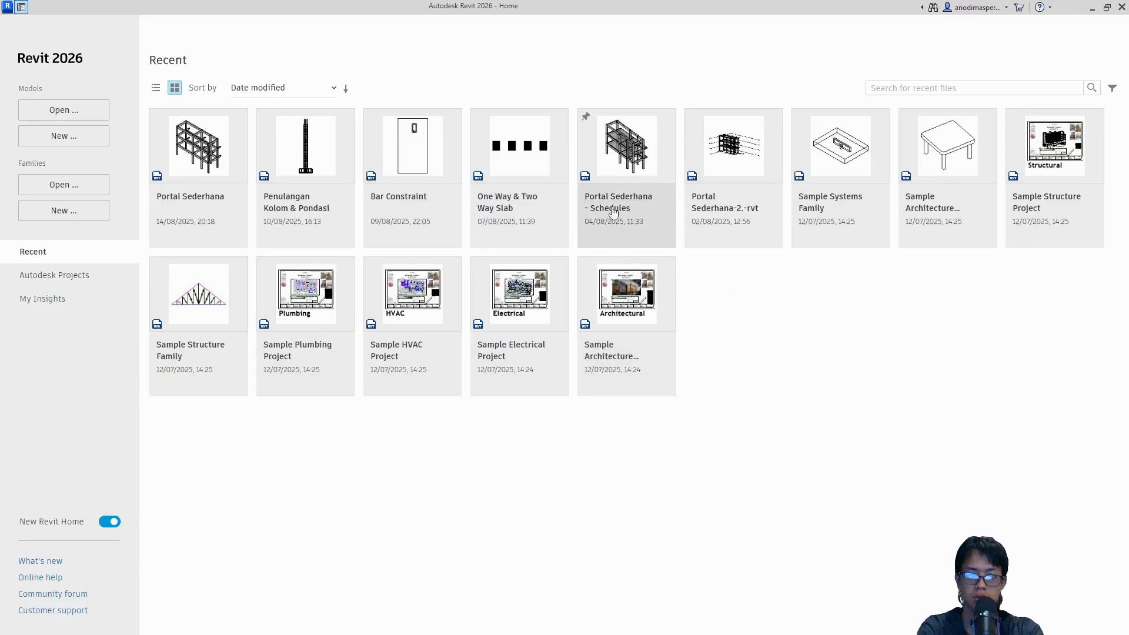
Open the recent project Portal Sederhana - Schedules and display its 3D view
{"action": "left_click", "coordinate": [653, 213]}
{"action": "left_click", "coordinate": [636, 342]}
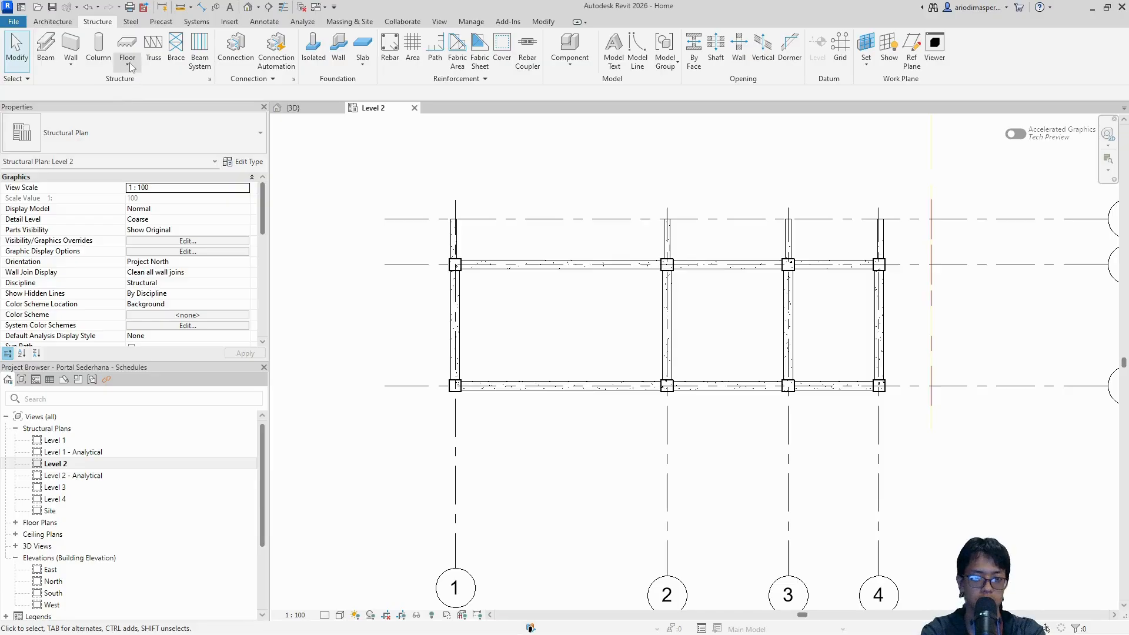
{"action": "left_click", "coordinate": [292, 107]}
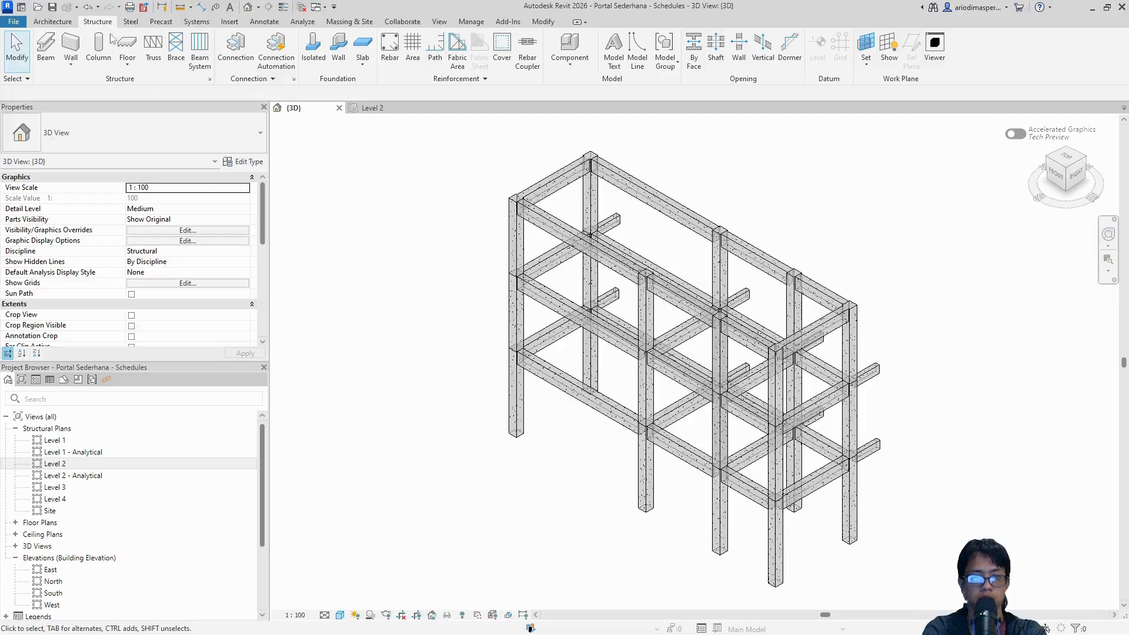
{"action": "left_click", "coordinate": [127, 64]}
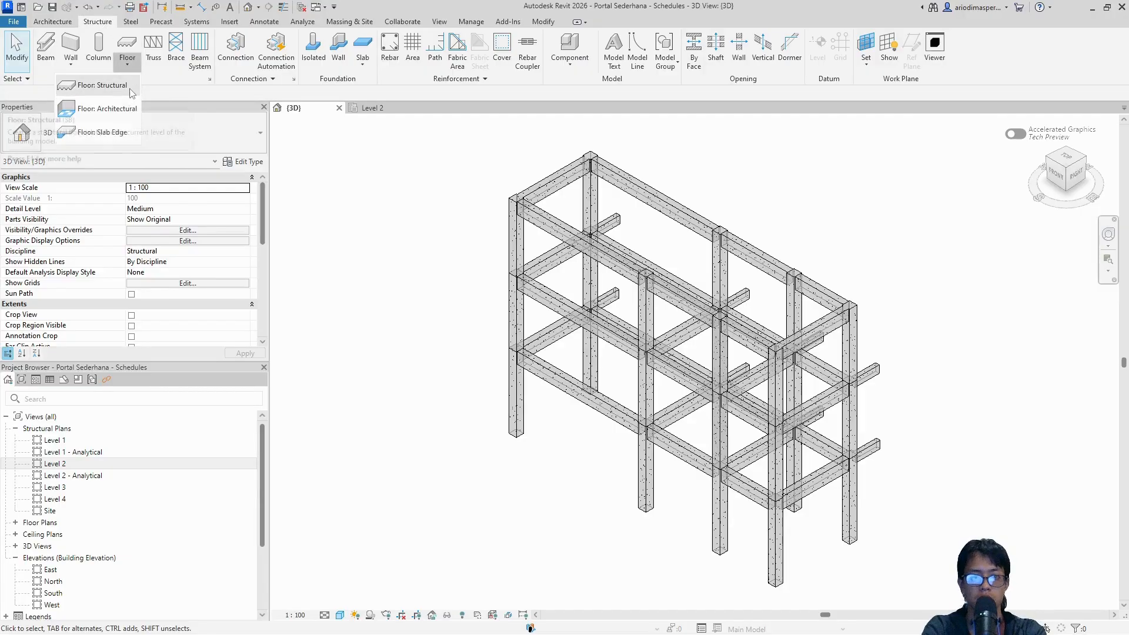
{"action": "left_click", "coordinate": [131, 89]}
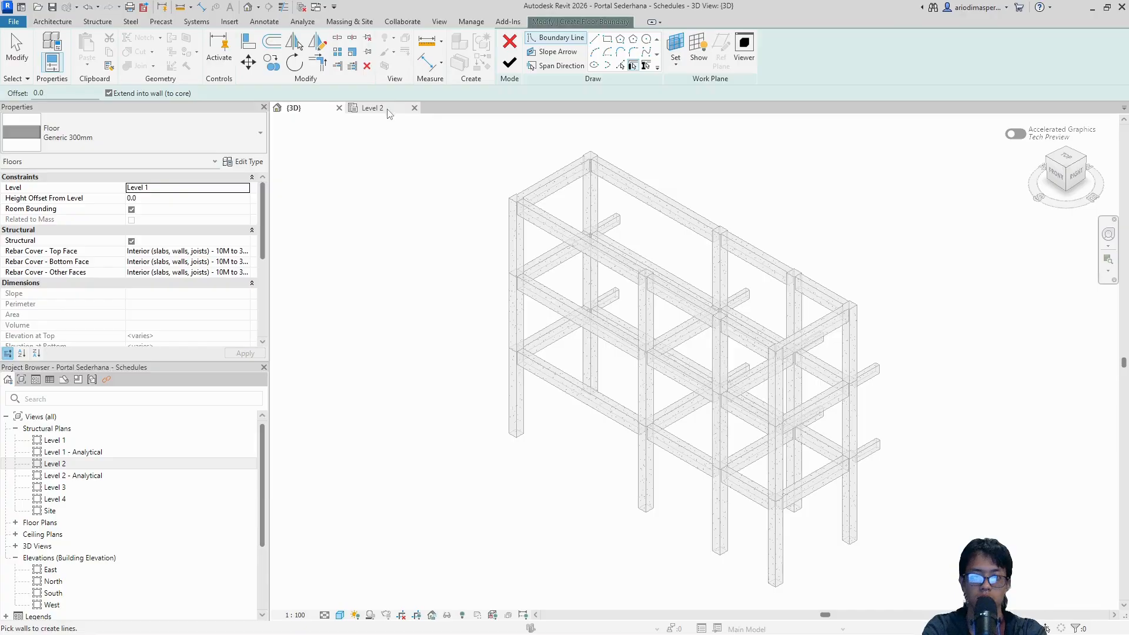
{"action": "left_click", "coordinate": [388, 112]}
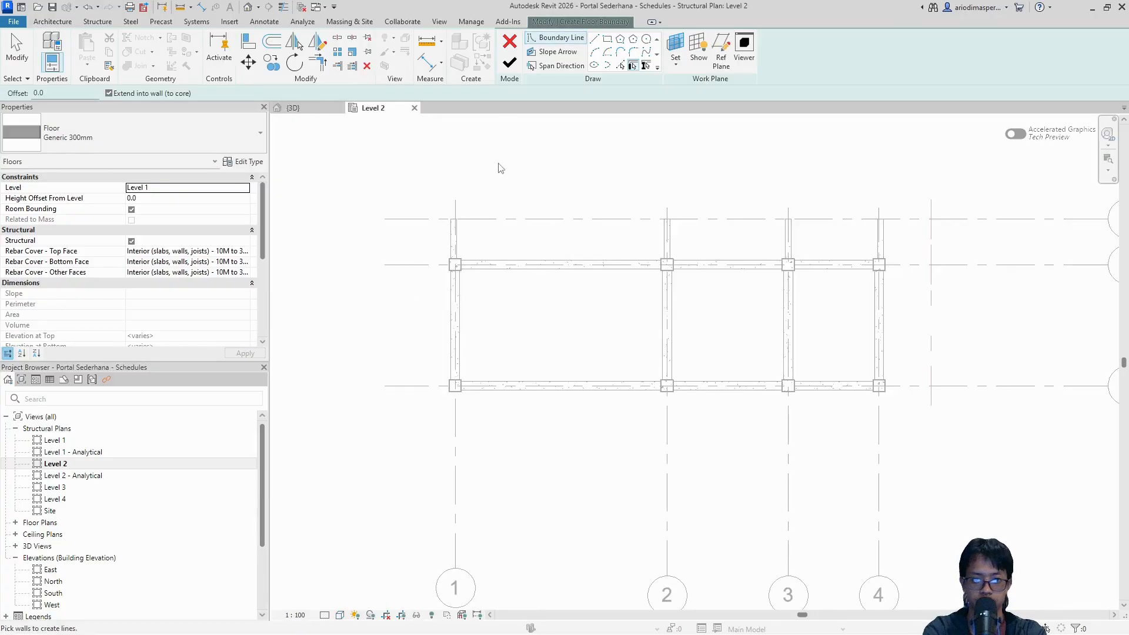
{"action": "scroll", "coordinate": [493, 235], "scroll_direction": "up", "scroll_amount": 3}
{"action": "key", "text": "Escape"}
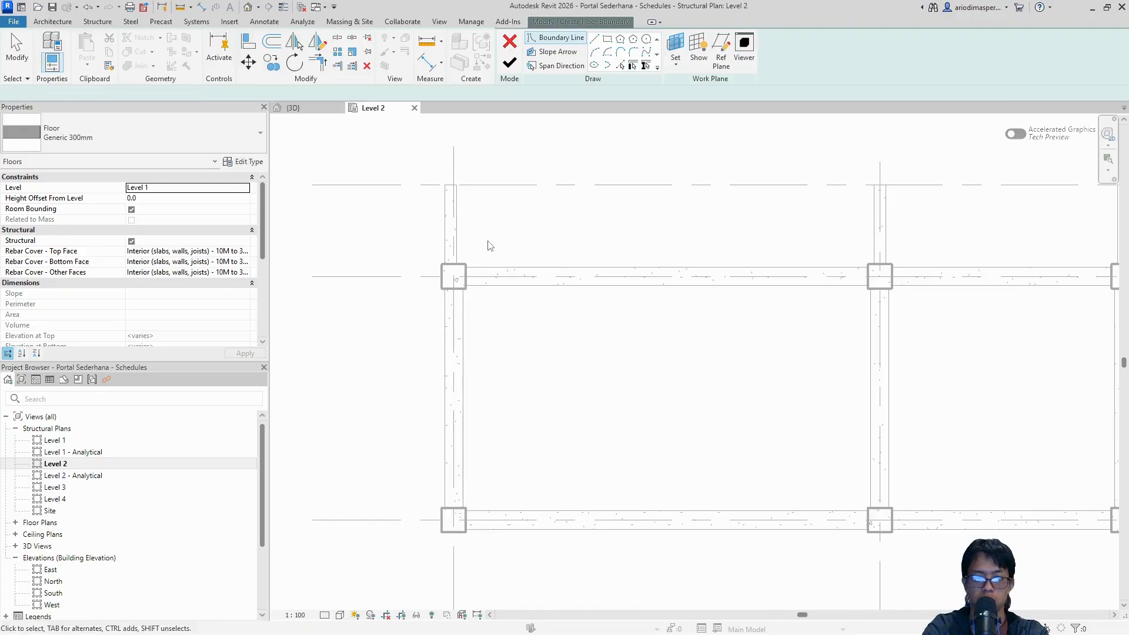
{"action": "left_click", "coordinate": [509, 41]}
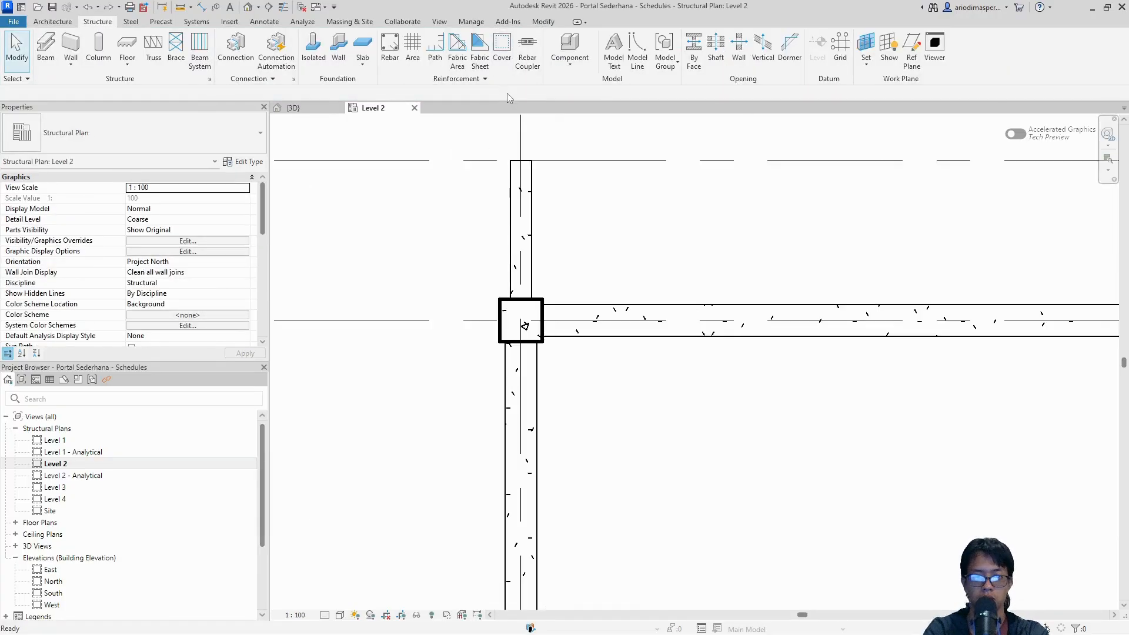
On the Level 2 plan, align the outer face of grid 1's cantilever beam with the outer face of the adjoining main beam
{"action": "scroll", "coordinate": [664, 228], "scroll_direction": "down", "scroll_amount": 4}
{"action": "middle_click_drag", "start_coordinate": [663, 252], "coordinate": [481, 258]}
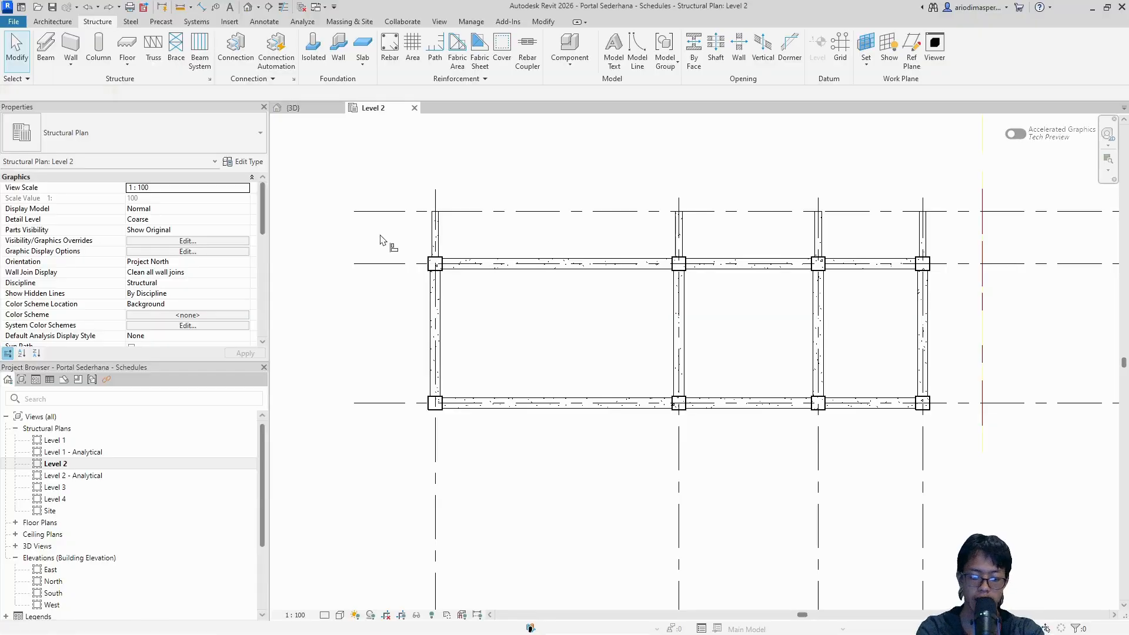
{"action": "key", "text": "a"}
{"action": "key", "text": "l"}
{"action": "left_click", "coordinate": [432, 250]}
{"action": "scroll", "coordinate": [432, 250], "scroll_direction": "up", "scroll_amount": 3}
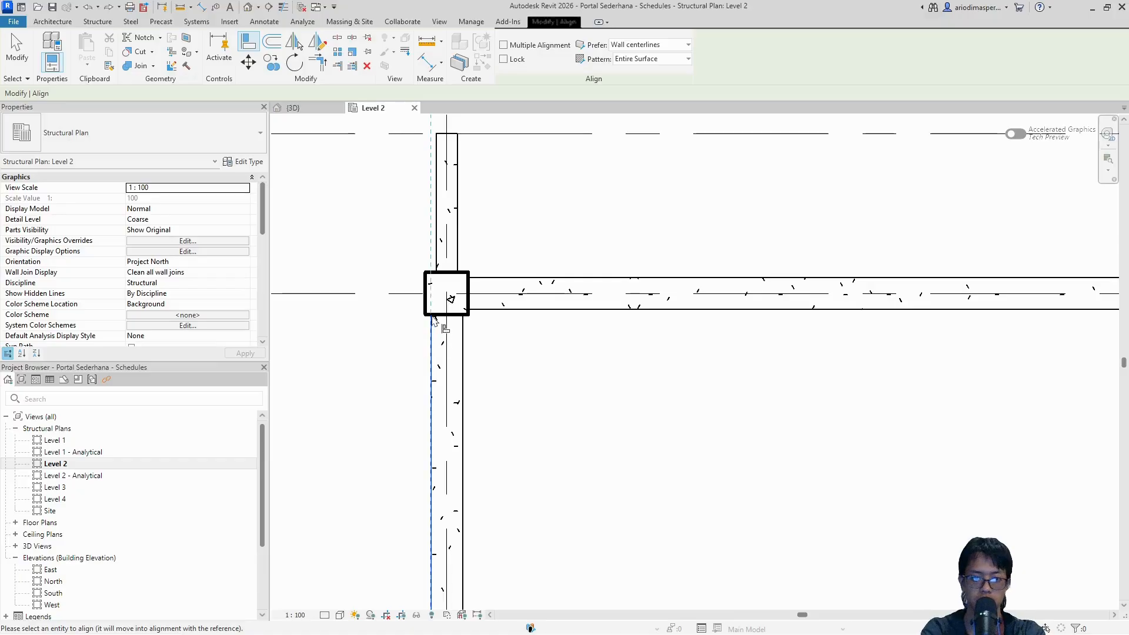
{"action": "left_click", "coordinate": [437, 268]}
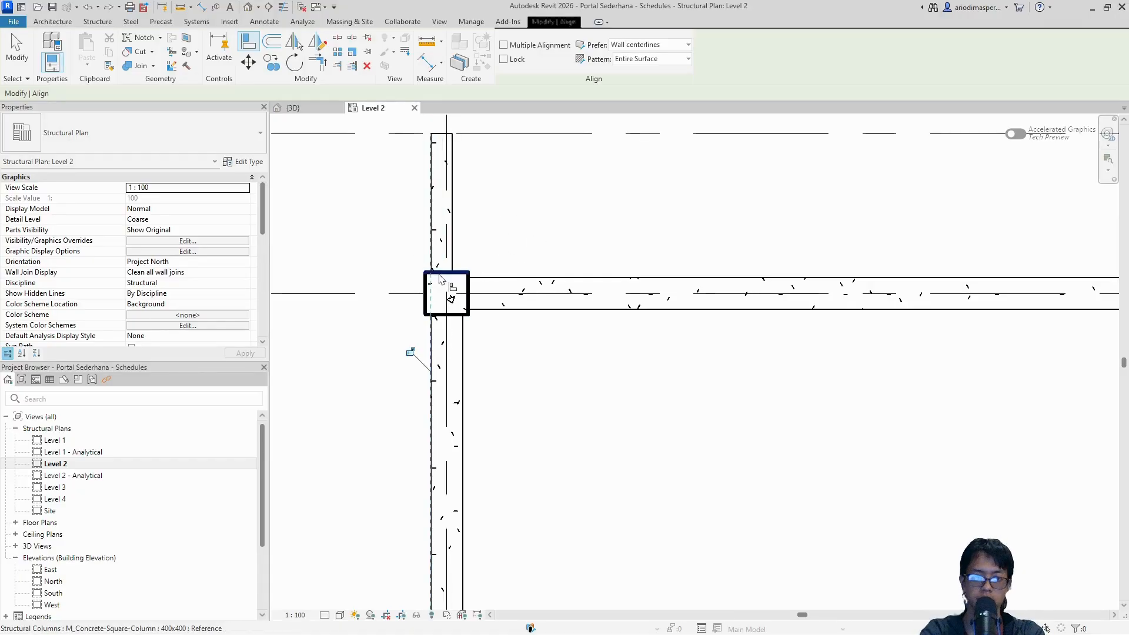
Align the outer face of grid 4's cantilever beam with the outer face of the main beam on the same grid
{"action": "scroll", "coordinate": [440, 276], "scroll_direction": "down", "scroll_amount": 2}
{"action": "middle_click_drag", "start_coordinate": [870, 262], "coordinate": [641, 264]}
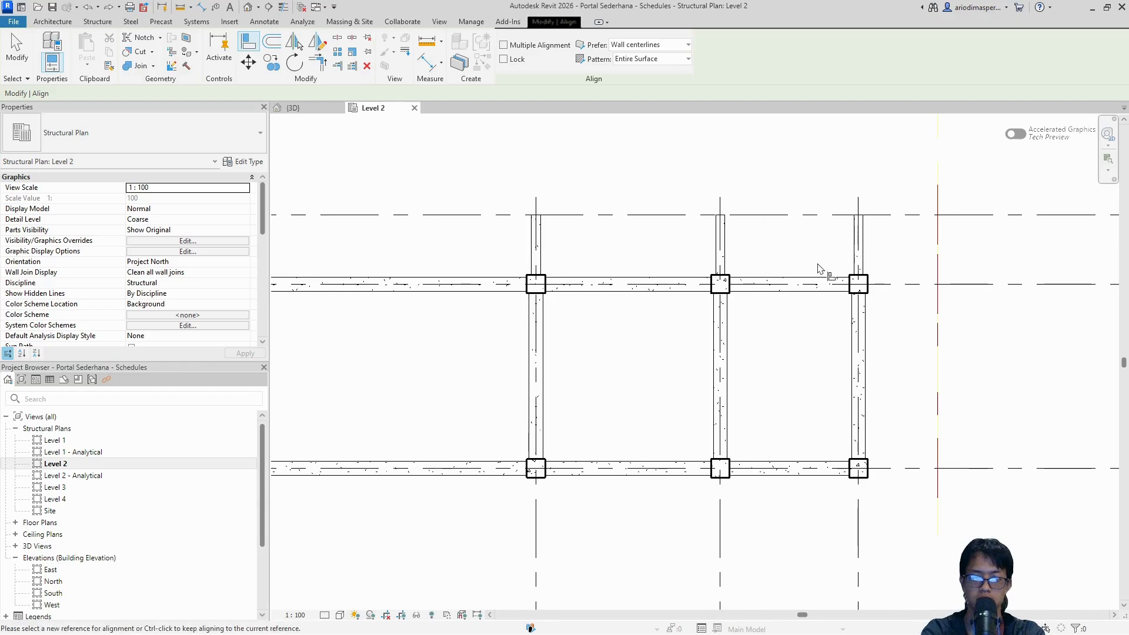
{"action": "middle_click_drag", "start_coordinate": [906, 270], "coordinate": [791, 272]}
{"action": "scroll", "coordinate": [766, 279], "scroll_direction": "up", "scroll_amount": 2}
{"action": "left_click", "coordinate": [745, 329]}
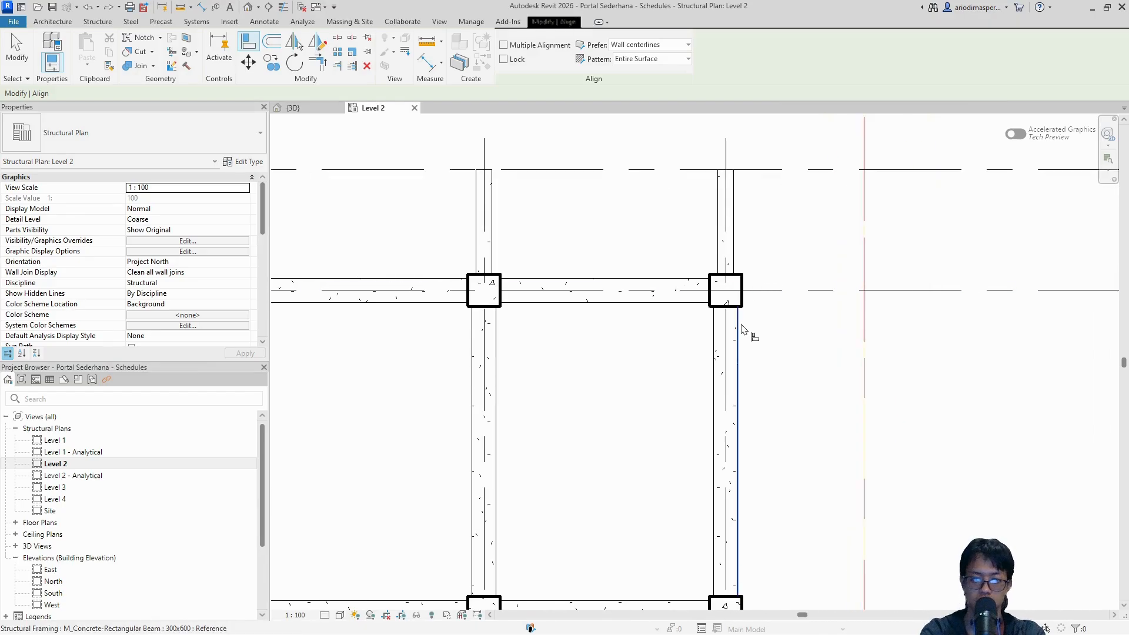
{"action": "left_click", "coordinate": [736, 261]}
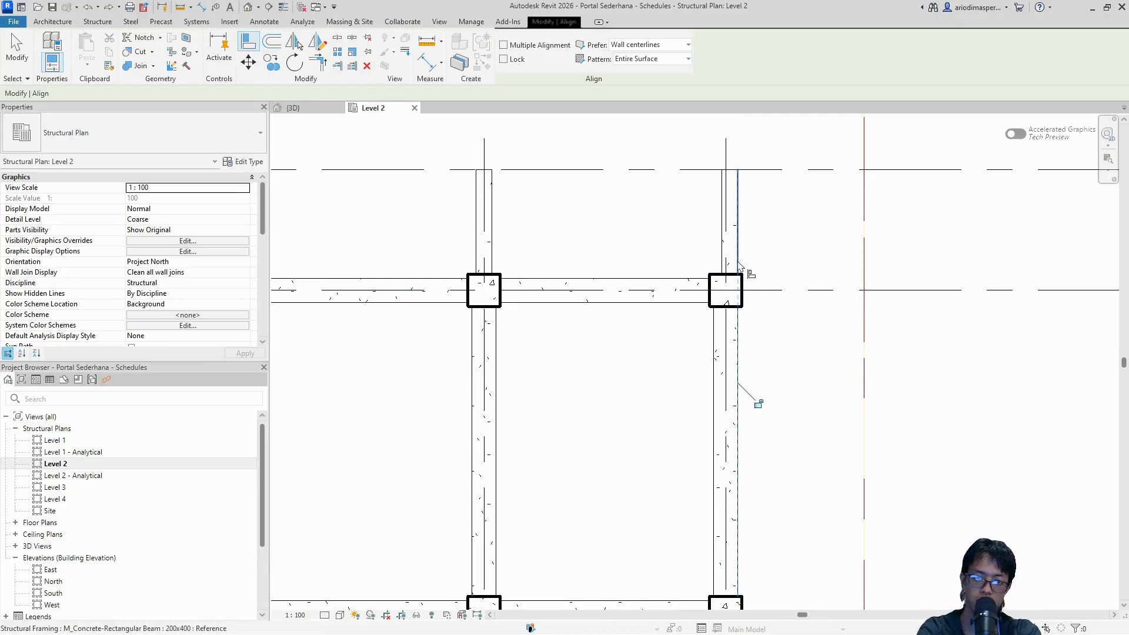
{"action": "scroll", "coordinate": [509, 330], "scroll_direction": "down", "scroll_amount": 3}
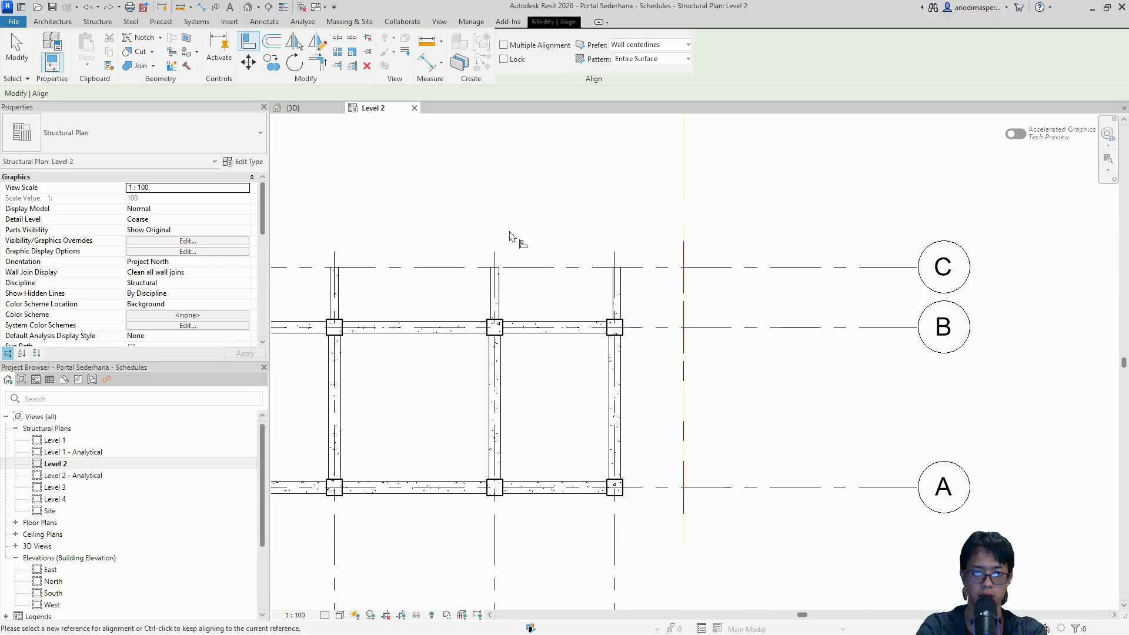
{"action": "key", "text": "Escape"}
{"action": "key", "text": "Escape"}
{"action": "scroll", "coordinate": [587, 257], "scroll_direction": "down", "scroll_amount": 3}
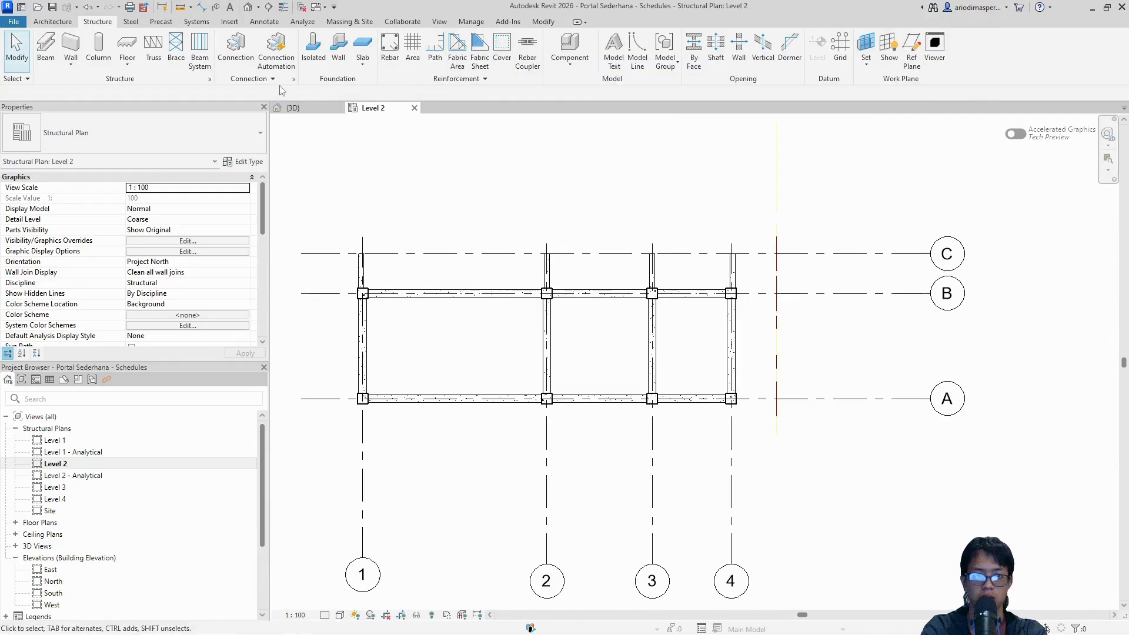
Start a structural floor of type 120 mm on Level 2 and examine the layer thickness in its type structure
{"action": "left_click", "coordinate": [128, 64]}
{"action": "left_click", "coordinate": [112, 85]}
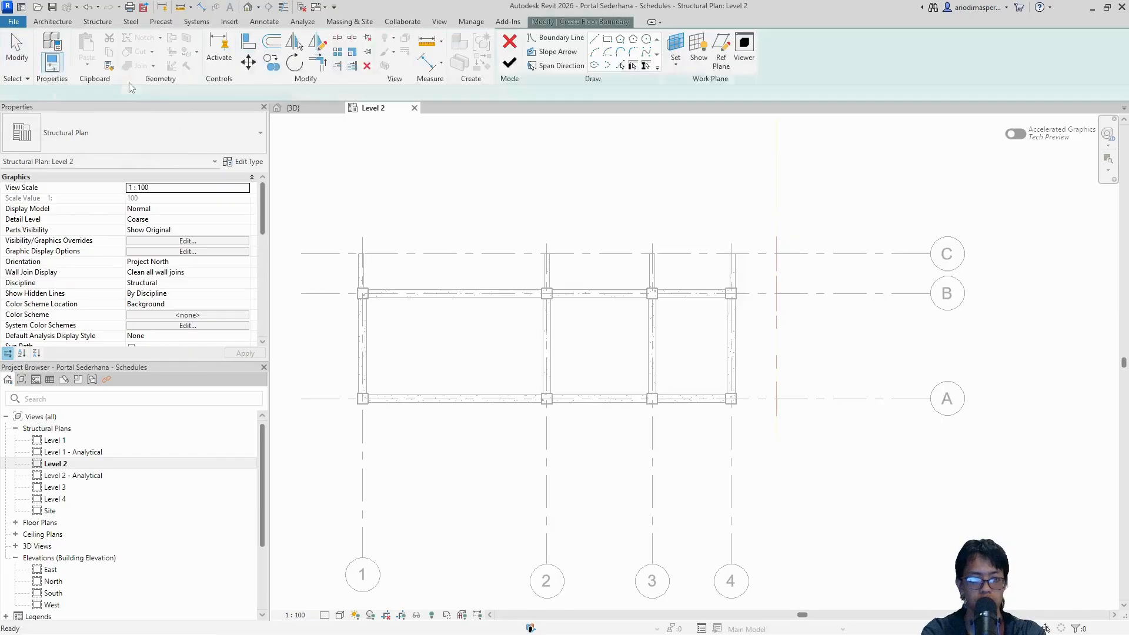
{"action": "left_click", "coordinate": [245, 132]}
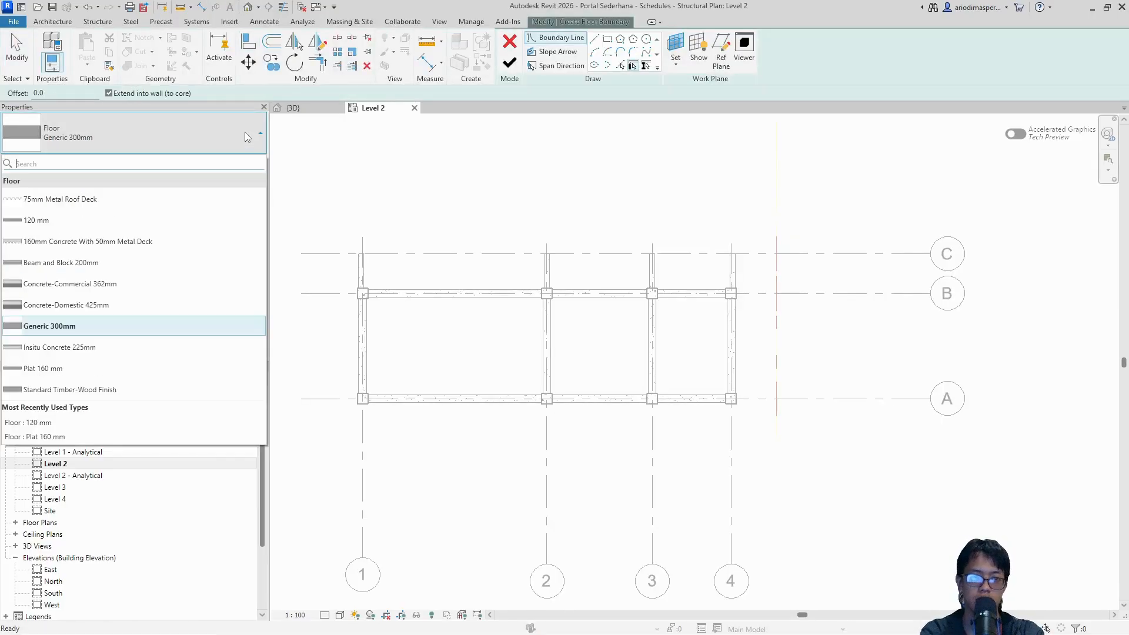
{"action": "left_click", "coordinate": [48, 221]}
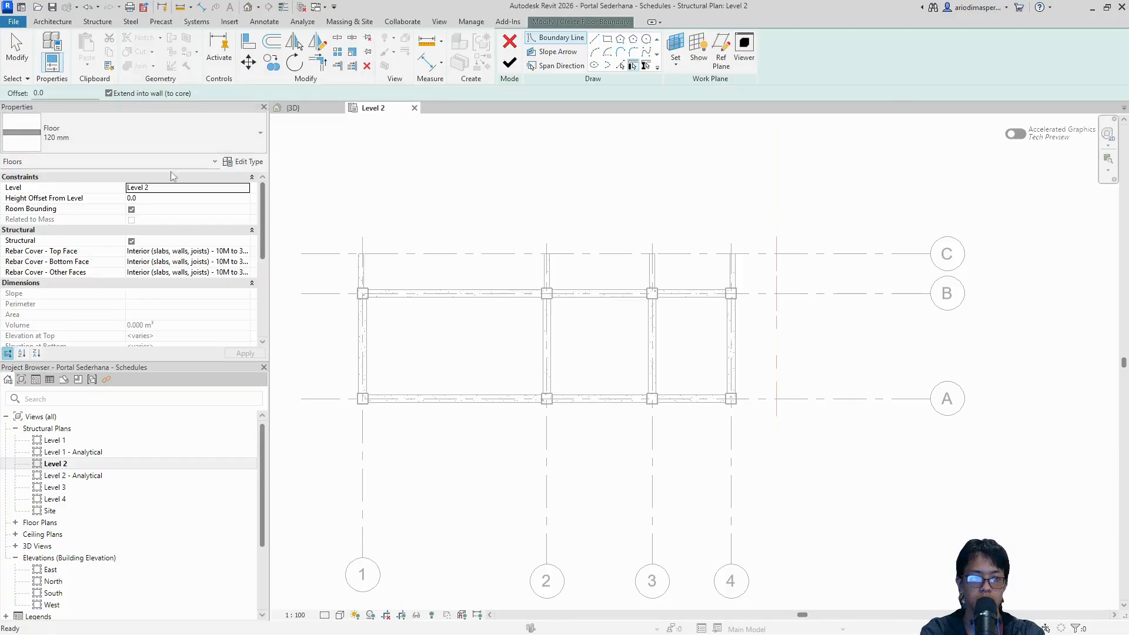
{"action": "left_click", "coordinate": [245, 162]}
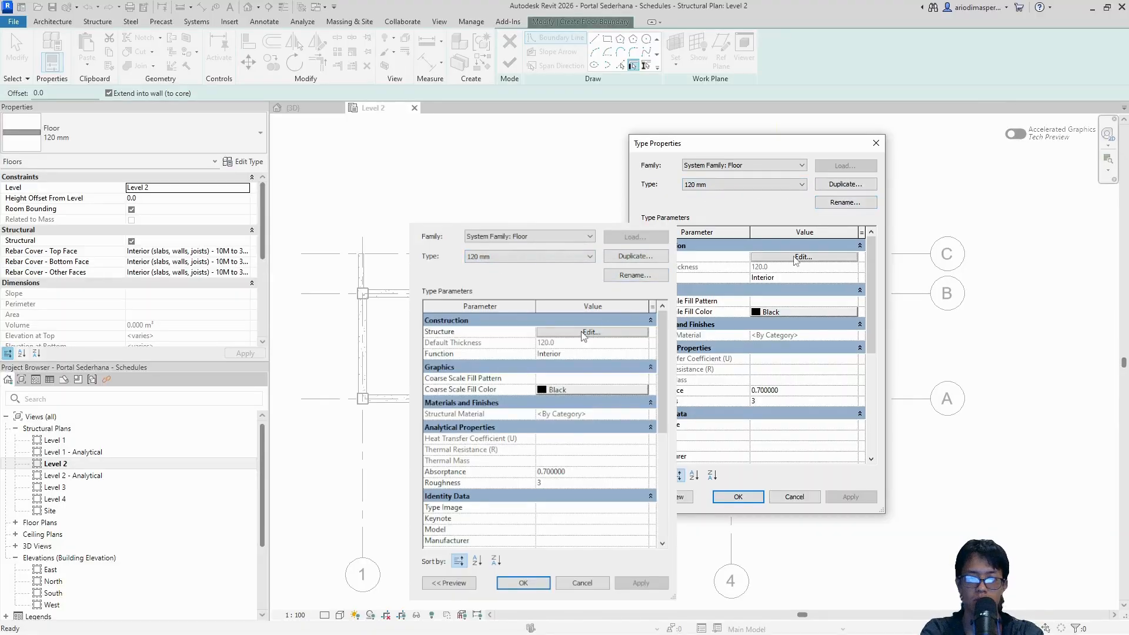
{"action": "left_click", "coordinate": [796, 259]}
{"action": "left_click", "coordinate": [484, 357]}
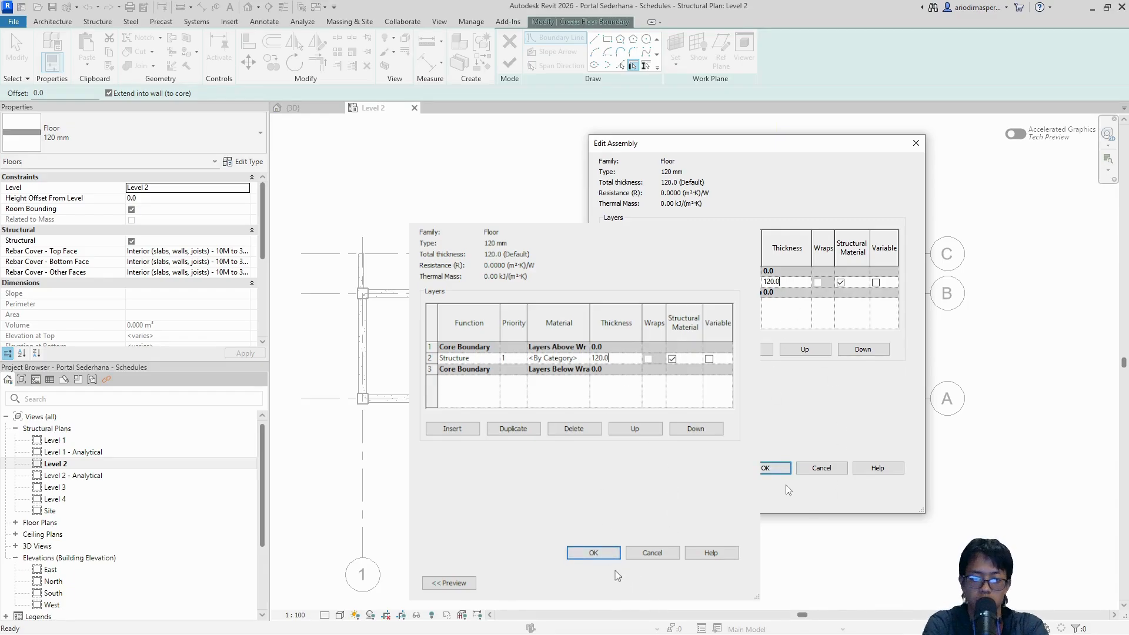
{"action": "left_click", "coordinate": [775, 468]}
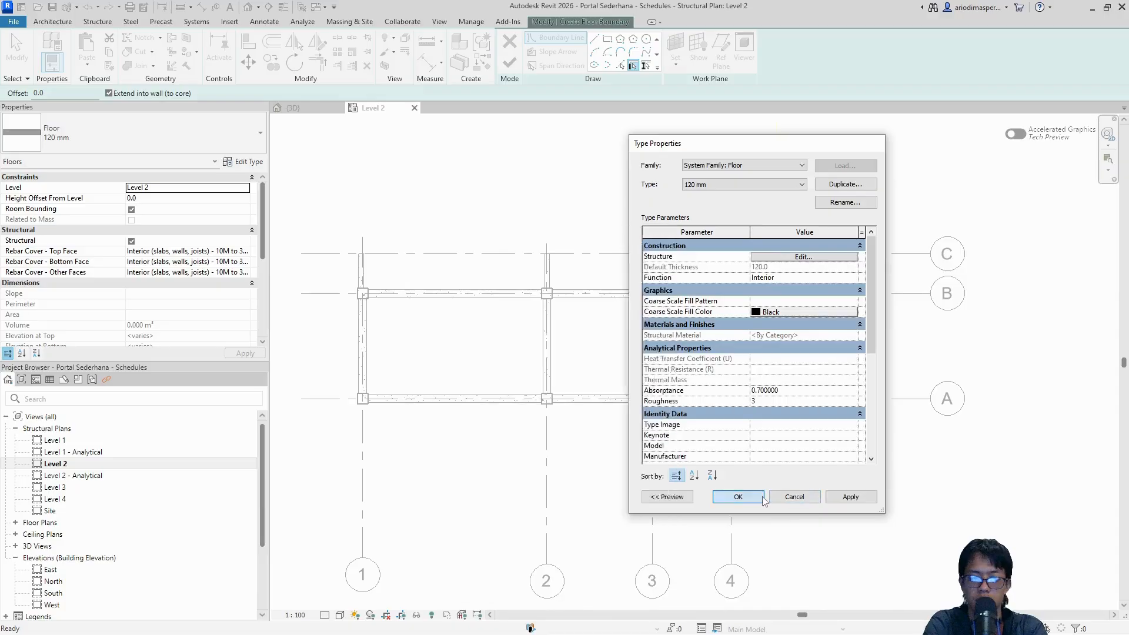
{"action": "left_click", "coordinate": [763, 499]}
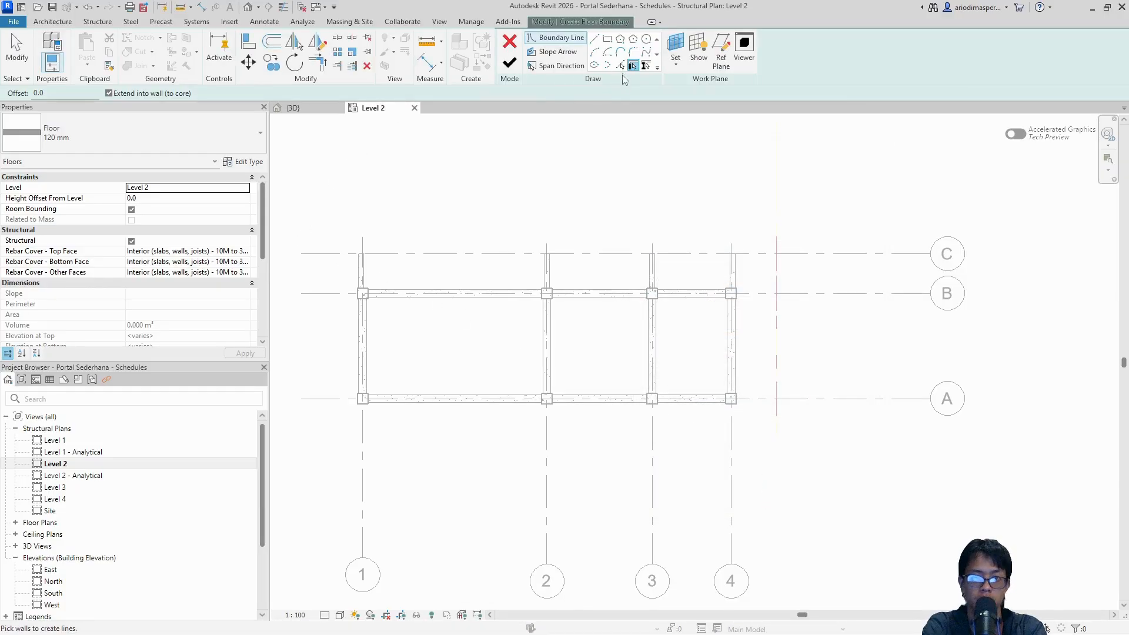
{"action": "left_click", "coordinate": [620, 65]}
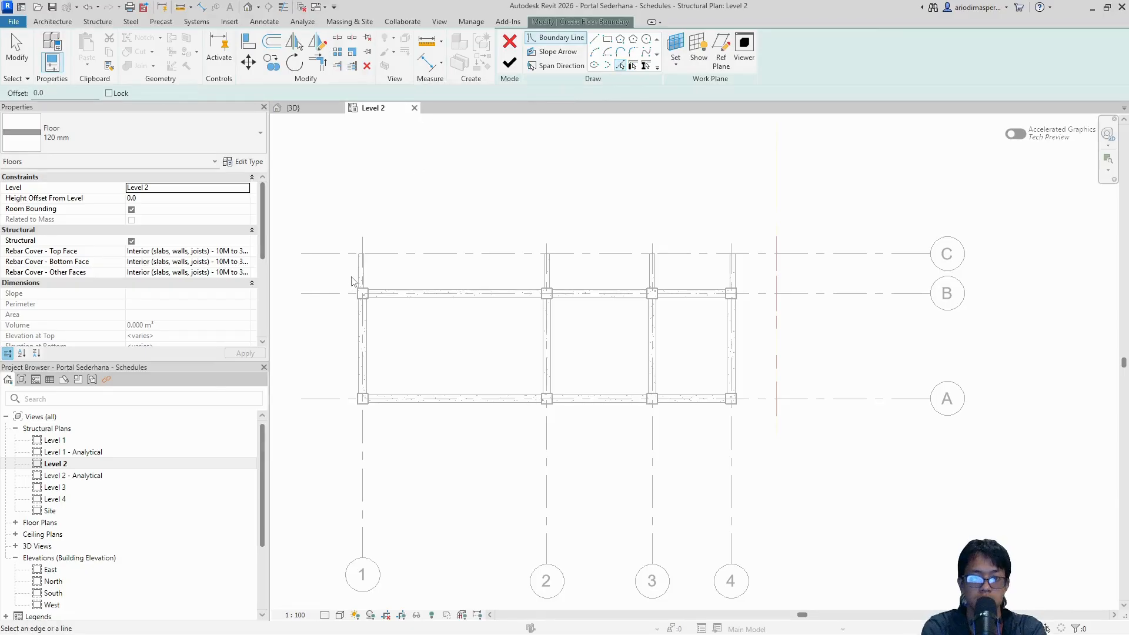
{"action": "scroll", "coordinate": [347, 274], "scroll_direction": "up", "scroll_amount": 3}
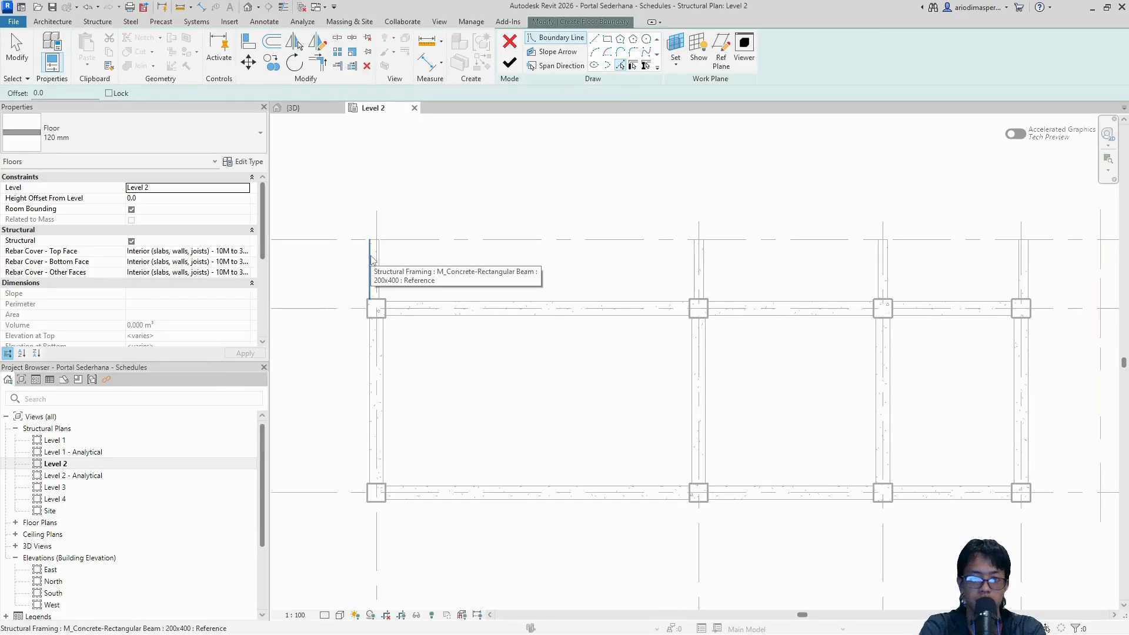
{"action": "left_click", "coordinate": [371, 259]}
{"action": "left_click", "coordinate": [370, 376]}
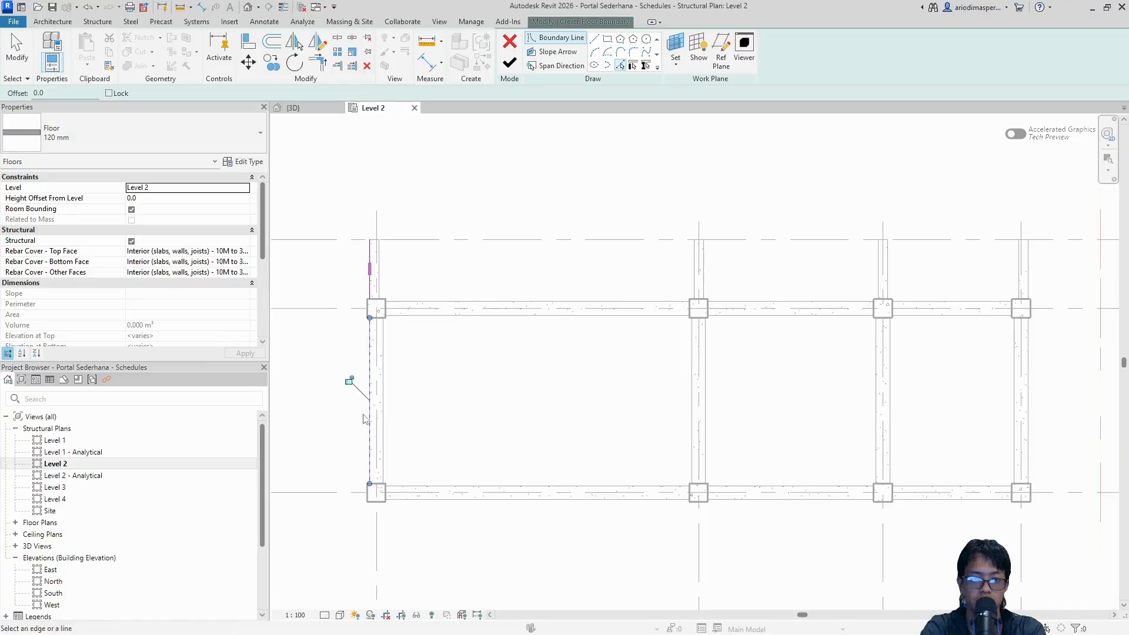
{"action": "left_click", "coordinate": [410, 503]}
{"action": "left_click", "coordinate": [756, 502]}
{"action": "middle_click_drag", "start_coordinate": [720, 429], "coordinate": [485, 431]}
{"action": "left_click", "coordinate": [746, 503]}
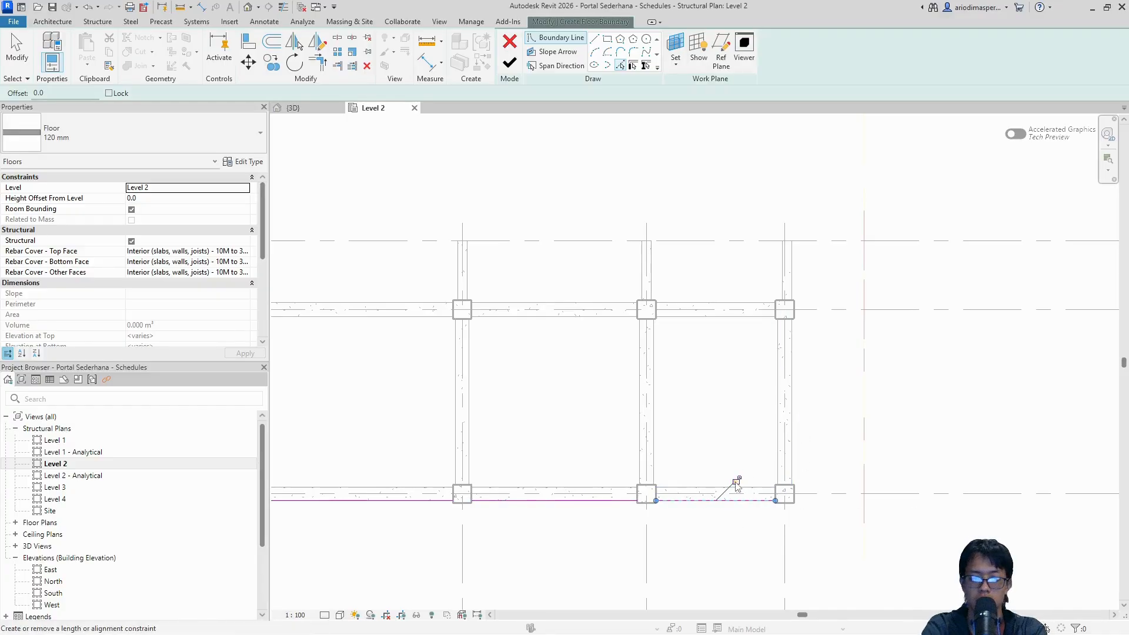
{"action": "left_click", "coordinate": [509, 41]}
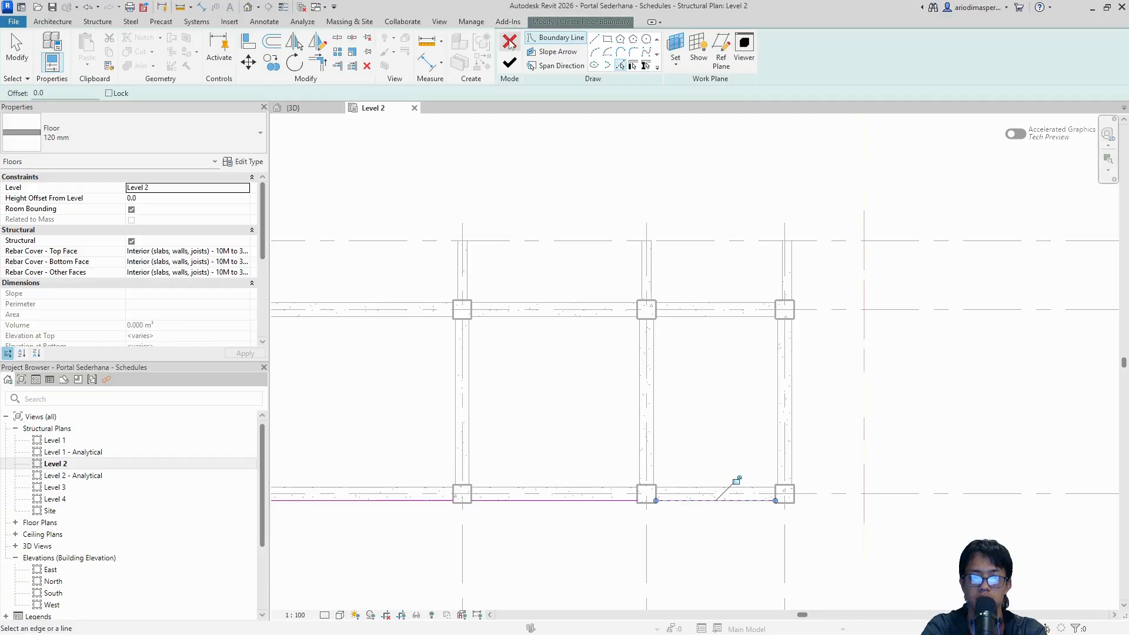
{"action": "left_click", "coordinate": [593, 330]}
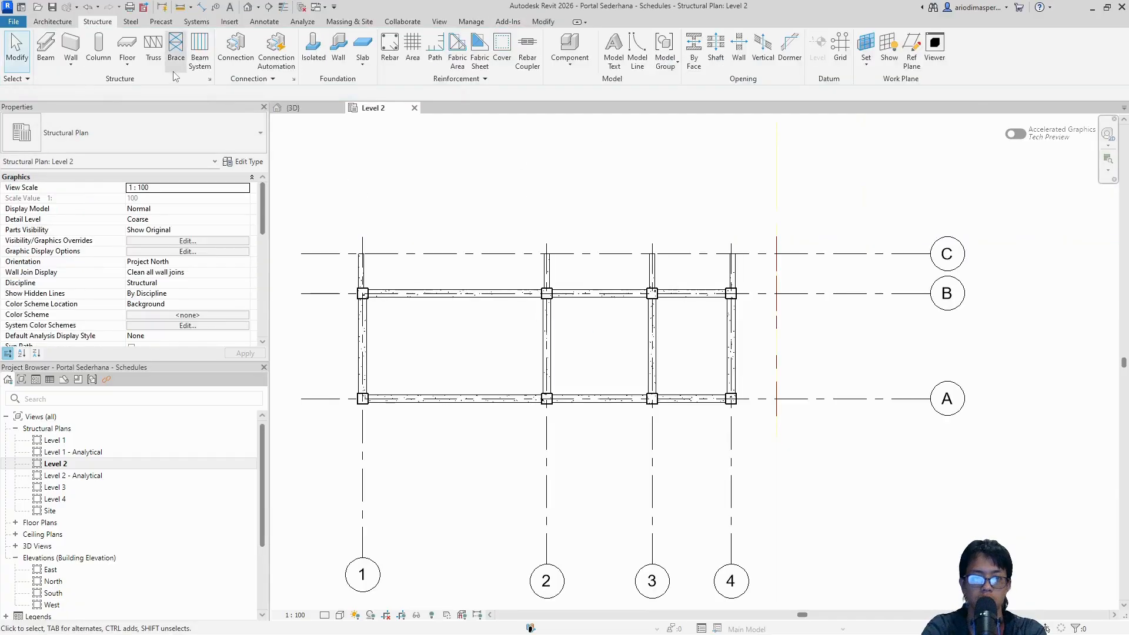
Start a structural floor on Level 2 and pick the outer beam edges along grid 1 and along grid A up to grid 3 as boundaries
{"action": "left_click", "coordinate": [127, 63]}
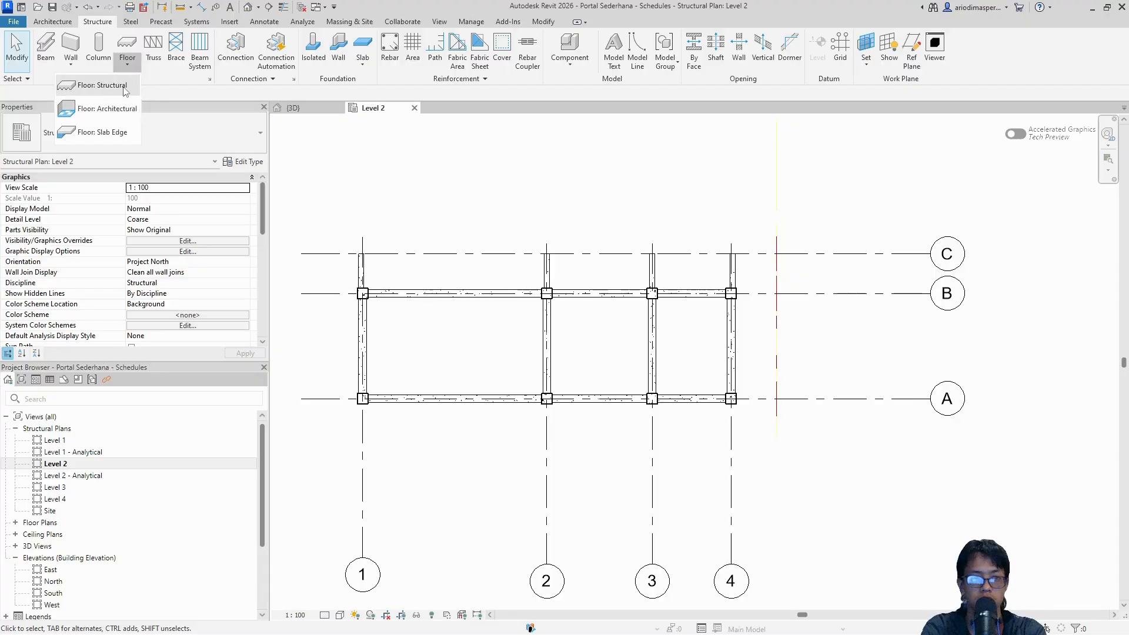
{"action": "left_click", "coordinate": [83, 81]}
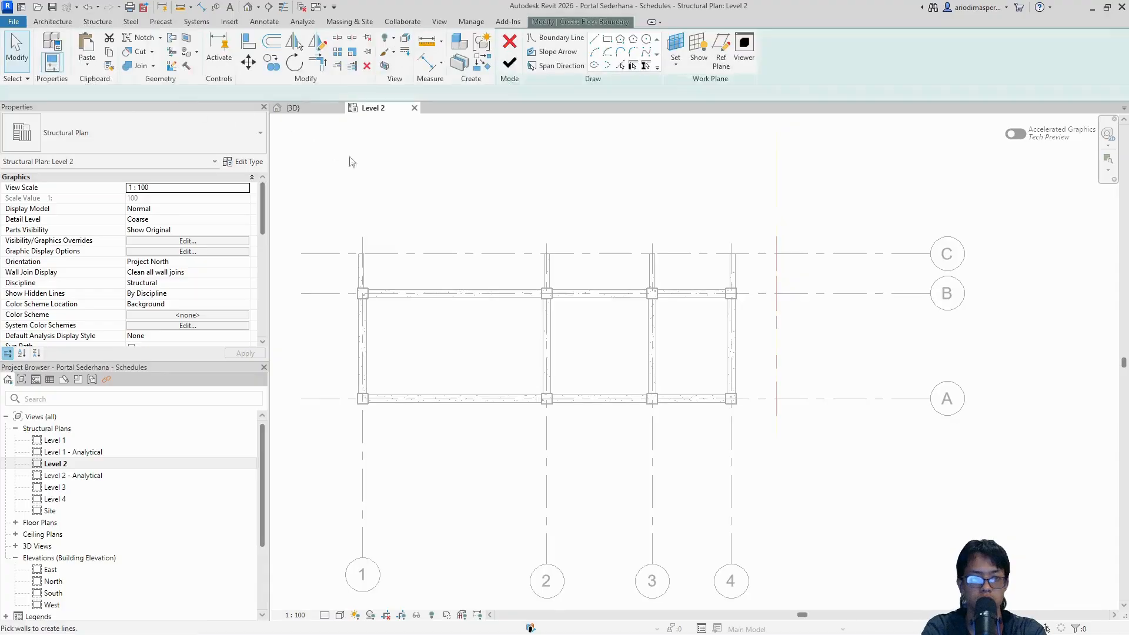
{"action": "left_click", "coordinate": [621, 65]}
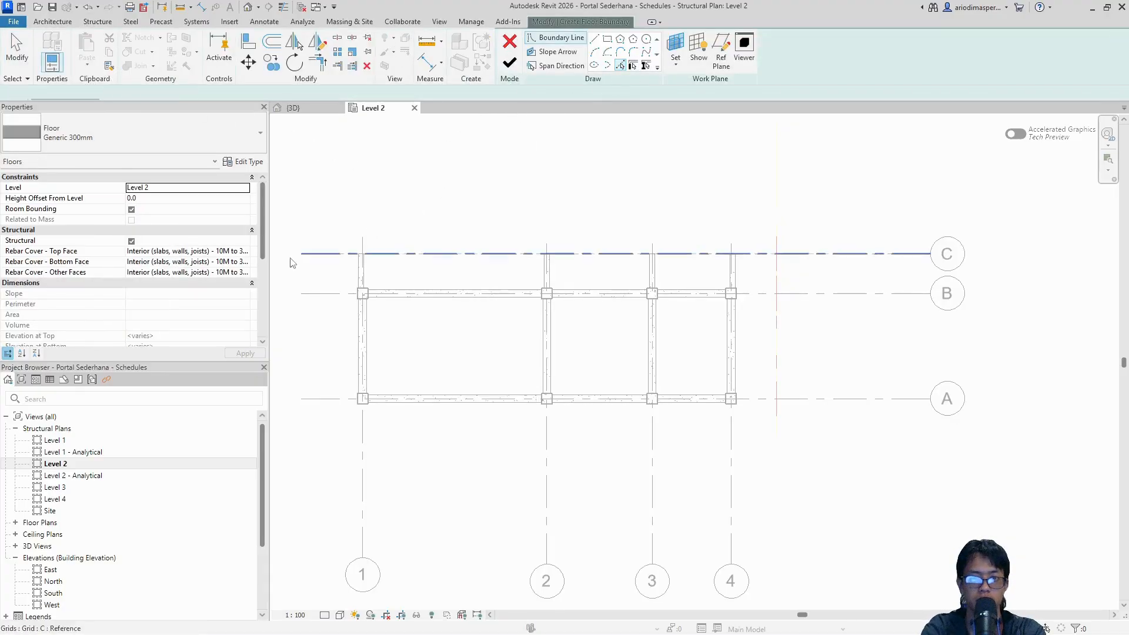
{"action": "left_click", "coordinate": [361, 271]}
{"action": "left_click", "coordinate": [386, 405]}
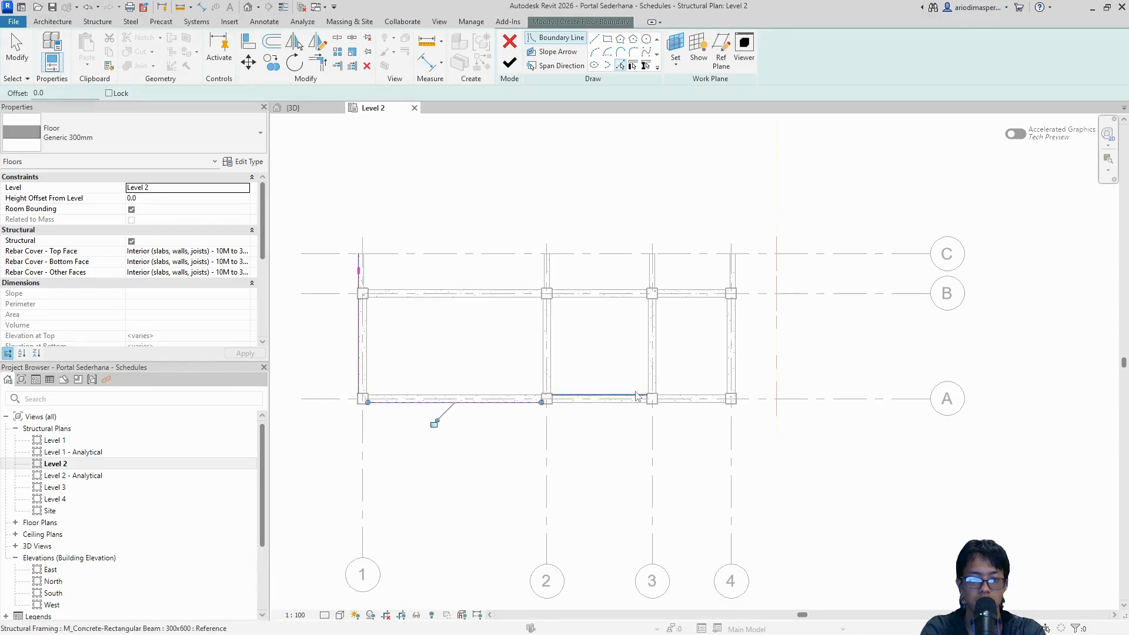
{"action": "left_click", "coordinate": [602, 402]}
Add boundary lines along grid 3's beam, grid B's beam between grids 3 and 4, grid 4's outer cantilever edge and grid line C
{"action": "left_click", "coordinate": [663, 357]}
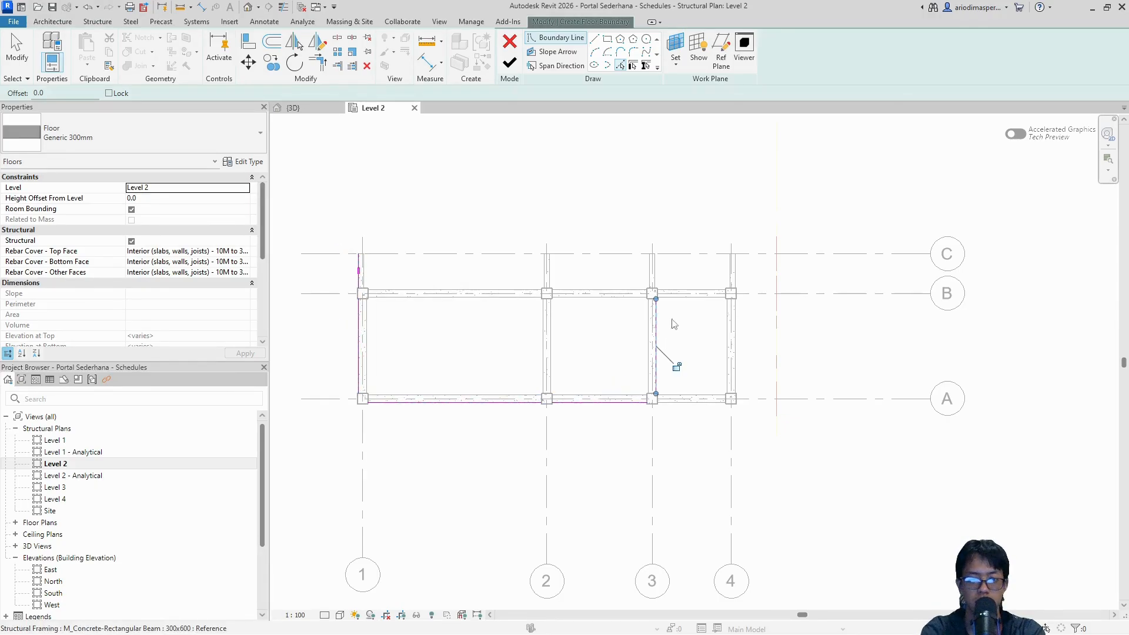
{"action": "left_click", "coordinate": [687, 300]}
{"action": "scroll", "coordinate": [735, 267], "scroll_direction": "up", "scroll_amount": 3}
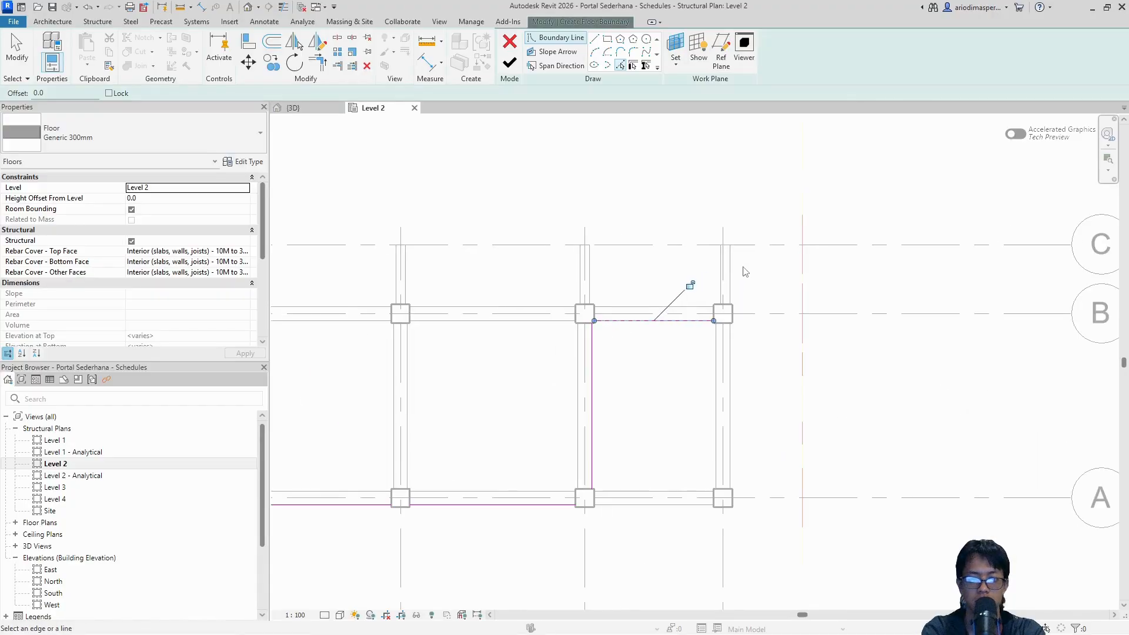
{"action": "left_click", "coordinate": [732, 276]}
{"action": "middle_click_drag", "start_coordinate": [610, 318], "coordinate": [1060, 303]}
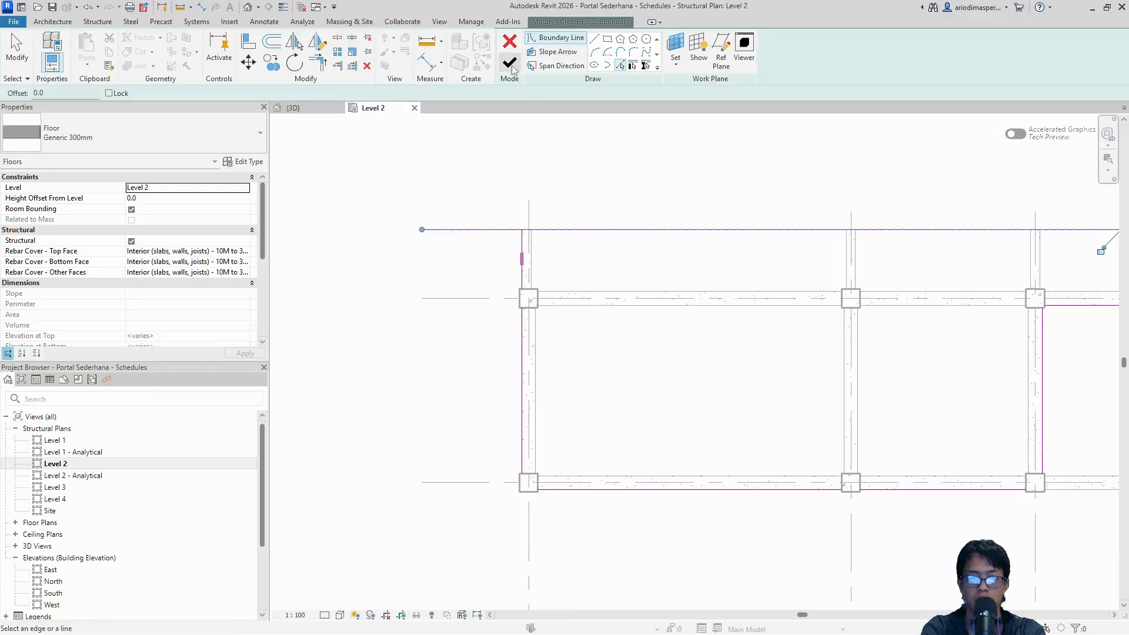
Try to finish the floor sketch, and try to trim the grid C boundary line at grid 1 with Trim/Extend Single Element
{"action": "left_click", "coordinate": [510, 63]}
{"action": "left_click", "coordinate": [658, 317]}
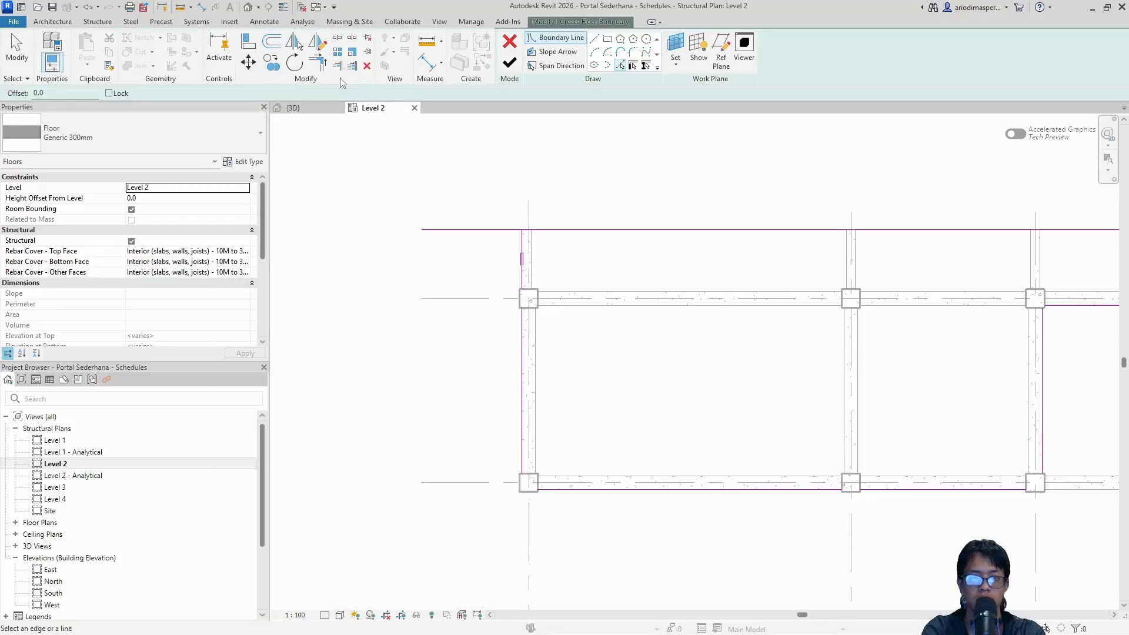
{"action": "left_click", "coordinate": [336, 66]}
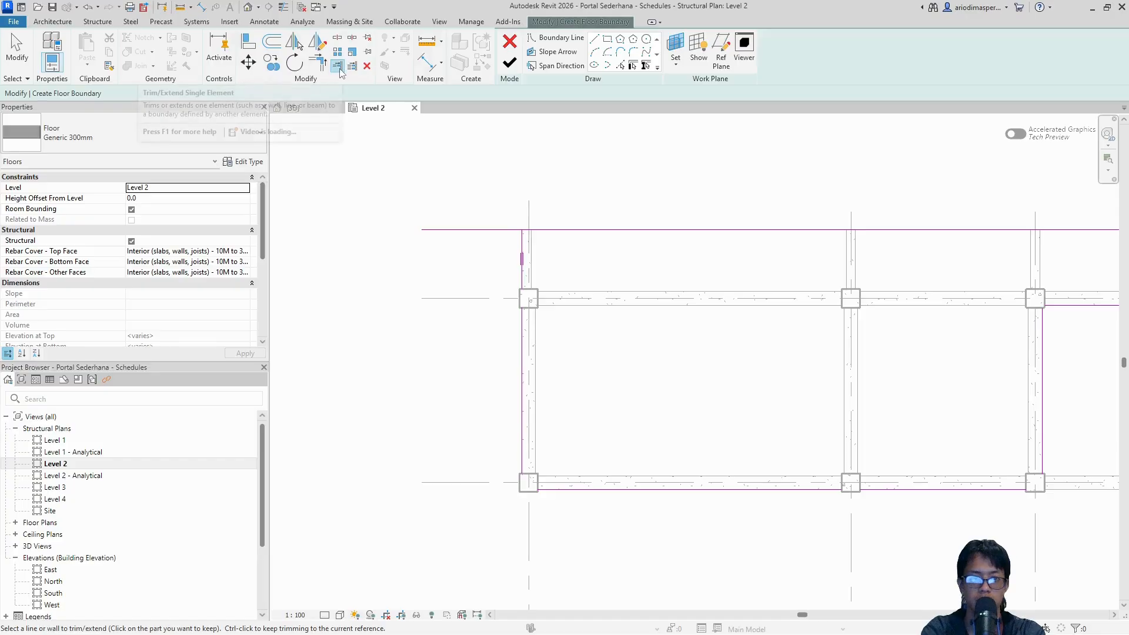
{"action": "left_click", "coordinate": [523, 262]}
{"action": "left_click", "coordinate": [504, 230]}
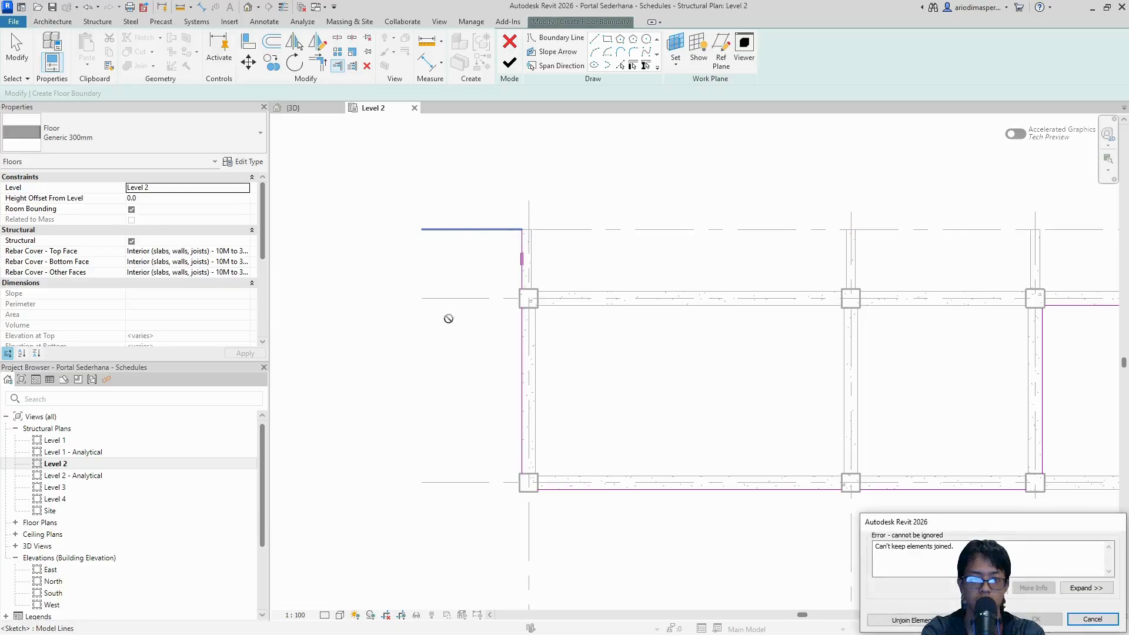
{"action": "left_click", "coordinate": [652, 316]}
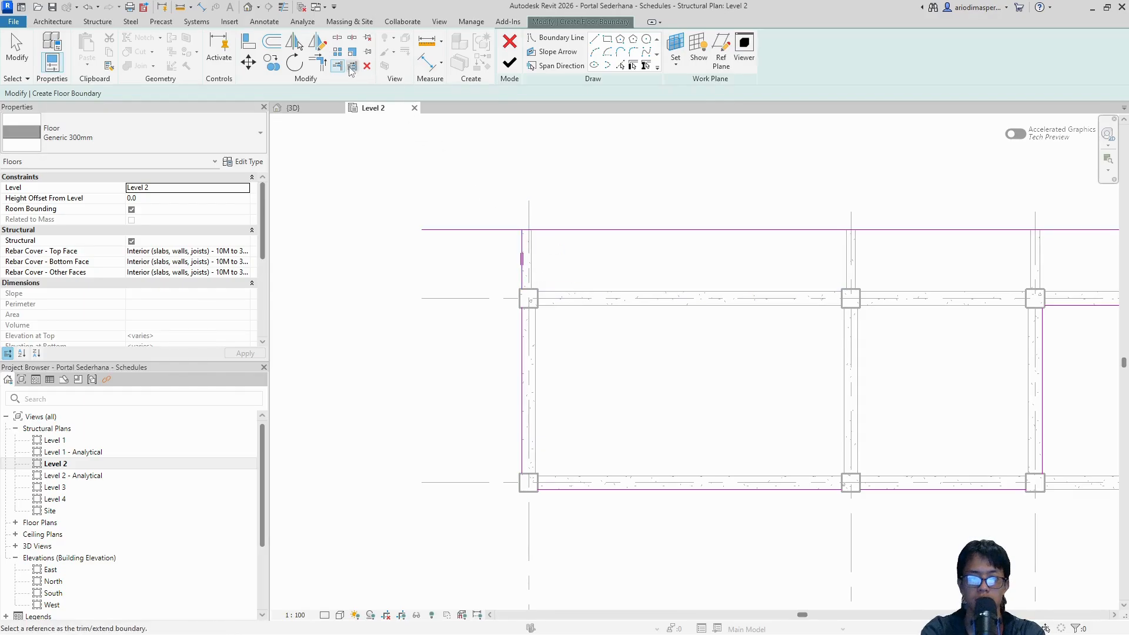
Trim or extend the boundary lines along grid C and grid A to meet grid 1's outer boundary line using Trim/Extend Multiple Elements
{"action": "left_click", "coordinate": [352, 66]}
{"action": "left_click", "coordinate": [553, 230]}
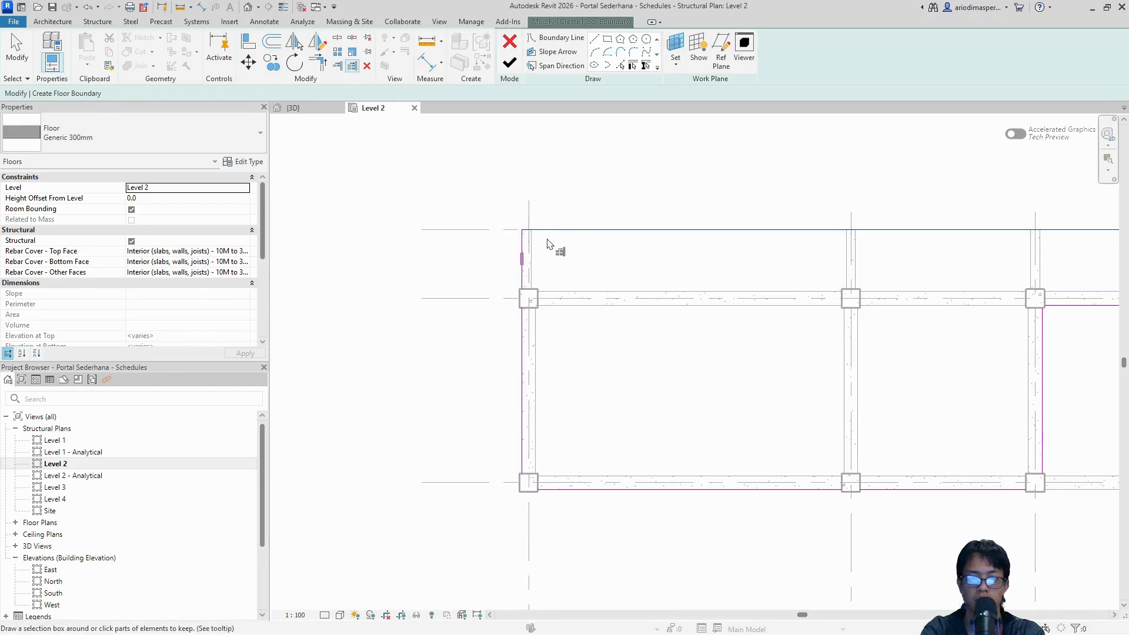
{"action": "scroll", "coordinate": [559, 433], "scroll_direction": "up", "scroll_amount": 3}
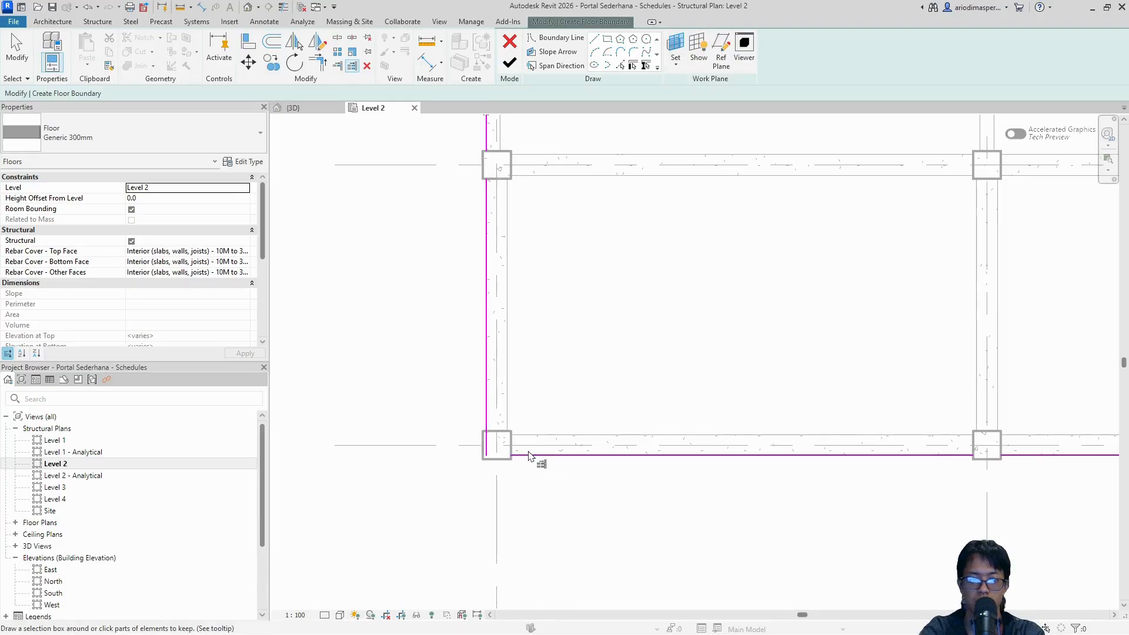
{"action": "scroll", "coordinate": [494, 458], "scroll_direction": "up", "scroll_amount": 3}
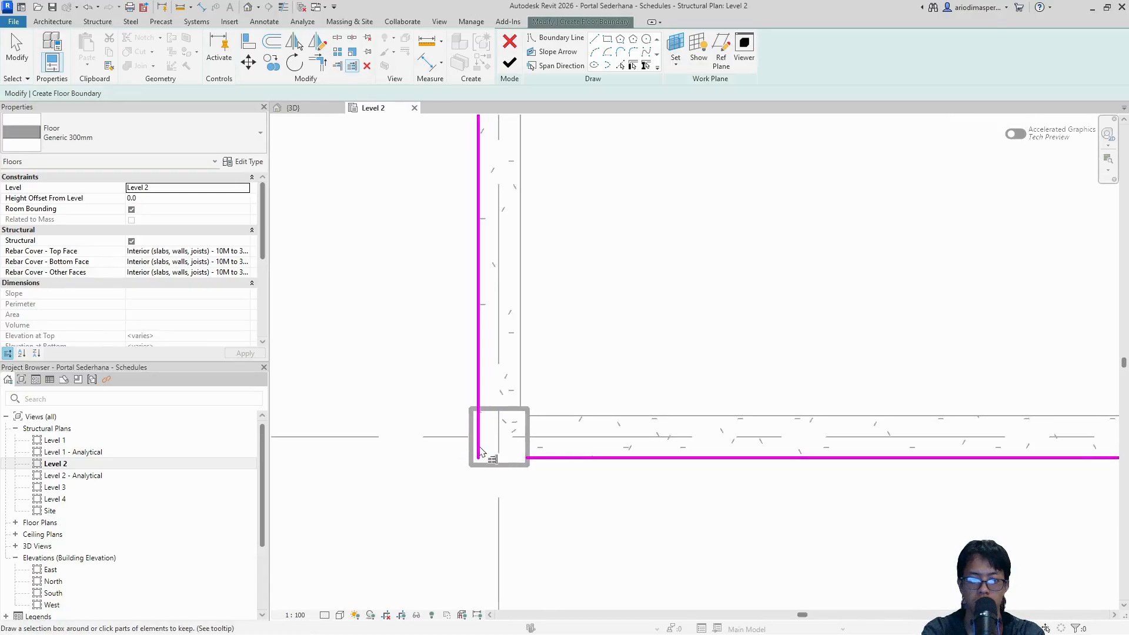
{"action": "left_click", "coordinate": [550, 457]}
{"action": "scroll", "coordinate": [591, 362], "scroll_direction": "down", "scroll_amount": 3}
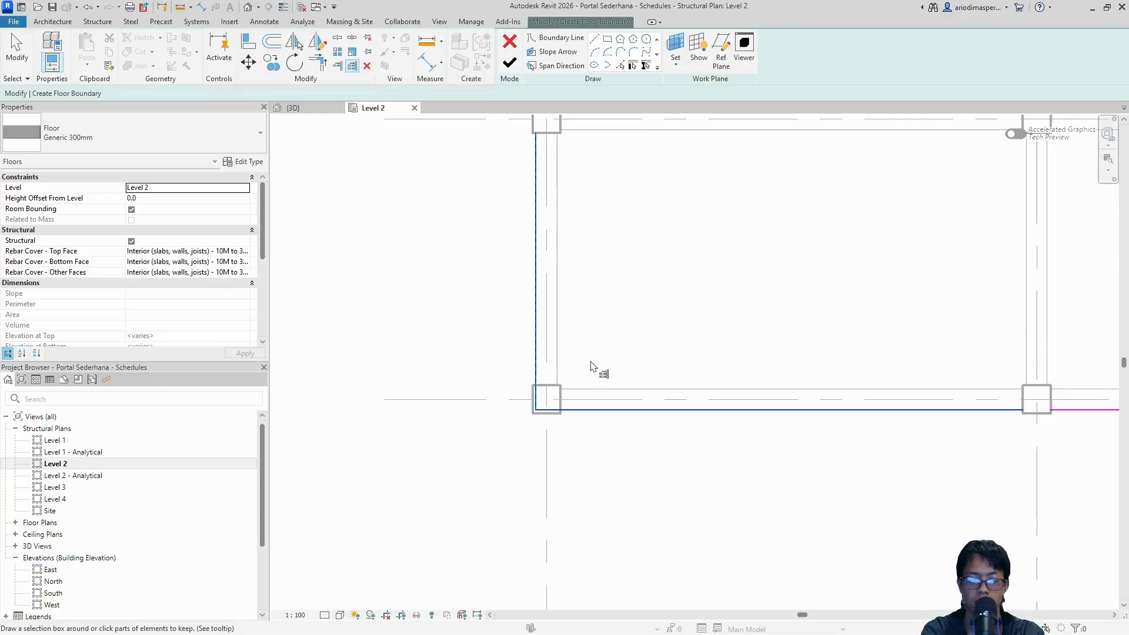
Extend the grid A boundary segment between grids 2 and 3 towards grid 1's outer boundary line
{"action": "middle_click_drag", "start_coordinate": [666, 344], "coordinate": [398, 345]}
{"action": "scroll", "coordinate": [808, 411], "scroll_direction": "up", "scroll_amount": 3}
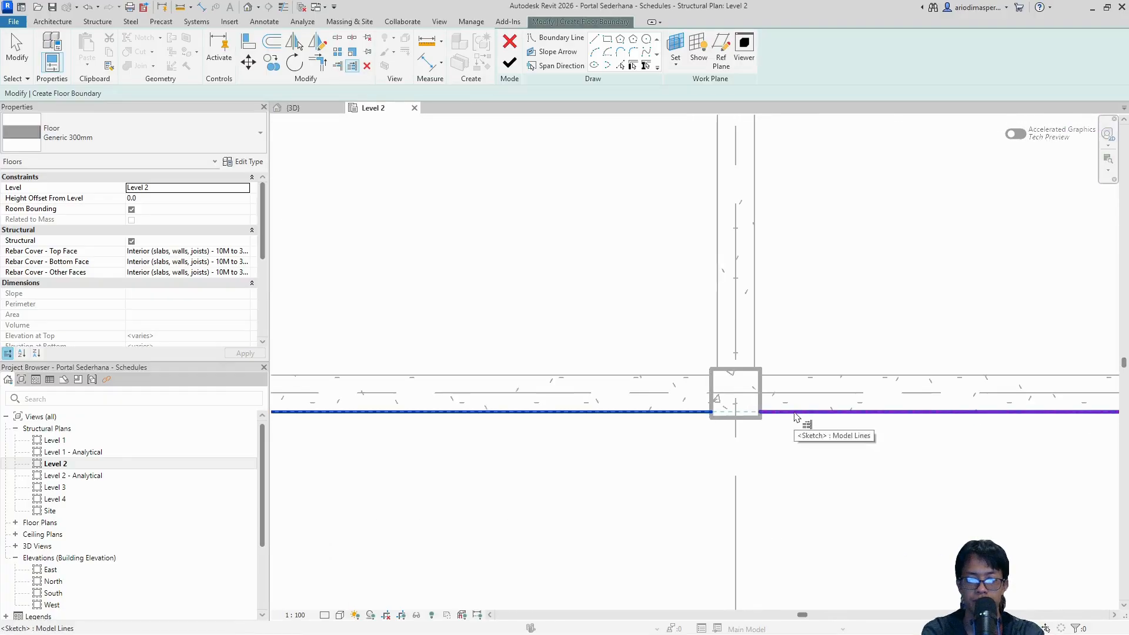
{"action": "left_click", "coordinate": [794, 413]}
{"action": "scroll", "coordinate": [755, 313], "scroll_direction": "down", "scroll_amount": 3}
{"action": "middle_click_drag", "start_coordinate": [828, 275], "coordinate": [659, 291]}
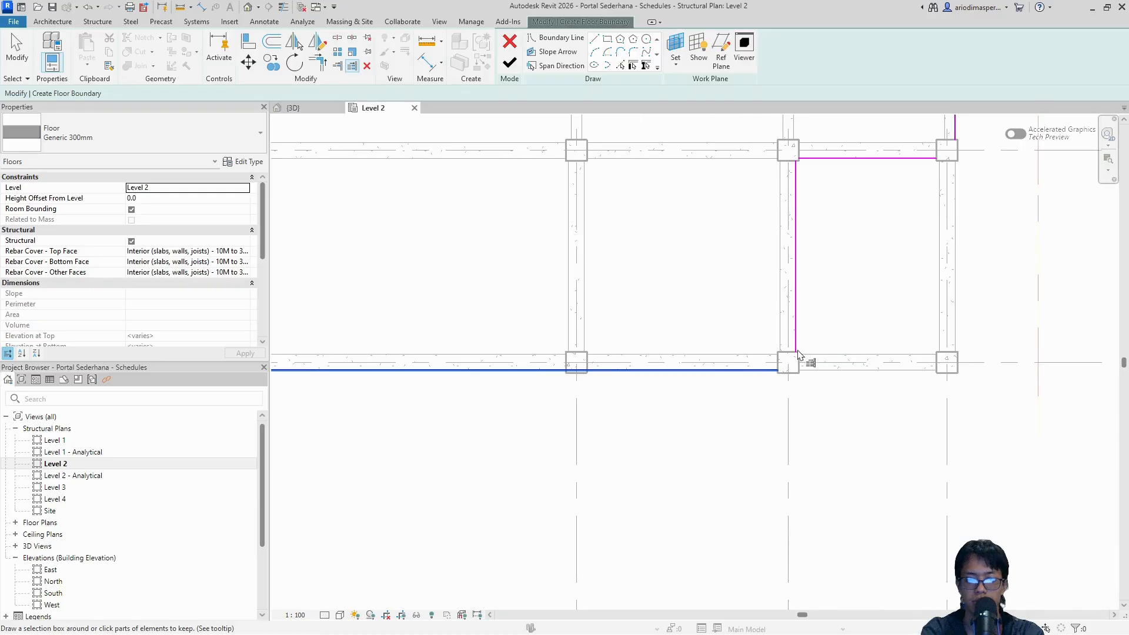
Join the boundary lines along grid 3 and grid A into a corner using Trim/Extend to Corner
{"action": "key", "text": "Escape"}
{"action": "key", "text": "Escape"}
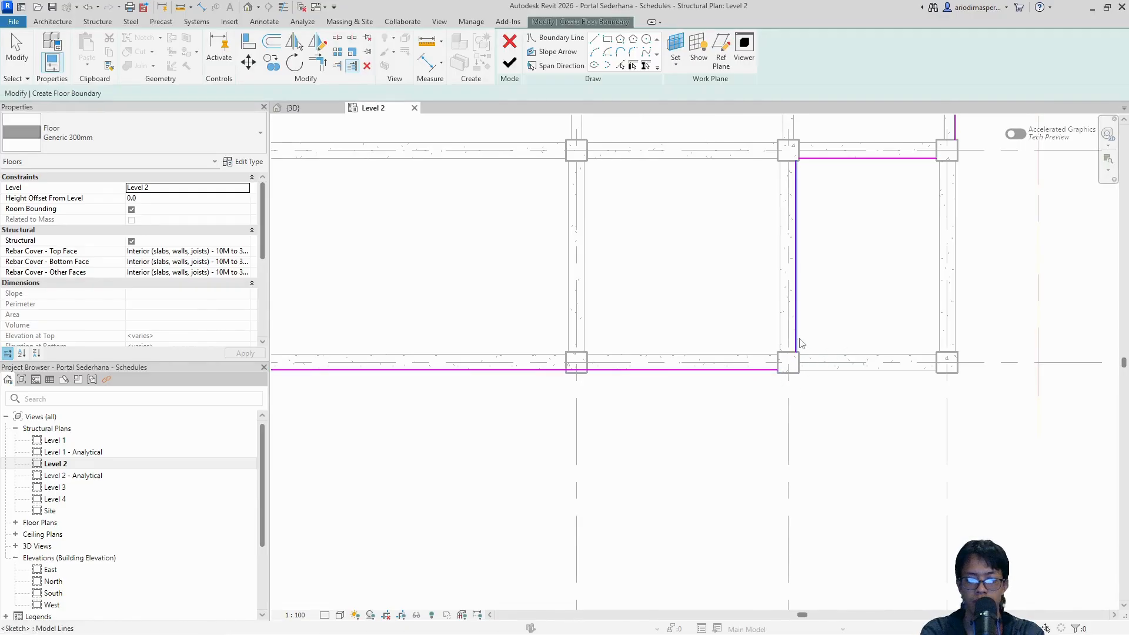
{"action": "key", "text": "t"}
{"action": "key", "text": "r"}
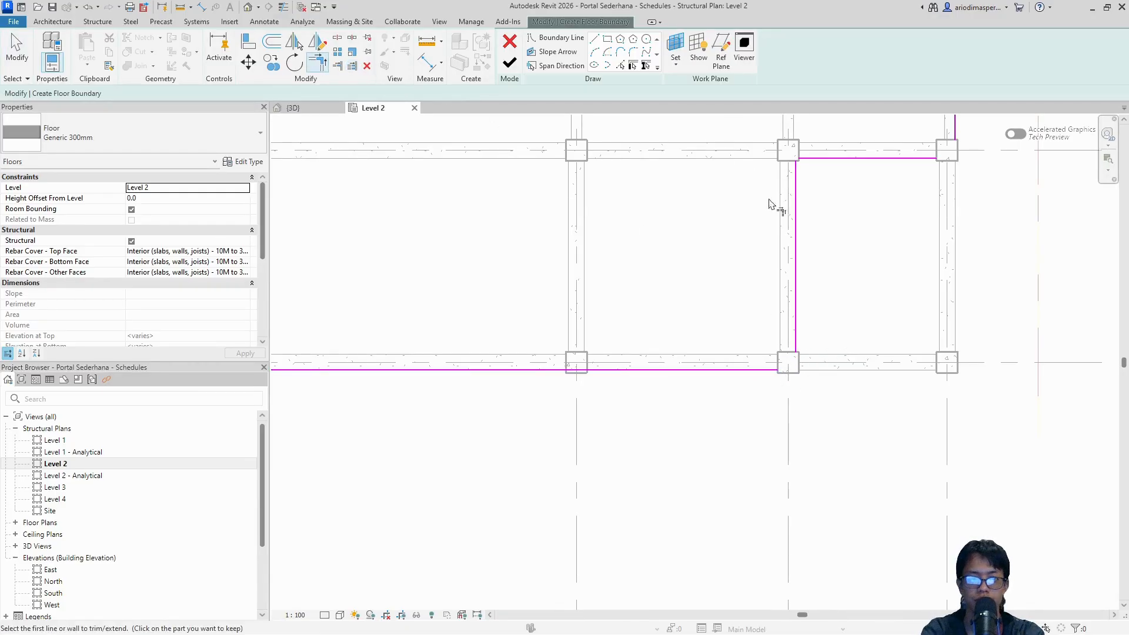
{"action": "left_click", "coordinate": [795, 343]}
{"action": "left_click", "coordinate": [768, 370]}
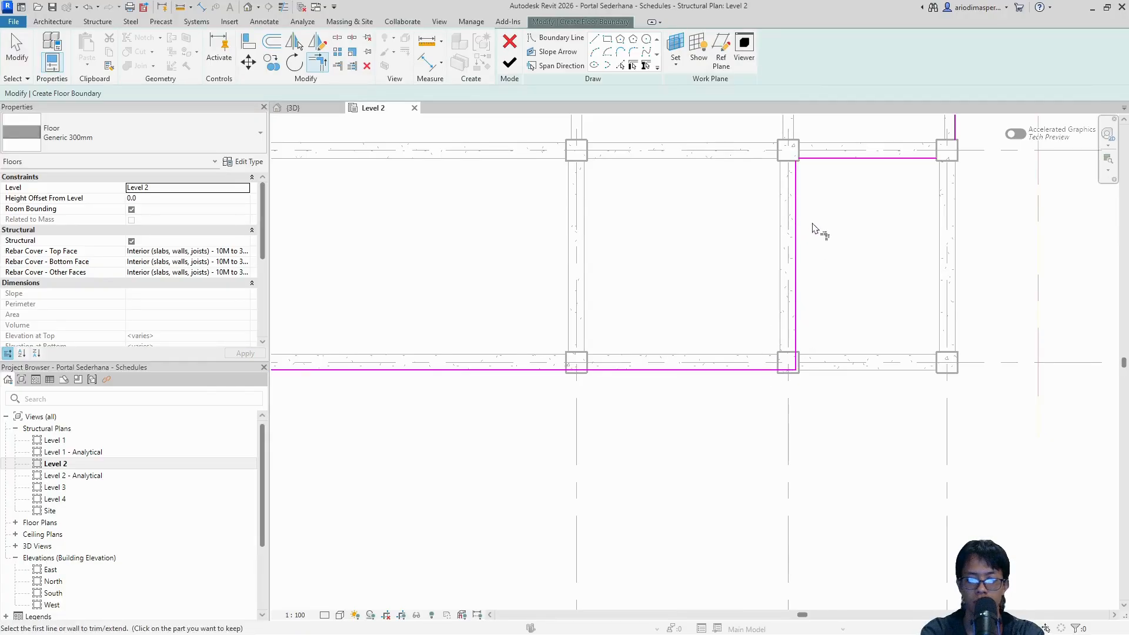
Trim or extend the boundary lines into closed corners at grid intersections 3-B, 4-B and 4-C
{"action": "middle_click_drag", "start_coordinate": [819, 207], "coordinate": [729, 325]}
{"action": "scroll", "coordinate": [731, 271], "scroll_direction": "up", "scroll_amount": 3}
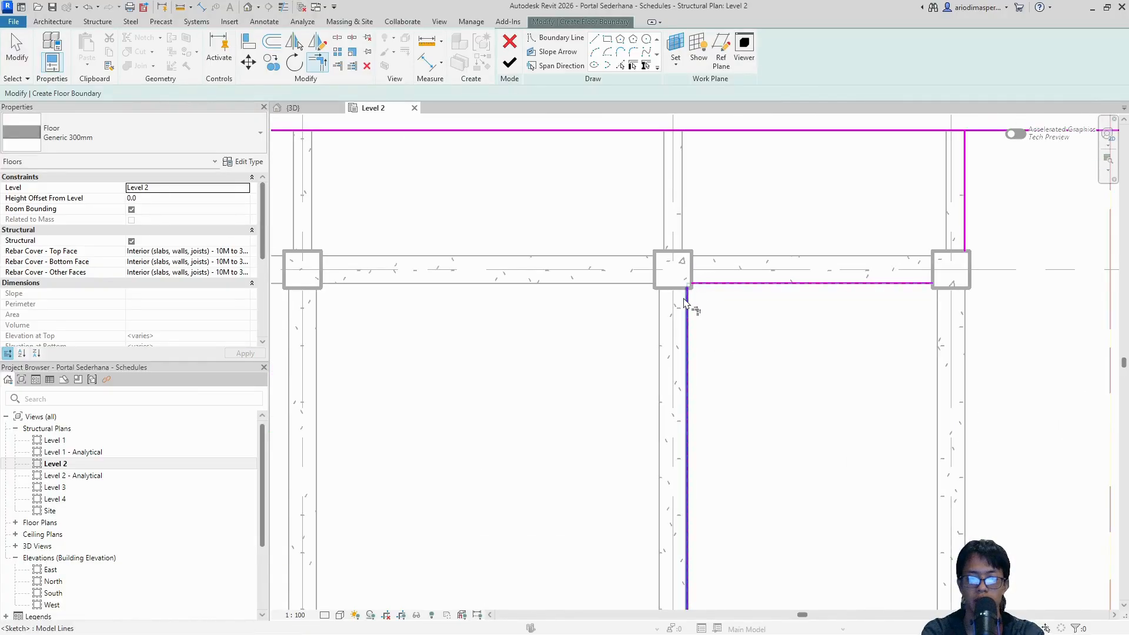
{"action": "middle_click_drag", "start_coordinate": [879, 259], "coordinate": [727, 305]}
{"action": "left_click", "coordinate": [723, 320]}
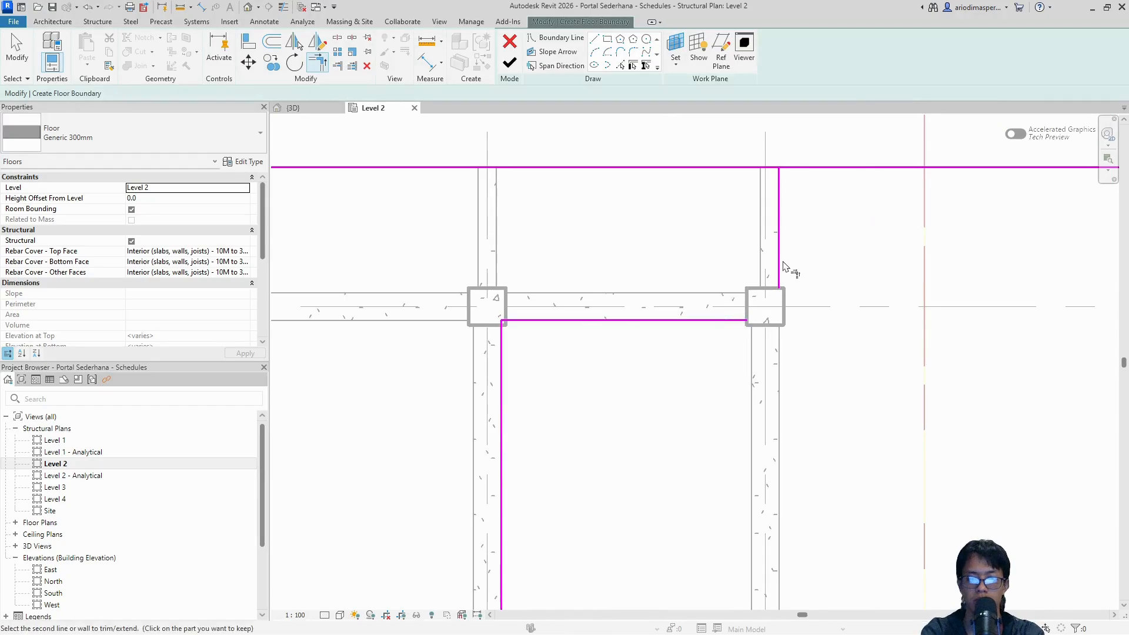
{"action": "left_click", "coordinate": [780, 266]}
{"action": "left_click", "coordinate": [750, 168]}
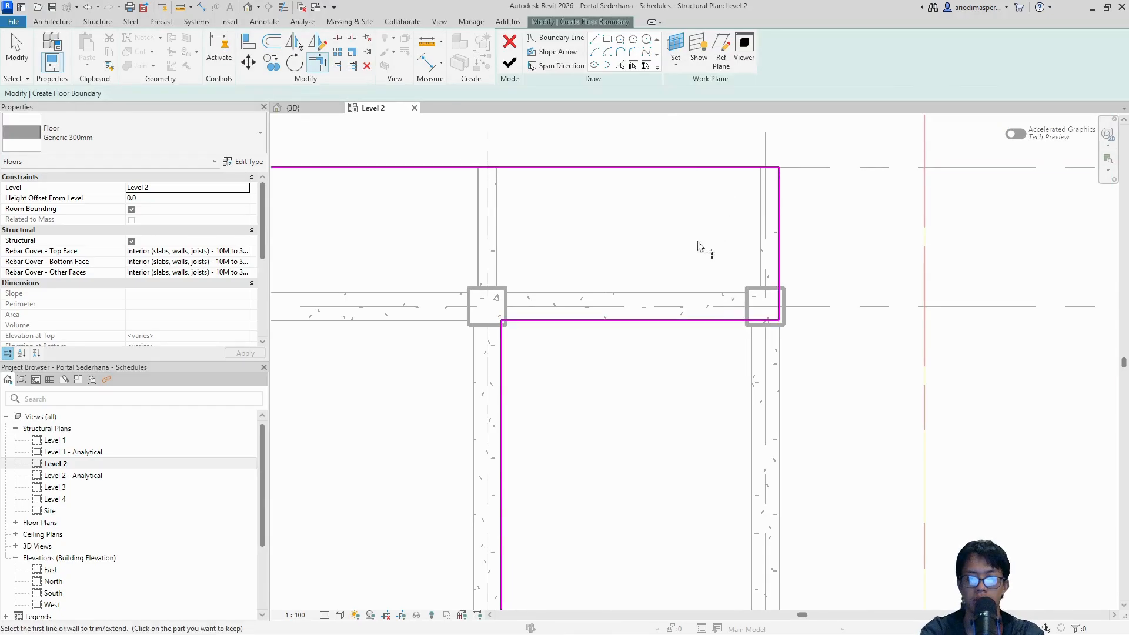
Try to finish the Level 2 floor boundary sketch
{"action": "scroll", "coordinate": [705, 277], "scroll_direction": "down", "scroll_amount": 4}
{"action": "left_click", "coordinate": [509, 62]}
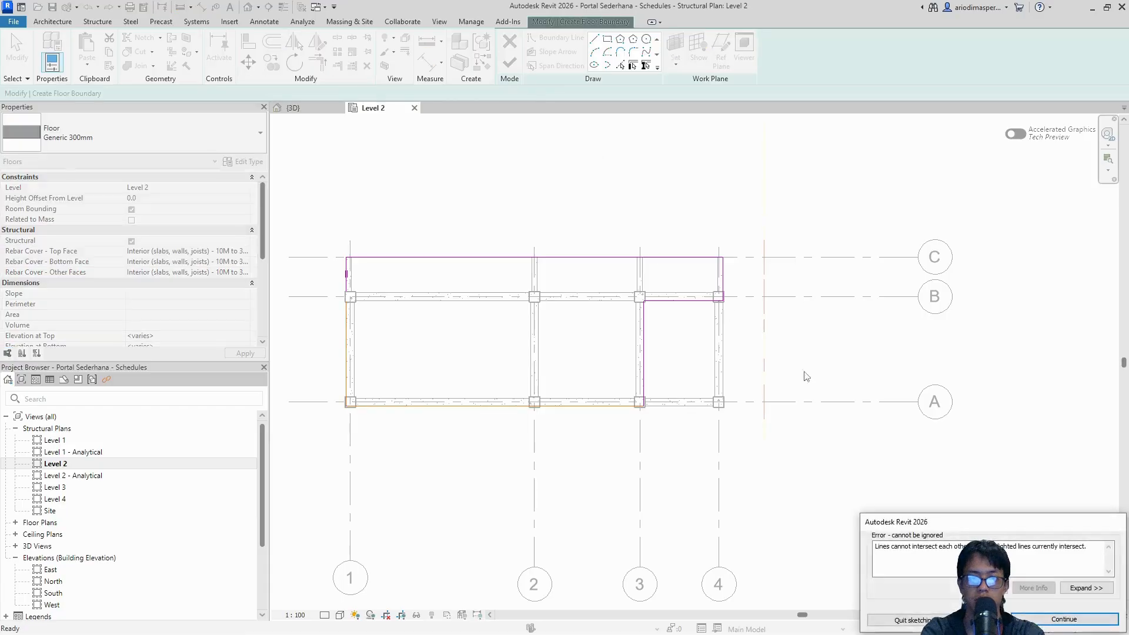
{"action": "left_click", "coordinate": [592, 316]}
Delete the boundary line along grid 1 between grids A and B and the overlapping long line along grid A
{"action": "scroll", "coordinate": [347, 335], "scroll_direction": "up", "scroll_amount": 2}
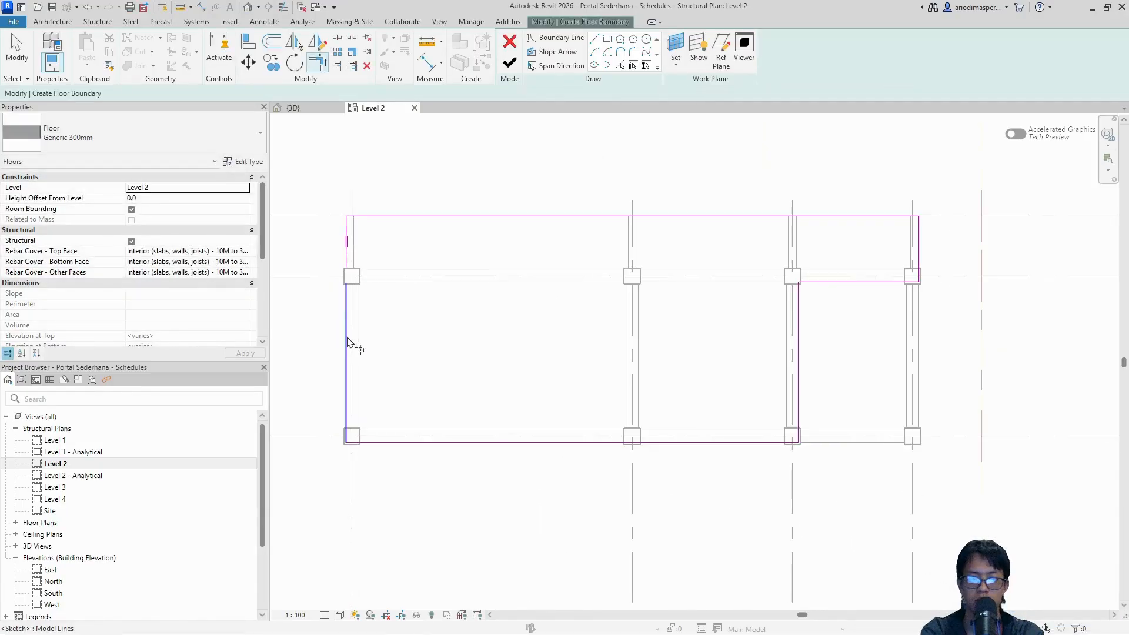
{"action": "left_click", "coordinate": [347, 341]}
{"action": "key", "text": "Delete"}
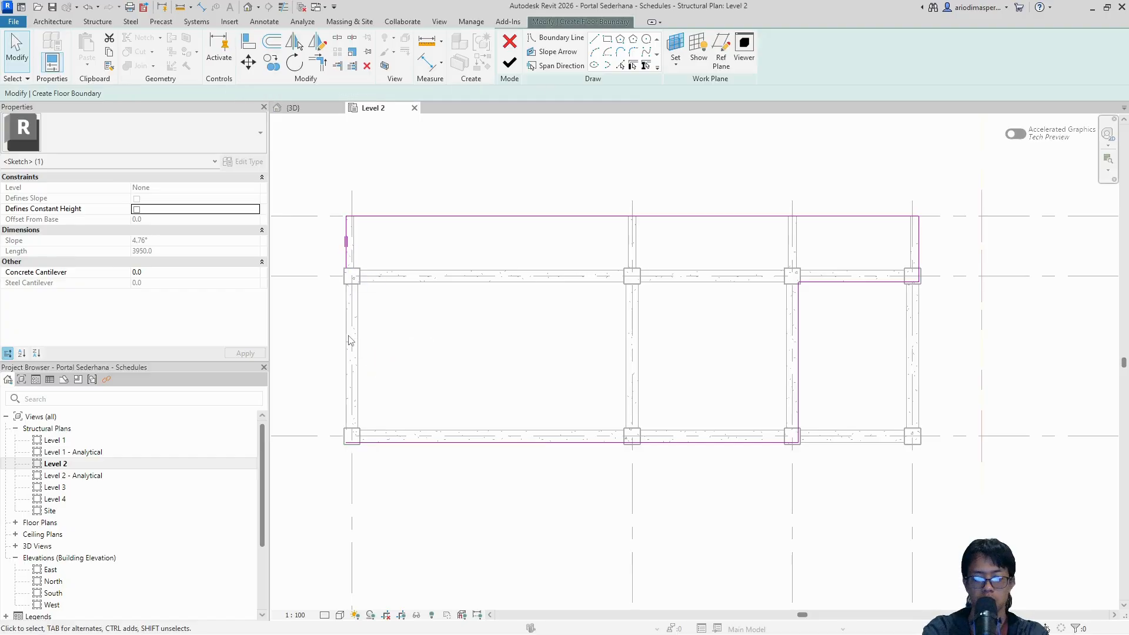
{"action": "left_click", "coordinate": [391, 440]}
{"action": "key", "text": "Delete"}
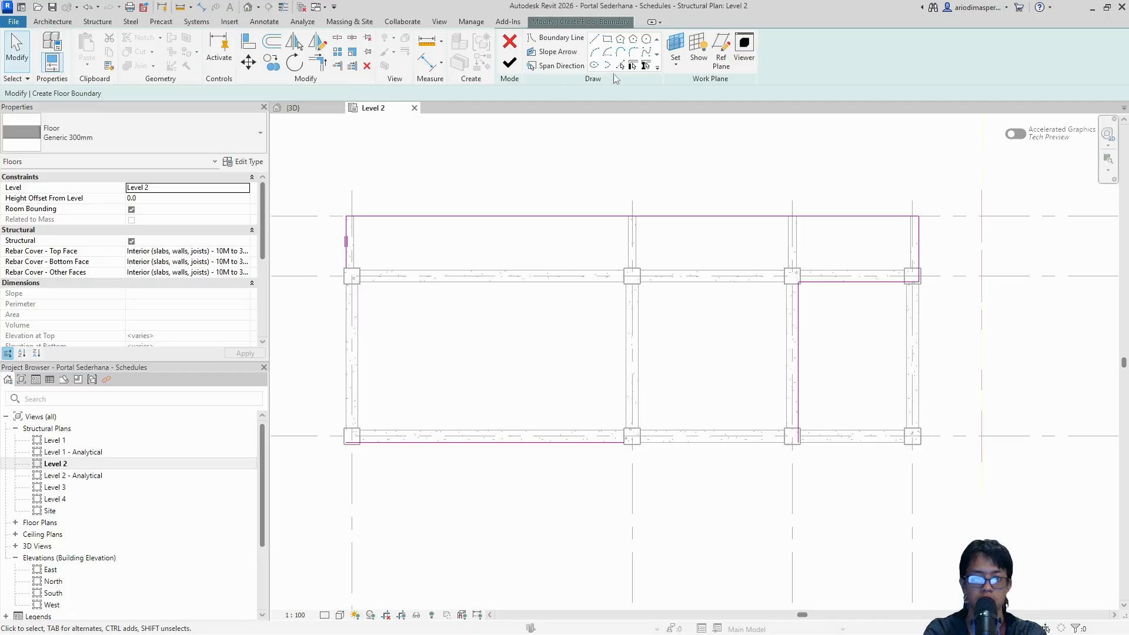
Pick the outer beam edges along grid 1 between A and B and along grid A between 2 and 3 as boundary lines
{"action": "left_click", "coordinate": [620, 65]}
{"action": "left_click", "coordinate": [347, 338]}
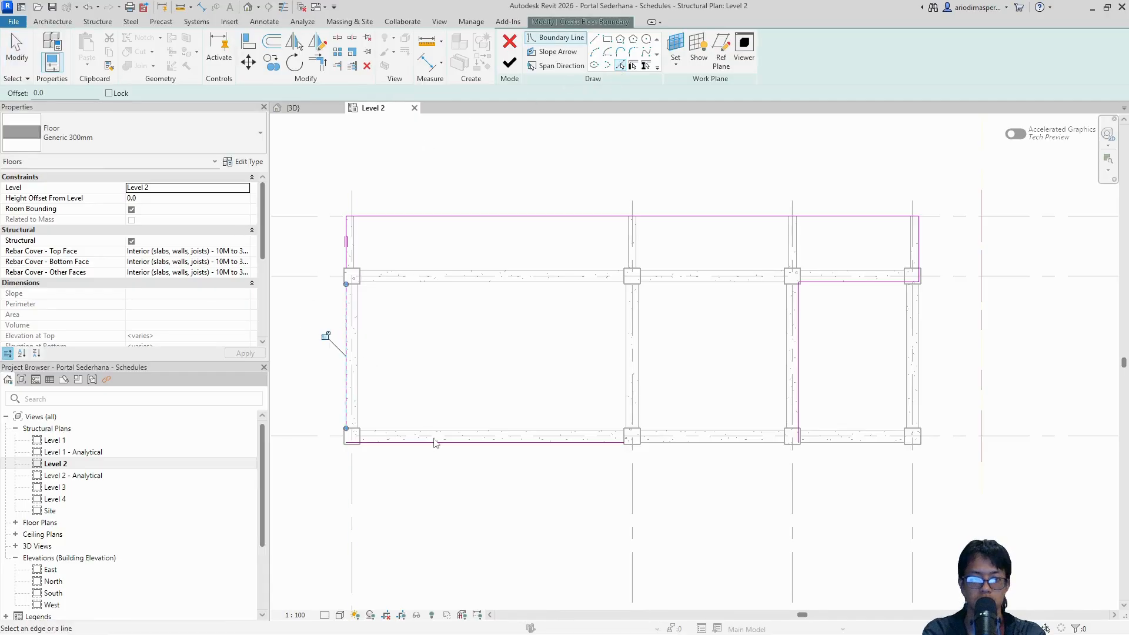
{"action": "scroll", "coordinate": [554, 466], "scroll_direction": "up", "scroll_amount": 3}
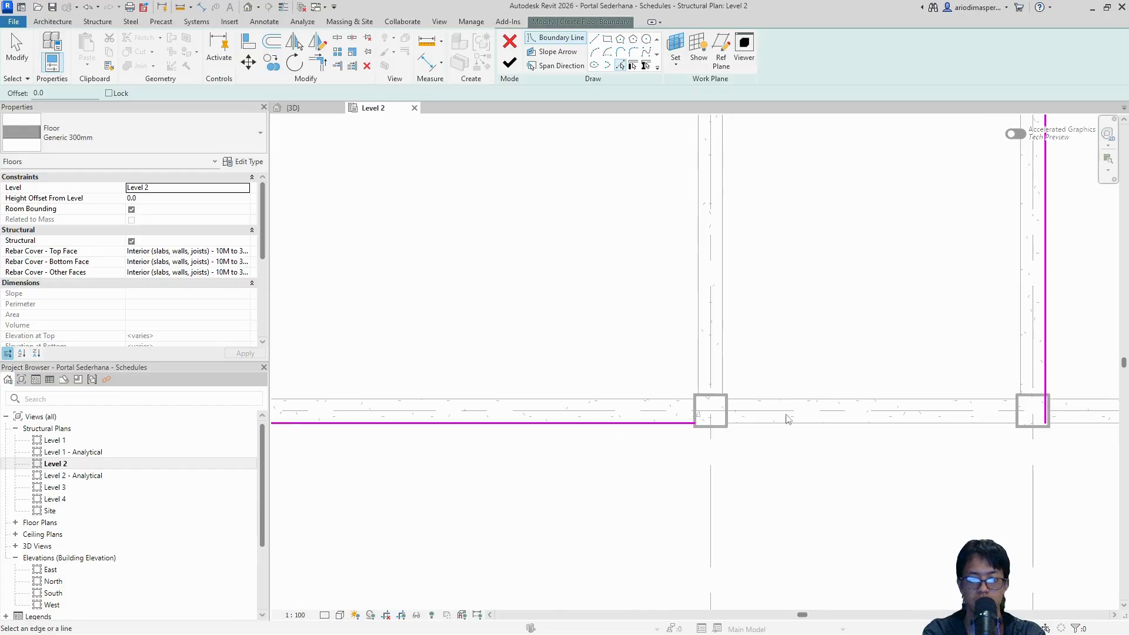
{"action": "left_click", "coordinate": [845, 428]}
{"action": "scroll", "coordinate": [887, 403], "scroll_direction": "down", "scroll_amount": 3}
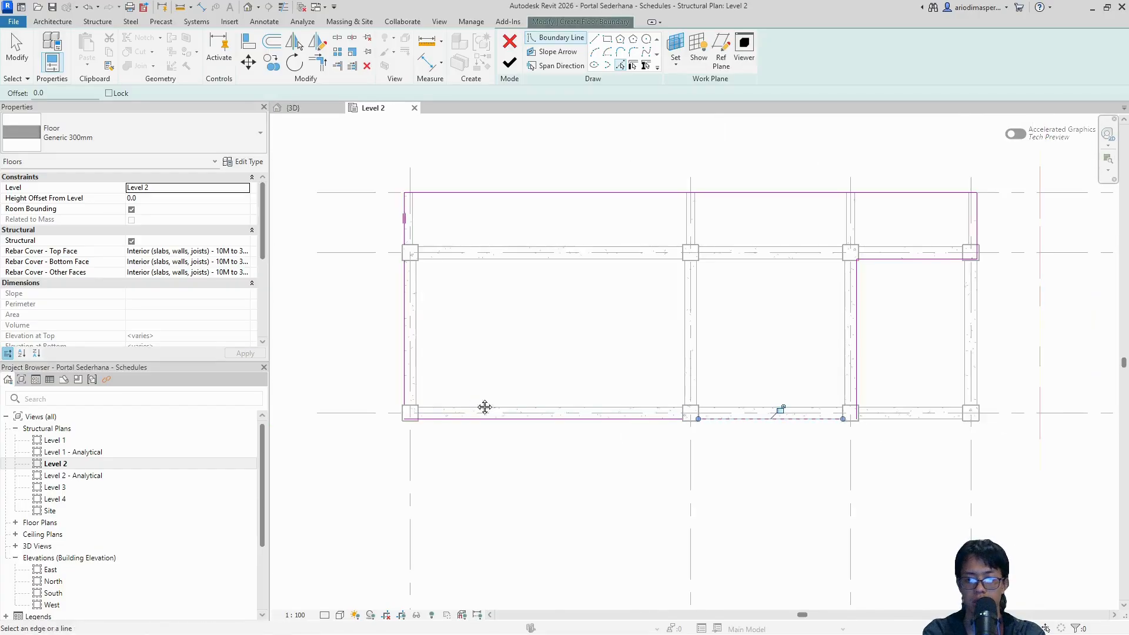
Connect the outer boundary segments along grid 1 and join them to grid A's boundary line in a corner
{"action": "scroll", "coordinate": [484, 406], "scroll_direction": "up", "scroll_amount": 2}
{"action": "left_click", "coordinate": [624, 178]}
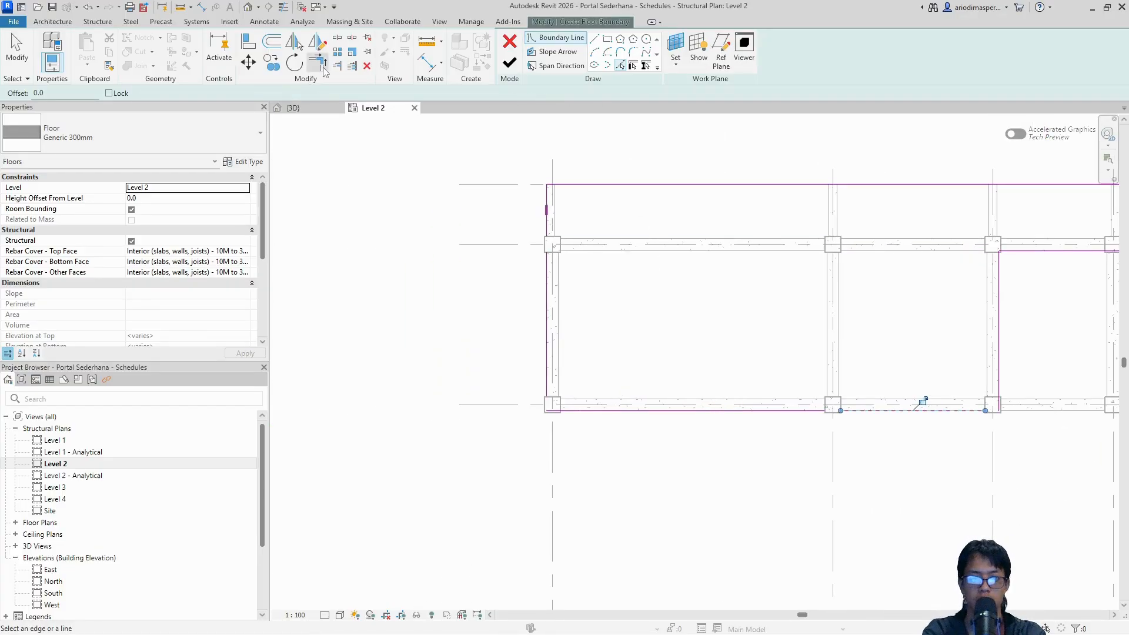
{"action": "left_click", "coordinate": [321, 69]}
{"action": "scroll", "coordinate": [544, 282], "scroll_direction": "up", "scroll_amount": 3}
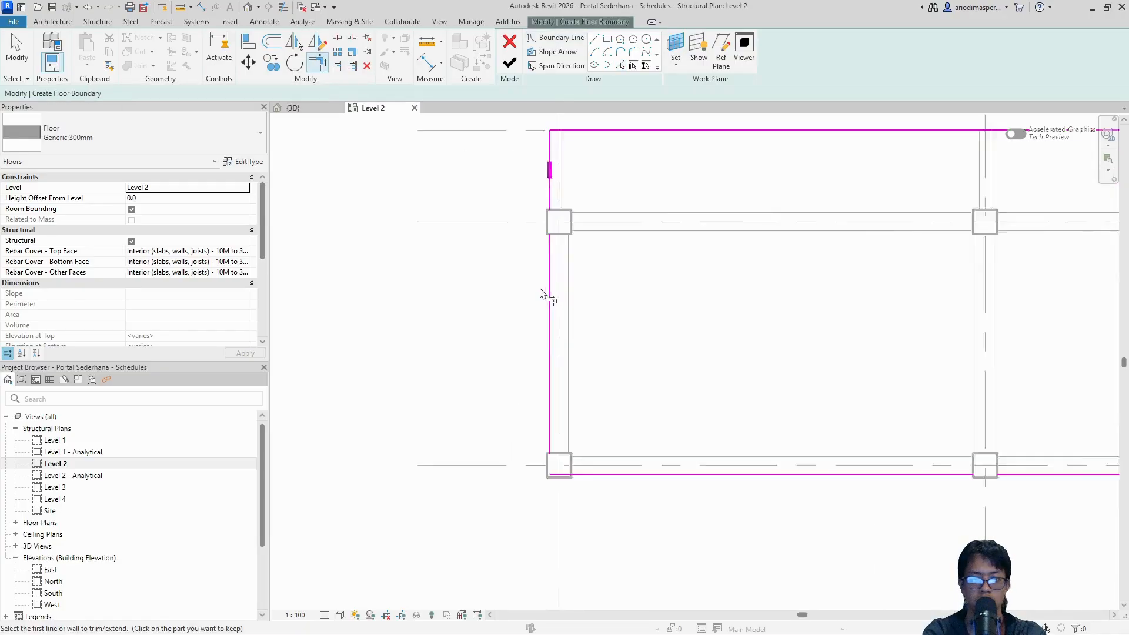
{"action": "left_click", "coordinate": [553, 194]}
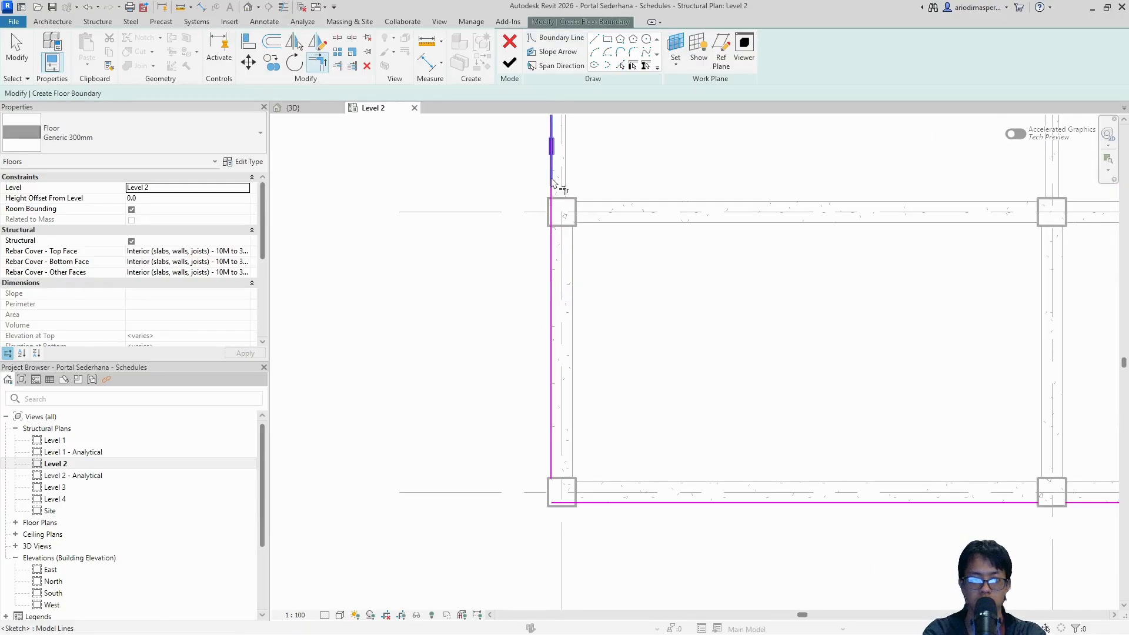
{"action": "left_click", "coordinate": [600, 502]}
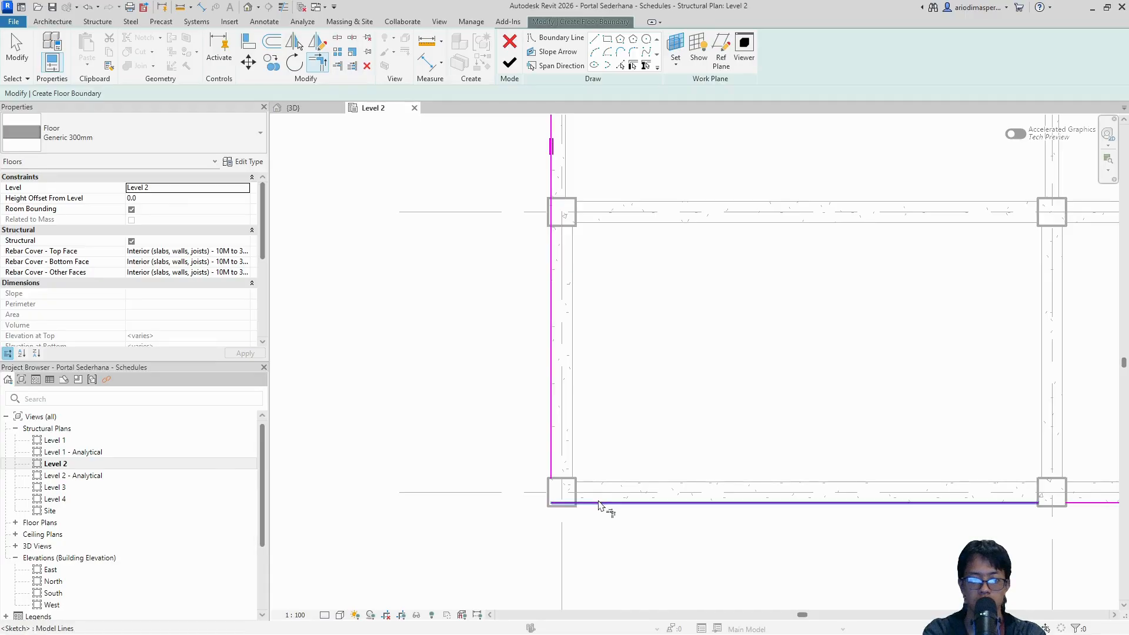
{"action": "left_click", "coordinate": [552, 472]}
Close the grid A boundary across grid 2 to its corner with grid 3's line and finish the floor
{"action": "middle_click_drag", "start_coordinate": [1072, 485], "coordinate": [809, 428]}
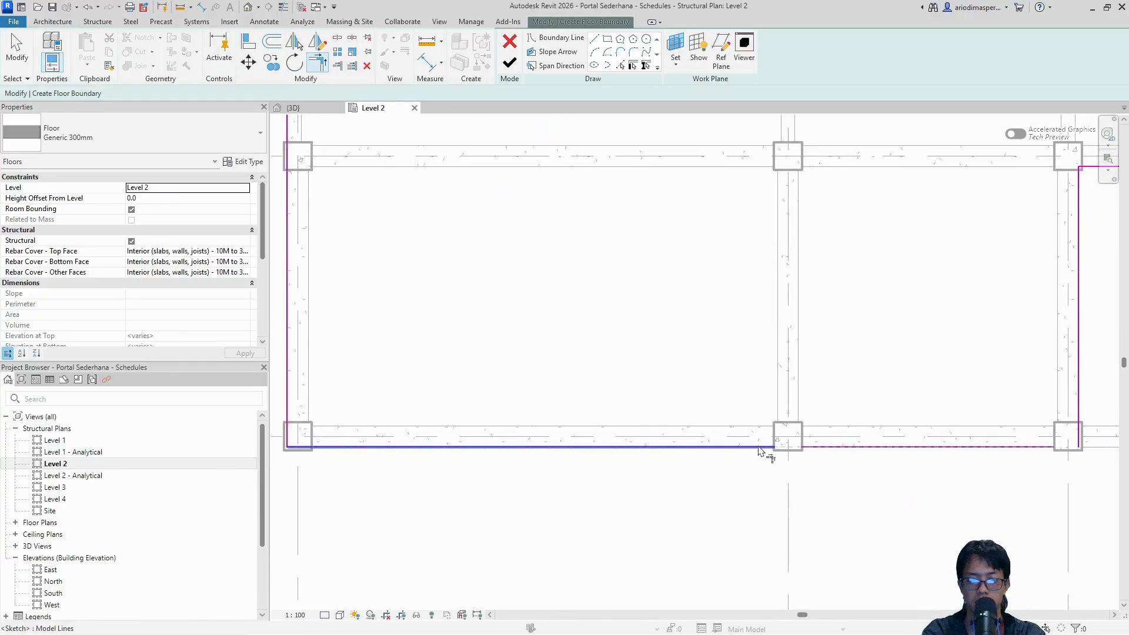
{"action": "middle_click_drag", "start_coordinate": [1052, 367], "coordinate": [779, 363]}
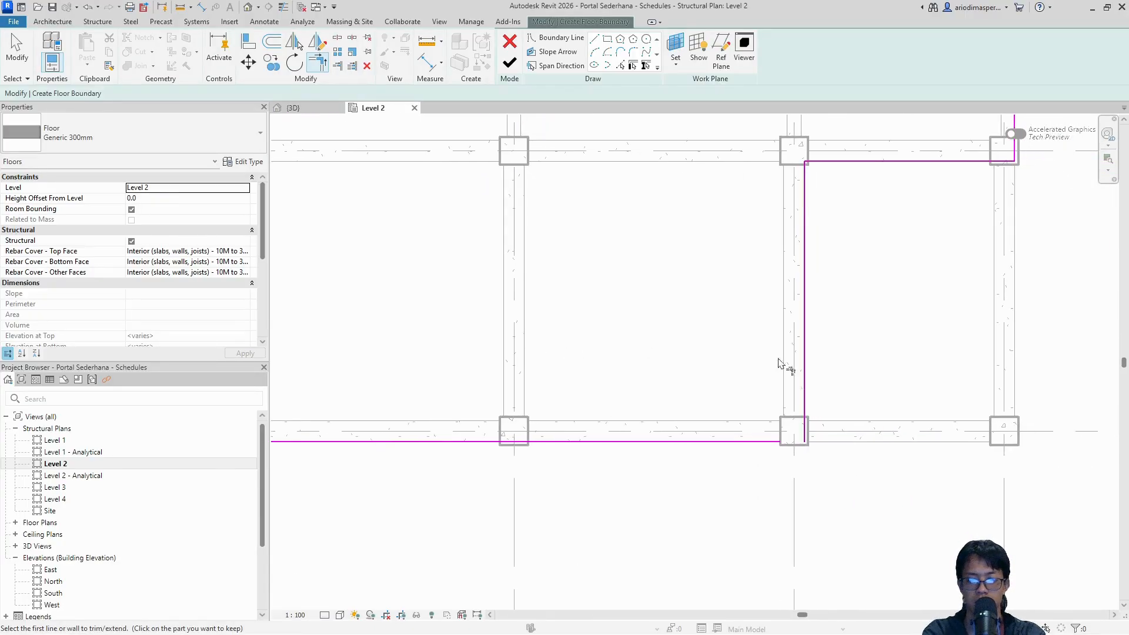
{"action": "left_click", "coordinate": [805, 396]}
{"action": "left_click", "coordinate": [773, 442]}
{"action": "scroll", "coordinate": [707, 427], "scroll_direction": "down", "scroll_amount": 1}
{"action": "middle_click_drag", "start_coordinate": [707, 428], "coordinate": [634, 534]}
{"action": "key", "text": "Escape"}
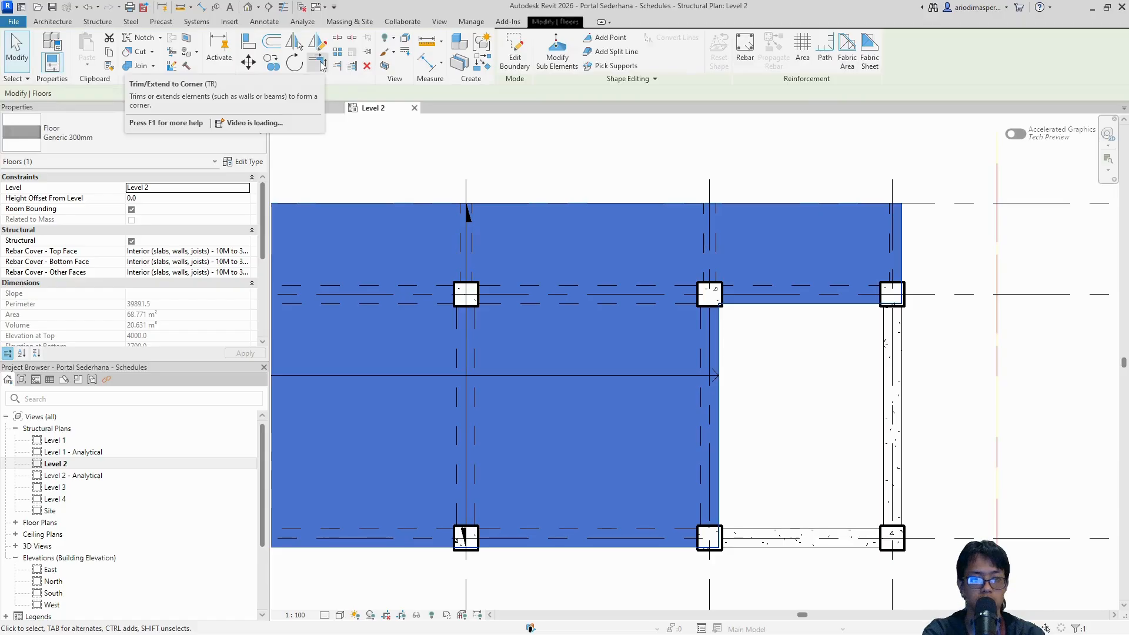
Start an area reinforcement on the Level 2 floor slab and accept the rebar shape definition notice
{"action": "scroll", "coordinate": [412, 144], "scroll_direction": "down", "scroll_amount": 3}
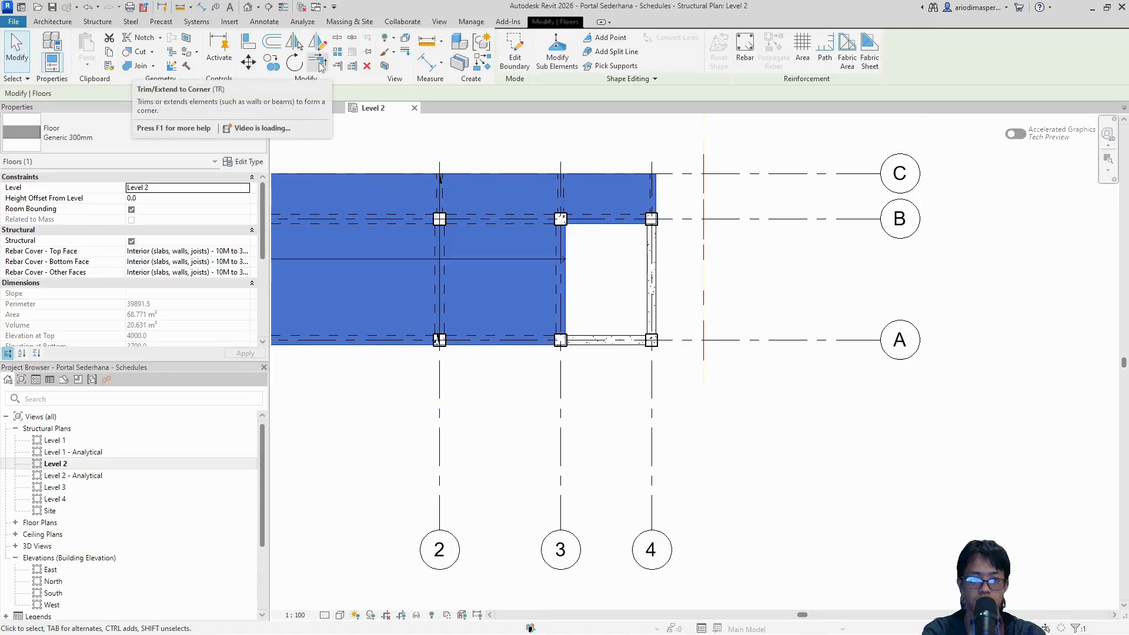
{"action": "scroll", "coordinate": [497, 172], "scroll_direction": "down", "scroll_amount": 3}
{"action": "middle_click_drag", "start_coordinate": [497, 171], "coordinate": [696, 177]}
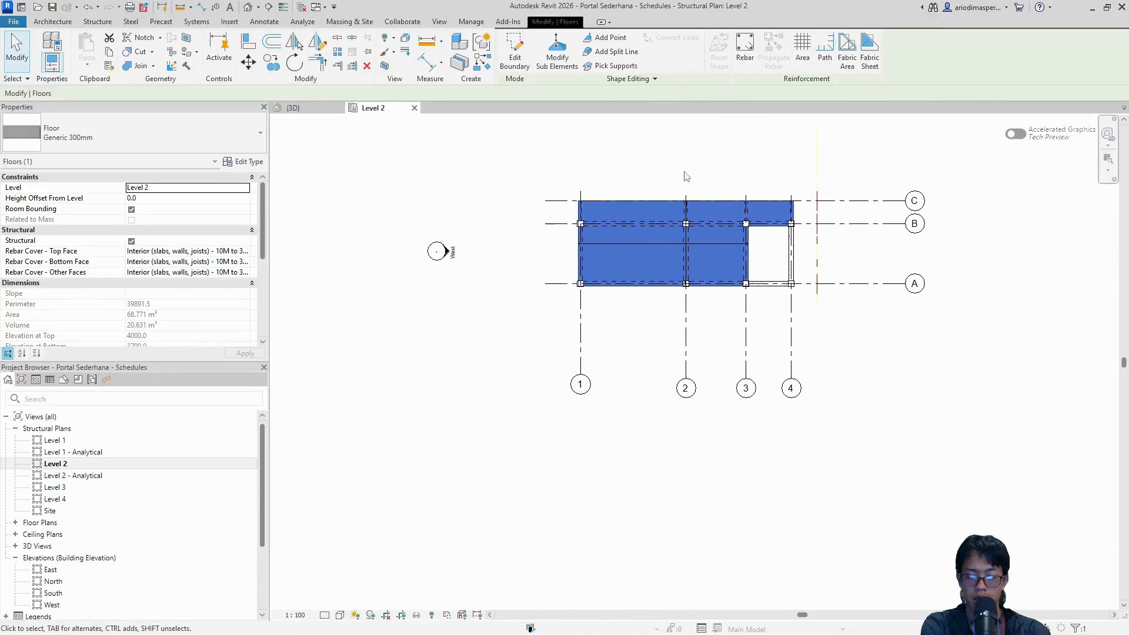
{"action": "scroll", "coordinate": [684, 187], "scroll_direction": "up", "scroll_amount": 5}
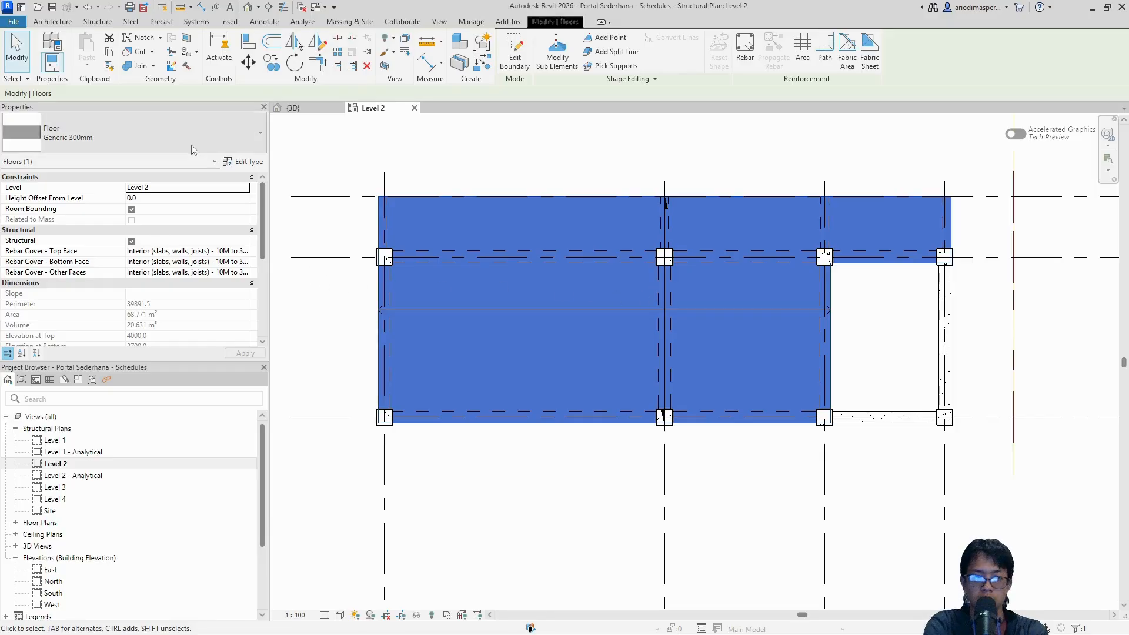
{"action": "left_click", "coordinate": [97, 21]}
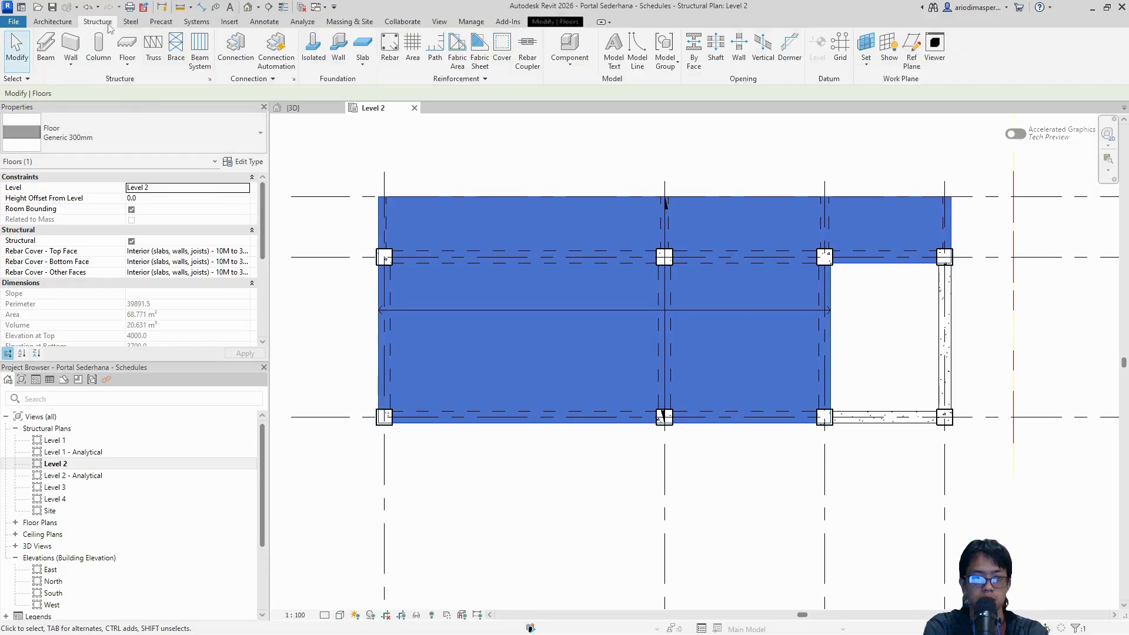
{"action": "left_click", "coordinate": [407, 63]}
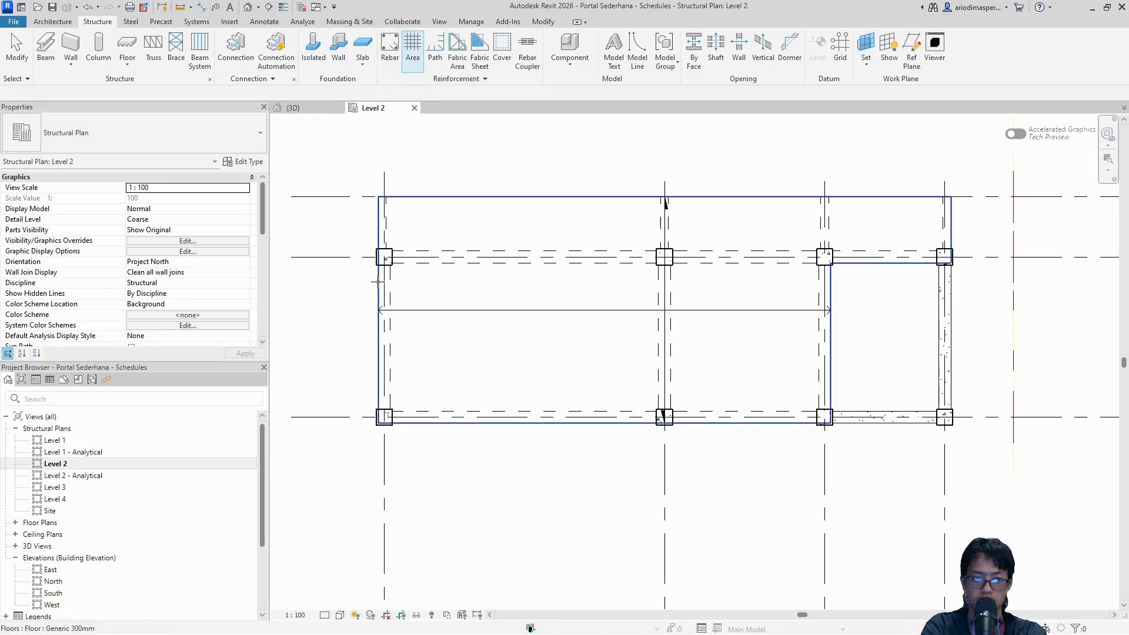
{"action": "left_click", "coordinate": [378, 282]}
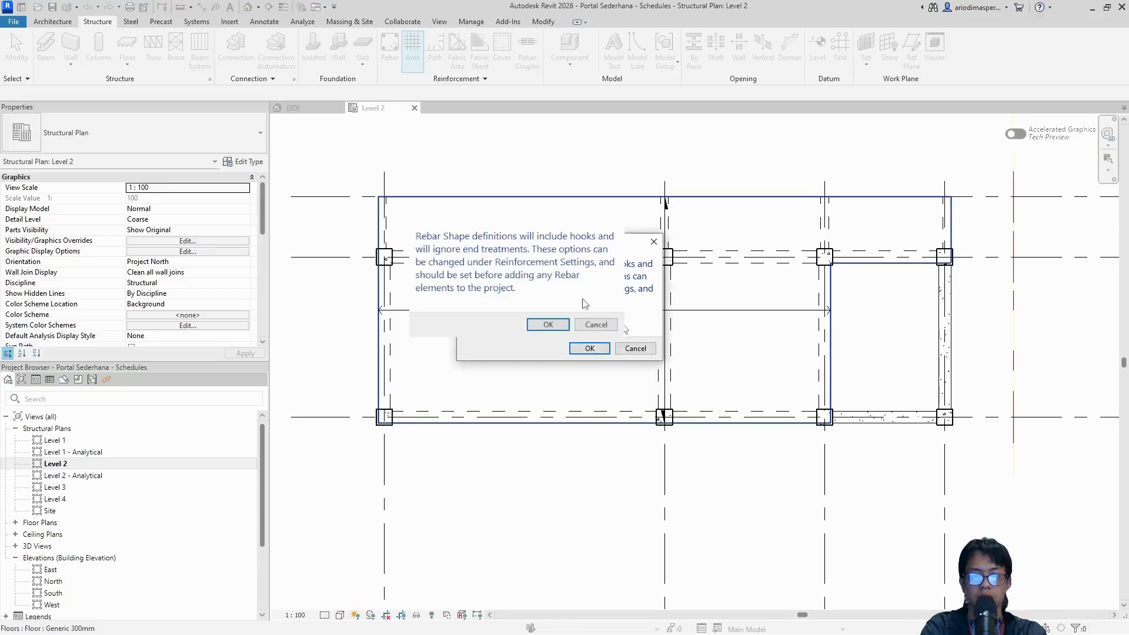
{"action": "left_click", "coordinate": [588, 331]}
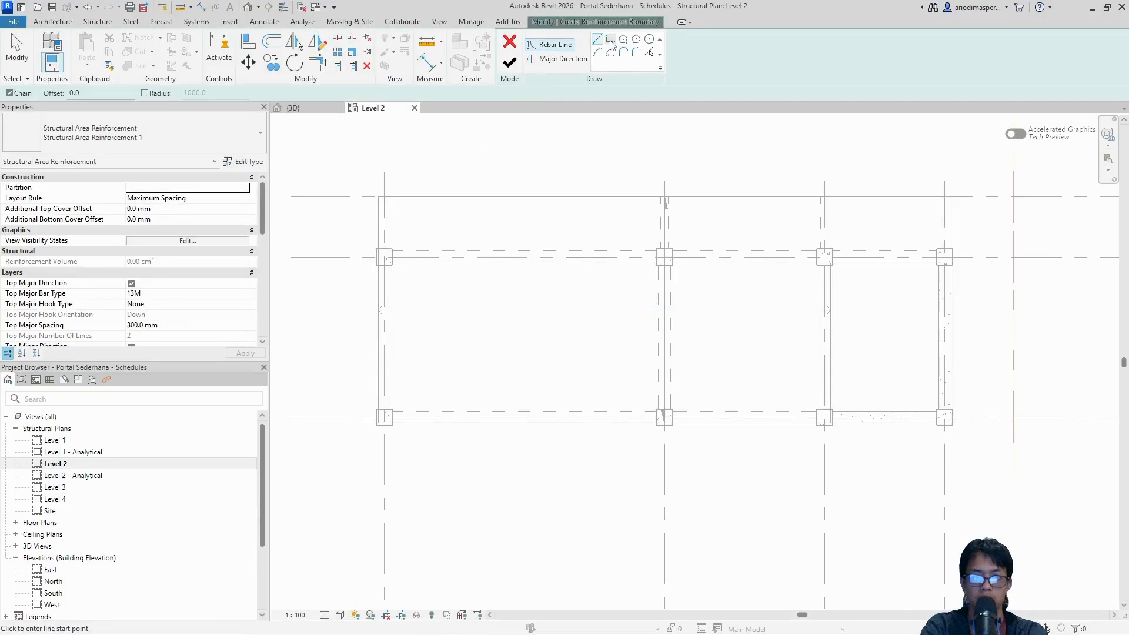
Sketch a rectangular reinforcement boundary from the slab's outer edge at grids 1 and B to its outer corner at grids 3 and A
{"action": "left_click", "coordinate": [610, 39]}
{"action": "scroll", "coordinate": [383, 254], "scroll_direction": "up", "scroll_amount": 5}
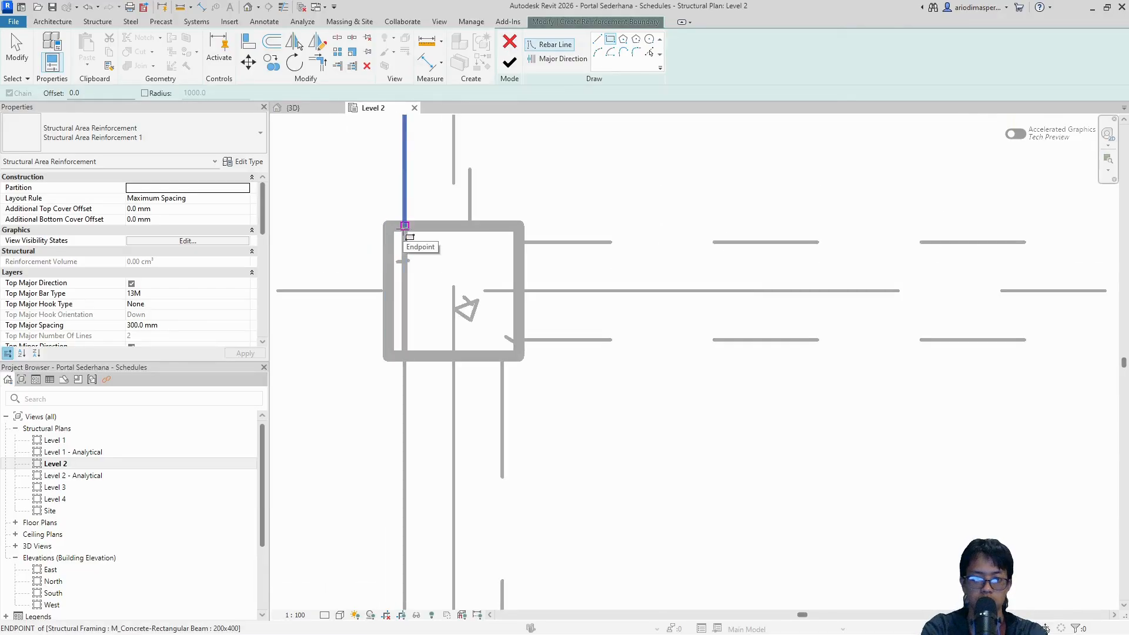
{"action": "left_click", "coordinate": [404, 225]}
{"action": "scroll", "coordinate": [764, 312], "scroll_direction": "down", "scroll_amount": 3}
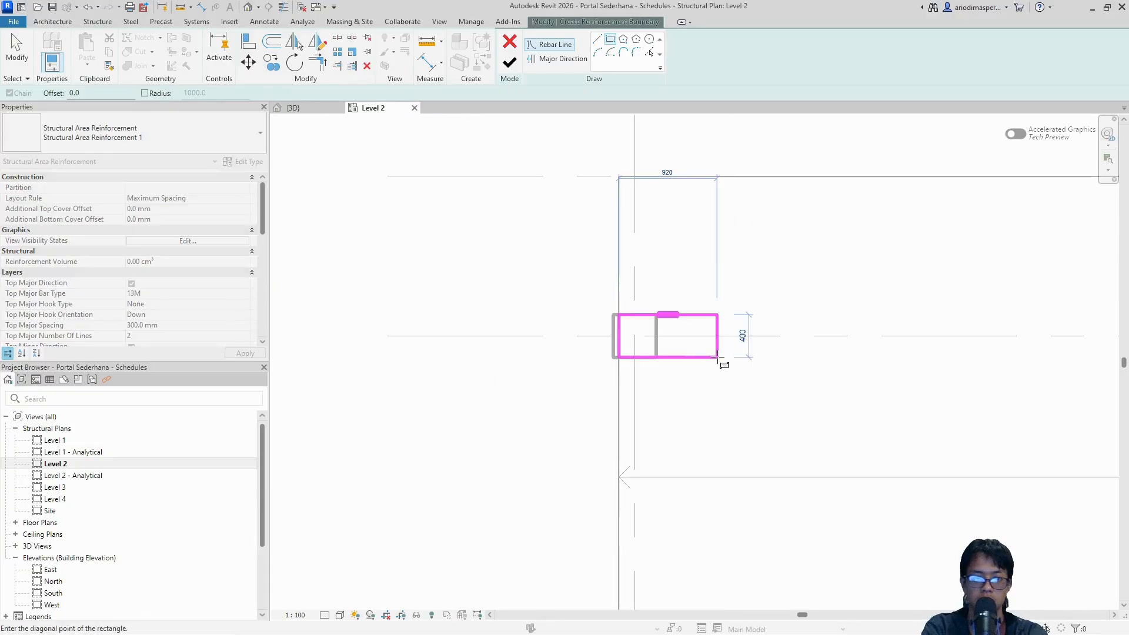
{"action": "middle_click_drag", "start_coordinate": [836, 415], "coordinate": [525, 323]}
{"action": "scroll", "coordinate": [866, 408], "scroll_direction": "up", "scroll_amount": 6}
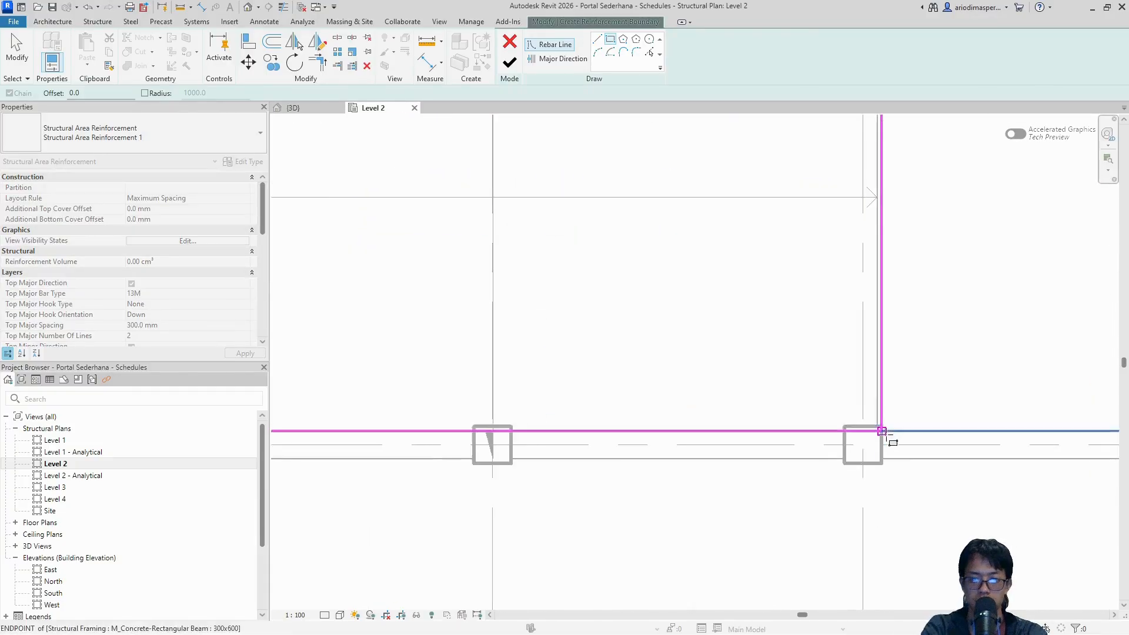
{"action": "left_click", "coordinate": [876, 466]}
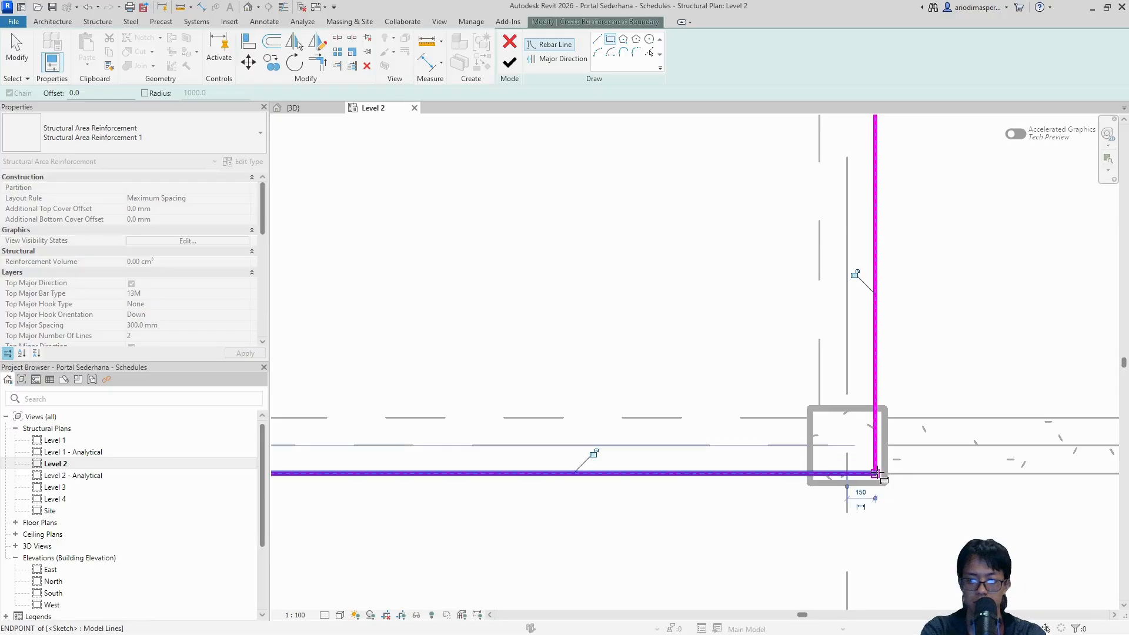
{"action": "scroll", "coordinate": [613, 298], "scroll_direction": "down", "scroll_amount": 4}
{"action": "middle_click_drag", "start_coordinate": [612, 298], "coordinate": [858, 425]}
{"action": "scroll", "coordinate": [858, 425], "scroll_direction": "down", "scroll_amount": 4}
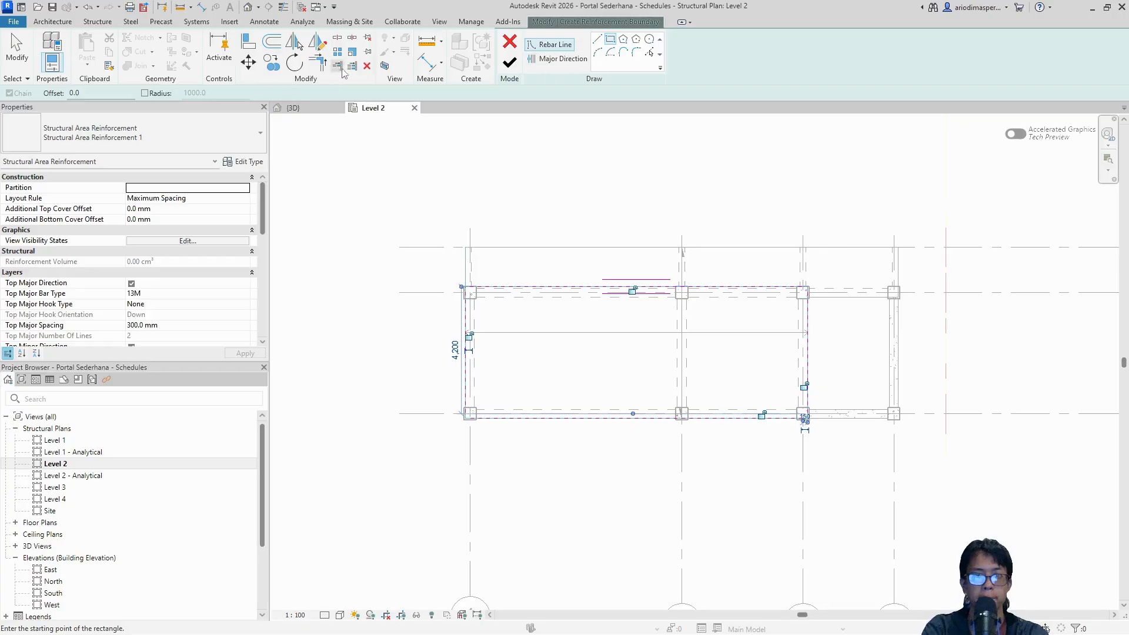
Align the reinforcement boundary line along grid B with the outer edge of the grid B beam
{"action": "scroll", "coordinate": [464, 292], "scroll_direction": "up", "scroll_amount": 5}
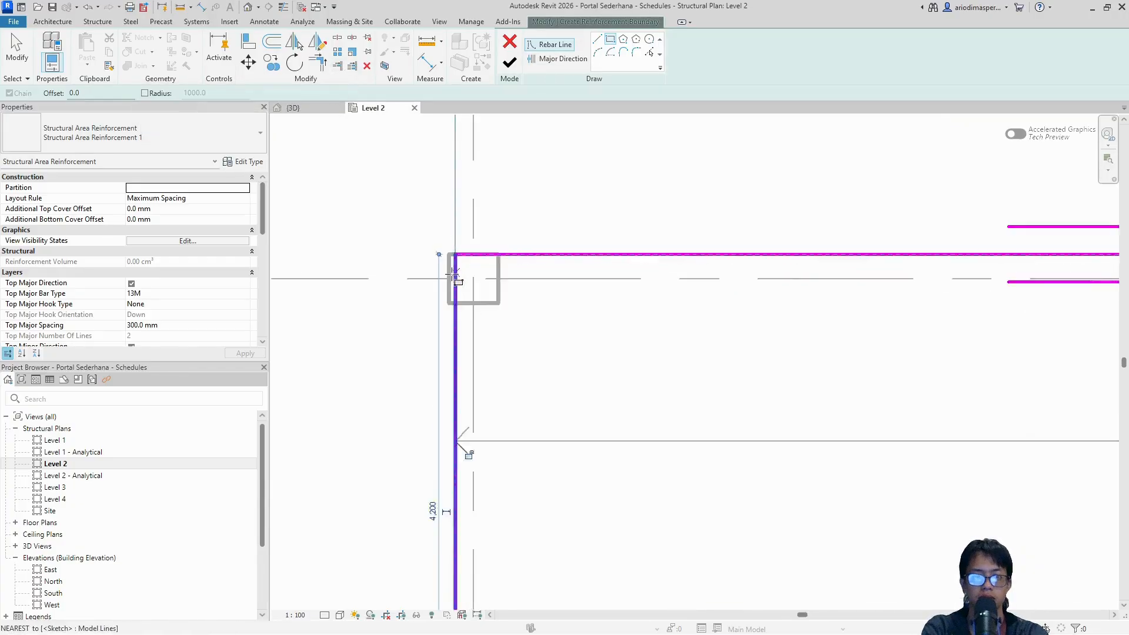
{"action": "scroll", "coordinate": [456, 276], "scroll_direction": "up", "scroll_amount": 4}
{"action": "scroll", "coordinate": [476, 238], "scroll_direction": "down", "scroll_amount": 2}
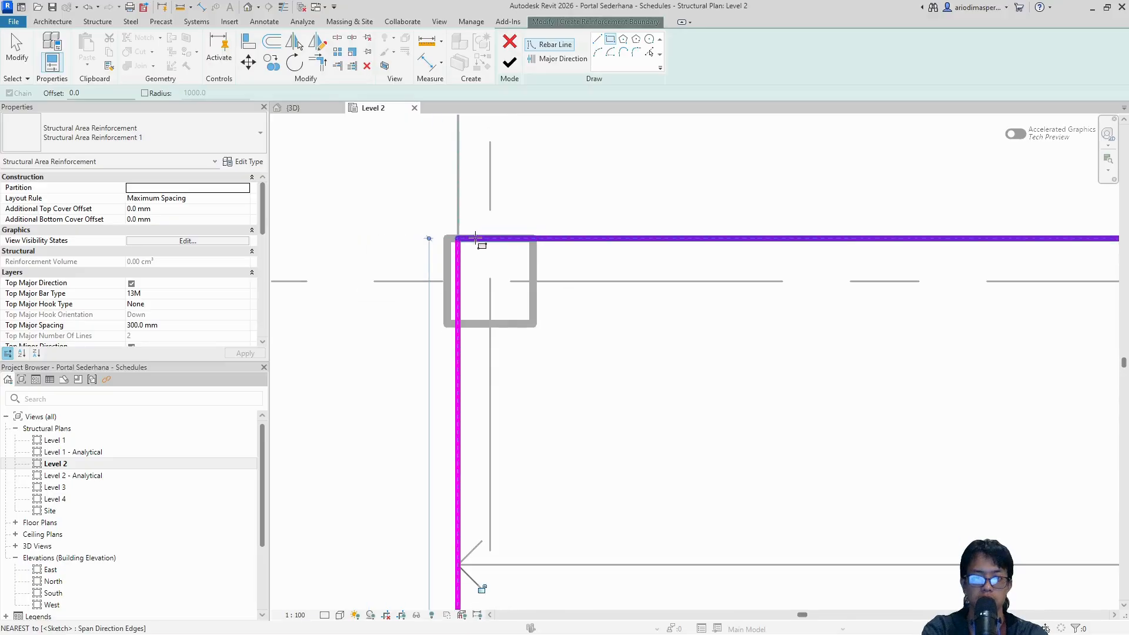
{"action": "left_click", "coordinate": [476, 238]}
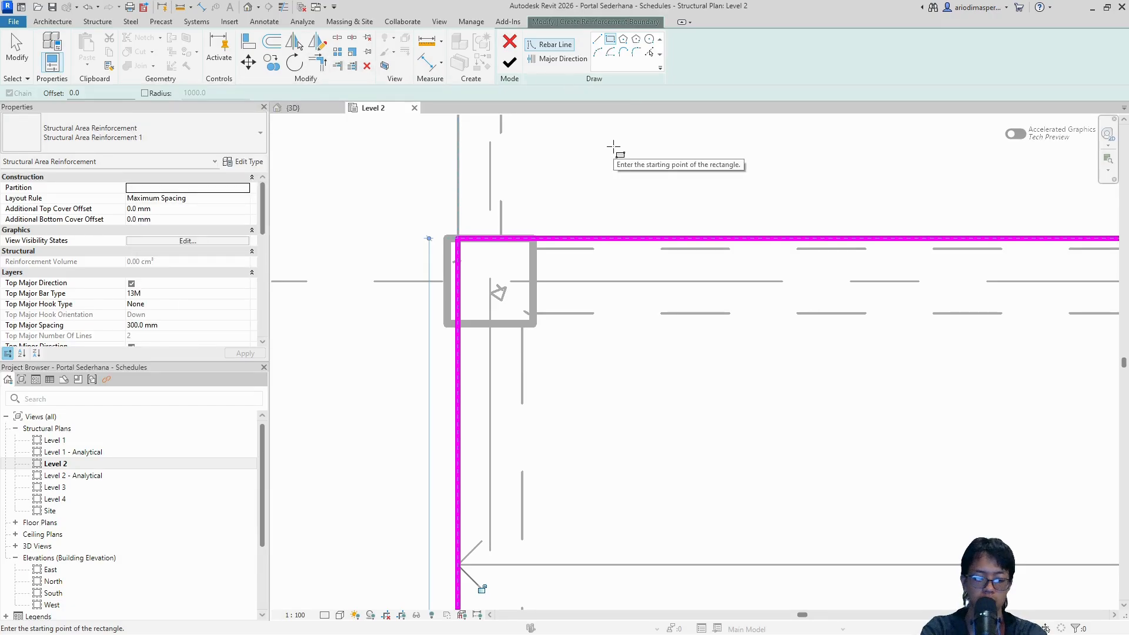
{"action": "key", "text": "a"}
{"action": "key", "text": "l"}
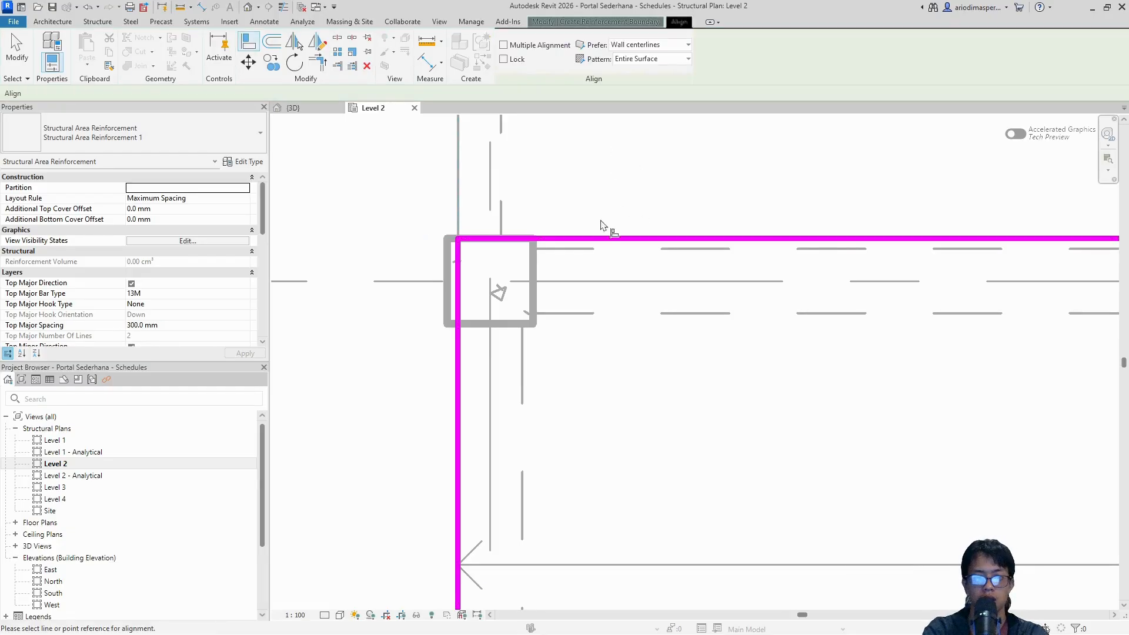
{"action": "left_click", "coordinate": [557, 249]}
{"action": "left_click", "coordinate": [545, 238]}
{"action": "scroll", "coordinate": [426, 217], "scroll_direction": "down", "scroll_amount": 3}
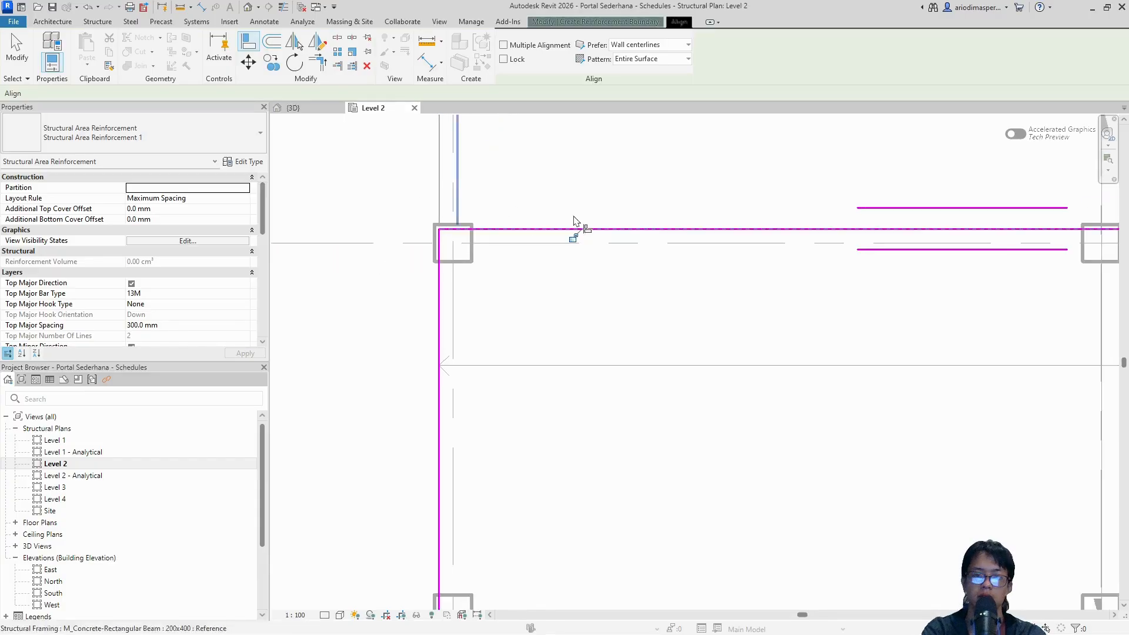
{"action": "middle_click_drag", "start_coordinate": [688, 222], "coordinate": [346, 227]}
{"action": "scroll", "coordinate": [613, 224], "scroll_direction": "down", "scroll_amount": 2}
{"action": "middle_click_drag", "start_coordinate": [792, 230], "coordinate": [494, 236]}
{"action": "scroll", "coordinate": [612, 244], "scroll_direction": "up", "scroll_amount": 2}
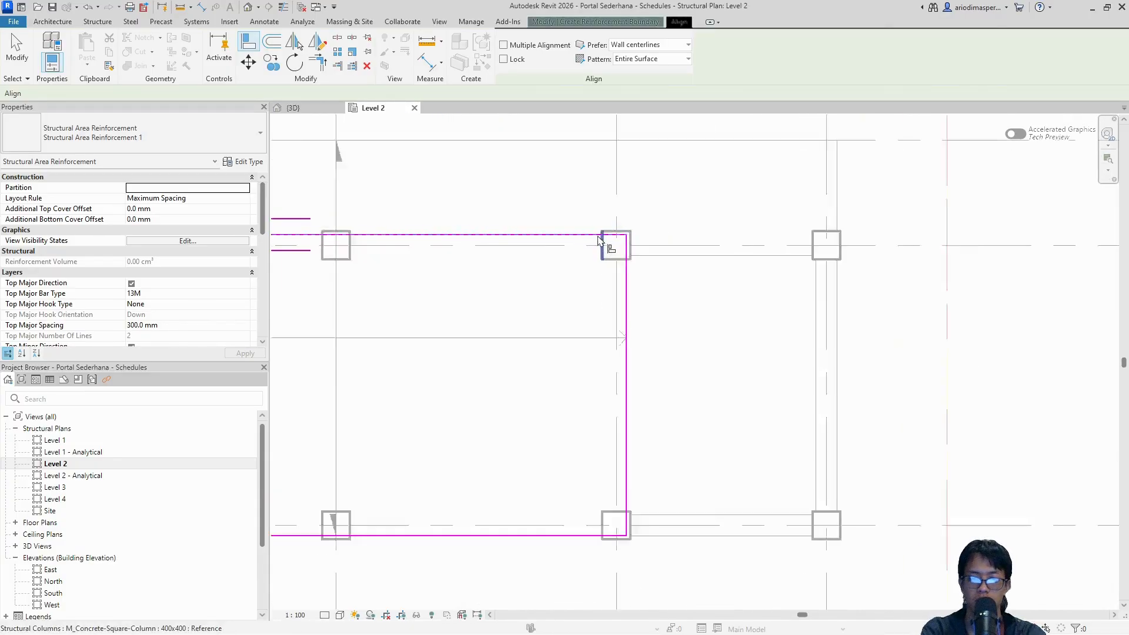
{"action": "scroll", "coordinate": [640, 248], "scroll_direction": "up", "scroll_amount": 2}
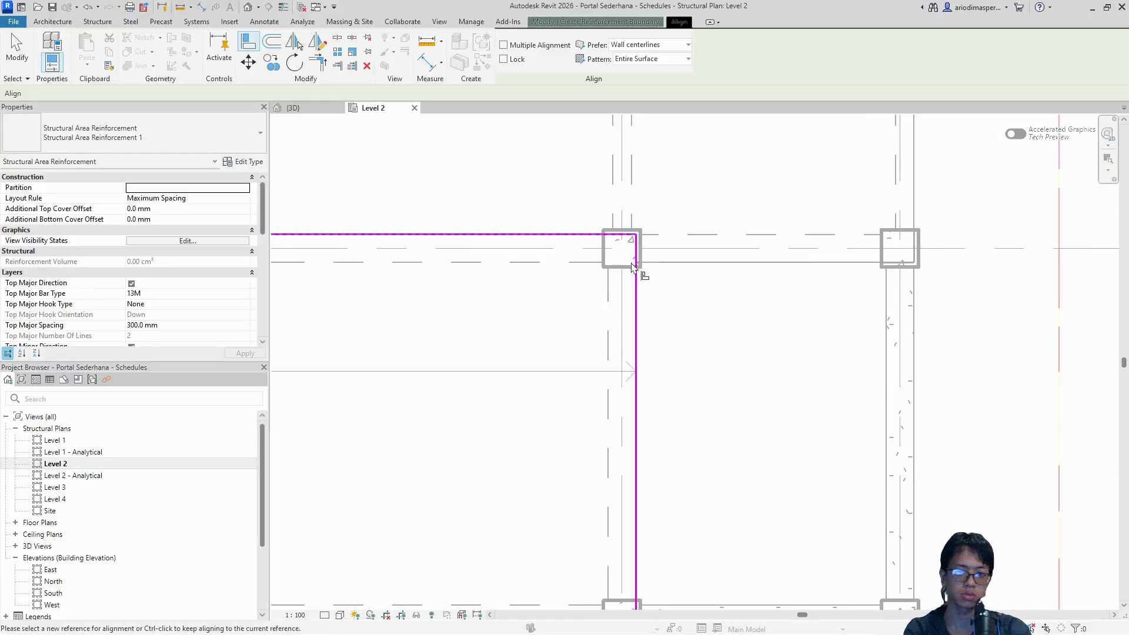
{"action": "scroll", "coordinate": [634, 262], "scroll_direction": "down", "scroll_amount": 3}
{"action": "middle_click_drag", "start_coordinate": [562, 276], "coordinate": [728, 282]}
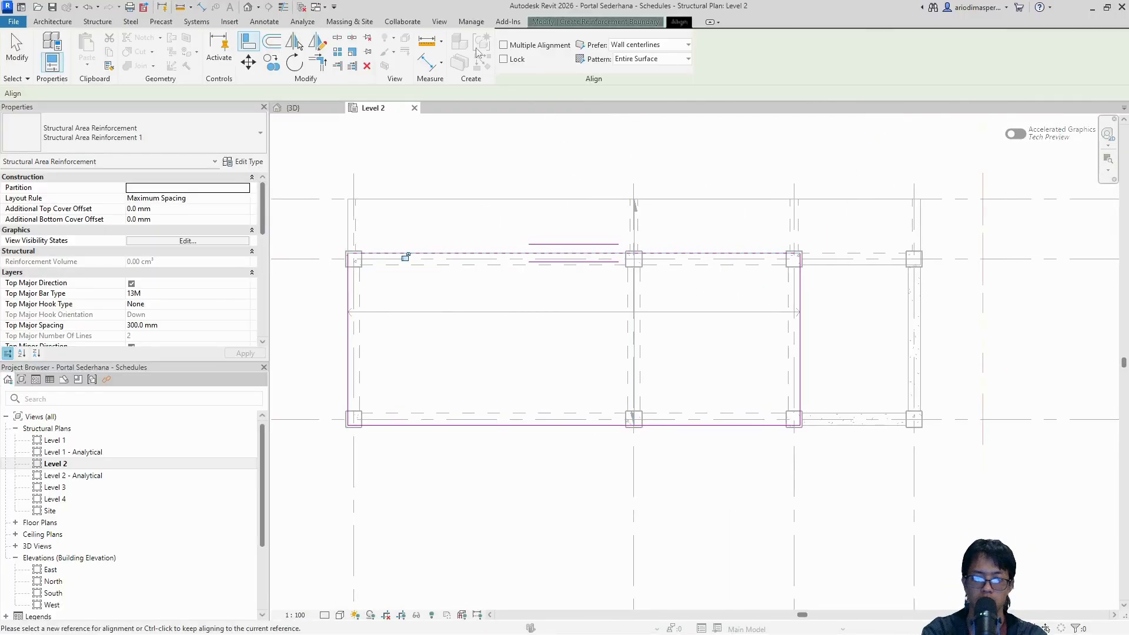
Finish the area reinforcement boundary and display the Level 2 plan in Wireframe
{"action": "left_click", "coordinate": [622, 23]}
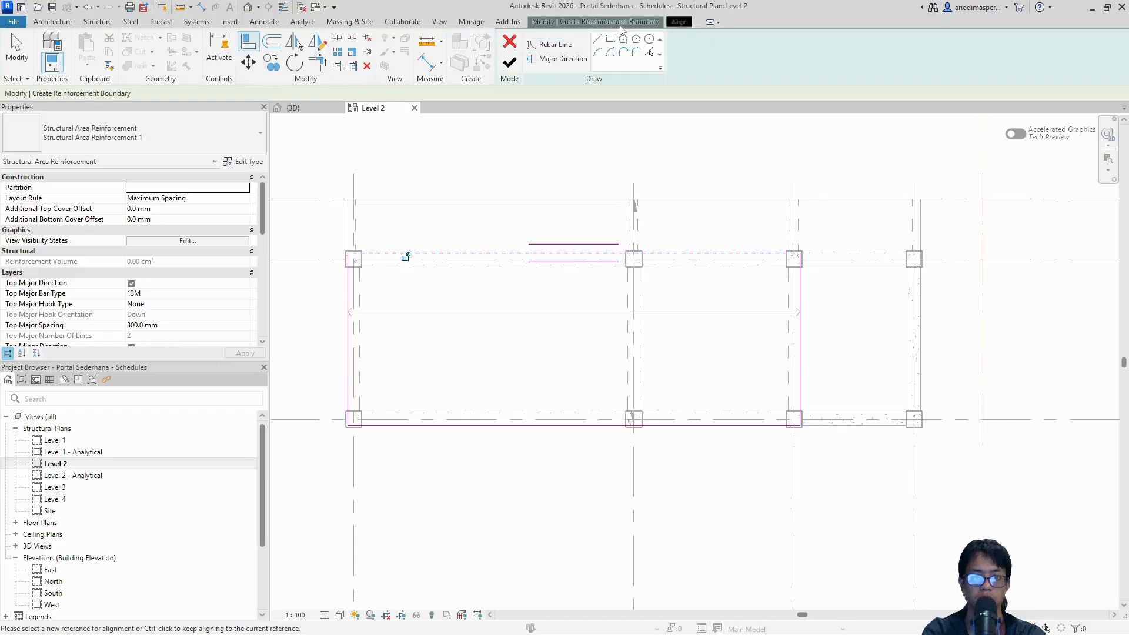
{"action": "left_click", "coordinate": [510, 63]}
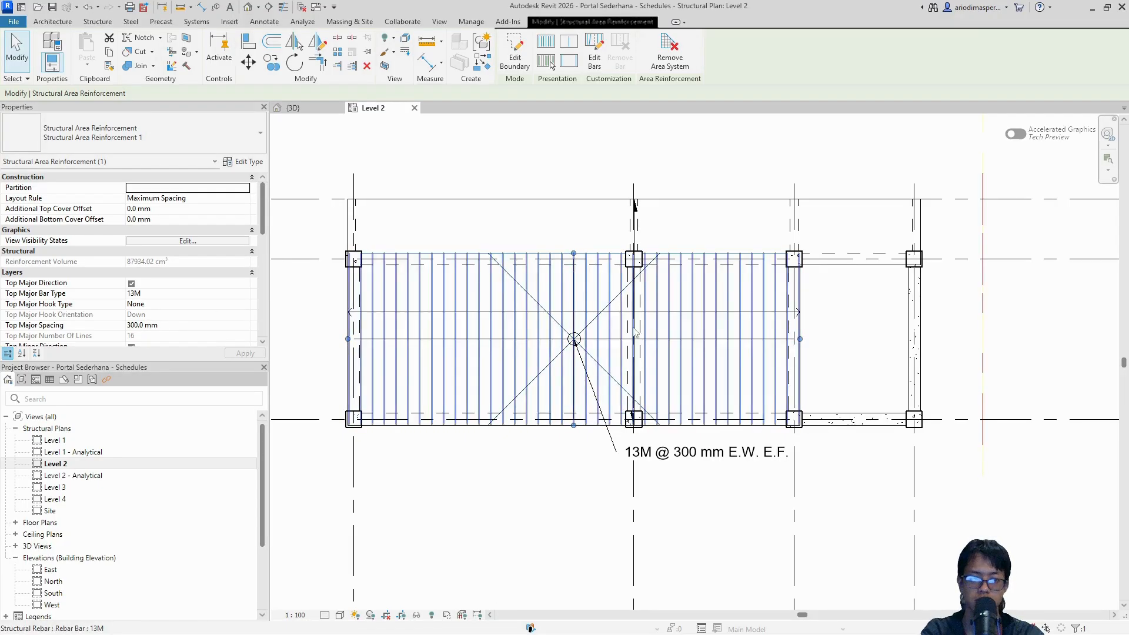
{"action": "left_click", "coordinate": [346, 615]}
{"action": "left_click", "coordinate": [385, 542]}
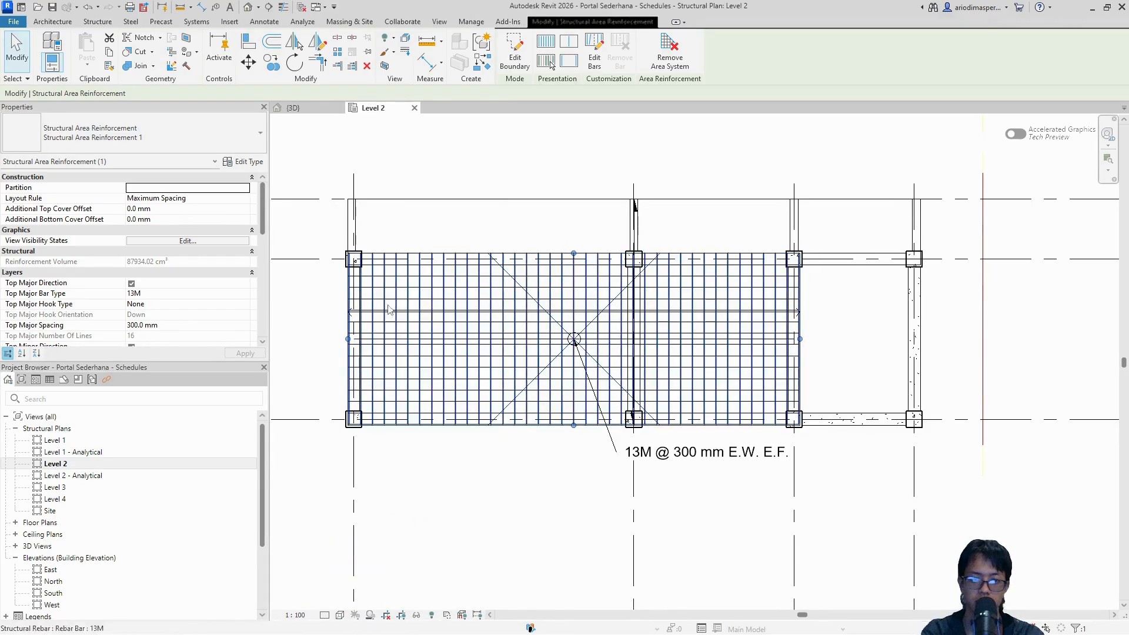
Display the East elevation in Wireframe and examine the reinforcement layers inside the Level 2 slab
{"action": "left_click", "coordinate": [143, 325]}
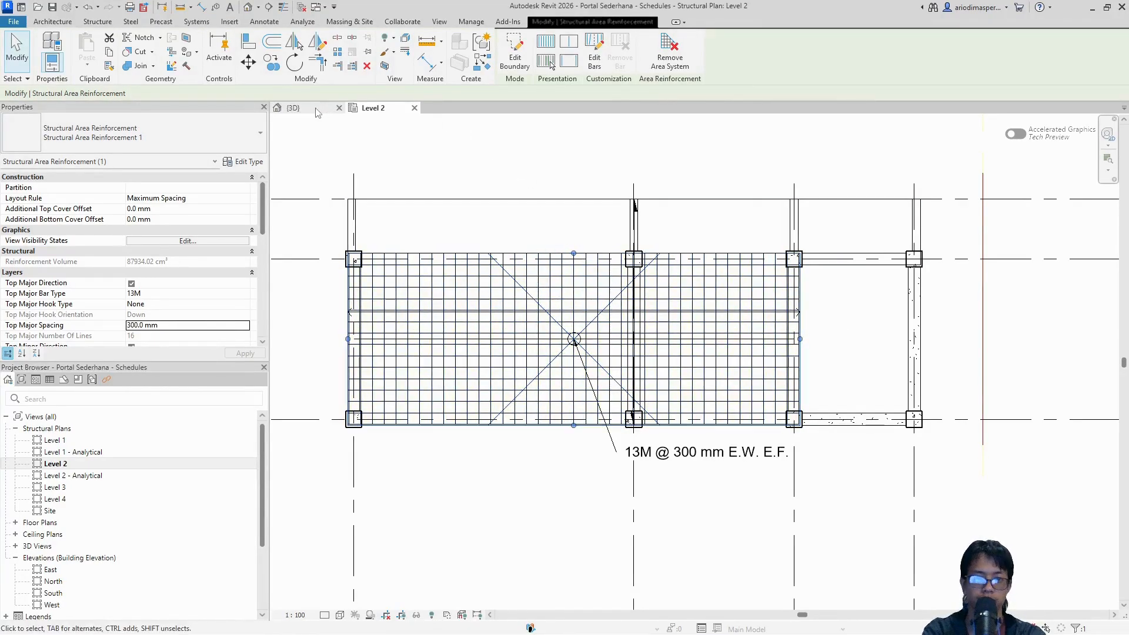
{"action": "double_click", "coordinate": [51, 569]}
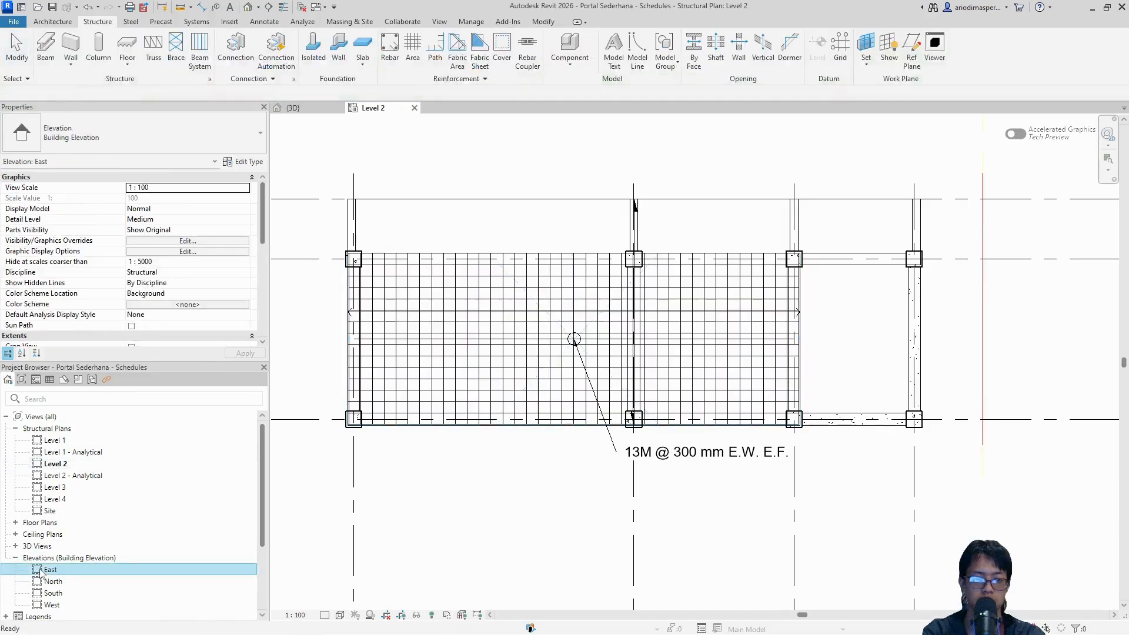
{"action": "left_click", "coordinate": [342, 614]}
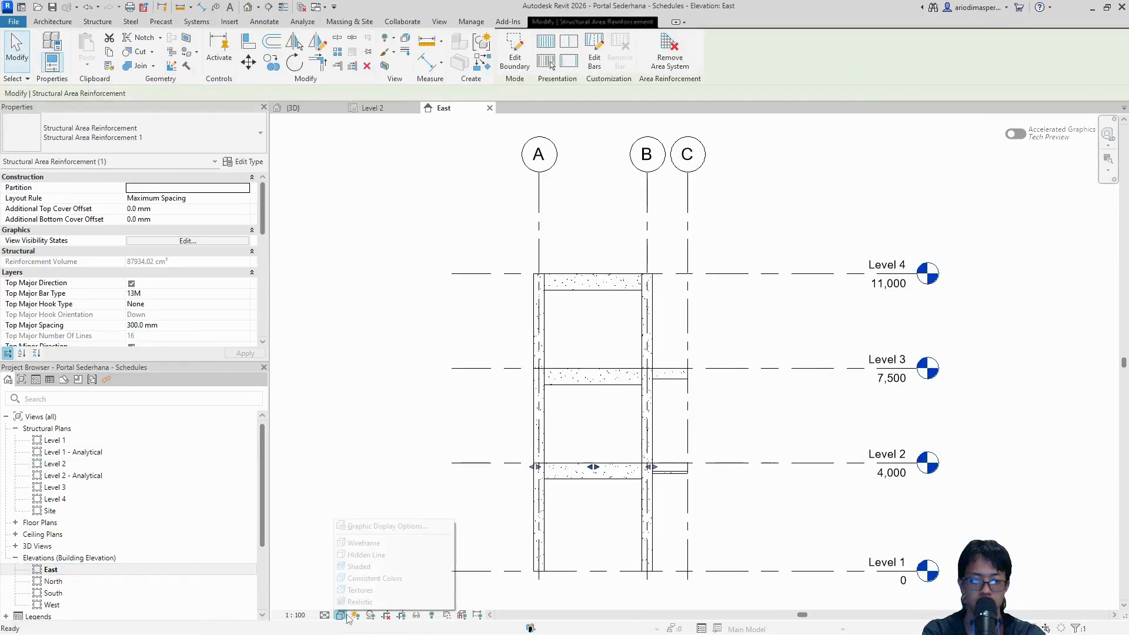
{"action": "left_click", "coordinate": [389, 545]}
{"action": "scroll", "coordinate": [555, 480], "scroll_direction": "up", "scroll_amount": 6}
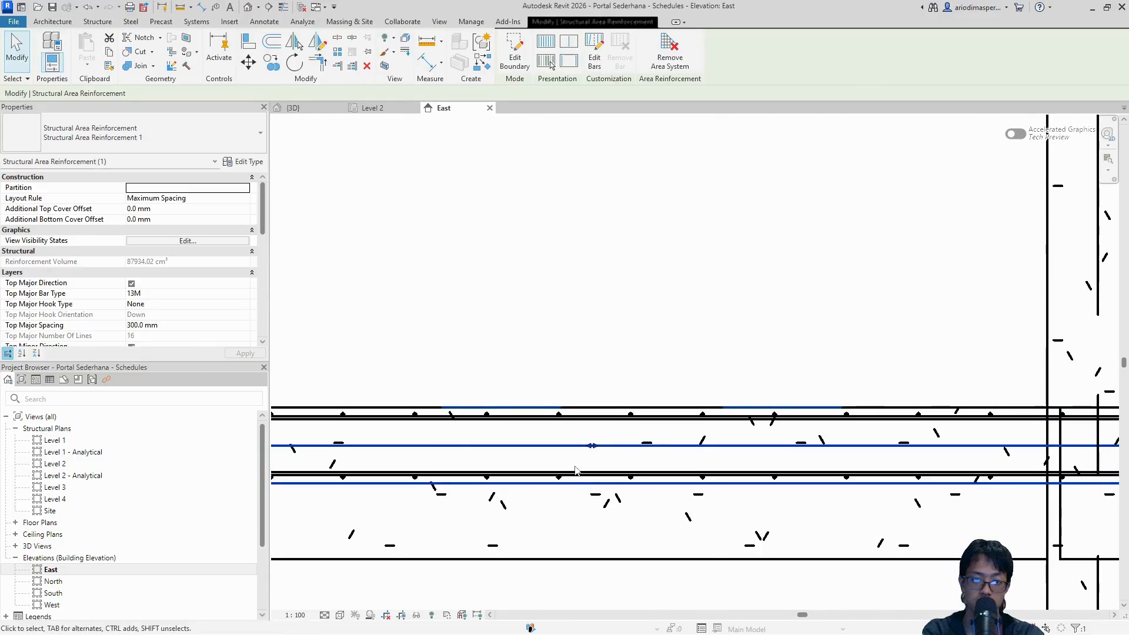
{"action": "scroll", "coordinate": [591, 448], "scroll_direction": "up", "scroll_amount": 3}
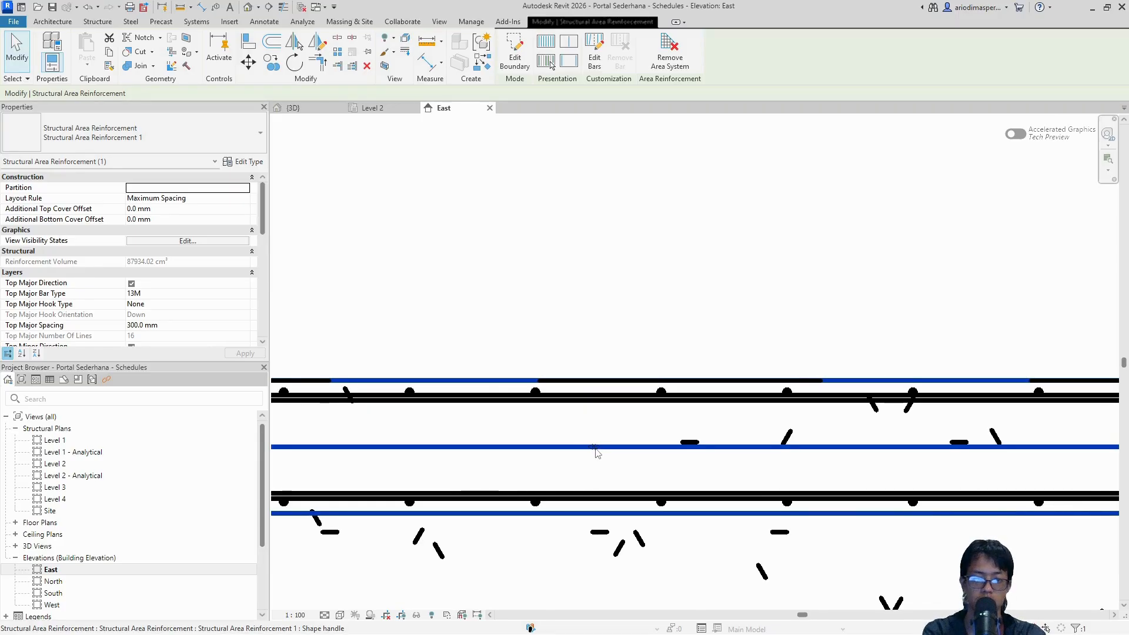
{"action": "scroll", "coordinate": [595, 450], "scroll_direction": "down", "scroll_amount": 1}
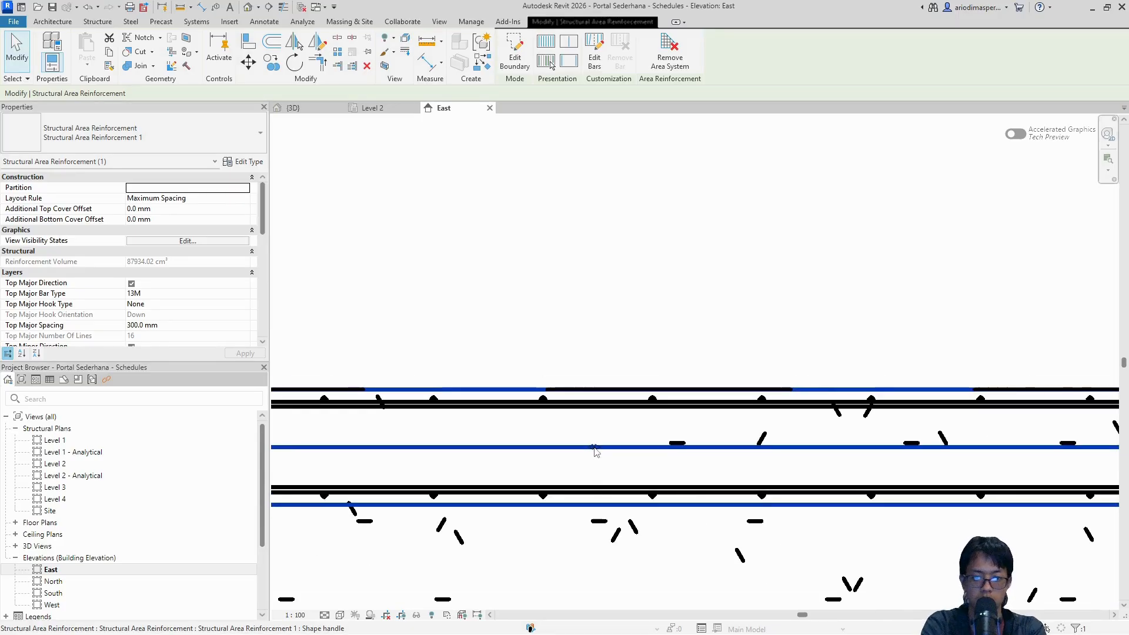
{"action": "scroll", "coordinate": [595, 450], "scroll_direction": "down", "scroll_amount": 2}
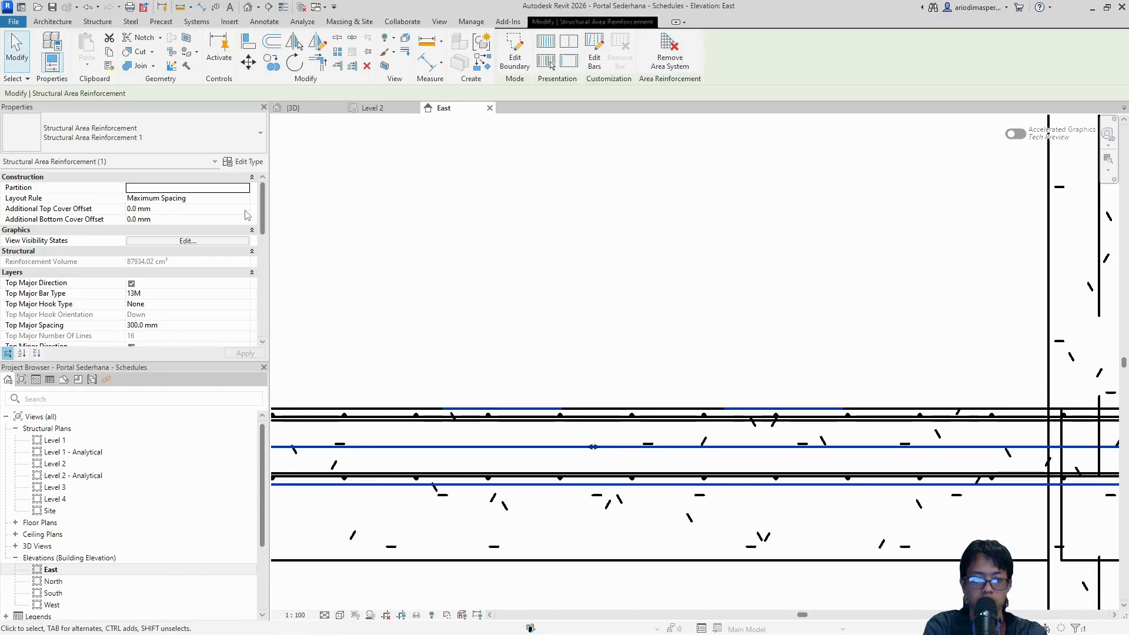
Return to the Level 2 plan and set the area reinforcement's top major spacing to 150 mm
{"action": "left_click", "coordinate": [383, 108]}
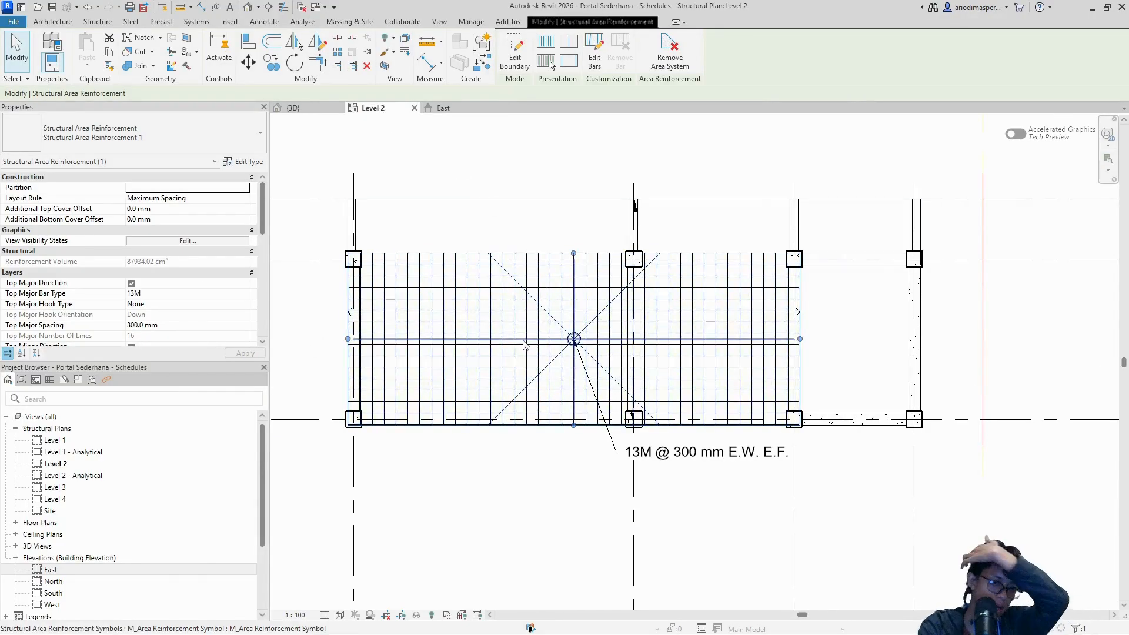
{"action": "left_click", "coordinate": [170, 326]}
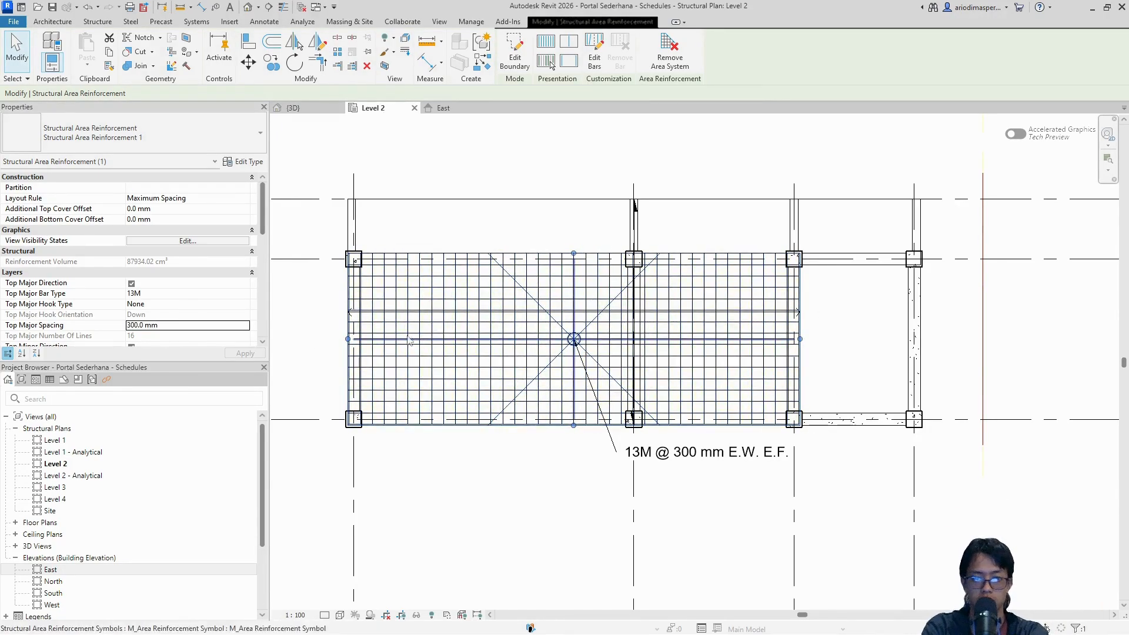
{"action": "left_click", "coordinate": [194, 326]}
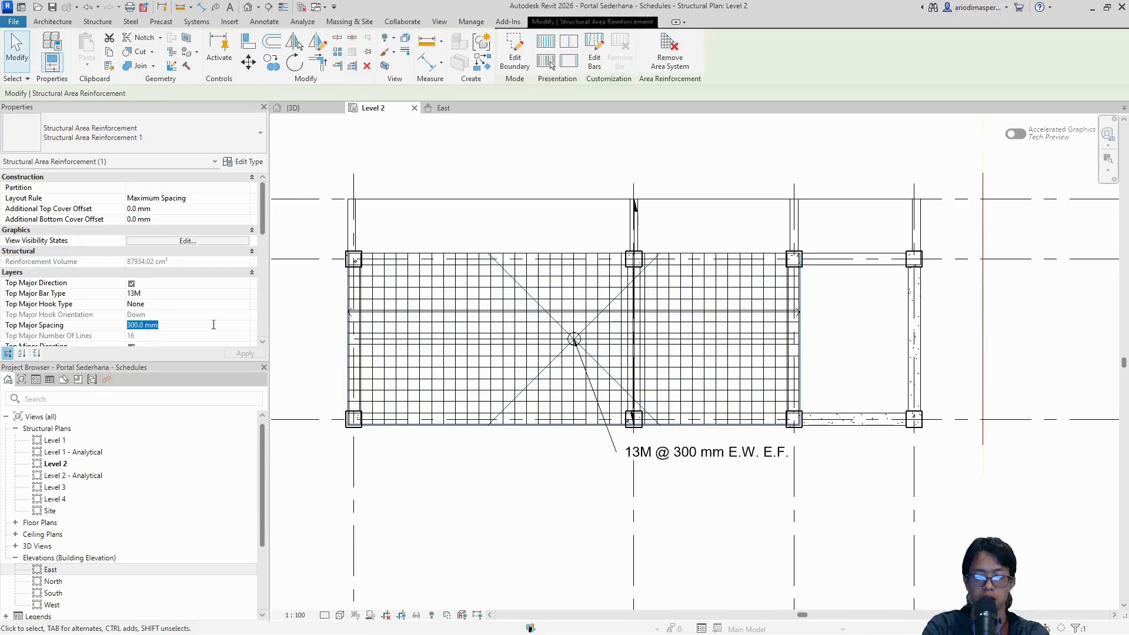
{"action": "type", "text": "150"}
{"action": "key", "text": "Return"}
Set the area reinforcement's top minor spacing to 150 mm
{"action": "scroll", "coordinate": [200, 317], "scroll_direction": "down", "scroll_amount": 2}
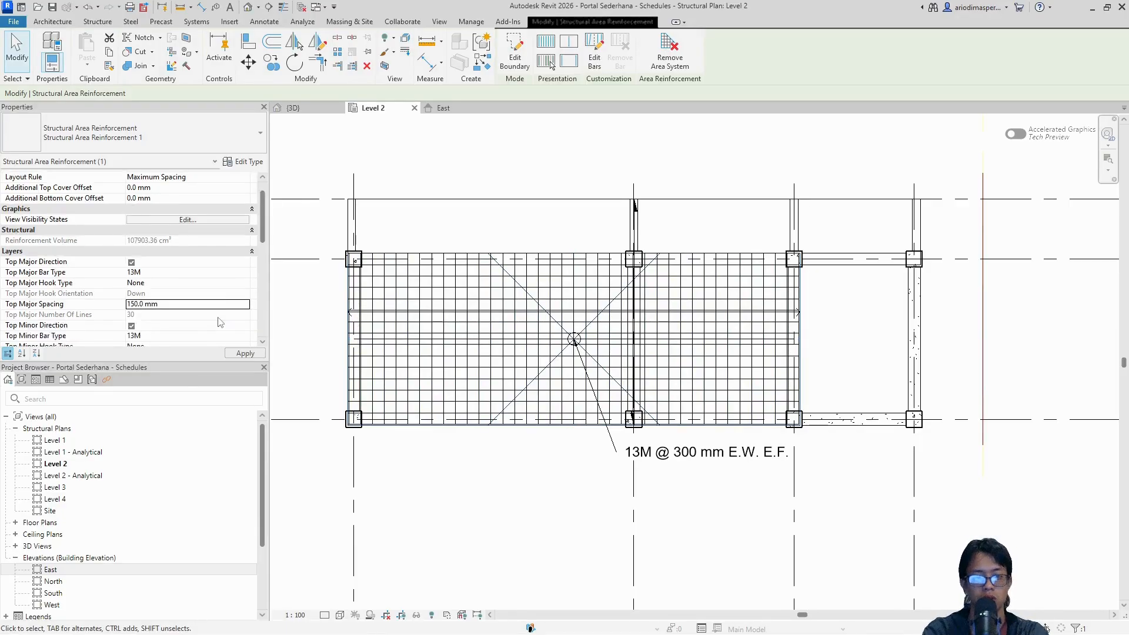
{"action": "left_click", "coordinate": [180, 315]}
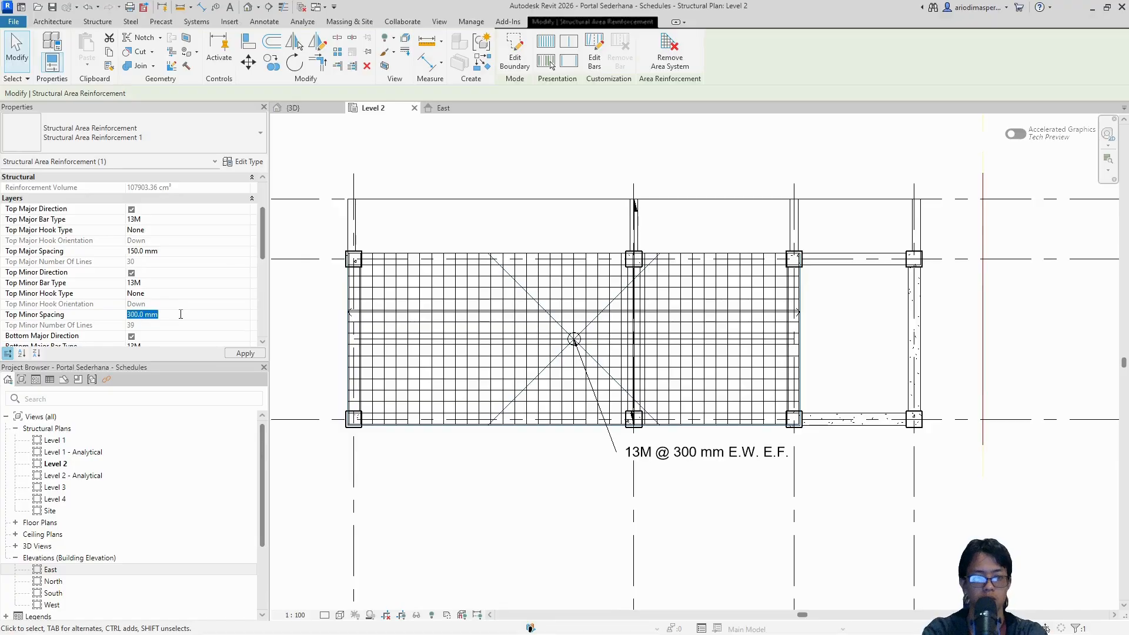
{"action": "key", "text": "Return"}
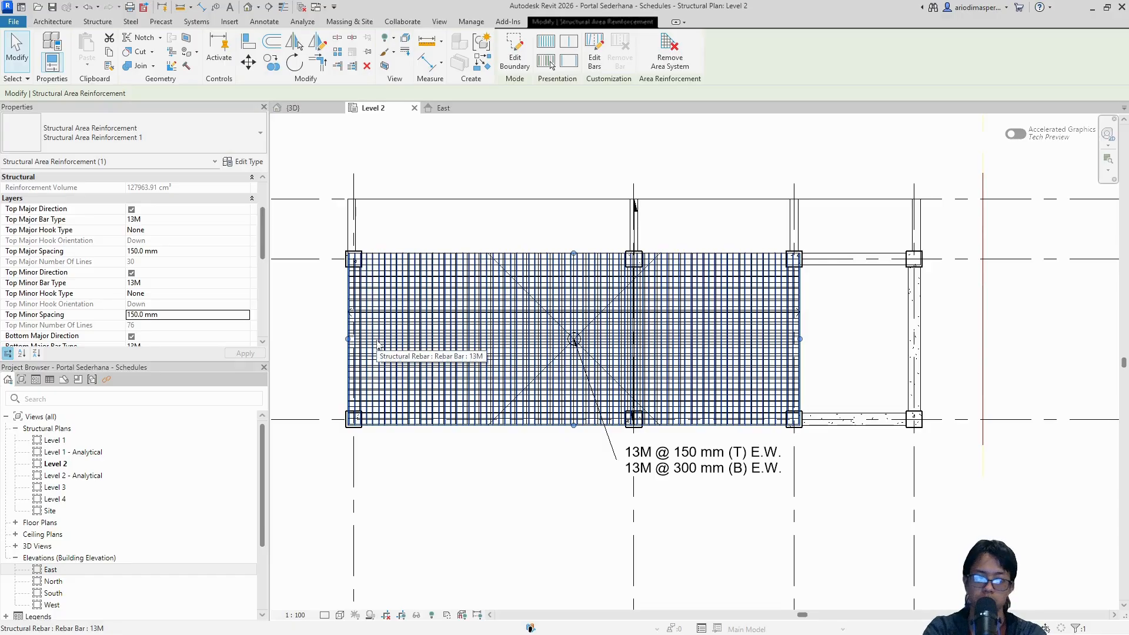
Set the area reinforcement's bottom major and bottom minor spacing to 150 mm
{"action": "scroll", "coordinate": [172, 329], "scroll_direction": "down", "scroll_amount": 2}
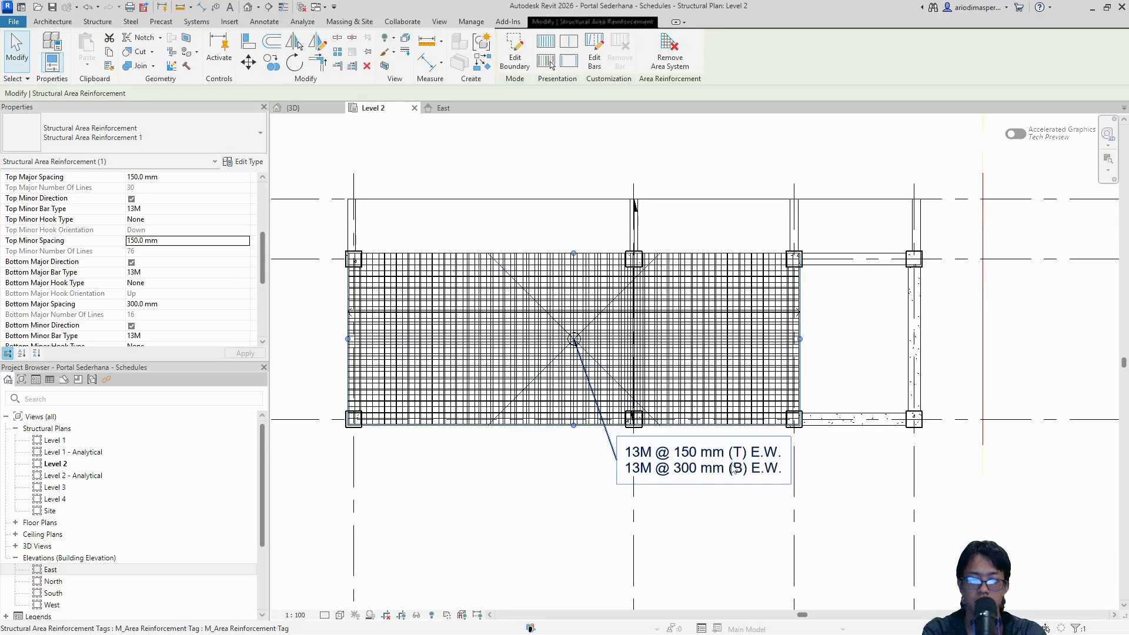
{"action": "left_click", "coordinate": [152, 304]}
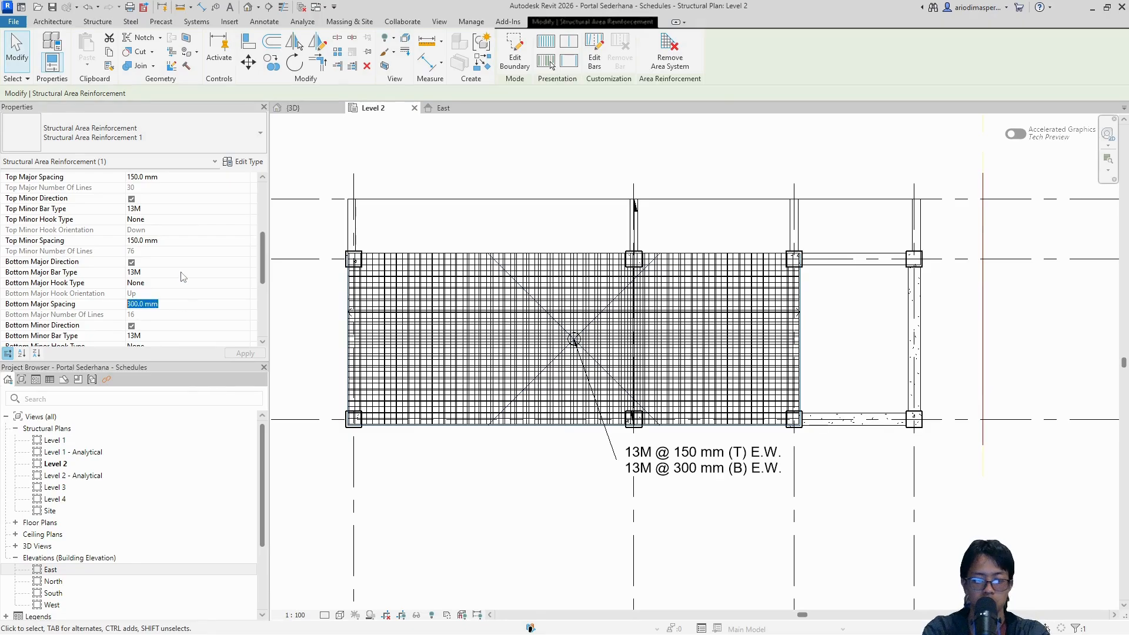
{"action": "type", "text": "150"}
{"action": "scroll", "coordinate": [183, 276], "scroll_direction": "down", "scroll_amount": 3}
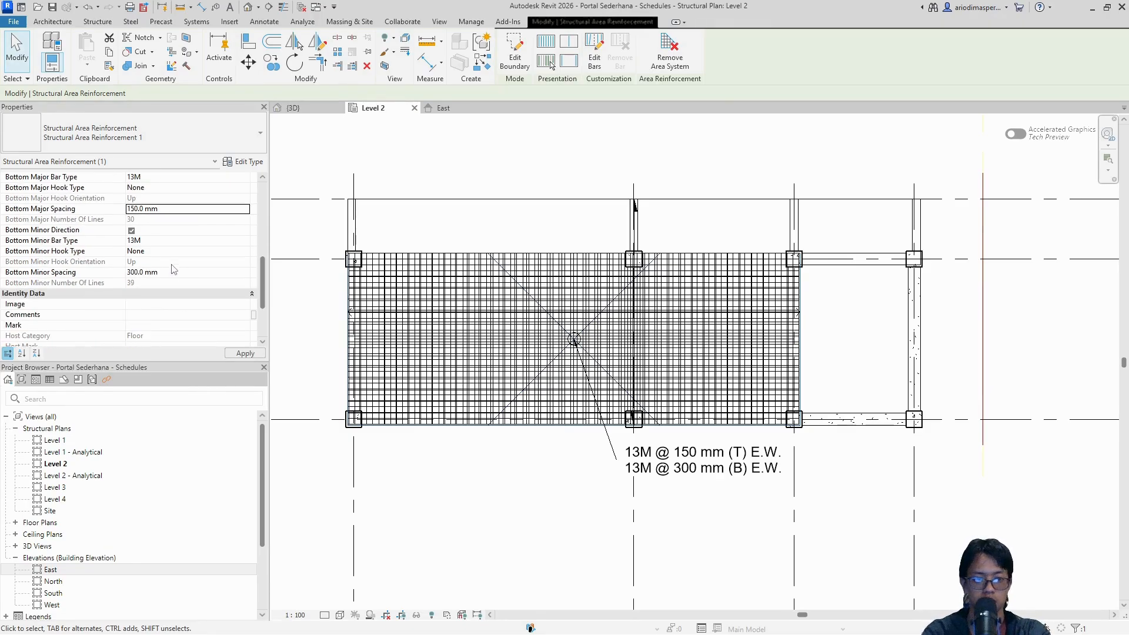
{"action": "left_click", "coordinate": [178, 273]}
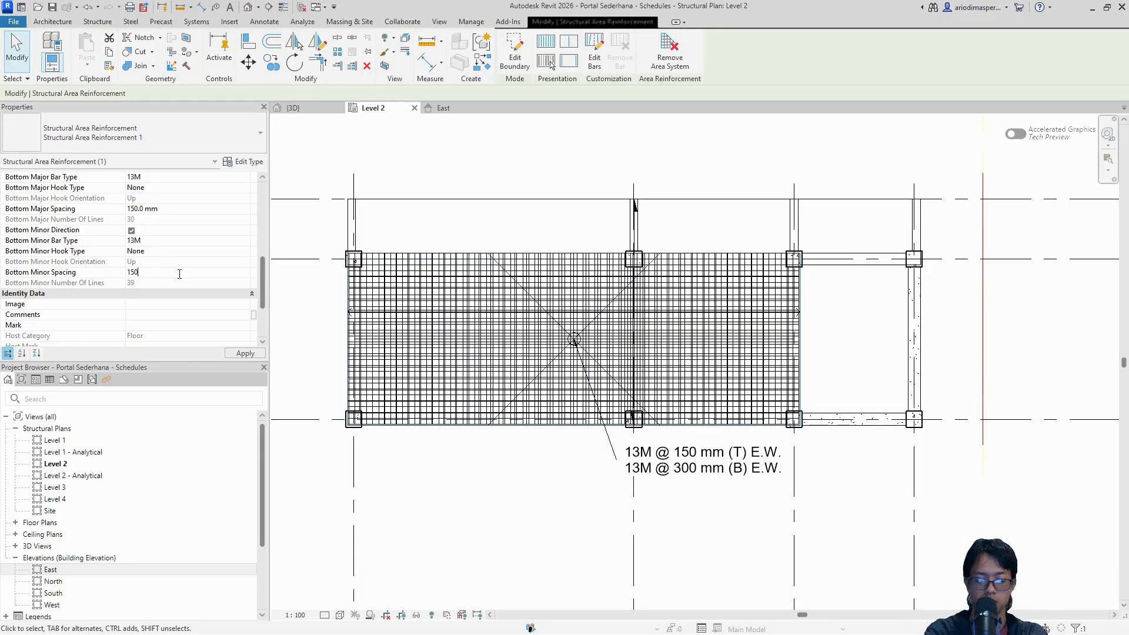
{"action": "left_click", "coordinate": [244, 352]}
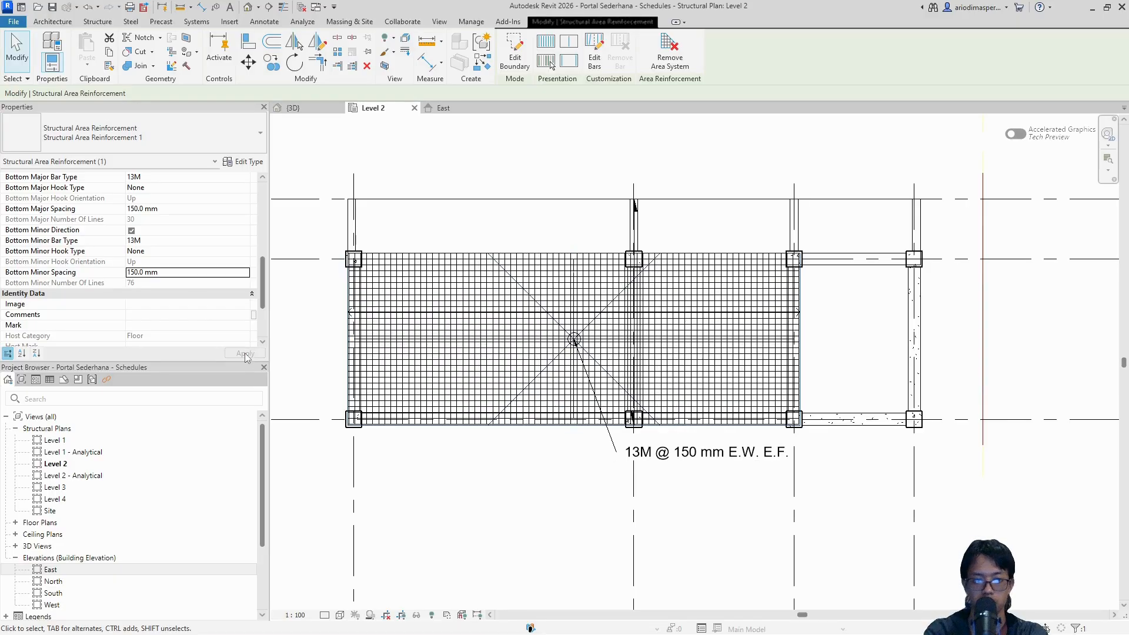
Examine the respaced slab reinforcement in the East elevation and return to the Level 2 plan
{"action": "left_click", "coordinate": [442, 108]}
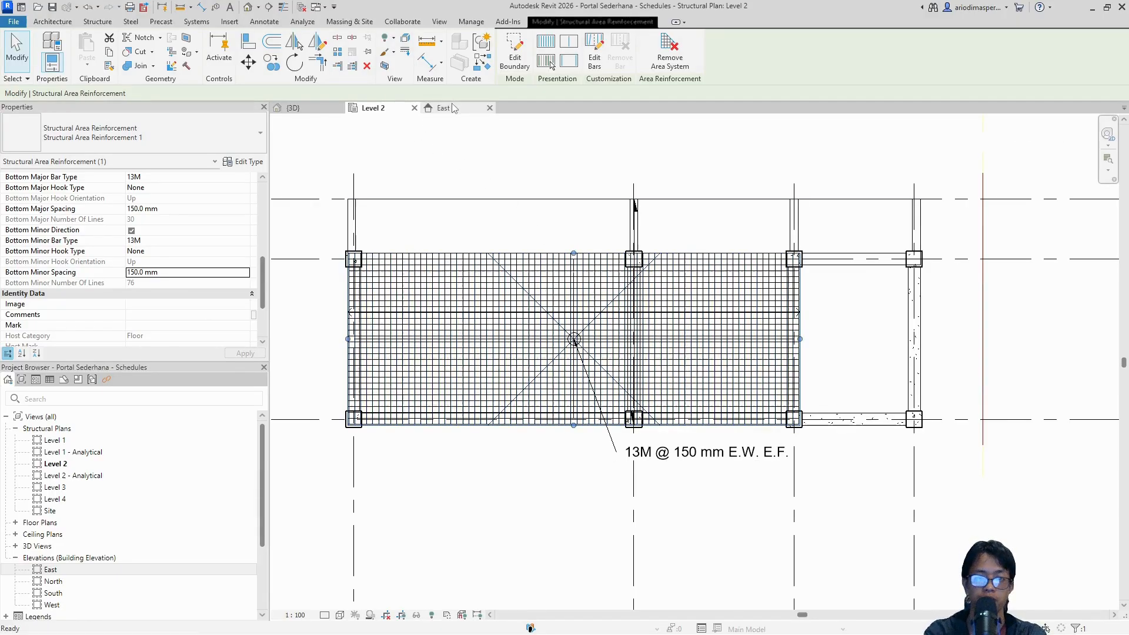
{"action": "left_click", "coordinate": [402, 112]}
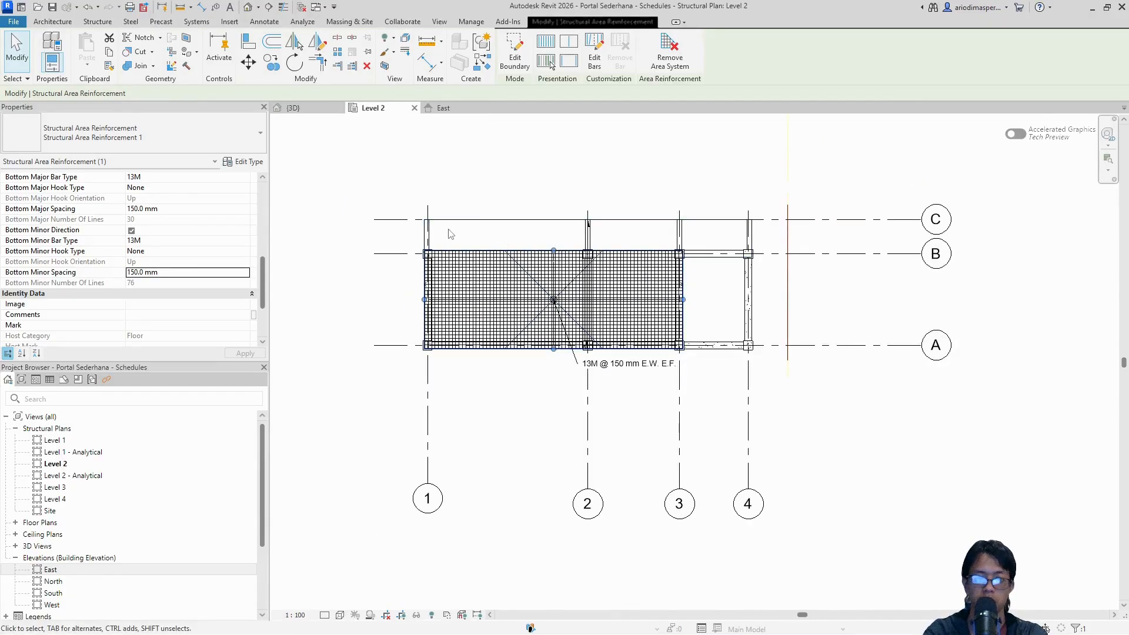
{"action": "scroll", "coordinate": [447, 232], "scroll_direction": "up", "scroll_amount": 2}
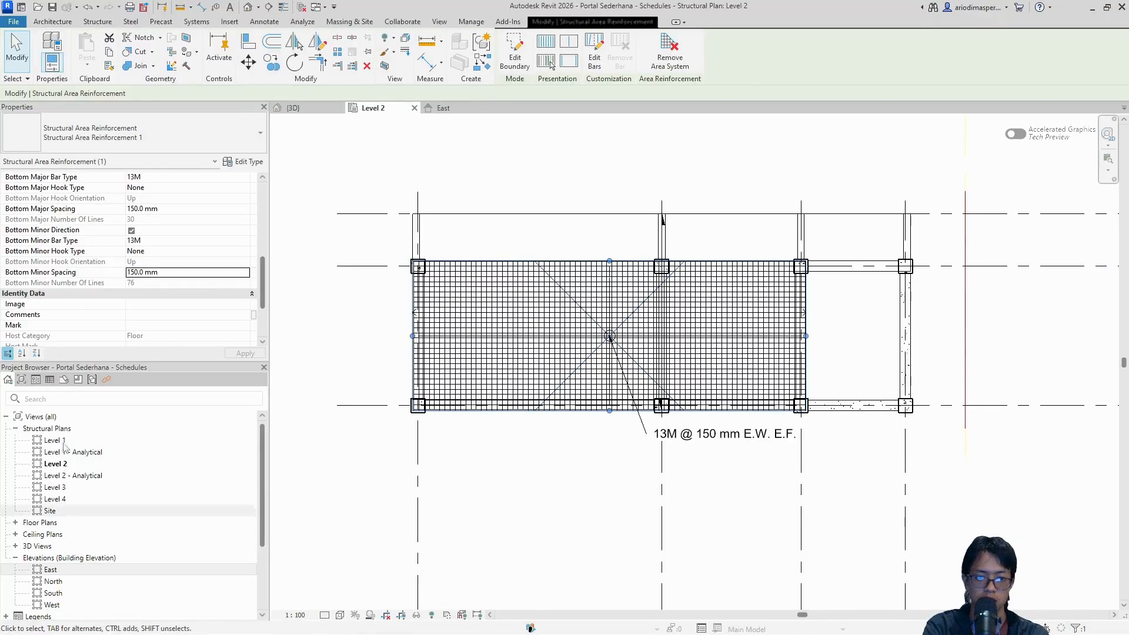
{"action": "left_click", "coordinate": [447, 112]}
{"action": "scroll", "coordinate": [677, 330], "scroll_direction": "up", "scroll_amount": 3}
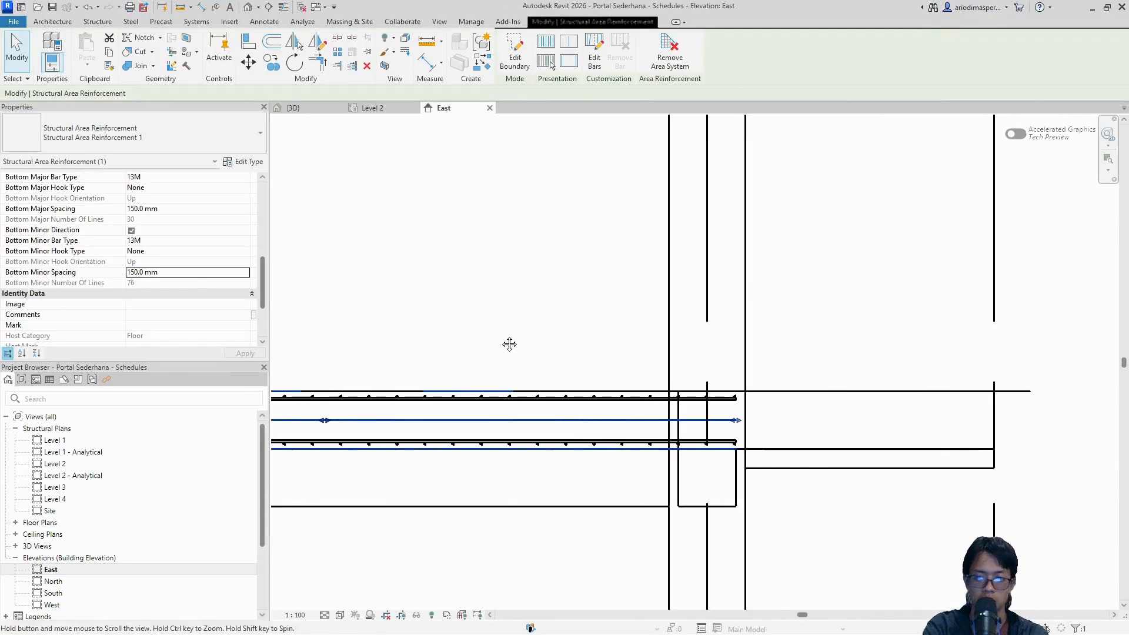
{"action": "scroll", "coordinate": [677, 327], "scroll_direction": "up", "scroll_amount": 2}
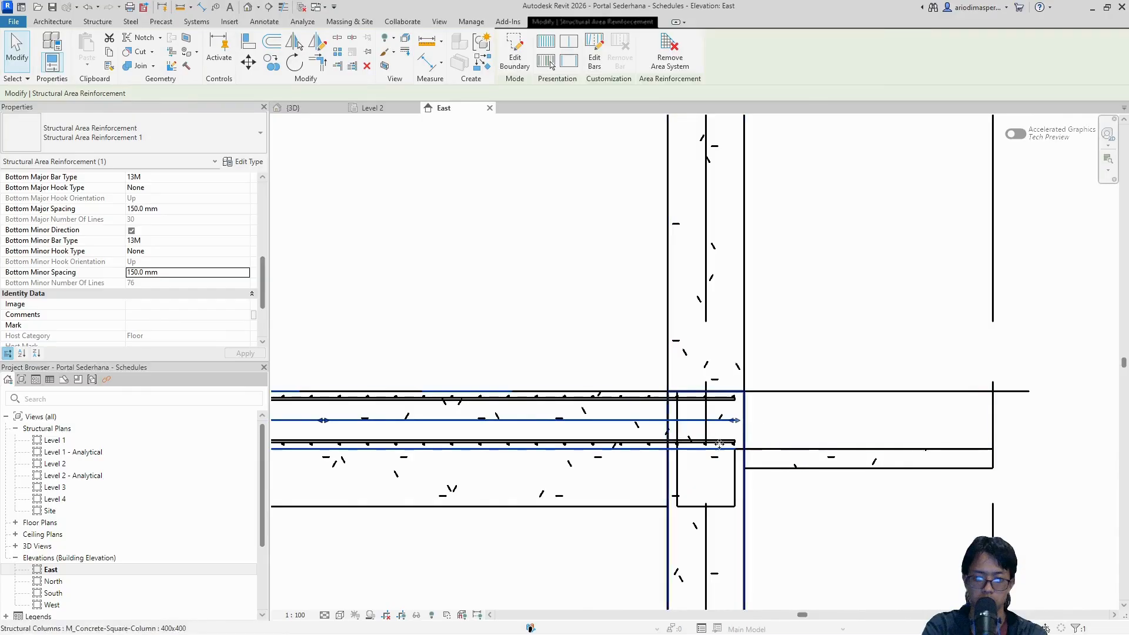
{"action": "left_click", "coordinate": [379, 112]}
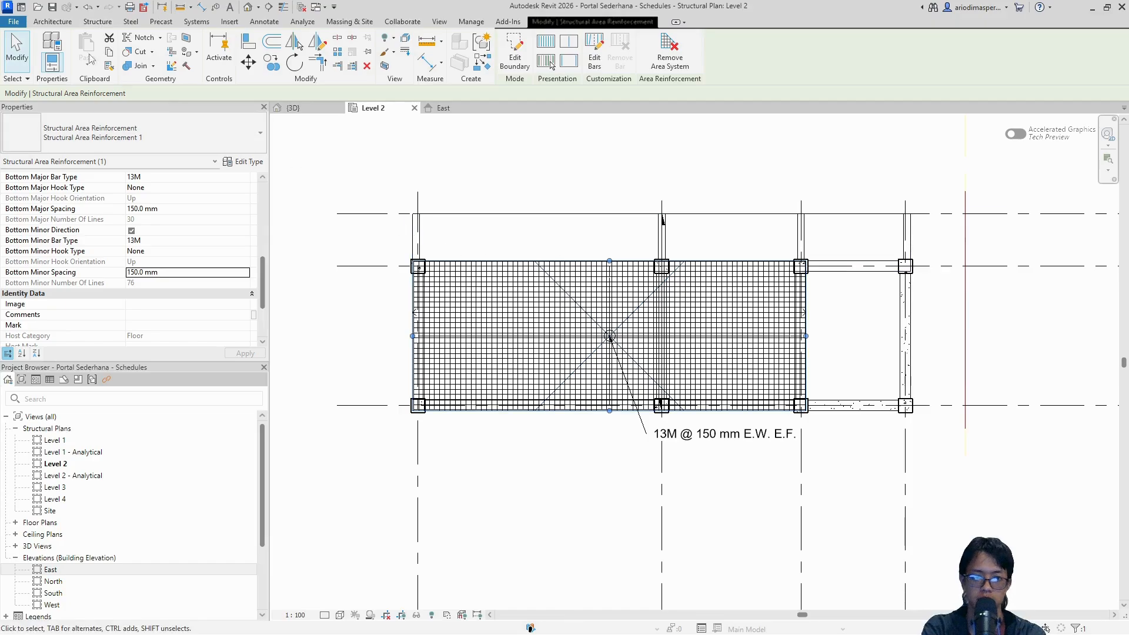
Start placing a structural wall on the Level 2 plan
{"action": "left_click", "coordinate": [96, 22]}
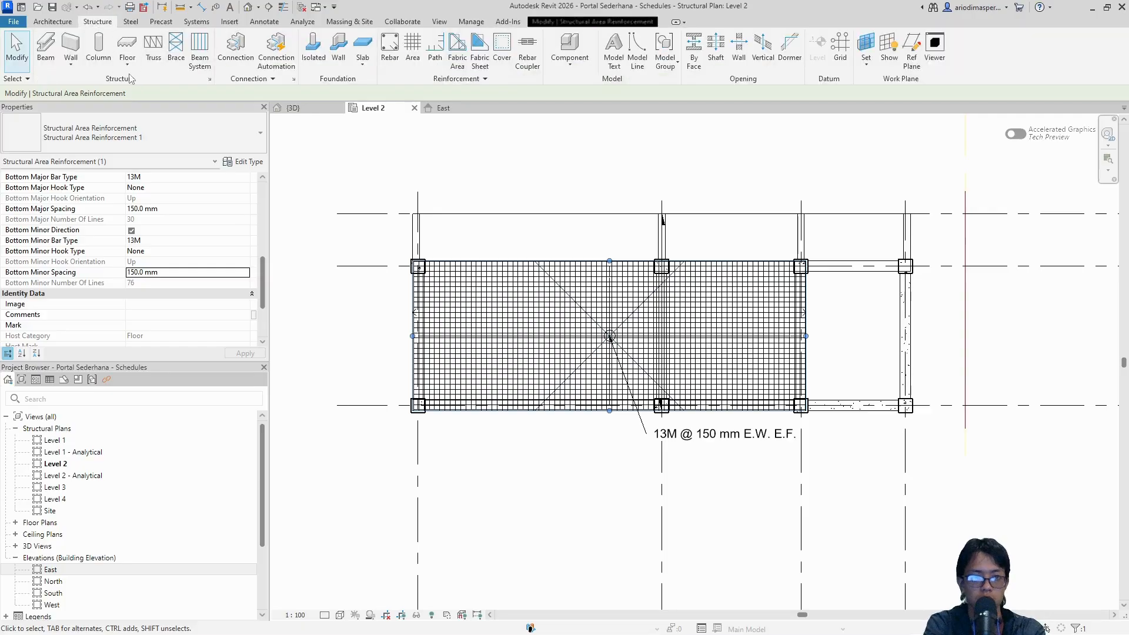
{"action": "left_click", "coordinate": [68, 63]}
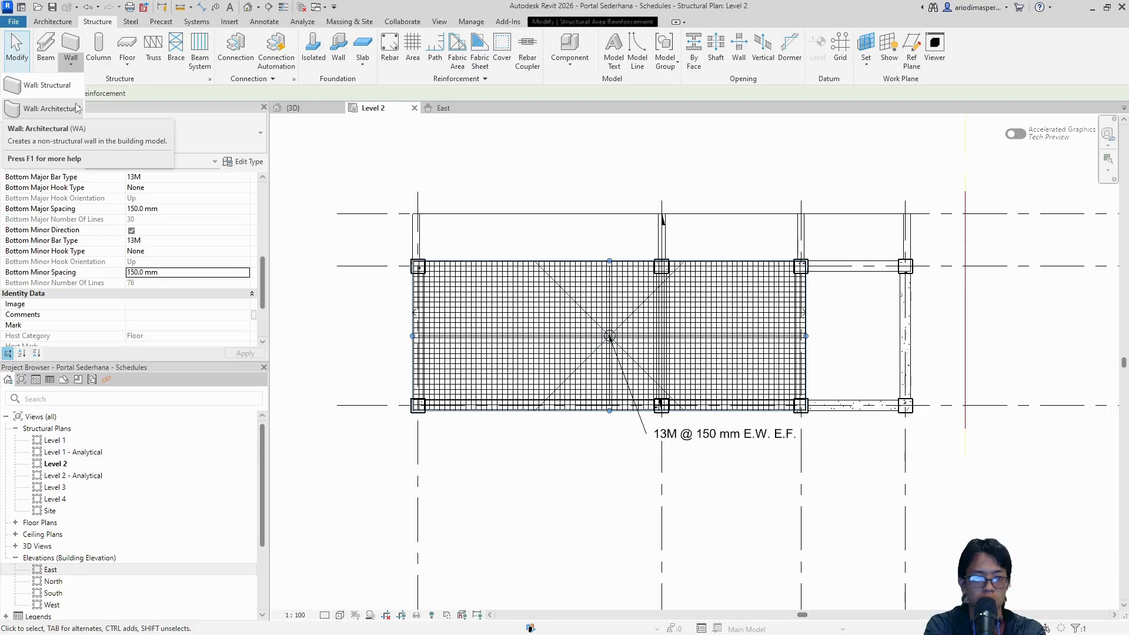
{"action": "left_click", "coordinate": [47, 86]}
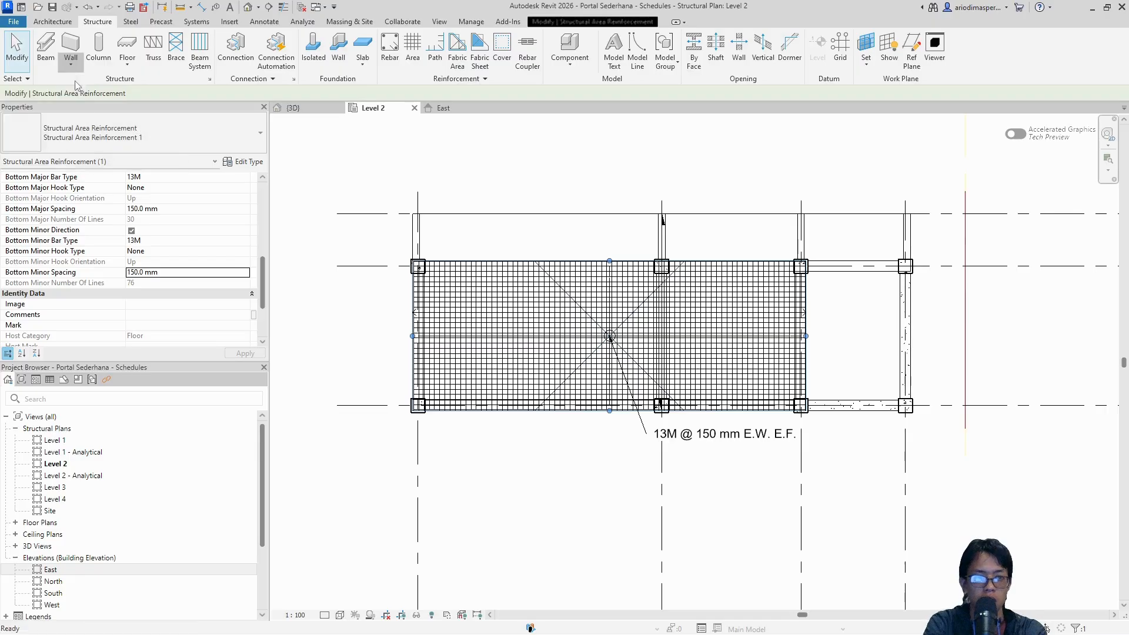
{"action": "left_click", "coordinate": [157, 132]}
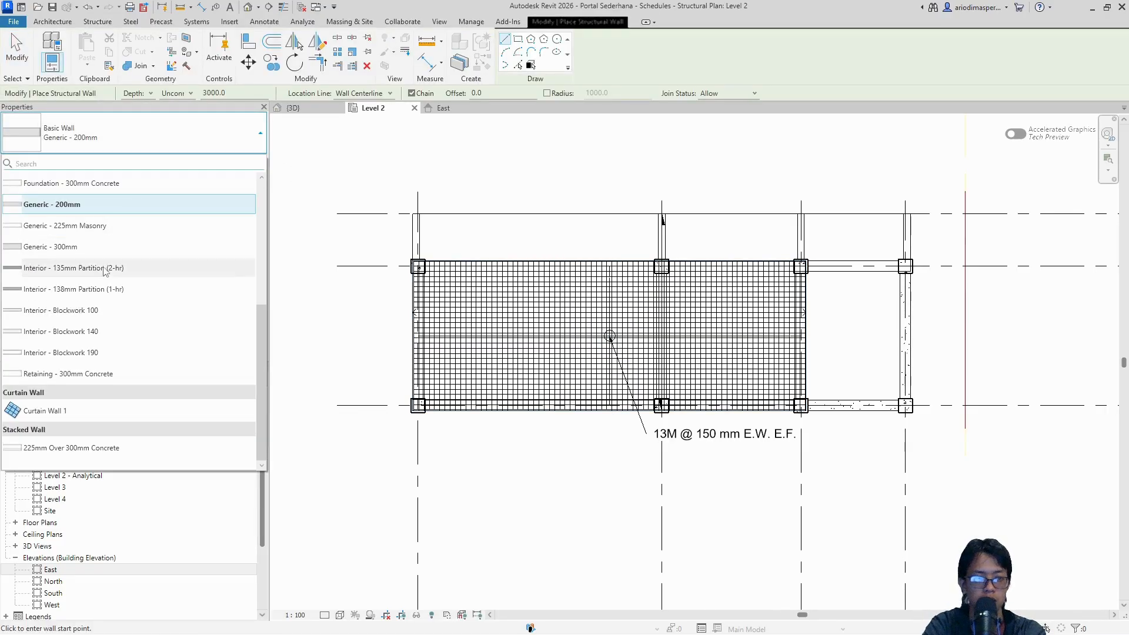
{"action": "left_click", "coordinate": [221, 147]}
{"action": "left_click", "coordinate": [238, 148]}
{"action": "left_click", "coordinate": [245, 143]}
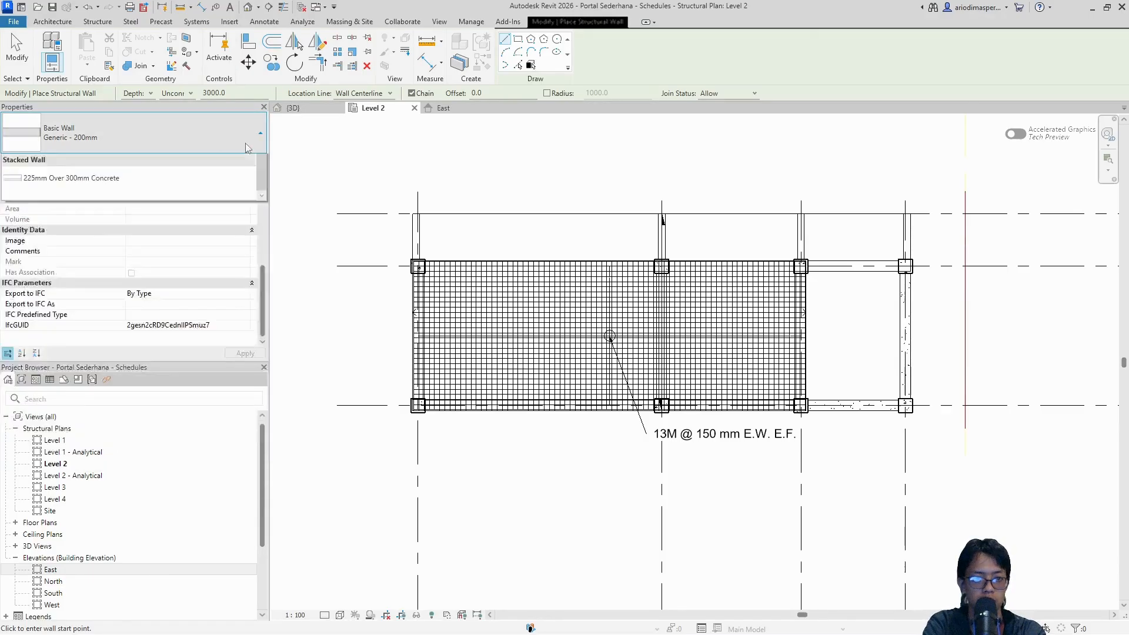
{"action": "left_click", "coordinate": [300, 470]}
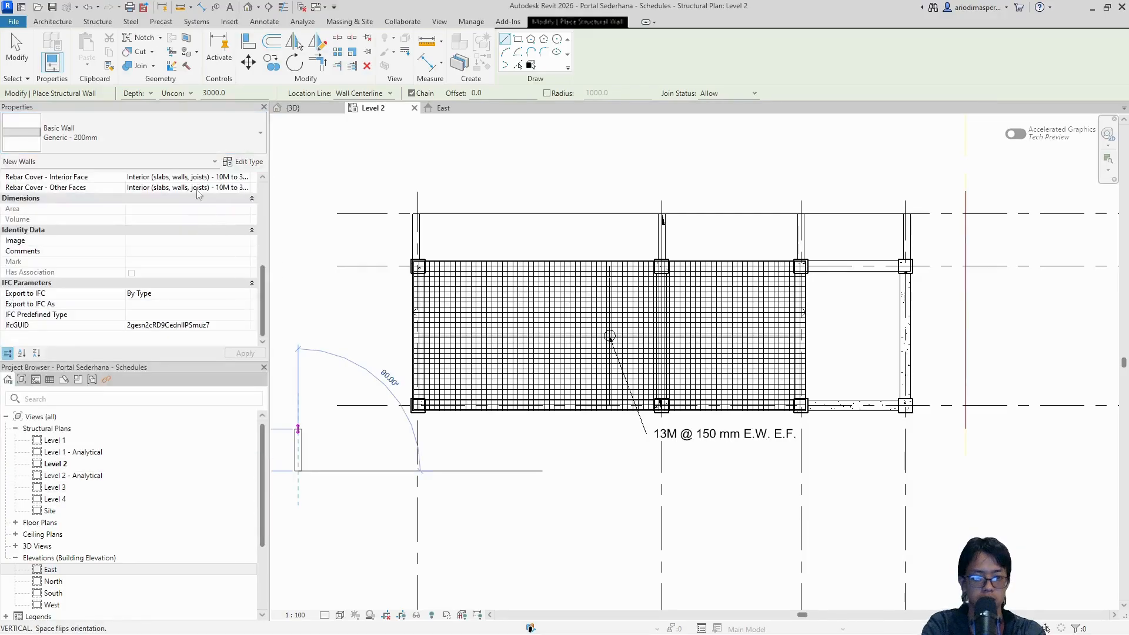
{"action": "key", "text": "Escape"}
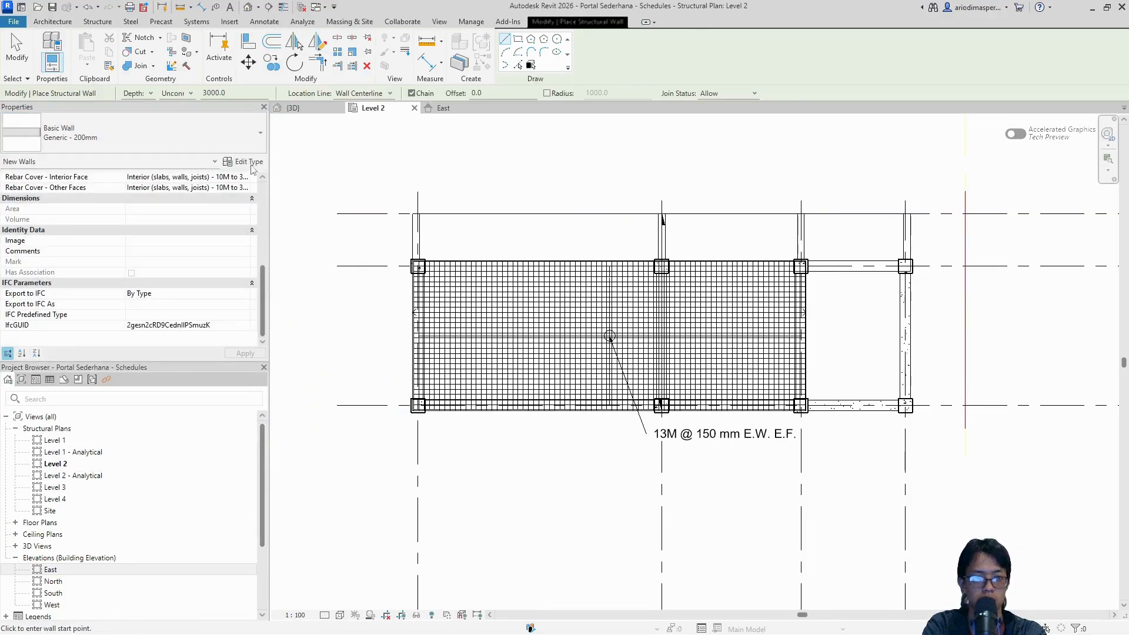
Duplicate the Generic - 200mm basic wall type under the name Listplank 100 mm
{"action": "left_click", "coordinate": [252, 167]}
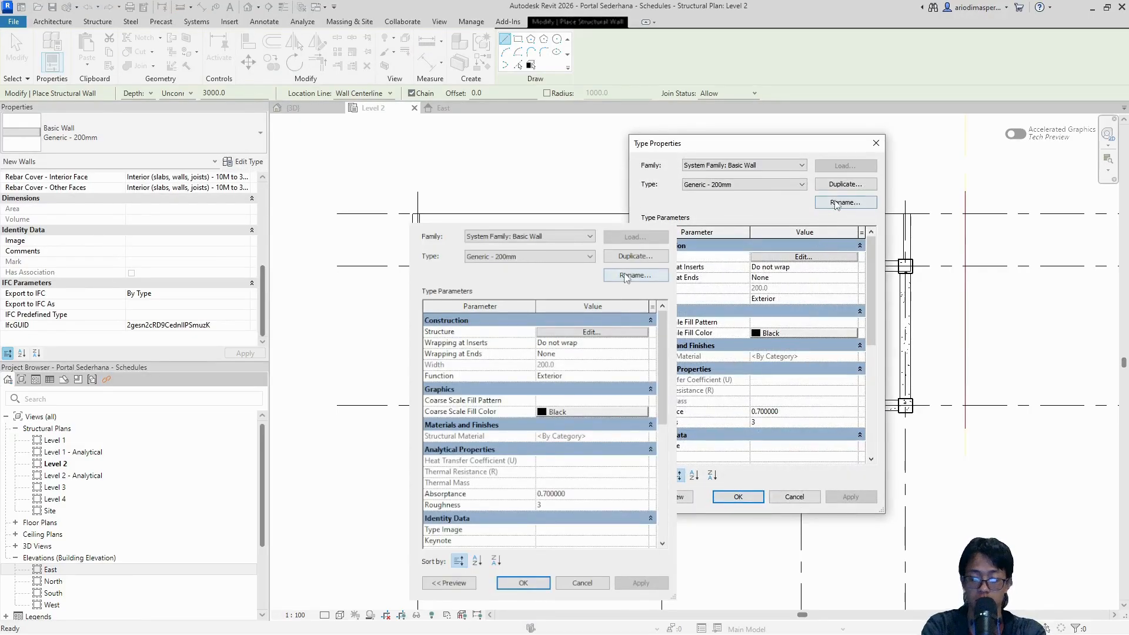
{"action": "left_click", "coordinate": [845, 185]}
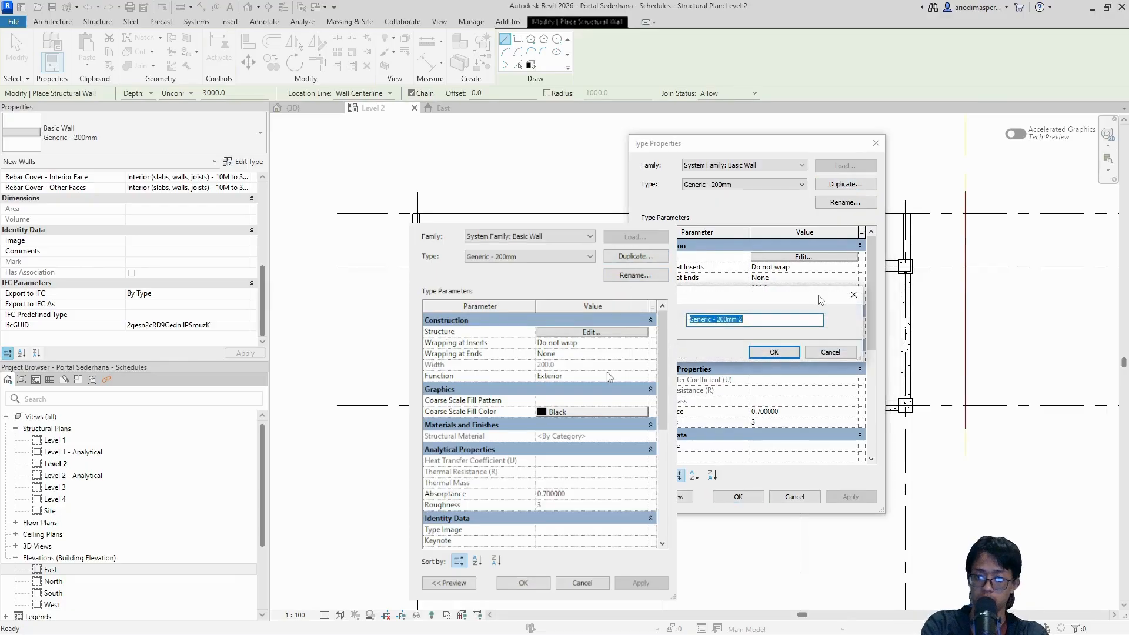
{"action": "key", "text": "BackSpace"}
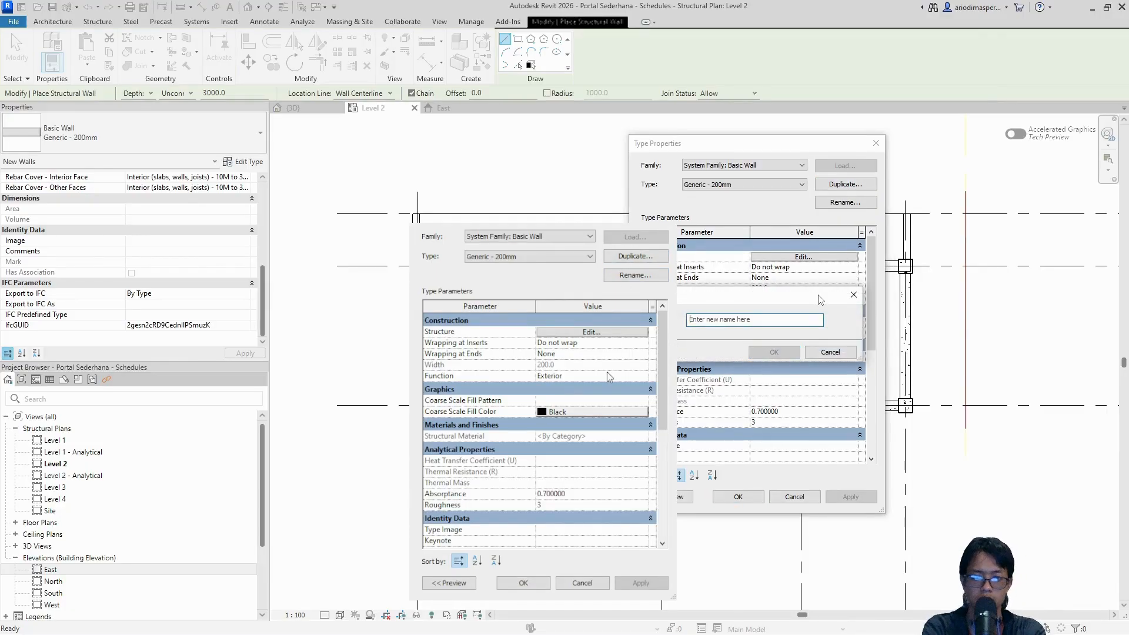
{"action": "type", "text": "Listplank 100 mm"}
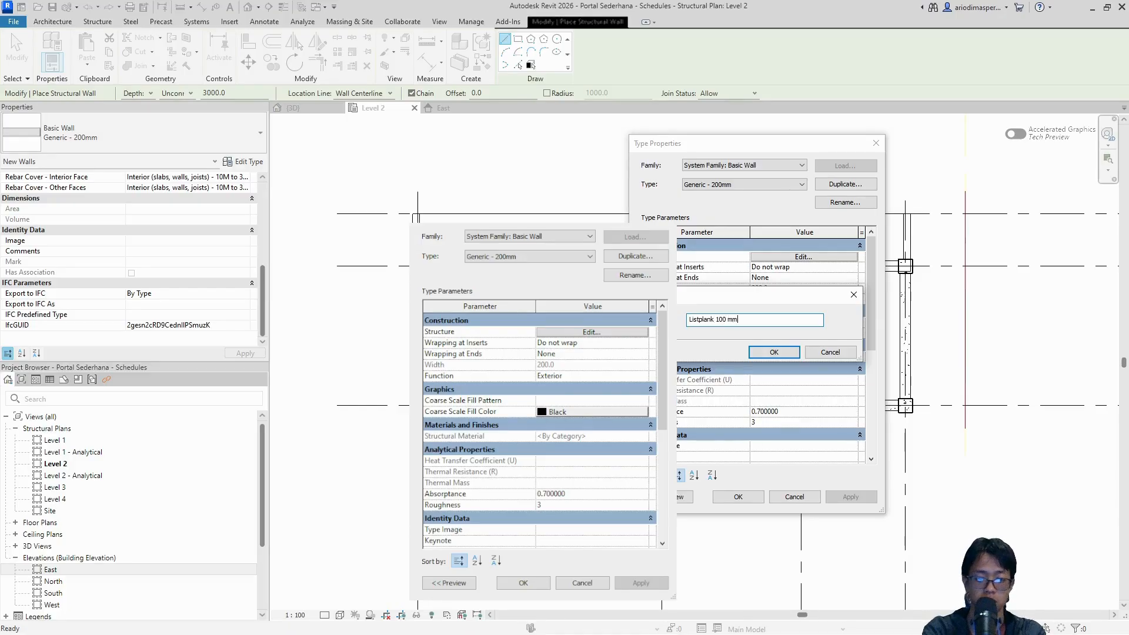
{"action": "key", "text": "Return"}
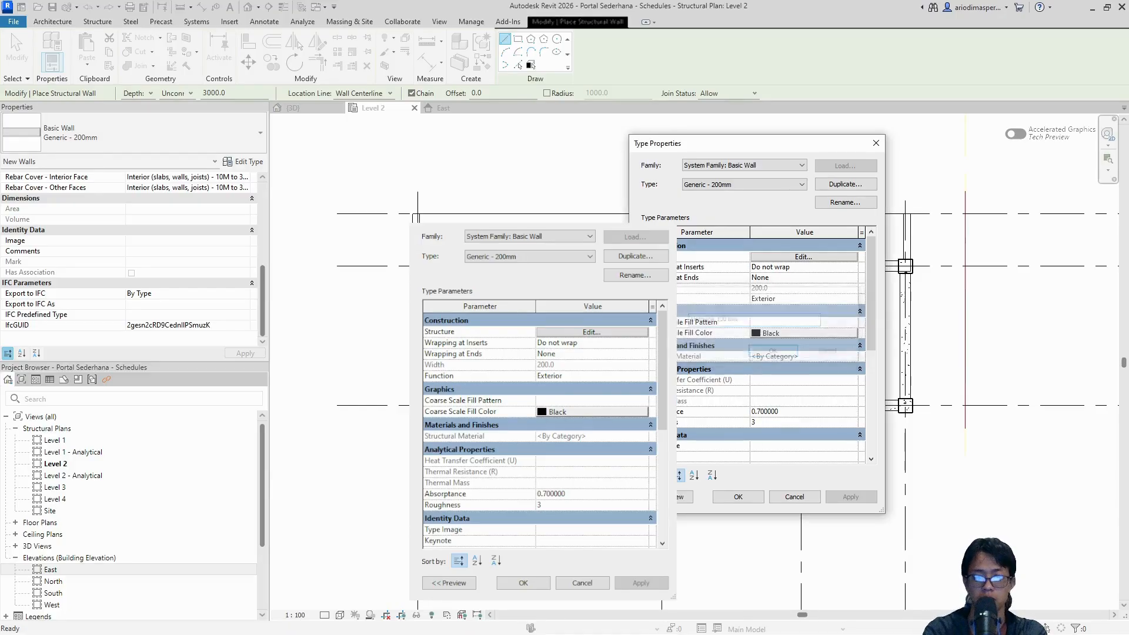
Set the structure layer thickness of the Listplank 100 mm wall type to 100 mm and apply the type
{"action": "left_click", "coordinate": [810, 258]}
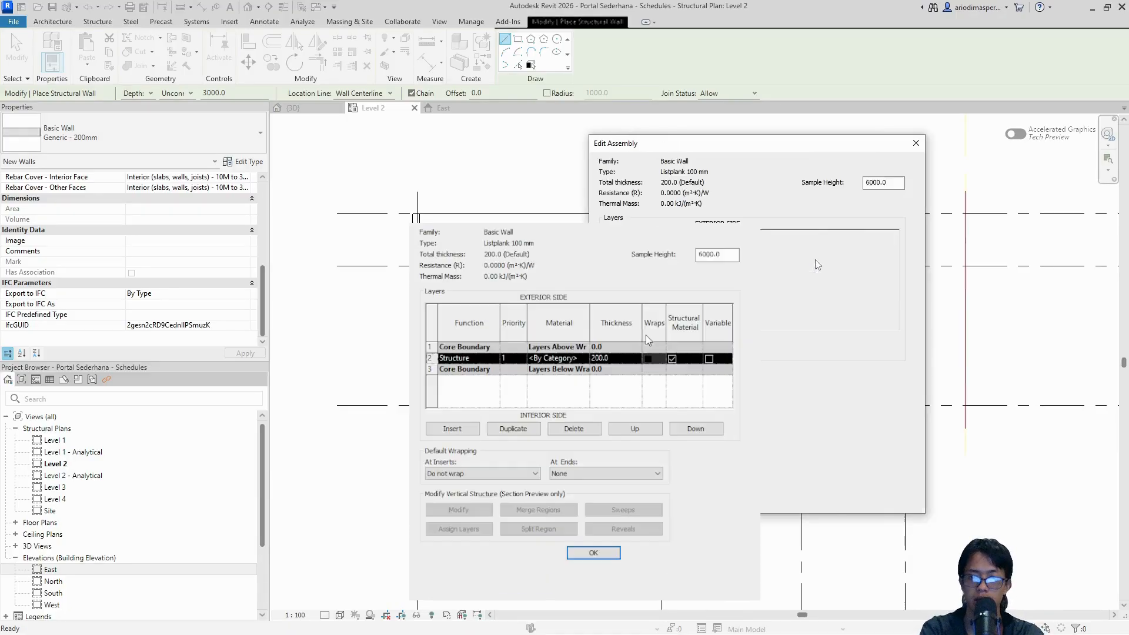
{"action": "left_click", "coordinate": [787, 281]}
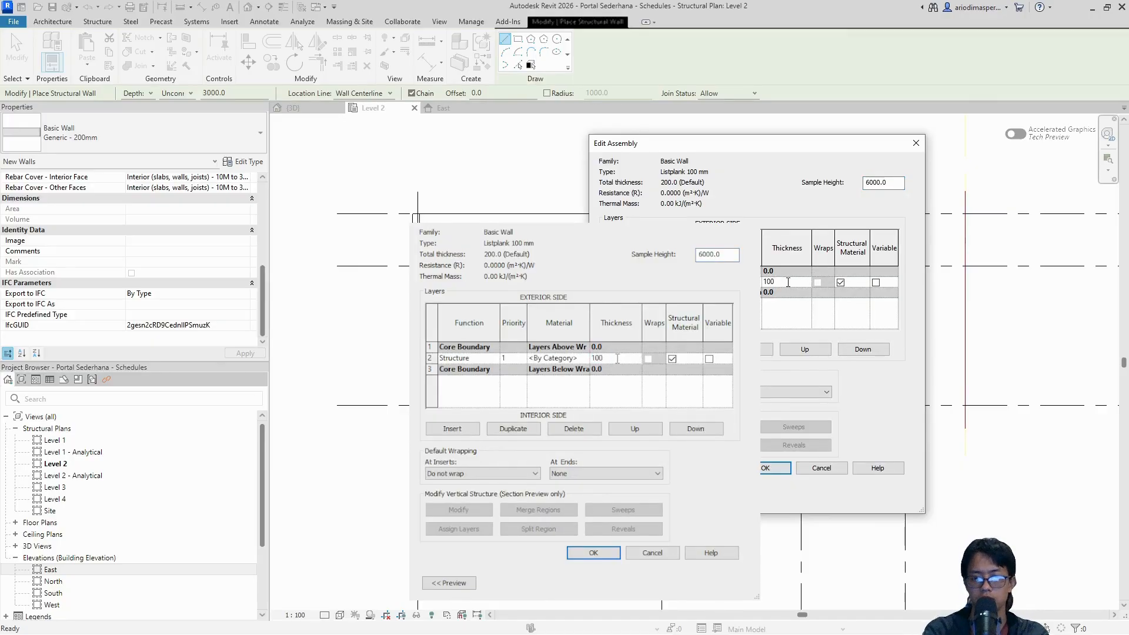
{"action": "left_click", "coordinate": [880, 470]}
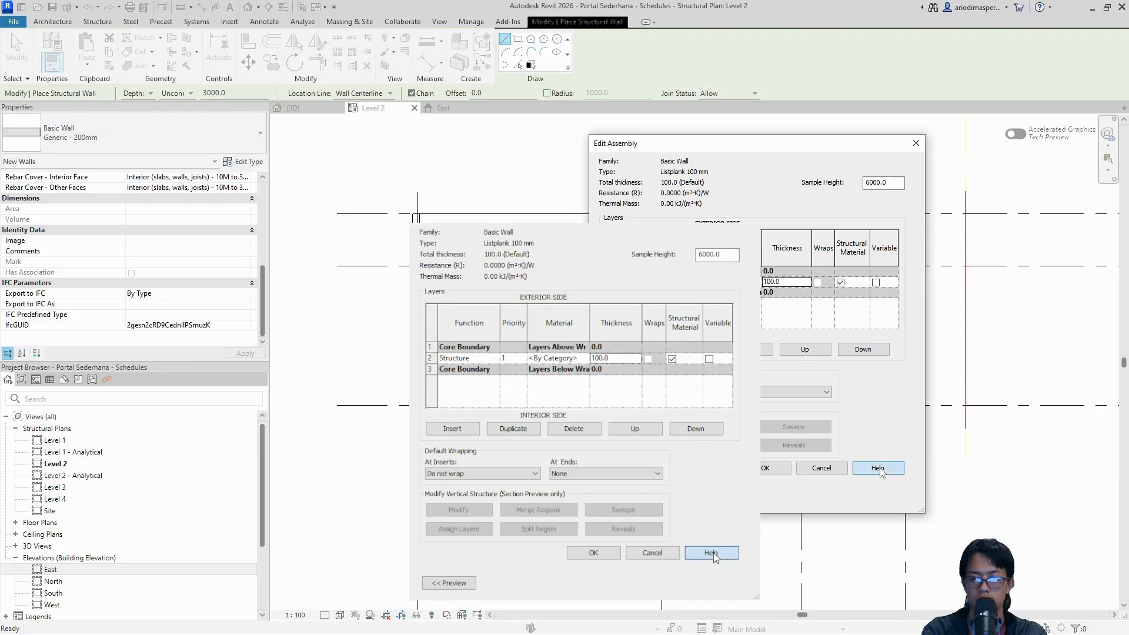
{"action": "left_click", "coordinate": [771, 468]}
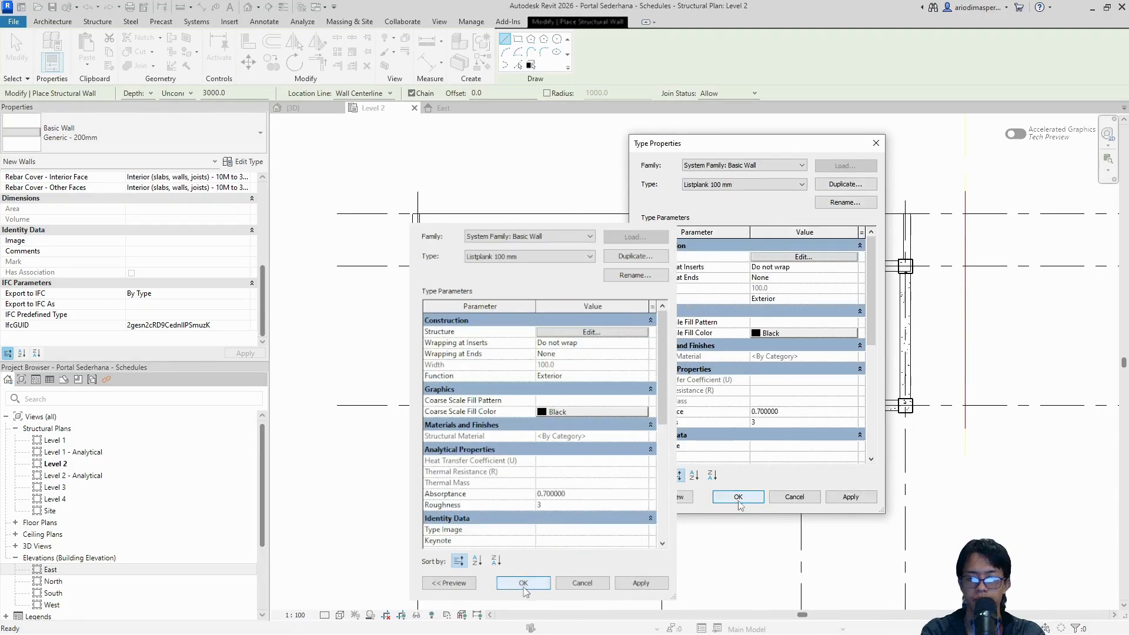
{"action": "left_click", "coordinate": [837, 498]}
{"action": "left_click", "coordinate": [734, 498]}
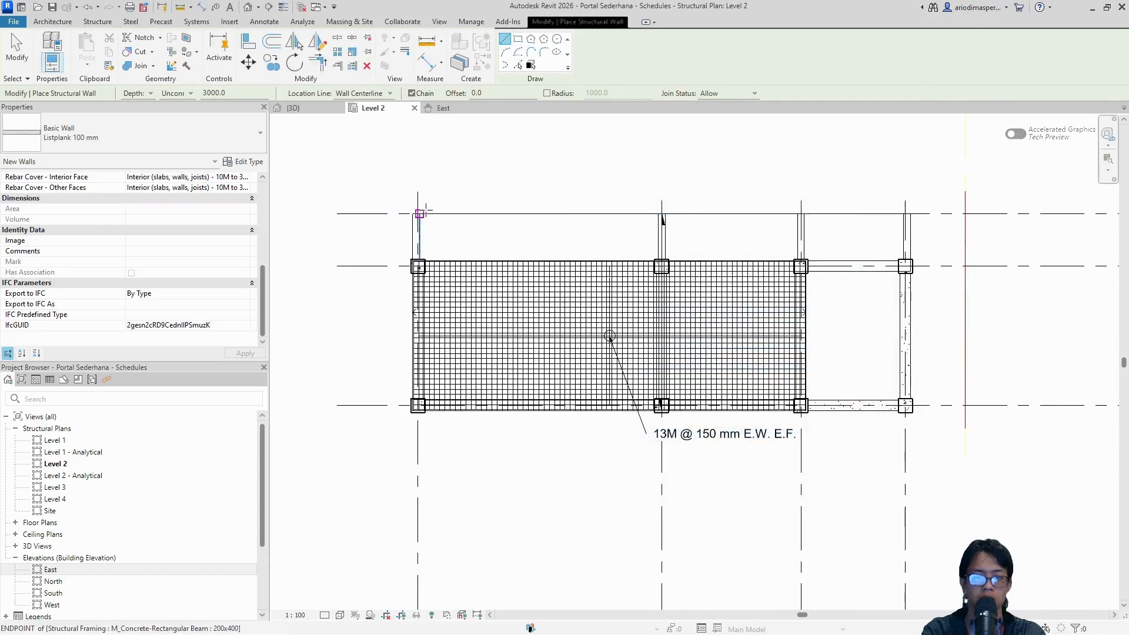
Draw a Listplank 100 mm structural wall along grid C, from the outer beam edge at grid 1 to the floor corner at grid 4
{"action": "scroll", "coordinate": [414, 220], "scroll_direction": "up", "scroll_amount": 4}
{"action": "left_click", "coordinate": [392, 237]}
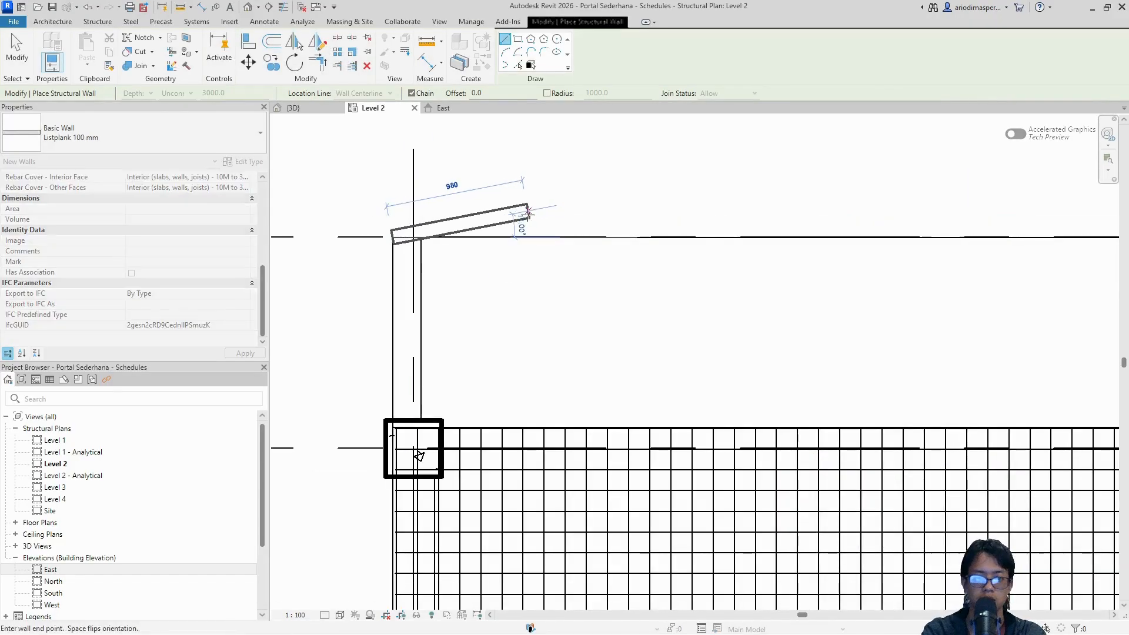
{"action": "scroll", "coordinate": [529, 214], "scroll_direction": "down", "scroll_amount": 3}
{"action": "middle_click_drag", "start_coordinate": [680, 201], "coordinate": [441, 237]}
{"action": "middle_click_drag", "start_coordinate": [835, 249], "coordinate": [636, 234]}
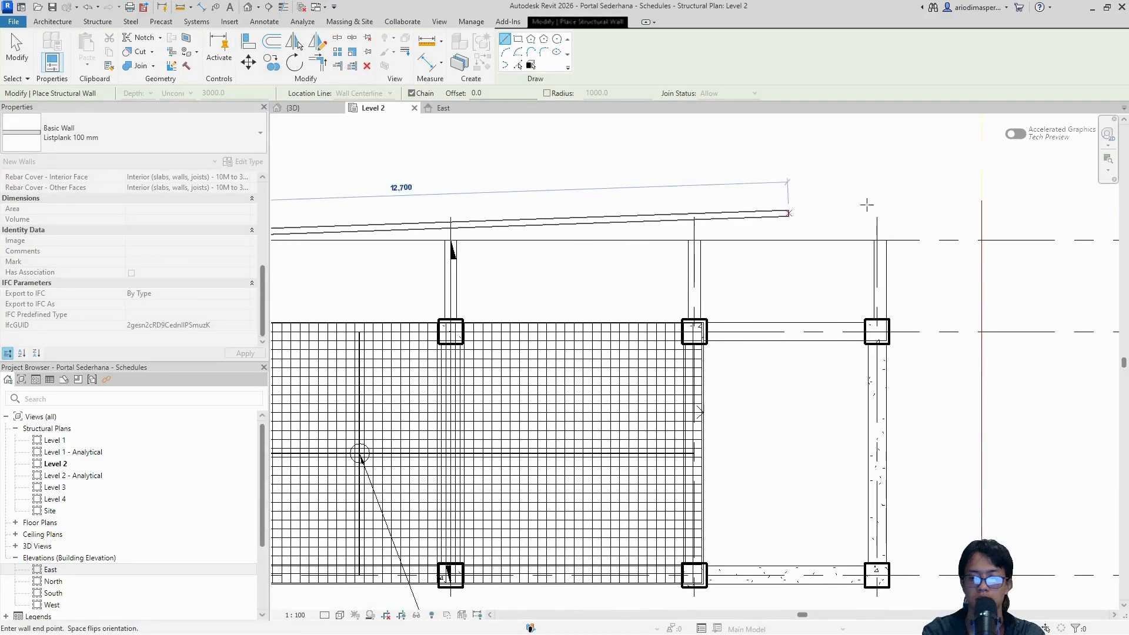
{"action": "scroll", "coordinate": [887, 227], "scroll_direction": "up", "scroll_amount": 2}
{"action": "scroll", "coordinate": [884, 247], "scroll_direction": "up", "scroll_amount": 2}
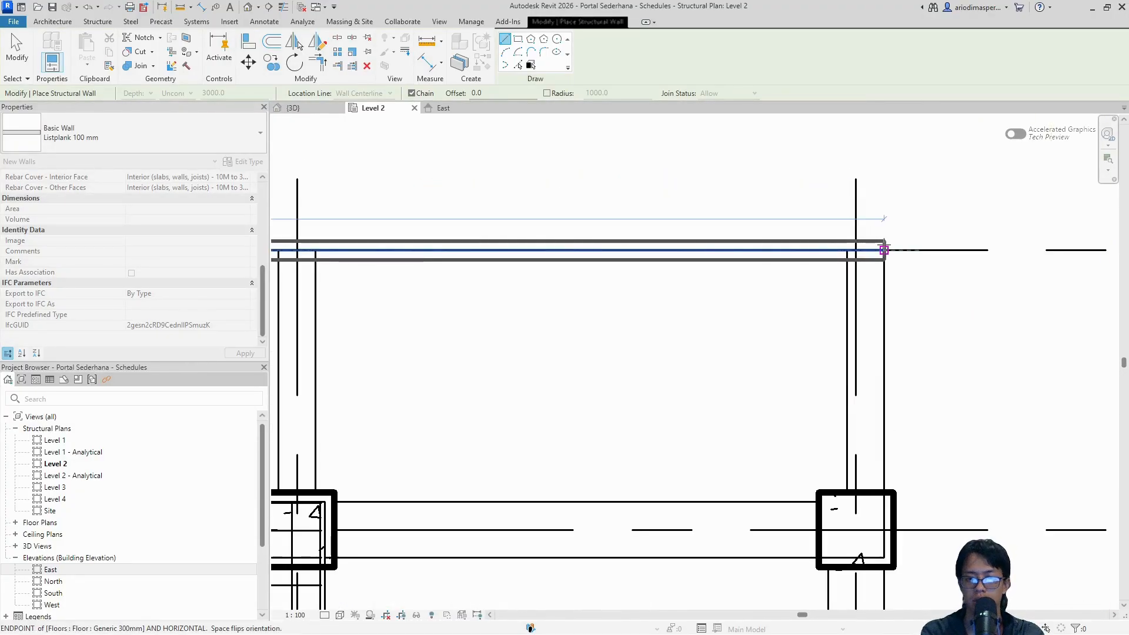
{"action": "left_click", "coordinate": [883, 249]}
{"action": "key", "text": "Escape"}
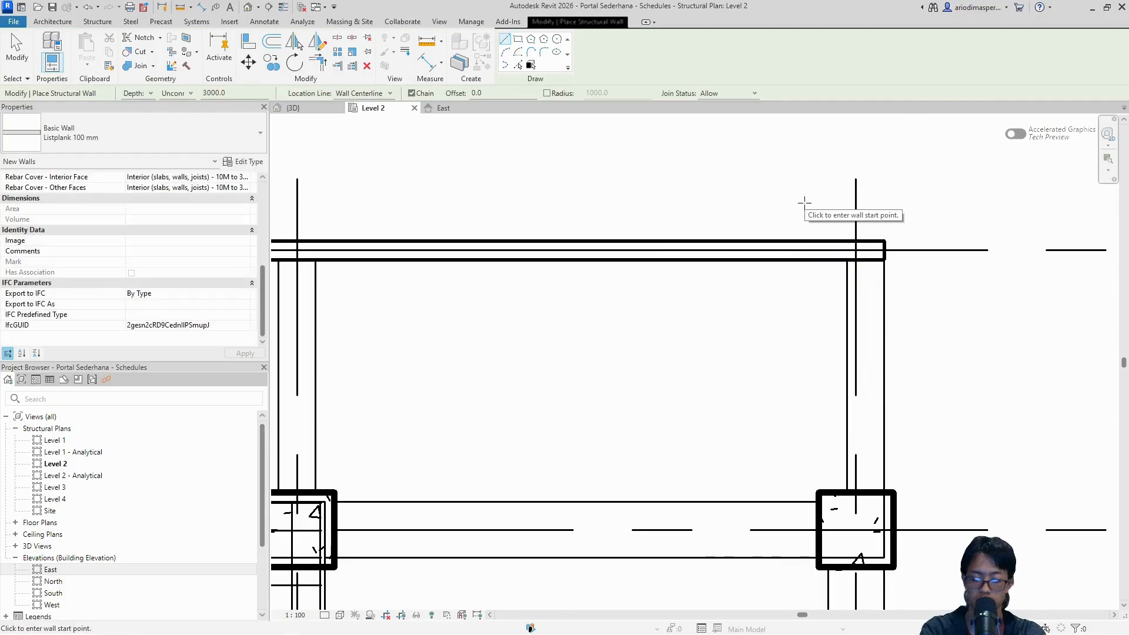
Align the outer face of the Listplank 100 mm wall with grid C on the Level 2 plan
{"action": "key", "text": "a"}
{"action": "key", "text": "l"}
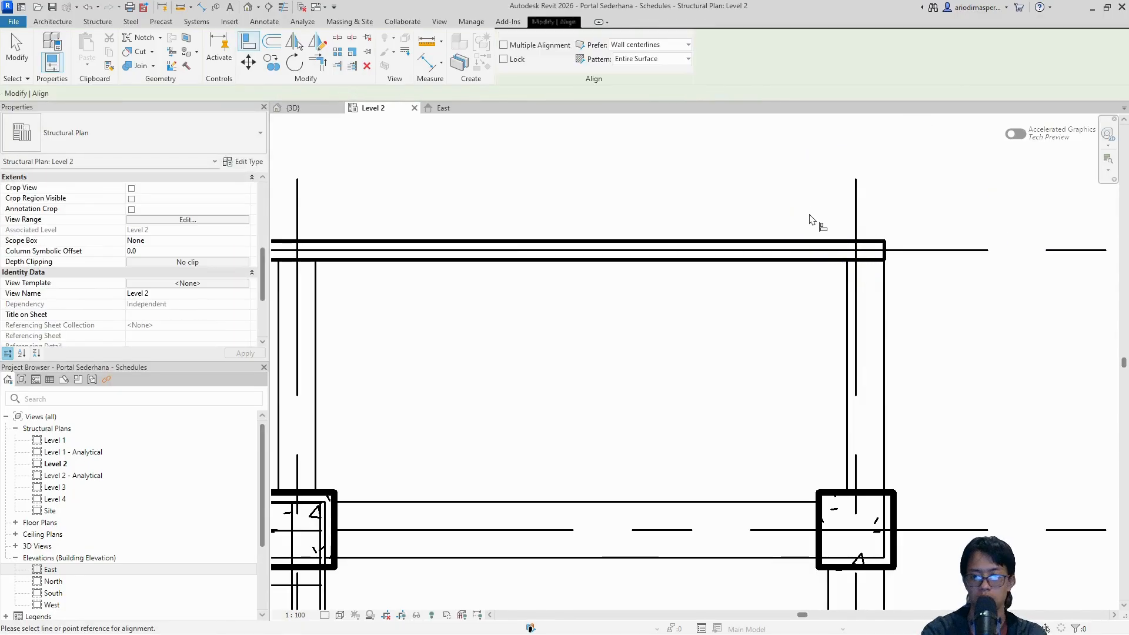
{"action": "scroll", "coordinate": [923, 250], "scroll_direction": "up", "scroll_amount": 2}
{"action": "left_click", "coordinate": [914, 256]}
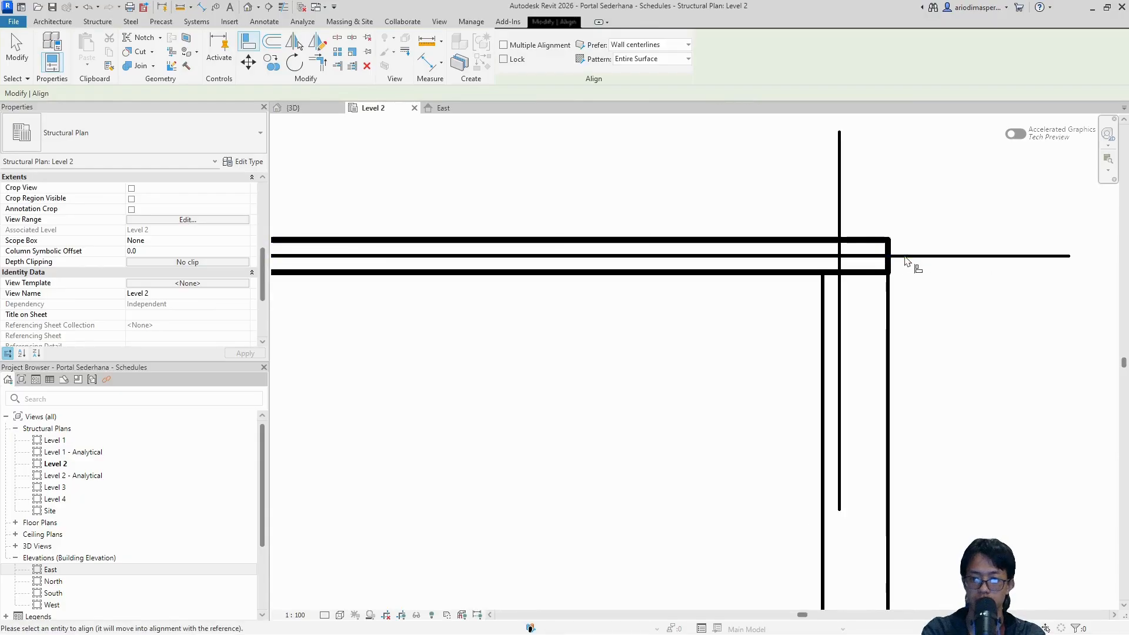
{"action": "left_click", "coordinate": [870, 243]}
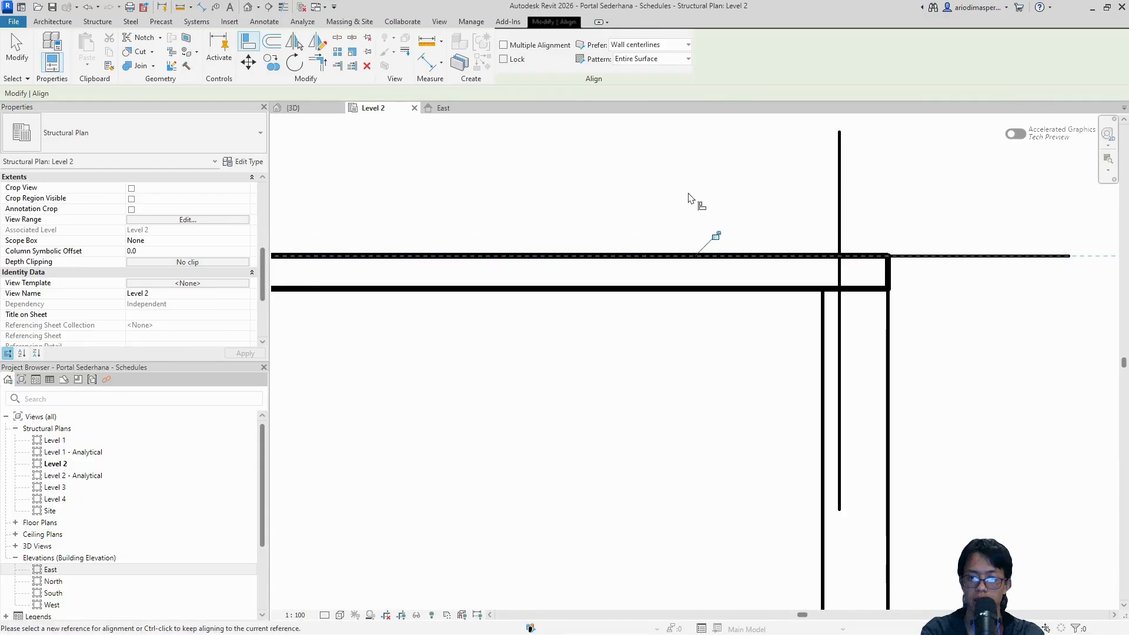
{"action": "scroll", "coordinate": [605, 169], "scroll_direction": "down", "scroll_amount": 3}
{"action": "middle_click_drag", "start_coordinate": [604, 170], "coordinate": [757, 184]}
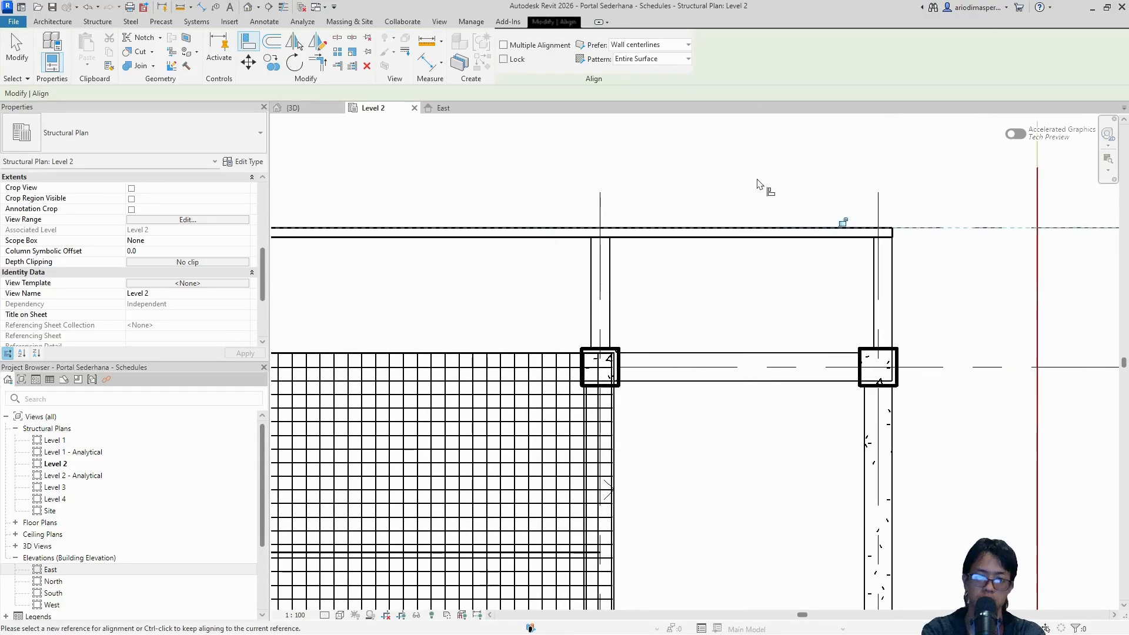
In the East elevation, raise the bottom of the Listplank wall to the underside of the Level 2 floor
{"action": "left_click", "coordinate": [461, 108]}
{"action": "scroll", "coordinate": [545, 333], "scroll_direction": "down", "scroll_amount": 3}
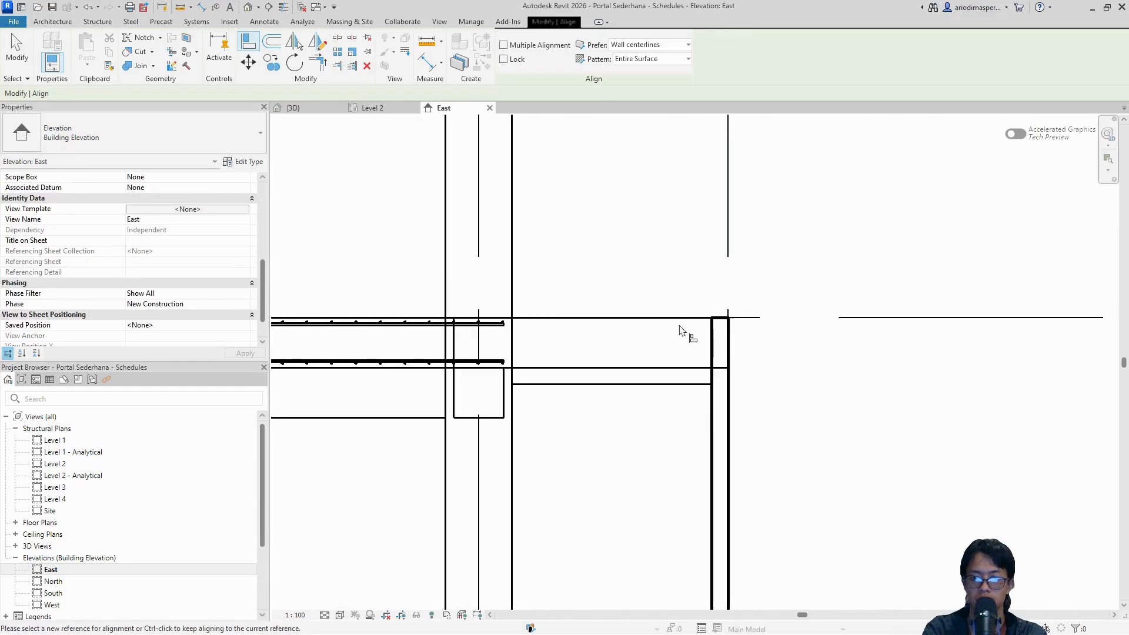
{"action": "scroll", "coordinate": [735, 340], "scroll_direction": "down", "scroll_amount": 5}
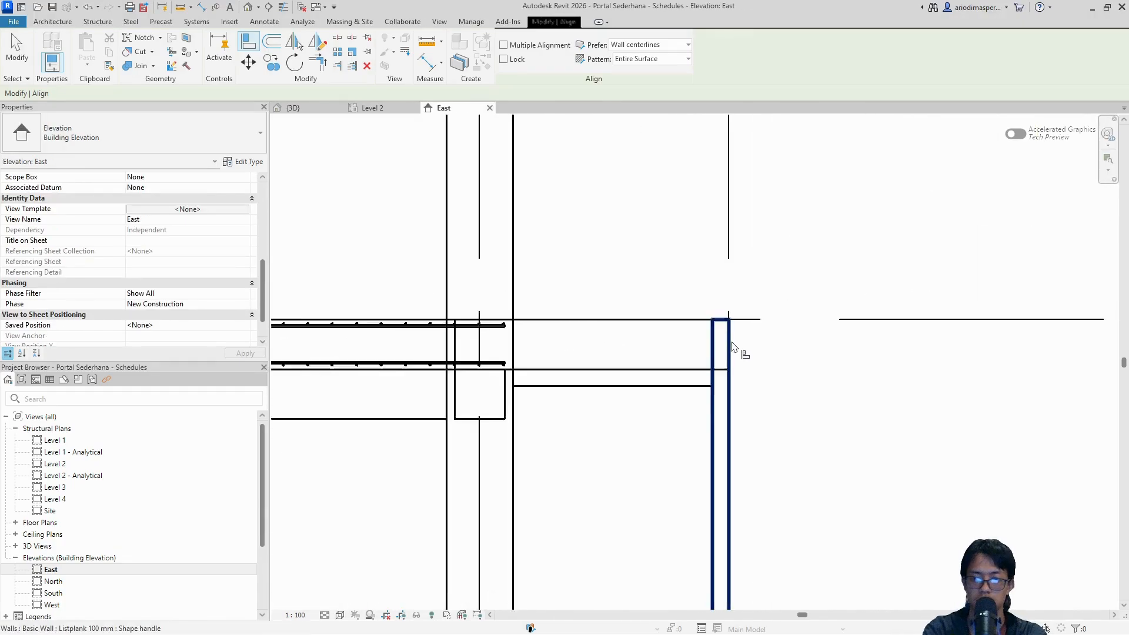
{"action": "key", "text": "Escape"}
{"action": "key", "text": "Escape"}
{"action": "left_click", "coordinate": [728, 522]}
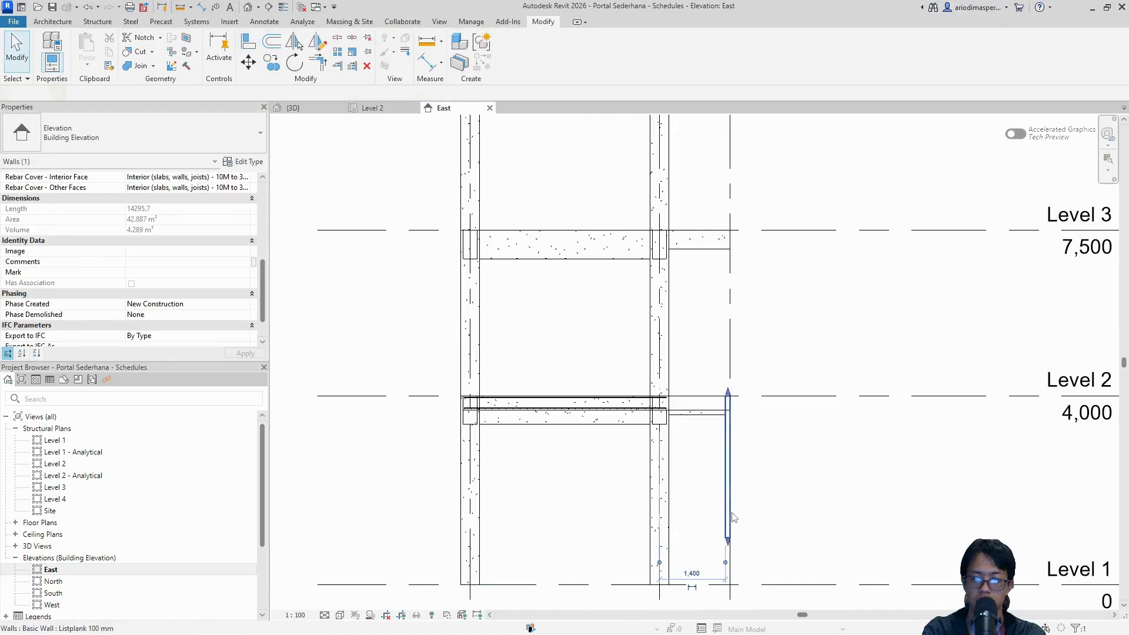
{"action": "scroll", "coordinate": [733, 517], "scroll_direction": "up", "scroll_amount": 3}
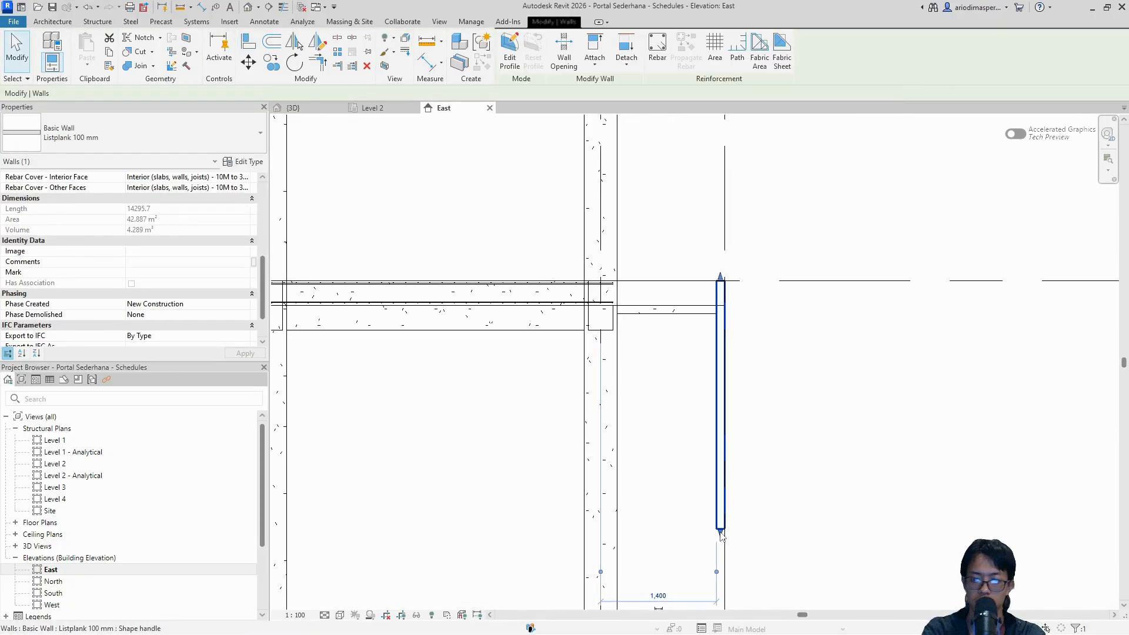
{"action": "left_click_drag", "start_coordinate": [720, 532], "coordinate": [725, 441]}
{"action": "left_click_drag", "start_coordinate": [726, 328], "coordinate": [725, 308]}
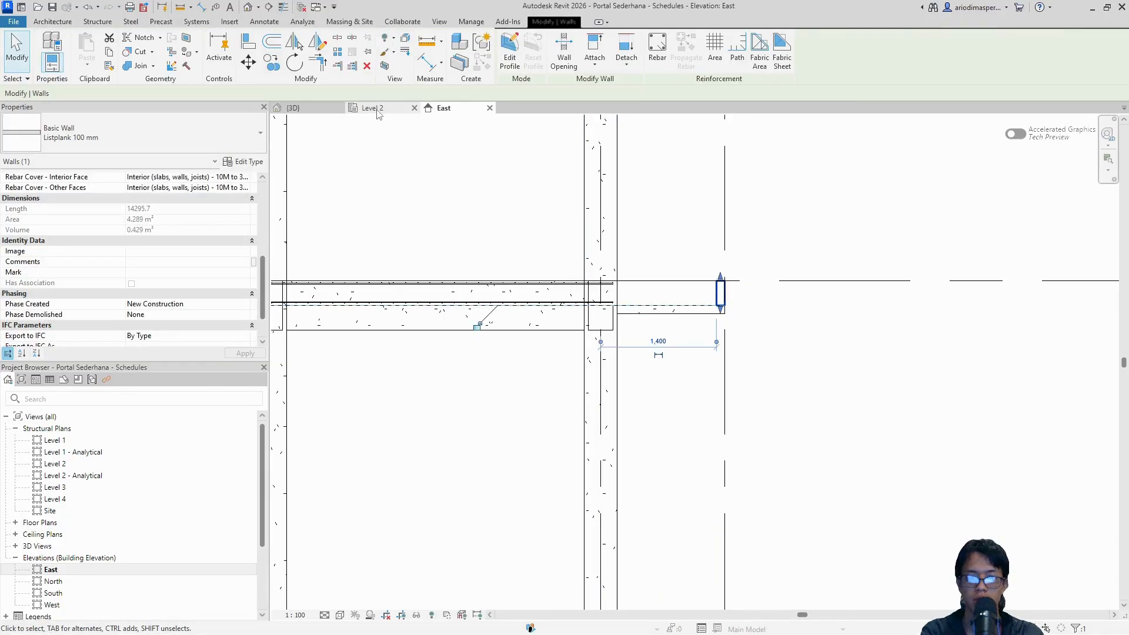
Examine in 3D how the end of the Listplank wall meets the floor slab and the 200x400 cantilever beam
{"action": "left_click", "coordinate": [292, 108]}
{"action": "scroll", "coordinate": [926, 458], "scroll_direction": "up", "scroll_amount": 6}
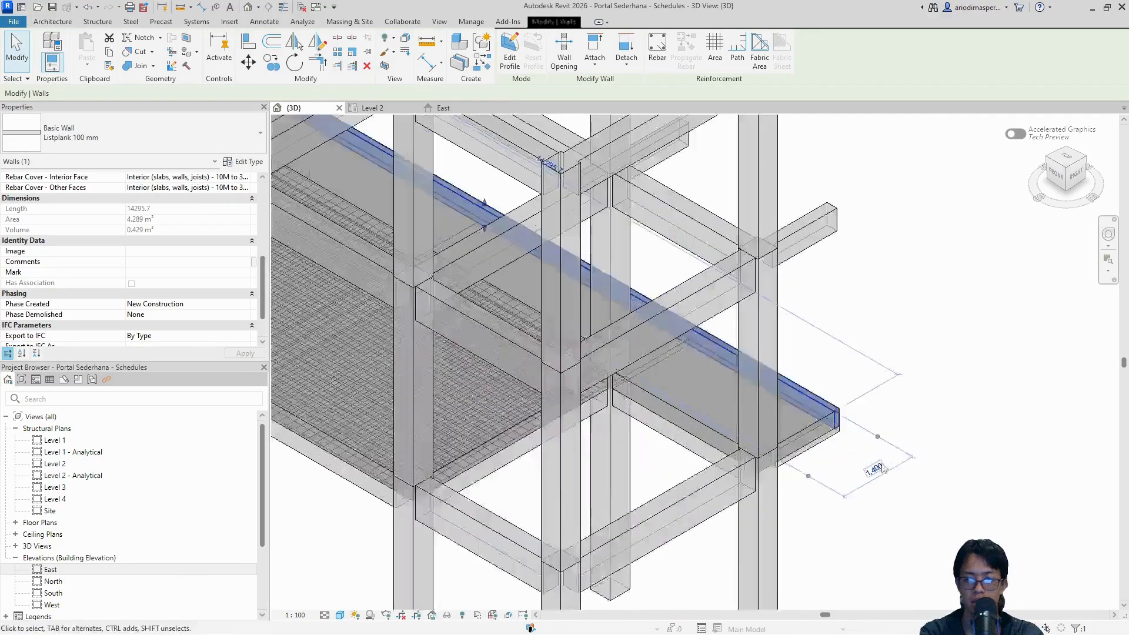
{"action": "left_click_drag", "start_coordinate": [1065, 194], "coordinate": [1031, 153]}
{"action": "middle_click_drag", "start_coordinate": [787, 164], "coordinate": [767, 217]}
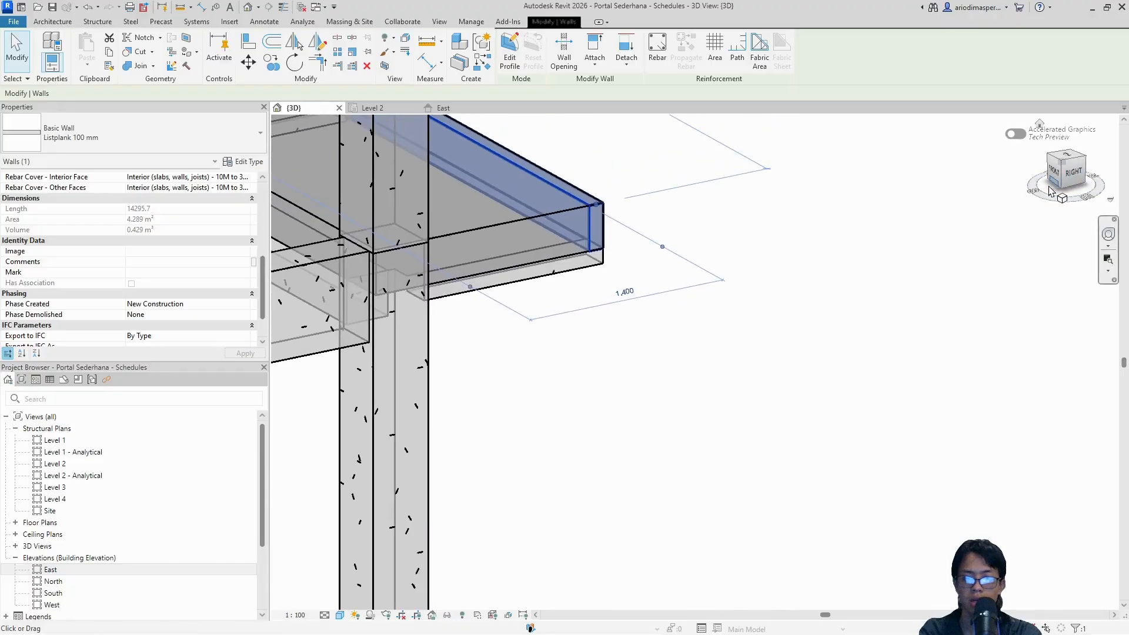
{"action": "left_click_drag", "start_coordinate": [1072, 183], "coordinate": [1036, 154]}
{"action": "middle_click_drag", "start_coordinate": [605, 186], "coordinate": [811, 353]}
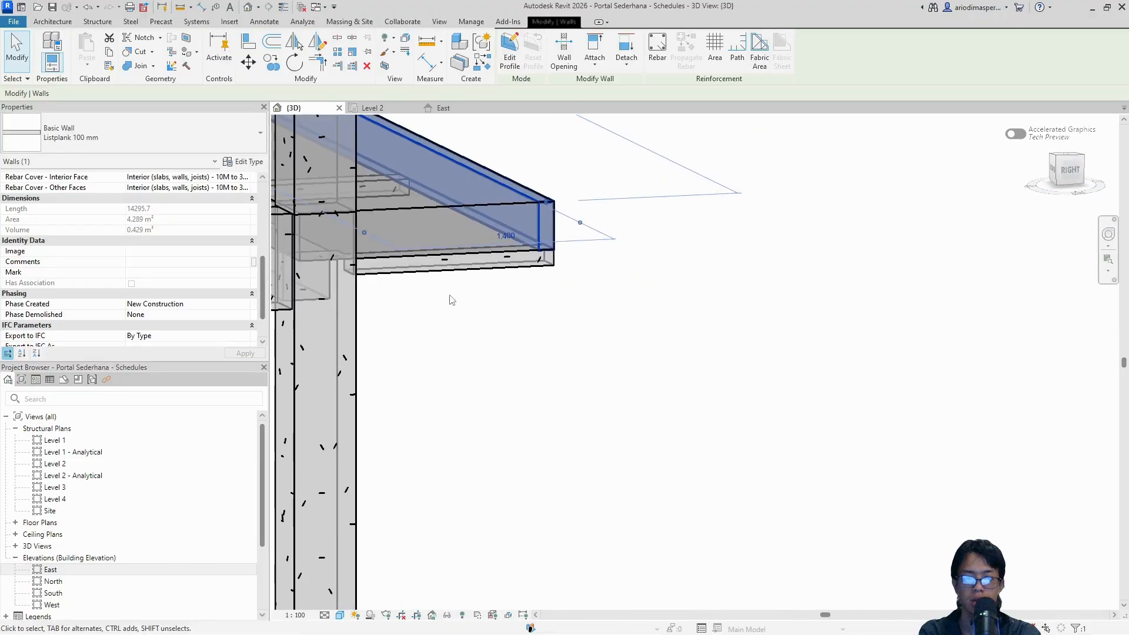
{"action": "left_click", "coordinate": [430, 265]}
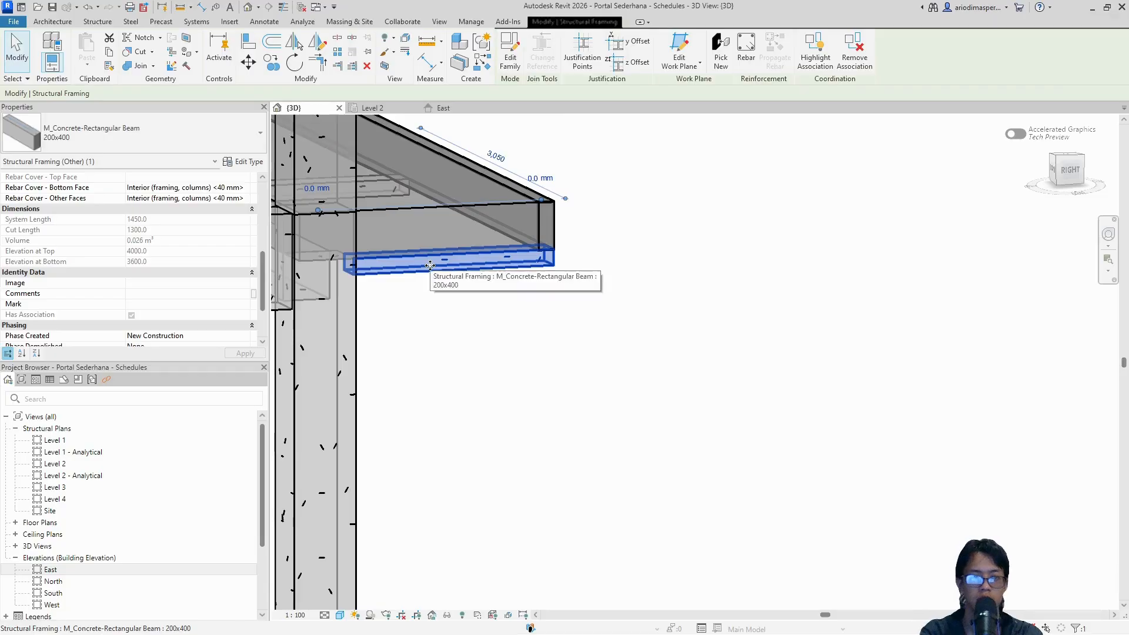
{"action": "left_click", "coordinate": [583, 270]}
{"action": "left_click", "coordinate": [1067, 171]}
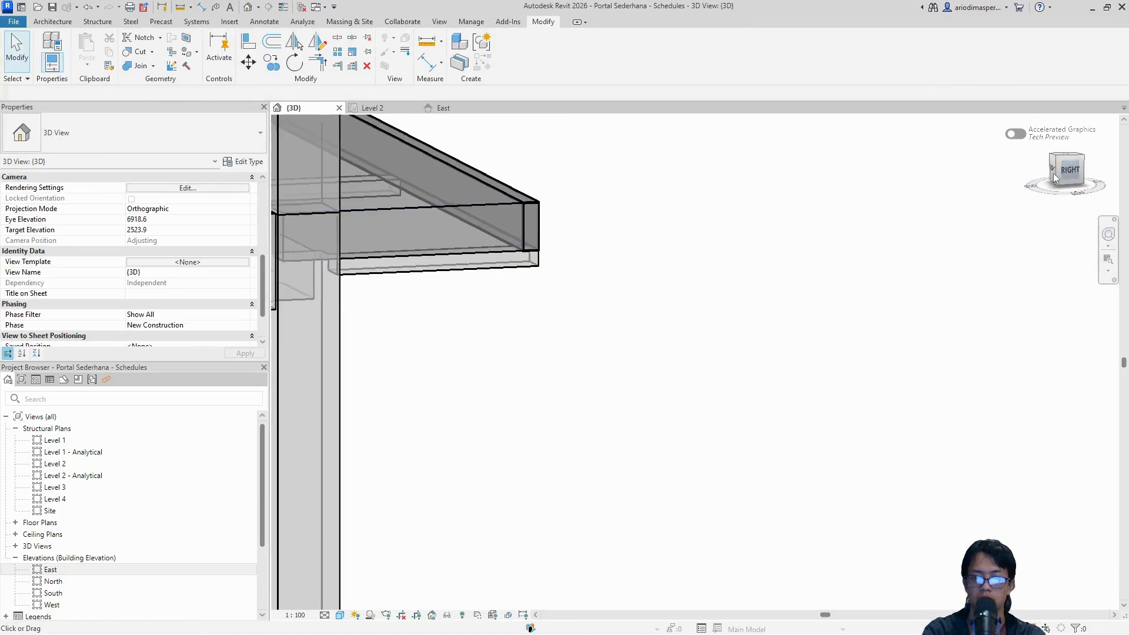
{"action": "scroll", "coordinate": [718, 297], "scroll_direction": "down", "scroll_amount": 3}
{"action": "scroll", "coordinate": [961, 198], "scroll_direction": "down", "scroll_amount": 1}
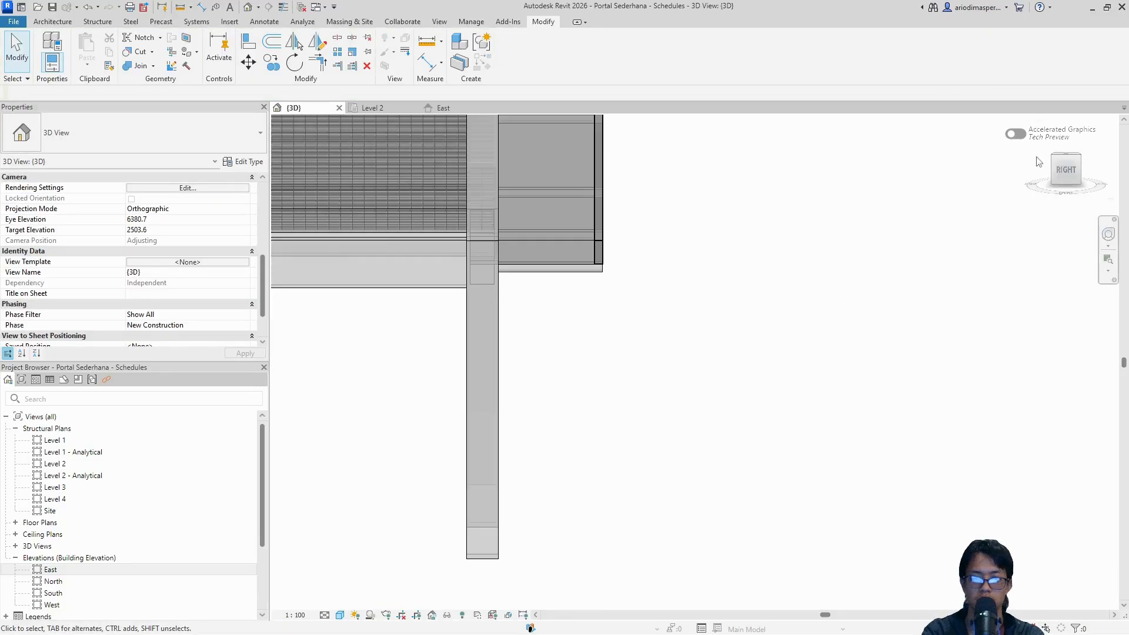
{"action": "left_click_drag", "start_coordinate": [1066, 168], "coordinate": [1022, 201]}
{"action": "scroll", "coordinate": [441, 208], "scroll_direction": "up", "scroll_amount": 2}
Compare the Listplank wall's bottom edge with the slab and cantilever beam ends in the East elevation and the 3D view
{"action": "left_click", "coordinate": [442, 107]}
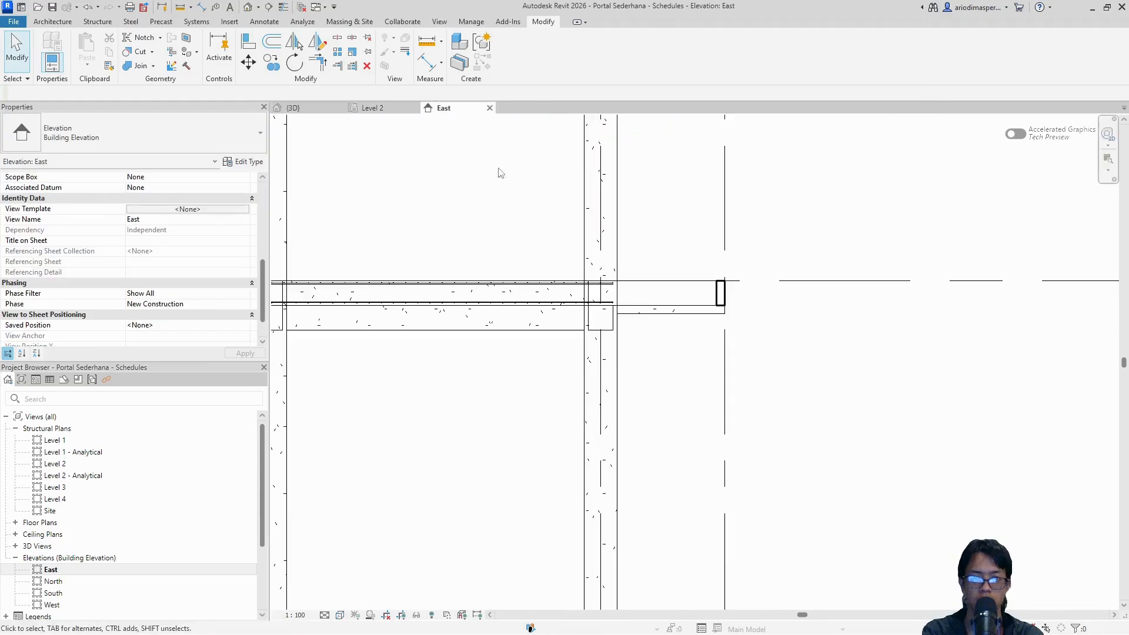
{"action": "scroll", "coordinate": [728, 248], "scroll_direction": "up", "scroll_amount": 4}
{"action": "scroll", "coordinate": [727, 248], "scroll_direction": "up", "scroll_amount": 2}
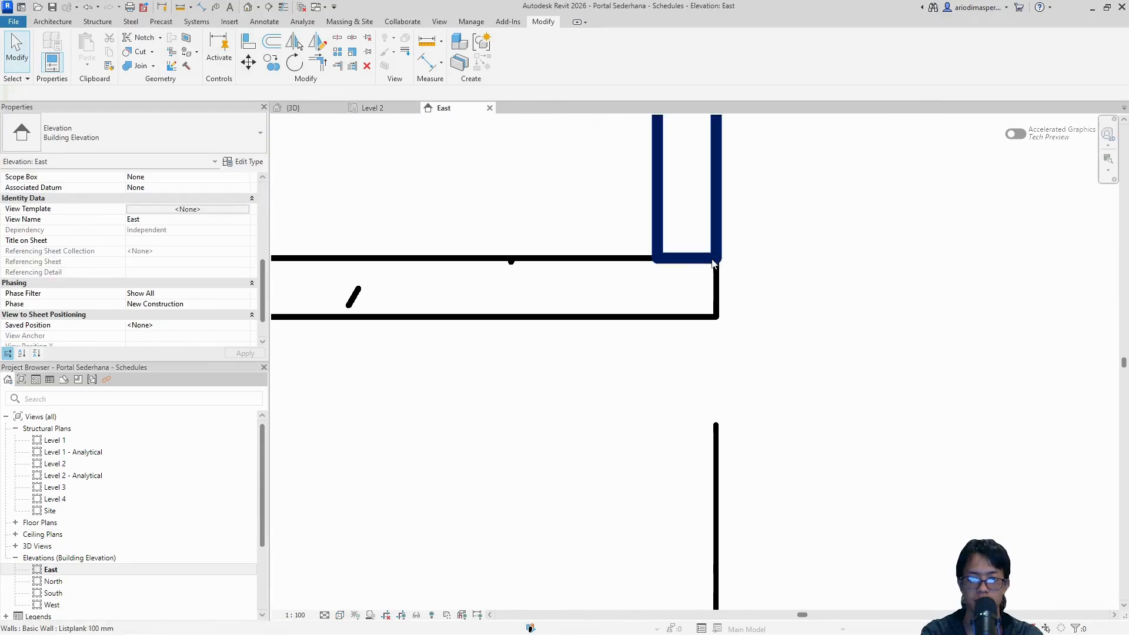
{"action": "left_click", "coordinate": [713, 262]}
{"action": "scroll", "coordinate": [676, 273], "scroll_direction": "down", "scroll_amount": 2}
{"action": "scroll", "coordinate": [676, 273], "scroll_direction": "down", "scroll_amount": 2}
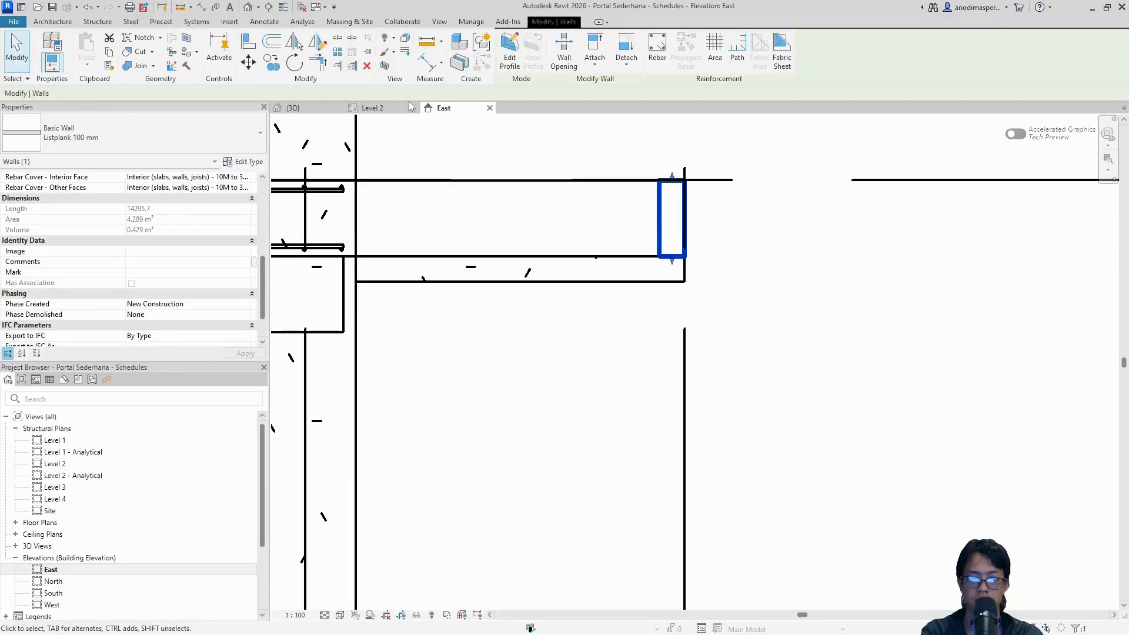
{"action": "left_click", "coordinate": [374, 108]}
{"action": "left_click", "coordinate": [306, 109]}
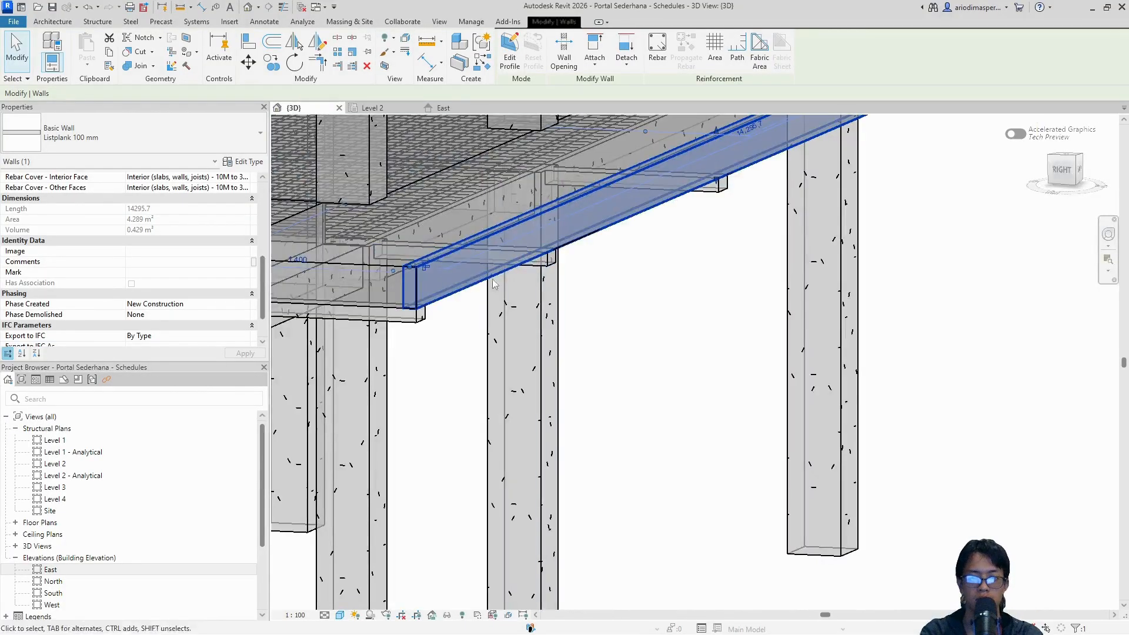
{"action": "scroll", "coordinate": [581, 279], "scroll_direction": "down", "scroll_amount": 2}
{"action": "left_click", "coordinate": [811, 191]}
{"action": "scroll", "coordinate": [733, 250], "scroll_direction": "up", "scroll_amount": 5}
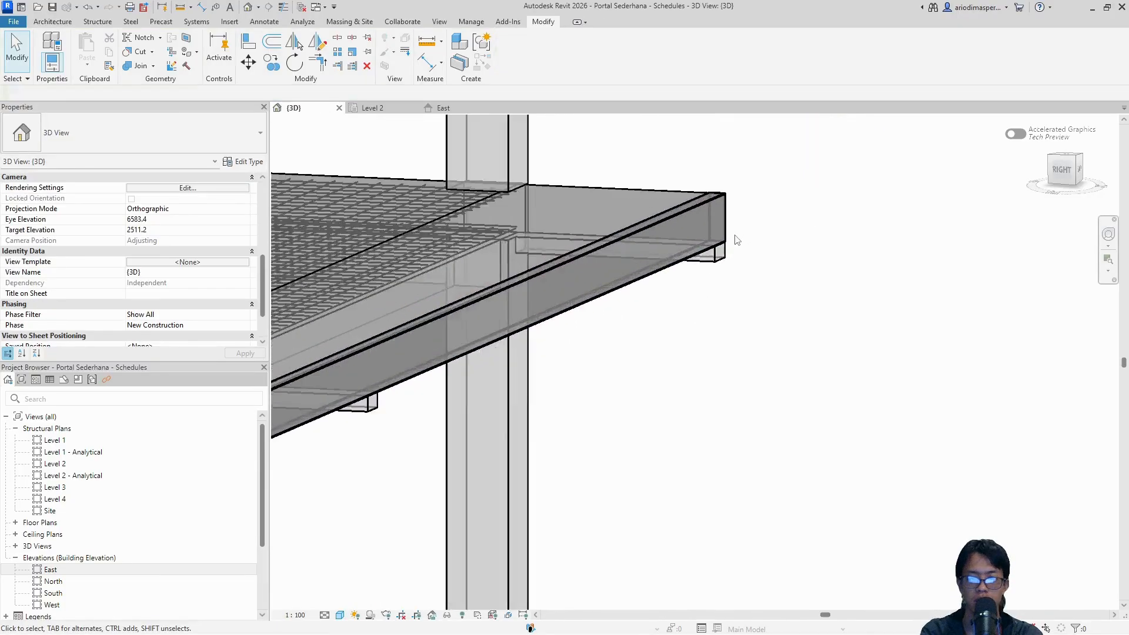
{"action": "scroll", "coordinate": [732, 251], "scroll_direction": "down", "scroll_amount": 4}
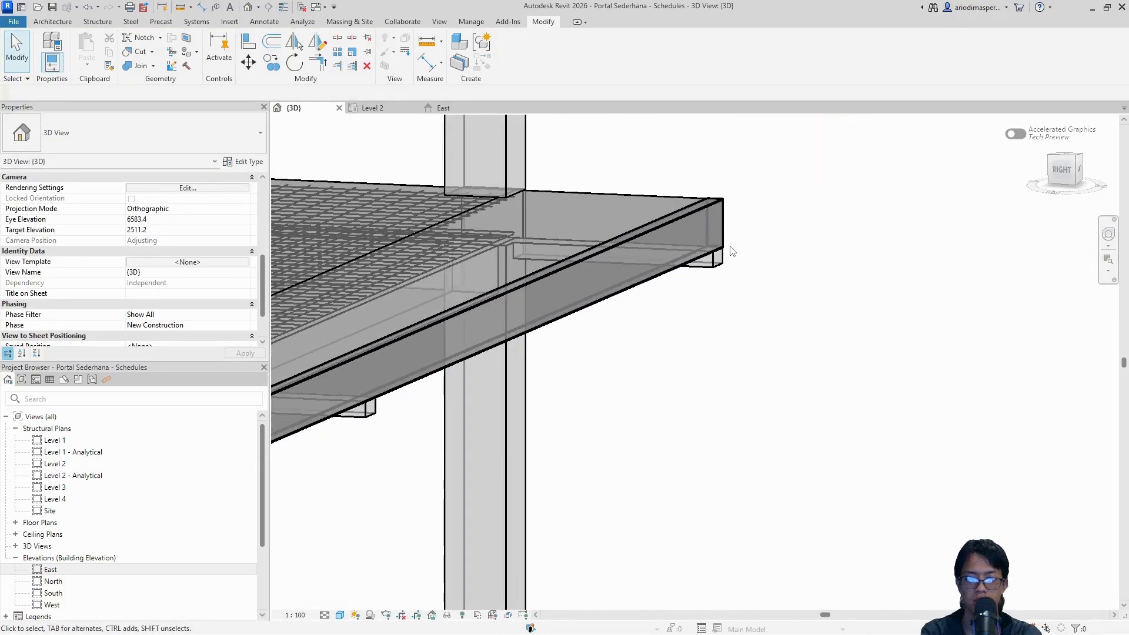
{"action": "scroll", "coordinate": [458, 418], "scroll_direction": "down", "scroll_amount": 2}
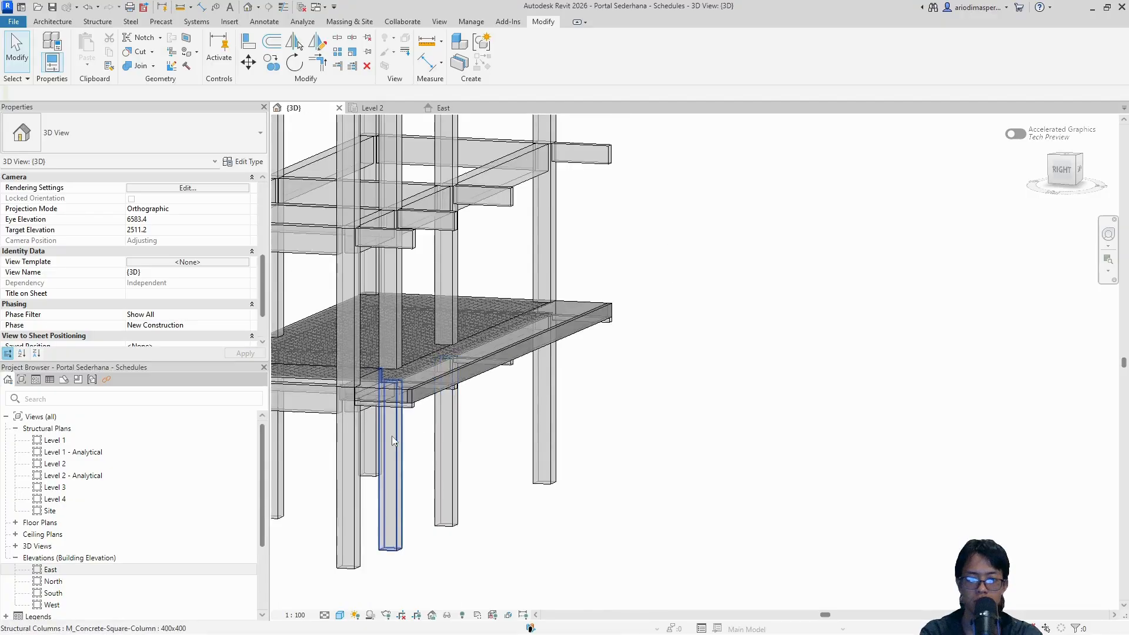
{"action": "middle_click_drag", "start_coordinate": [392, 435], "coordinate": [564, 389]}
{"action": "scroll", "coordinate": [569, 378], "scroll_direction": "up", "scroll_amount": 4}
{"action": "scroll", "coordinate": [578, 353], "scroll_direction": "up", "scroll_amount": 4}
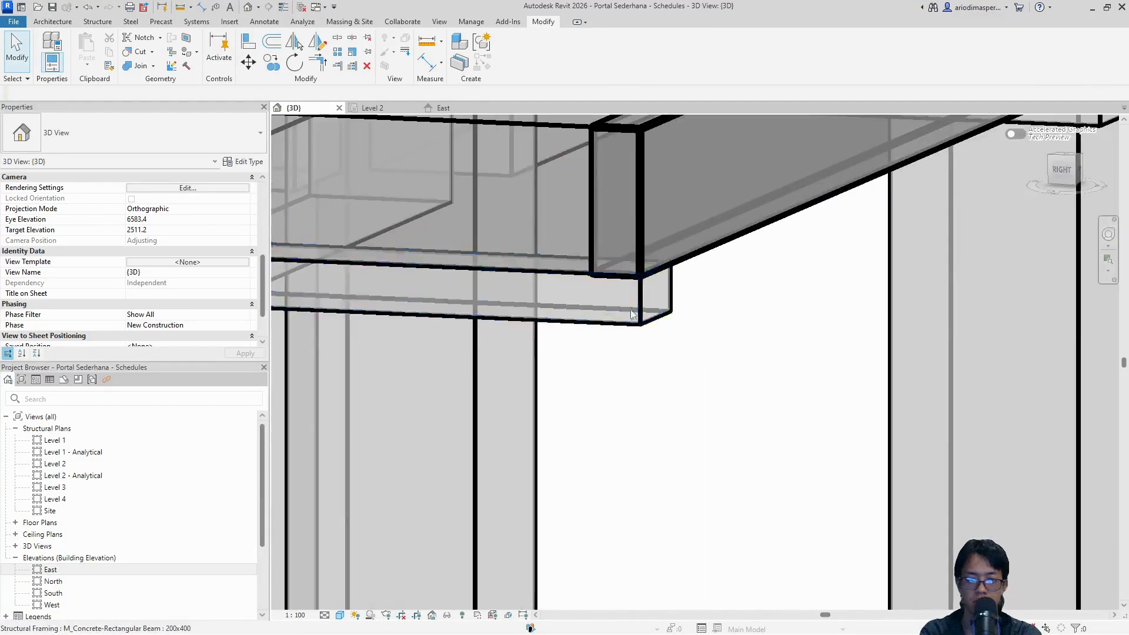
{"action": "scroll", "coordinate": [647, 315], "scroll_direction": "down", "scroll_amount": 3}
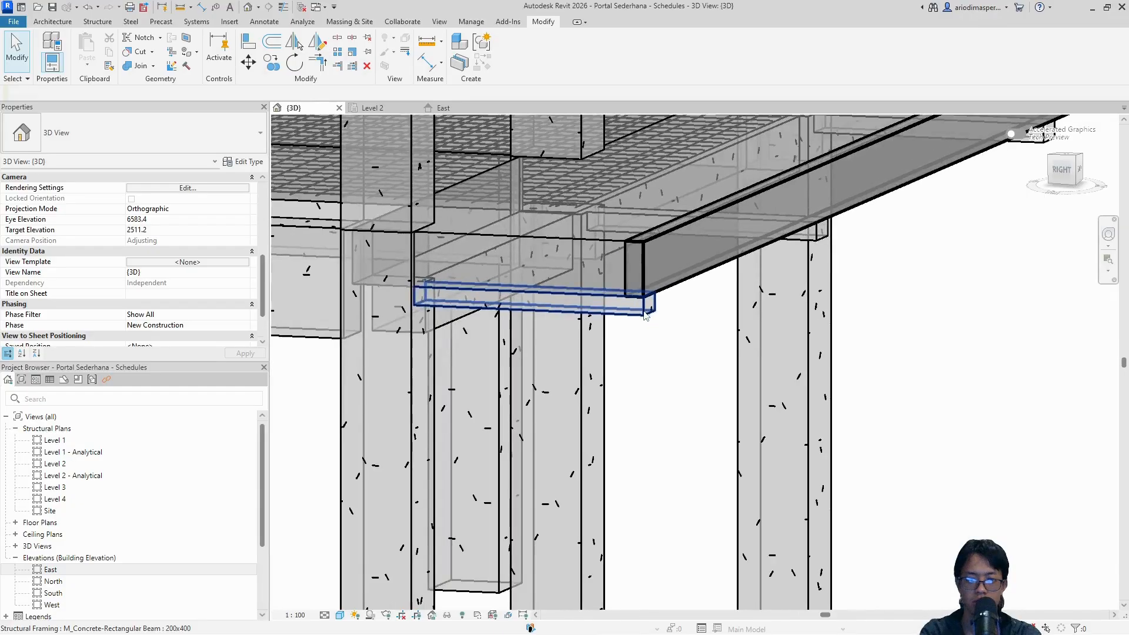
Change the Level 2 floor slab from Generic 300mm to the 120 mm floor type
{"action": "left_click", "coordinate": [616, 243]}
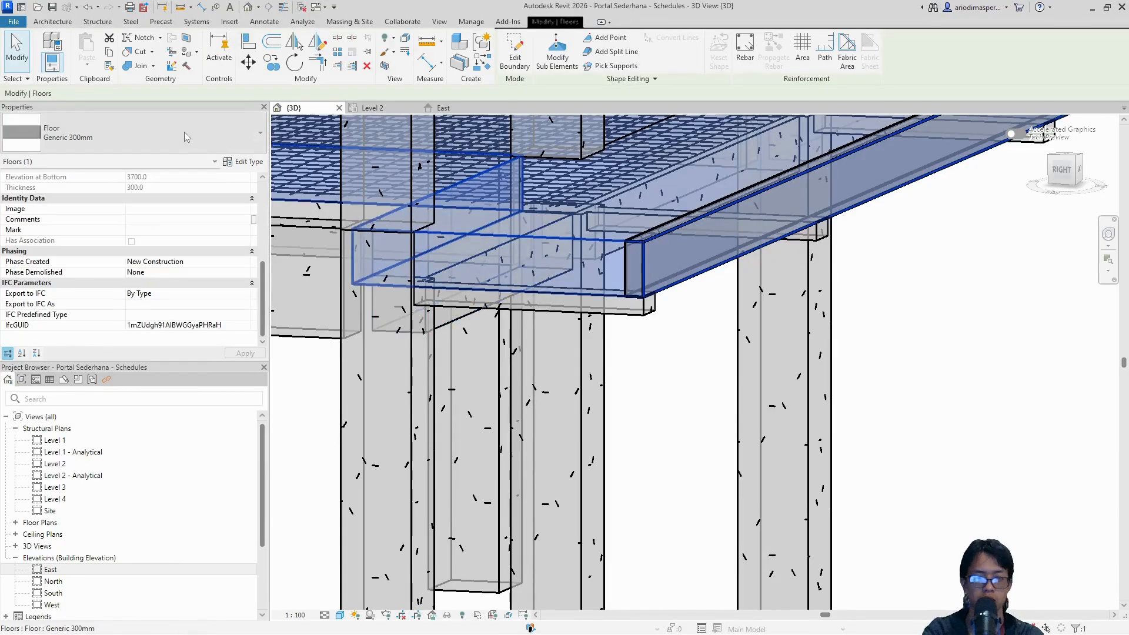
{"action": "left_click", "coordinate": [231, 164]}
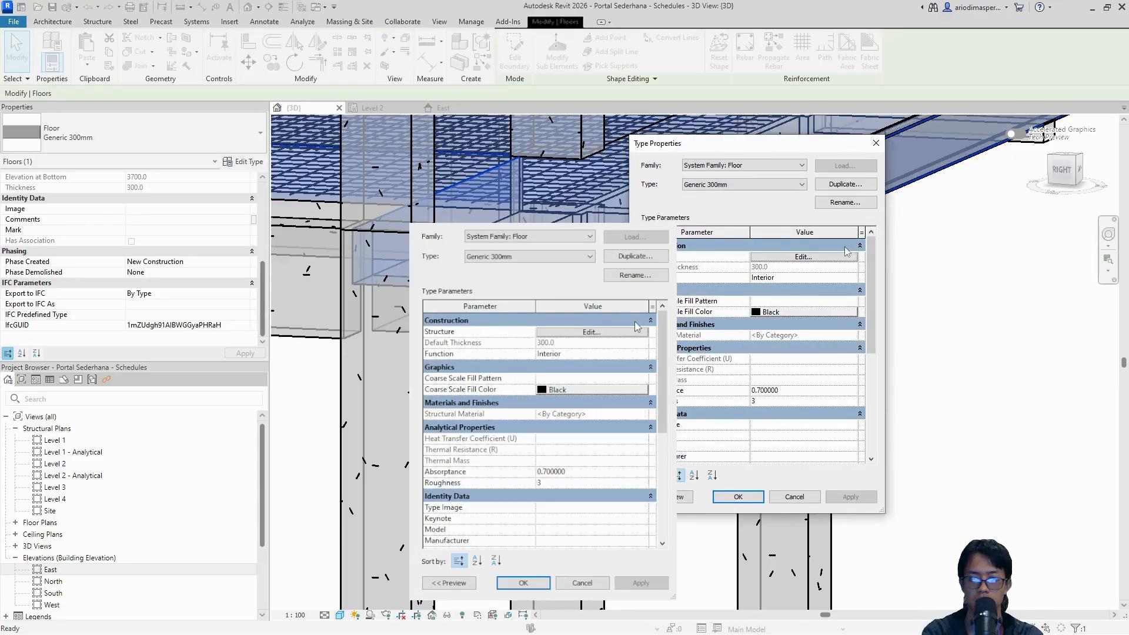
{"action": "left_click", "coordinate": [768, 187]}
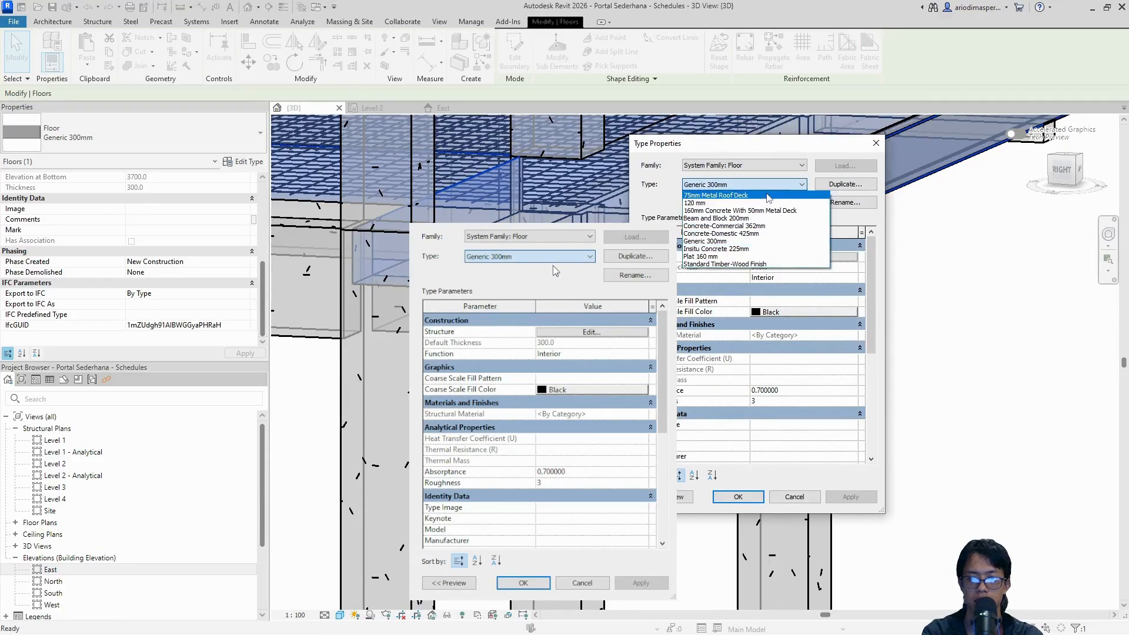
{"action": "left_click", "coordinate": [766, 201]}
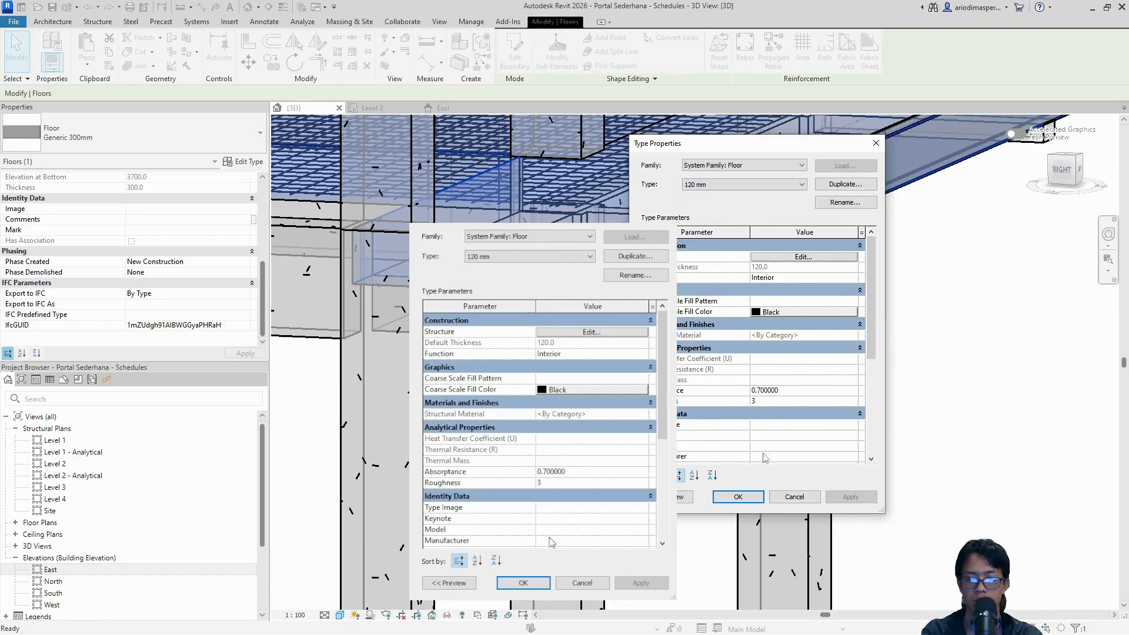
{"action": "left_click", "coordinate": [748, 499]}
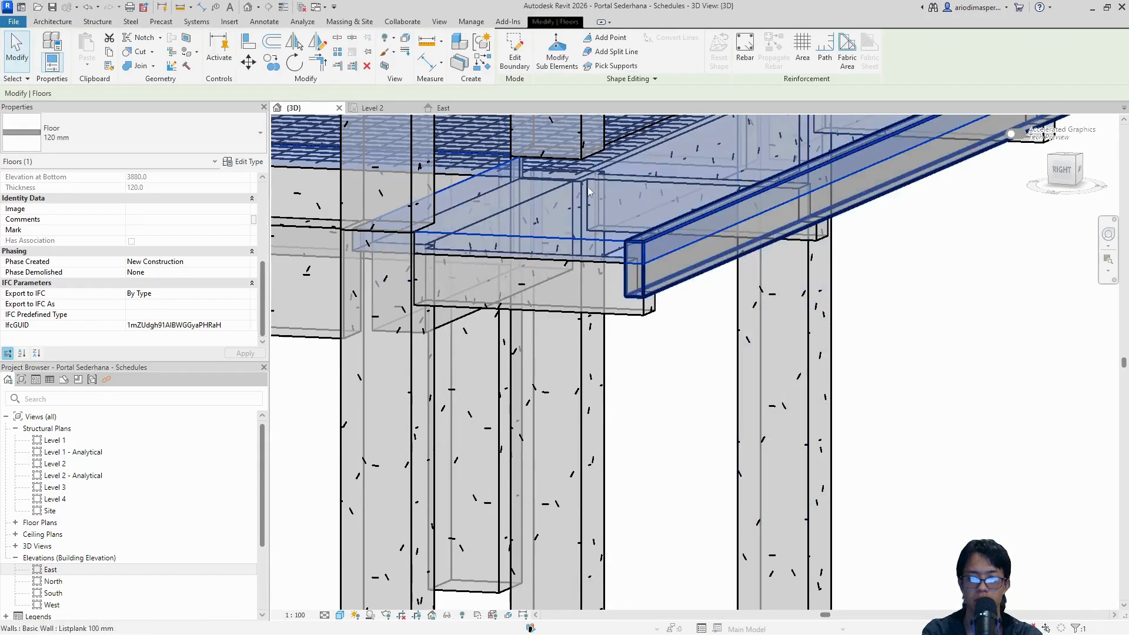
In the East elevation, raise the Listplank wall's bottom edge to the underside of the 120 mm floor, and return to the 3D view
{"action": "left_click", "coordinate": [451, 108]}
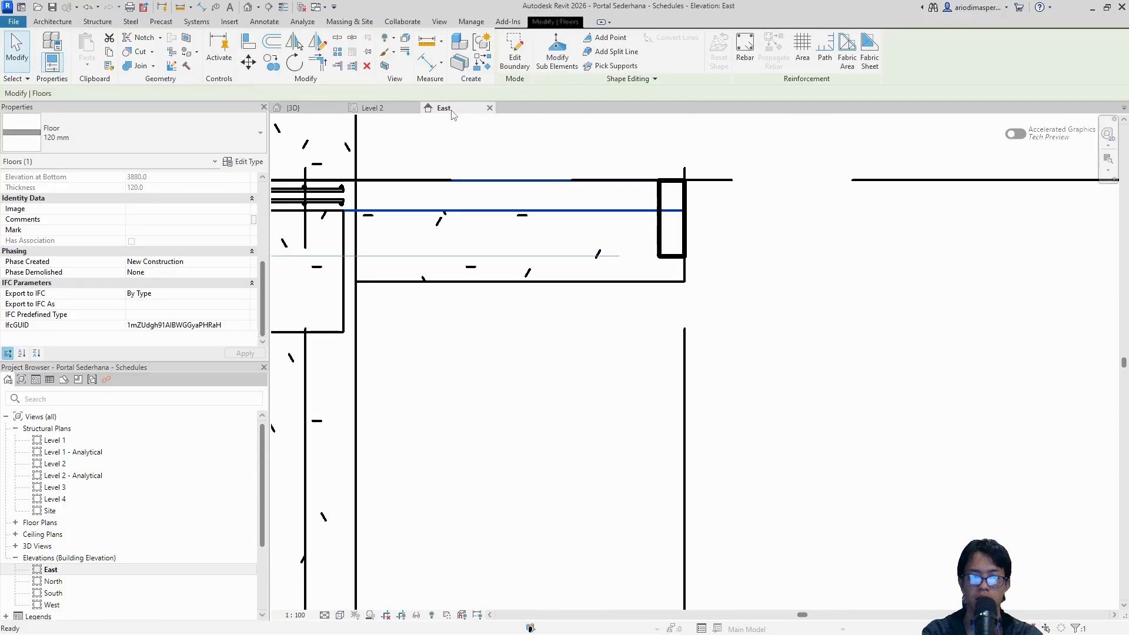
{"action": "left_click", "coordinate": [688, 233]}
{"action": "left_click_drag", "start_coordinate": [673, 263], "coordinate": [673, 211]}
{"action": "left_click", "coordinate": [748, 236]}
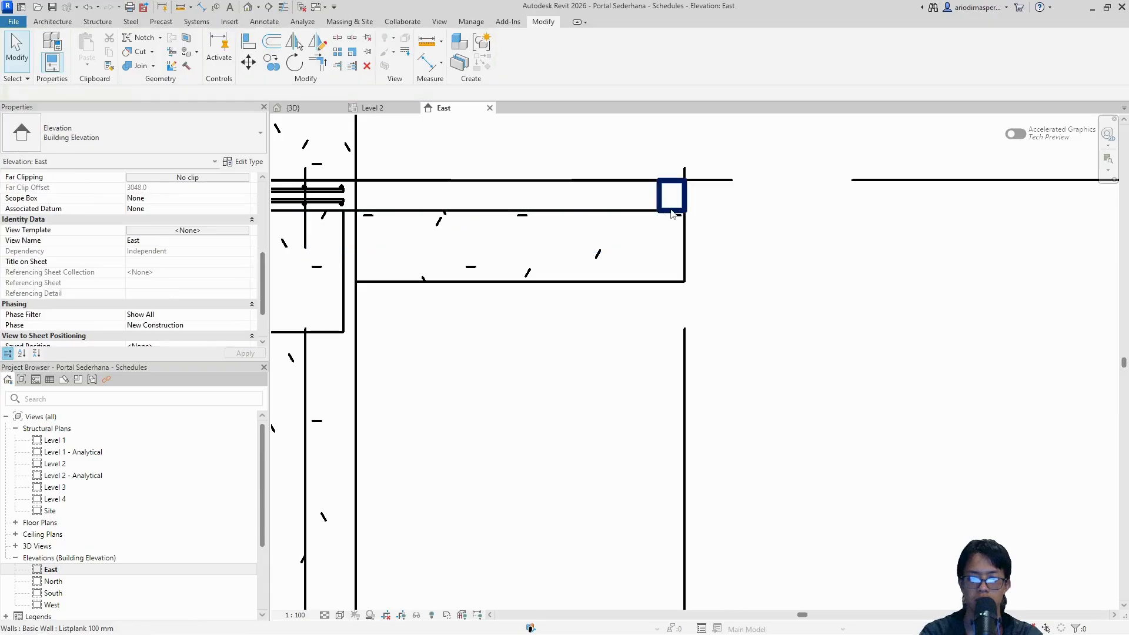
{"action": "left_click", "coordinate": [675, 218]}
{"action": "left_click", "coordinate": [734, 220]}
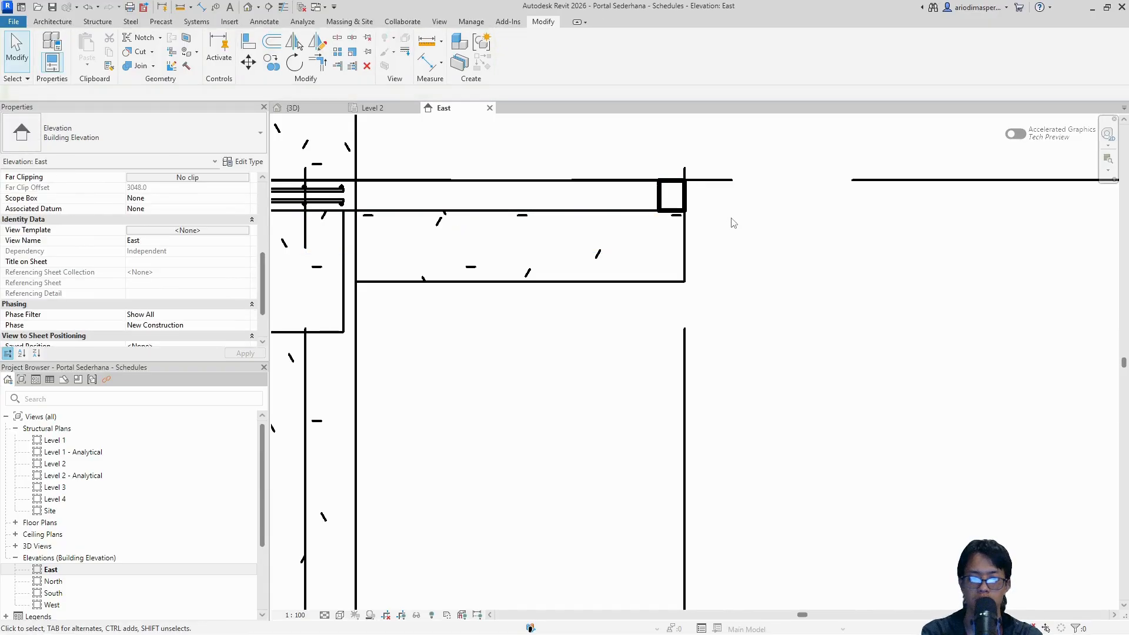
{"action": "scroll", "coordinate": [733, 219], "scroll_direction": "down", "scroll_amount": 3}
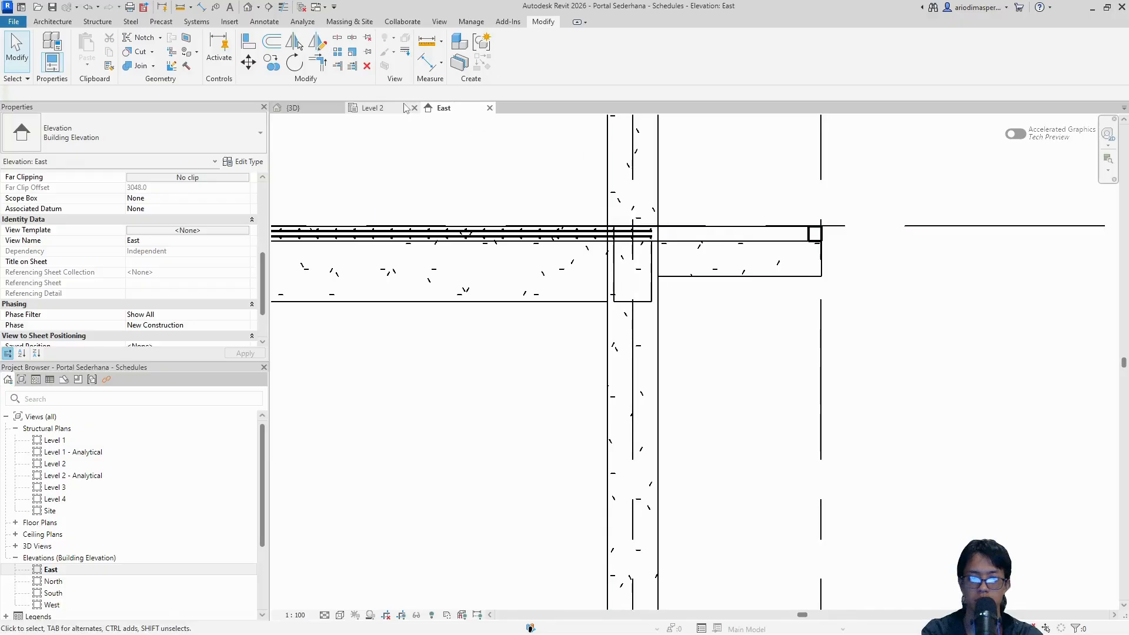
{"action": "left_click", "coordinate": [373, 108]}
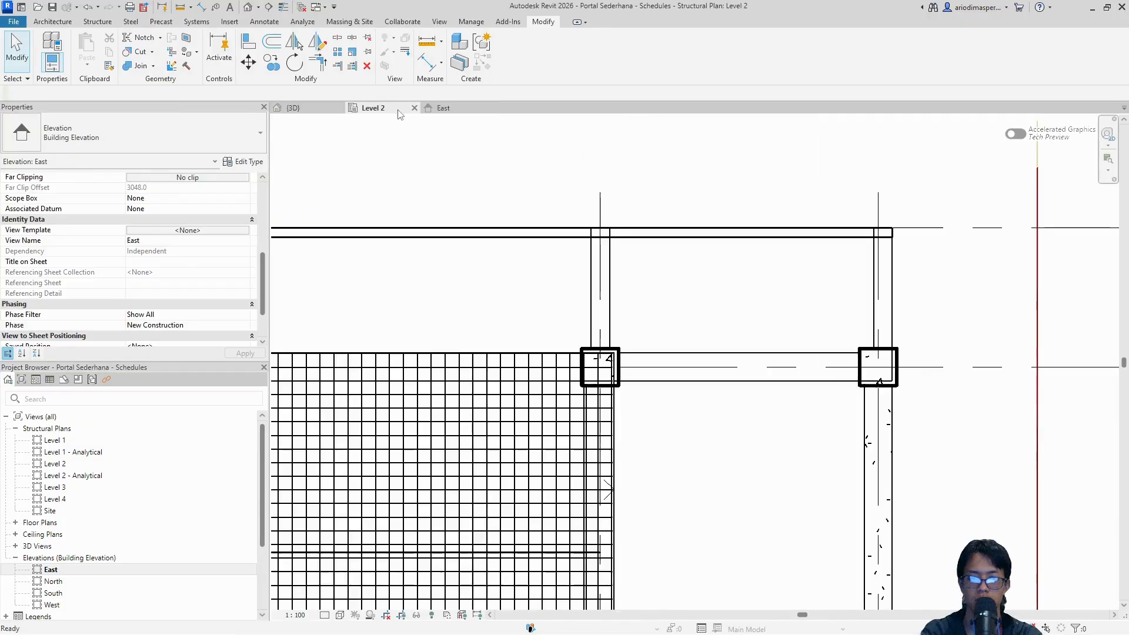
{"action": "left_click", "coordinate": [315, 111]}
{"action": "scroll", "coordinate": [691, 276], "scroll_direction": "down", "scroll_amount": 2}
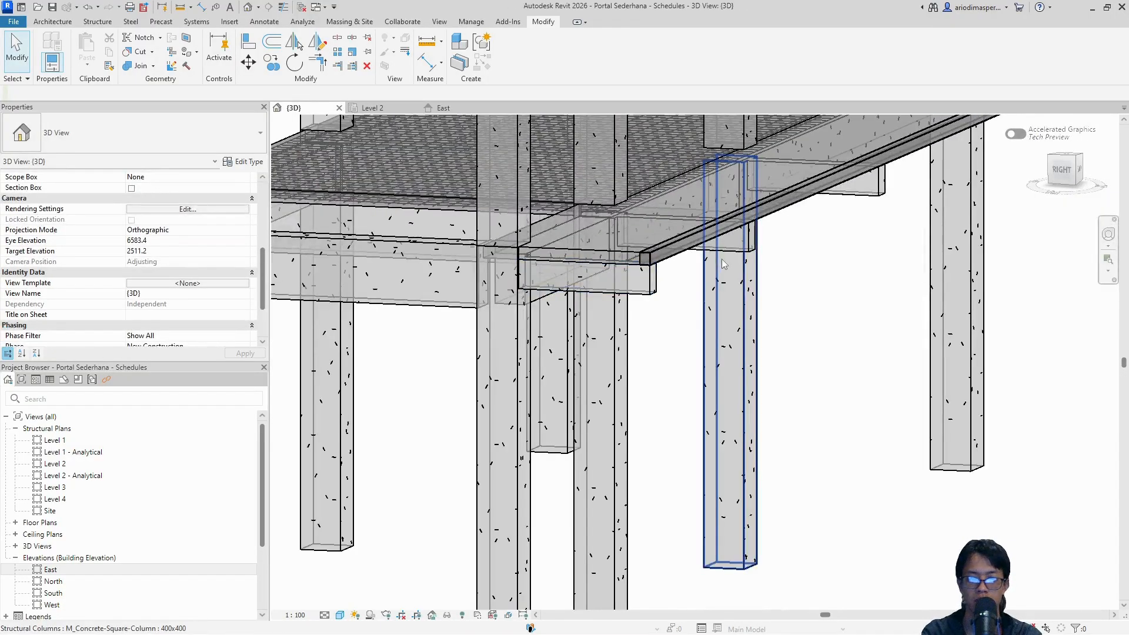
In the East elevation, lower the Listplank wall's bottom edge to the underside of the 200x400 cantilever beam
{"action": "middle_click_drag", "start_coordinate": [727, 264], "coordinate": [529, 364]}
{"action": "scroll", "coordinate": [767, 273], "scroll_direction": "up", "scroll_amount": 4}
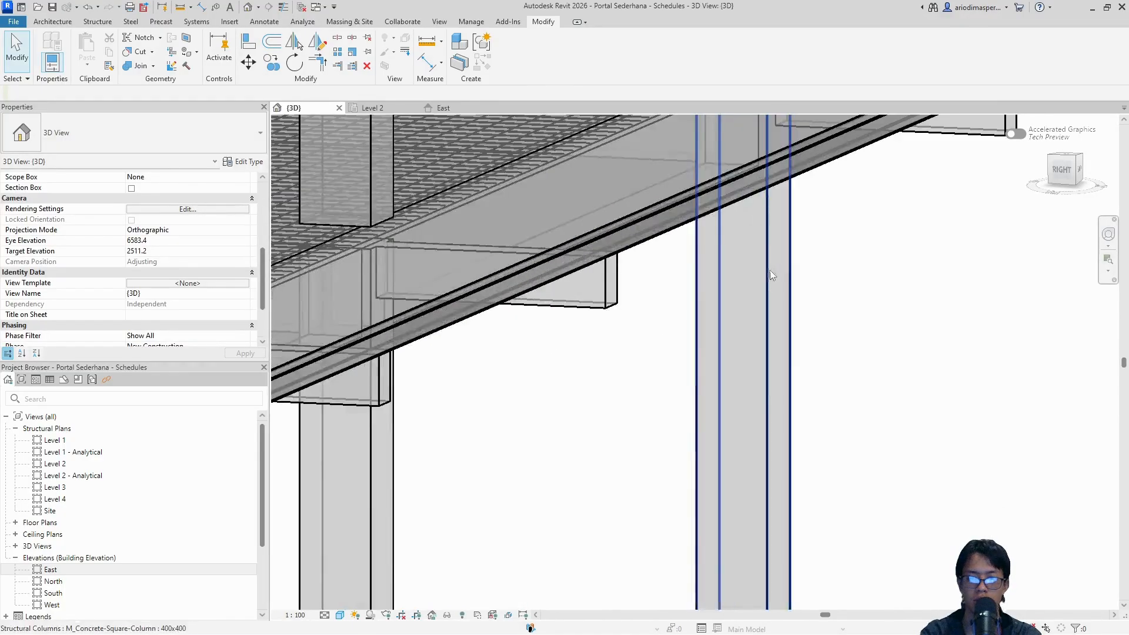
{"action": "scroll", "coordinate": [732, 290], "scroll_direction": "down", "scroll_amount": 4}
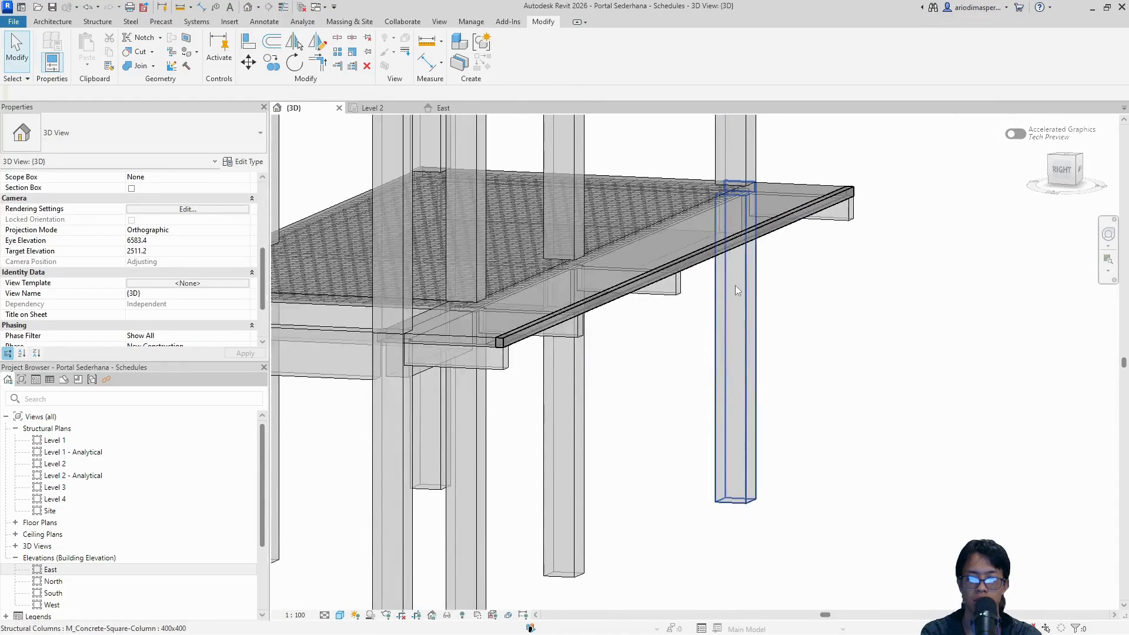
{"action": "left_click", "coordinate": [442, 107]}
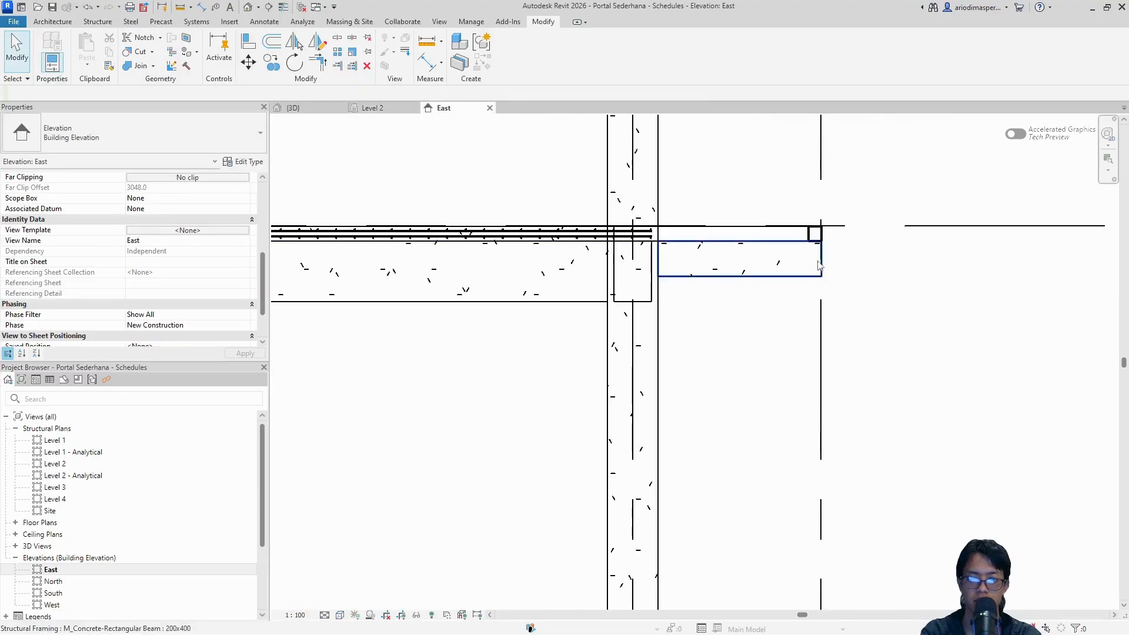
{"action": "scroll", "coordinate": [818, 232], "scroll_direction": "up", "scroll_amount": 3}
{"action": "left_click", "coordinate": [816, 230]}
{"action": "left_click_drag", "start_coordinate": [814, 231], "coordinate": [814, 288]}
{"action": "left_click", "coordinate": [866, 270]}
{"action": "scroll", "coordinate": [870, 273], "scroll_direction": "down", "scroll_amount": 4}
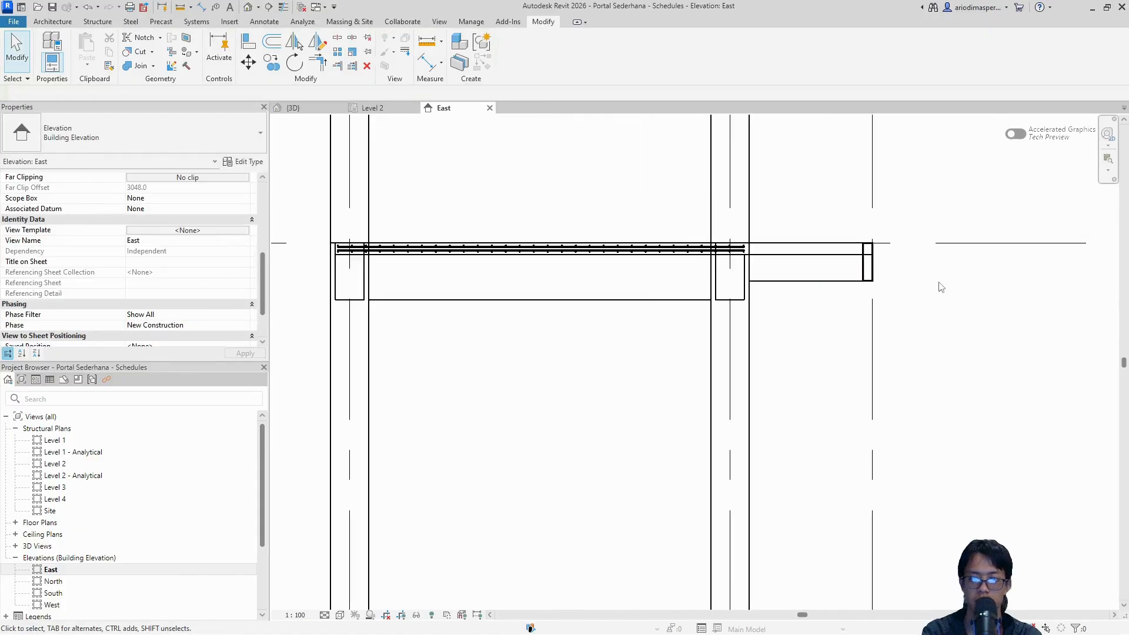
Examine the deepened Listplank wall against the slab and cantilever beam ends in 3D, including from the right side
{"action": "left_click", "coordinate": [389, 110]}
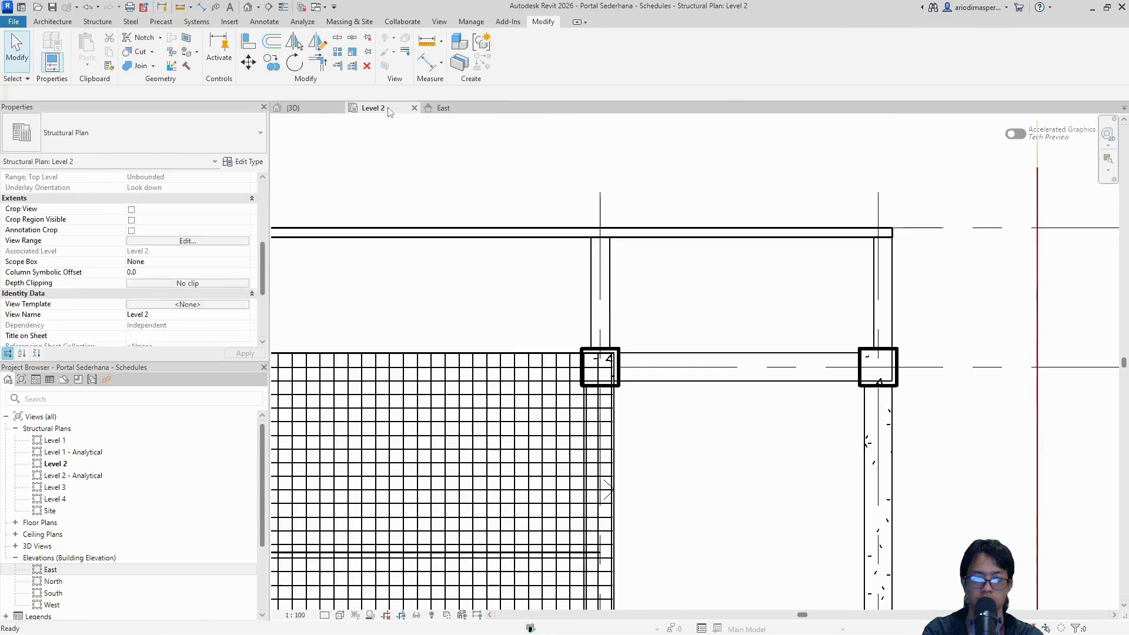
{"action": "left_click", "coordinate": [316, 110]}
{"action": "scroll", "coordinate": [494, 382], "scroll_direction": "up", "scroll_amount": 5}
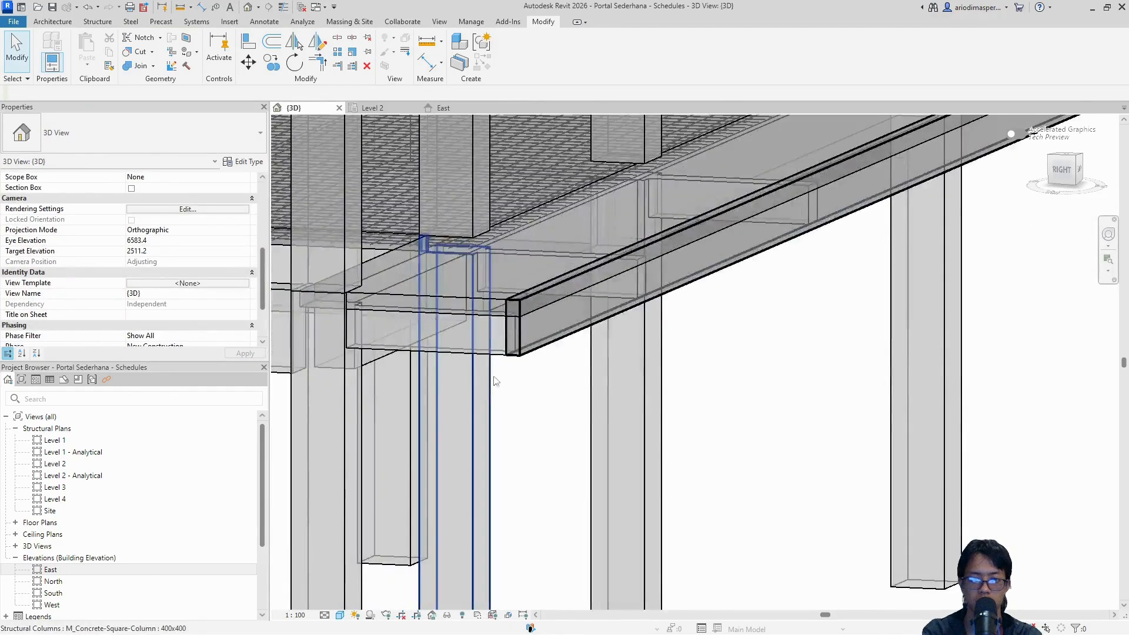
{"action": "scroll", "coordinate": [563, 355], "scroll_direction": "down", "scroll_amount": 8}
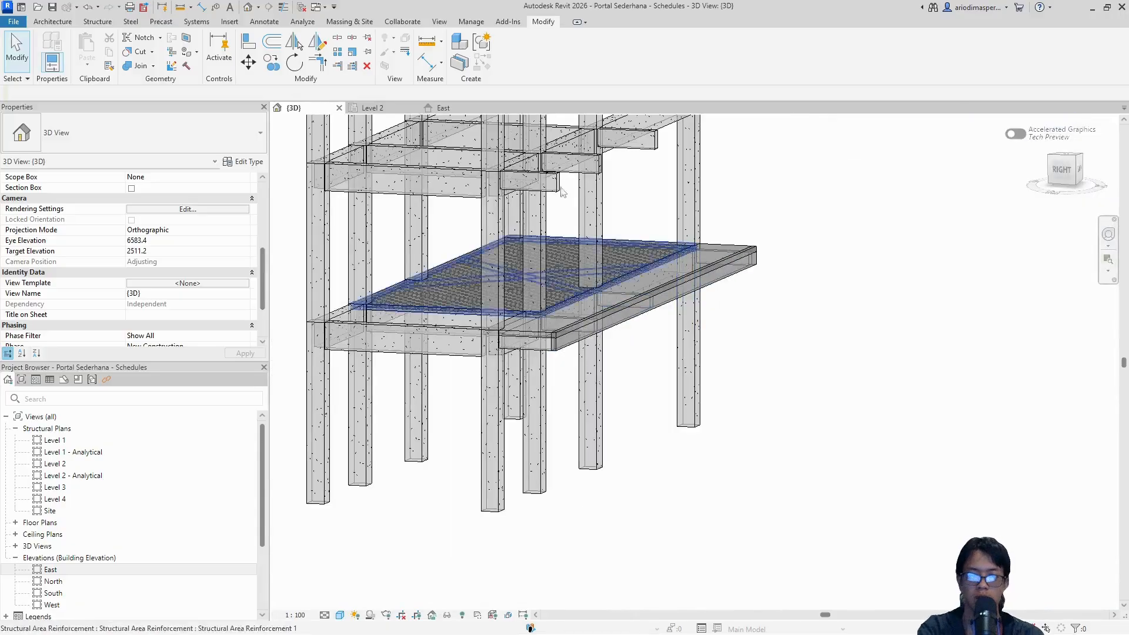
{"action": "left_click_drag", "start_coordinate": [1062, 176], "coordinate": [1077, 175]}
{"action": "left_click", "coordinate": [1077, 174]}
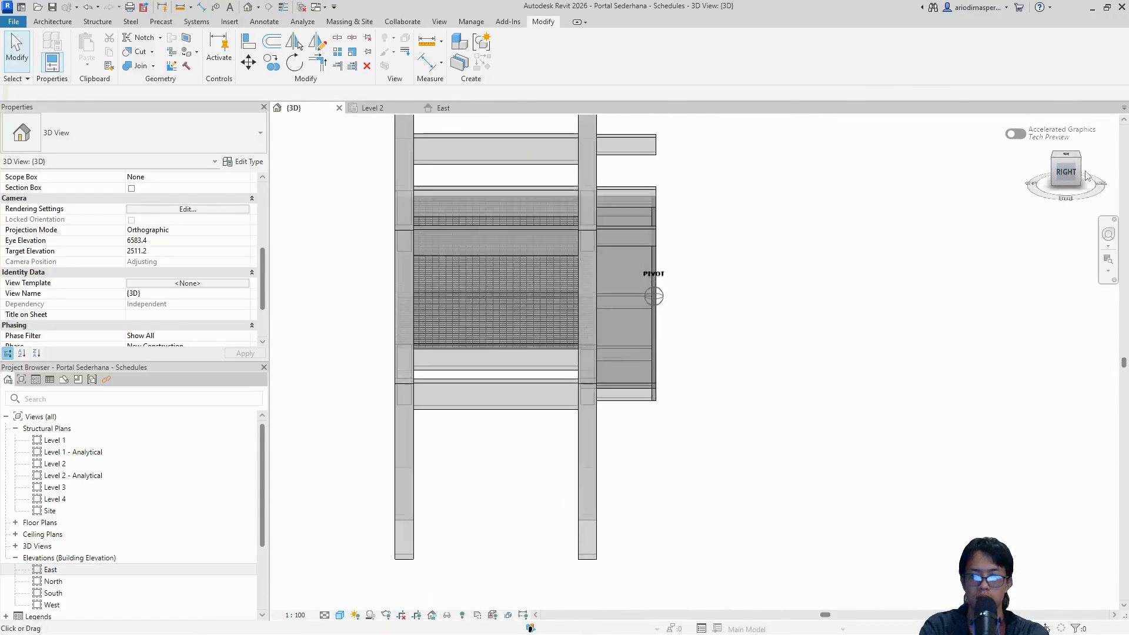
{"action": "scroll", "coordinate": [617, 265], "scroll_direction": "up", "scroll_amount": 3}
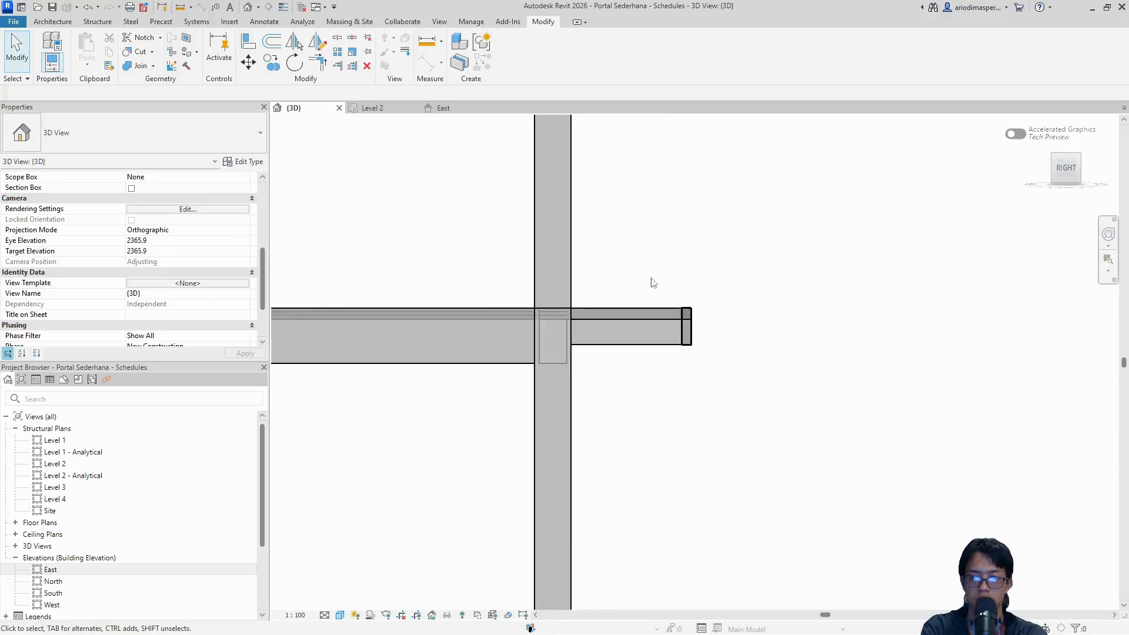
{"action": "left_click_drag", "start_coordinate": [1066, 168], "coordinate": [1067, 212]}
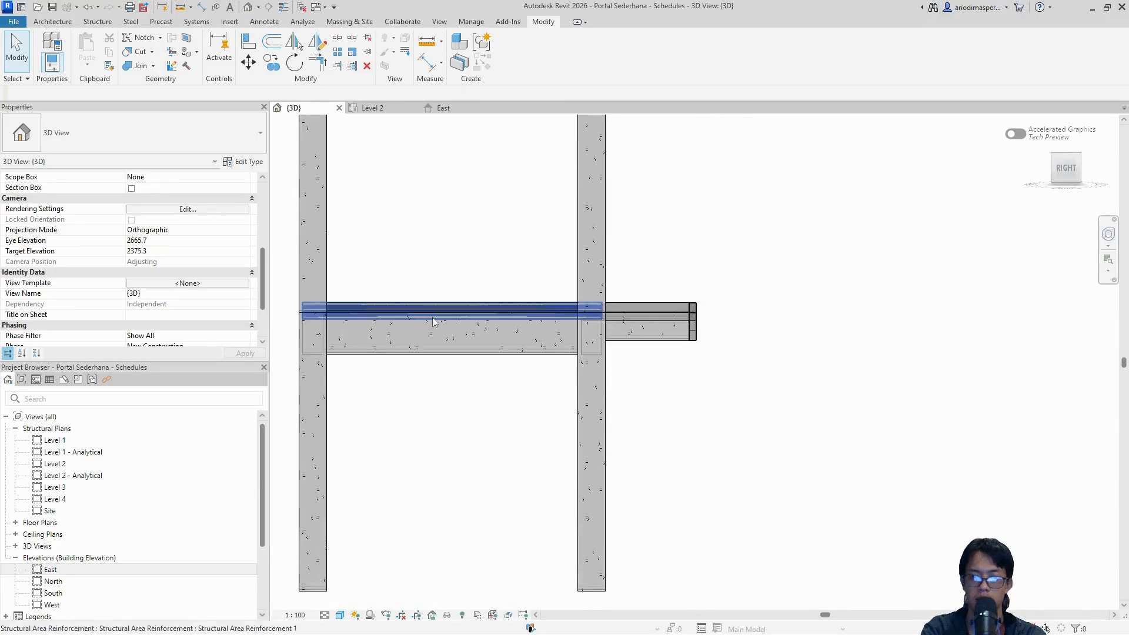
Start placing 13M rebar in the East elevation using rebar shape M_17A
{"action": "left_click", "coordinate": [426, 109]}
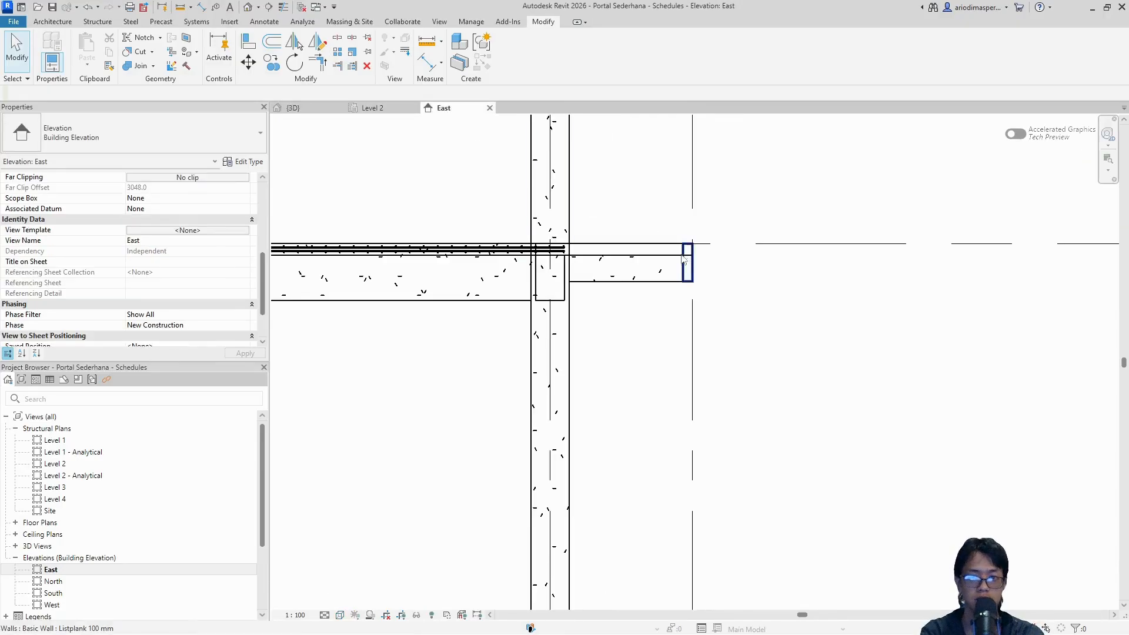
{"action": "left_click", "coordinate": [340, 614]}
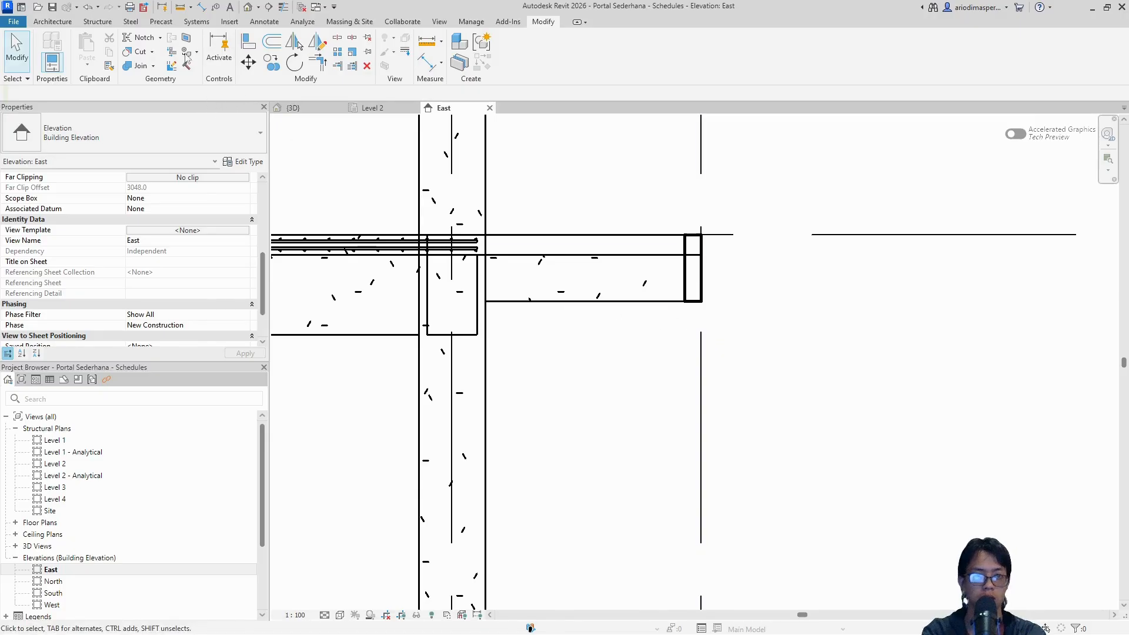
{"action": "left_click", "coordinate": [101, 24]}
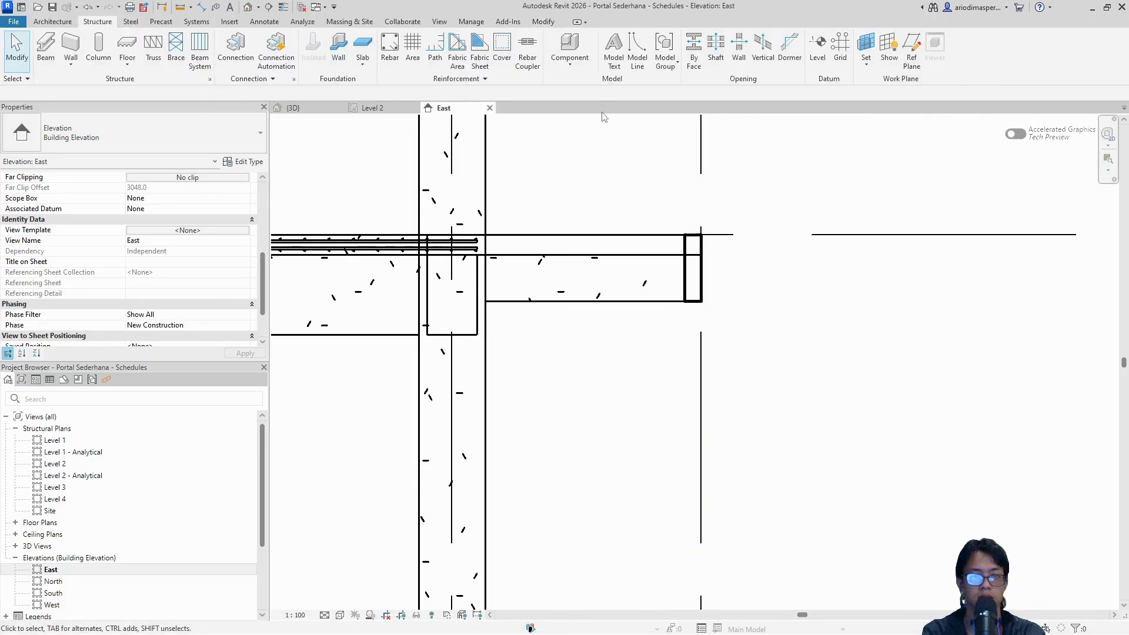
{"action": "left_click", "coordinate": [390, 53]}
{"action": "scroll", "coordinate": [1095, 252], "scroll_direction": "down", "scroll_amount": 6}
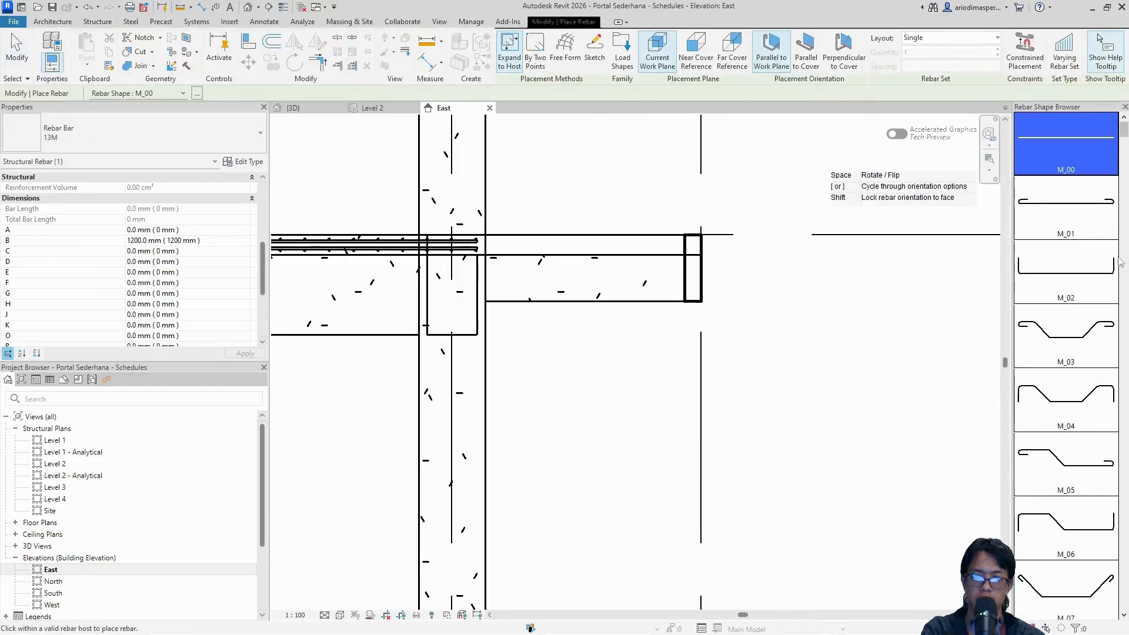
{"action": "scroll", "coordinate": [1096, 252], "scroll_direction": "down", "scroll_amount": 5}
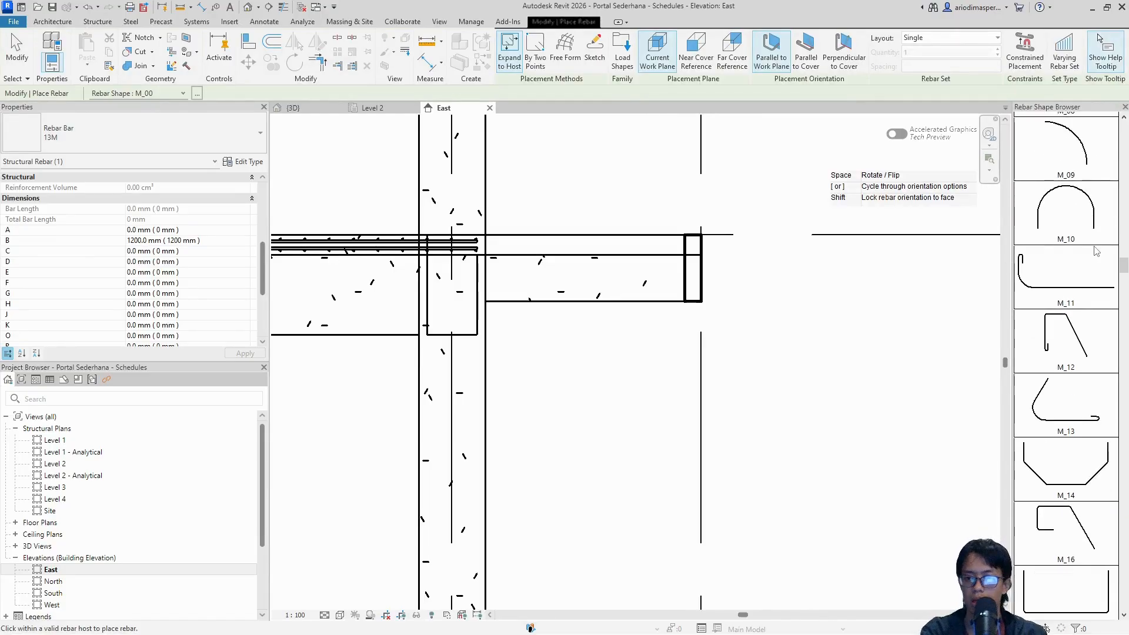
{"action": "scroll", "coordinate": [1096, 252], "scroll_direction": "down", "scroll_amount": 2}
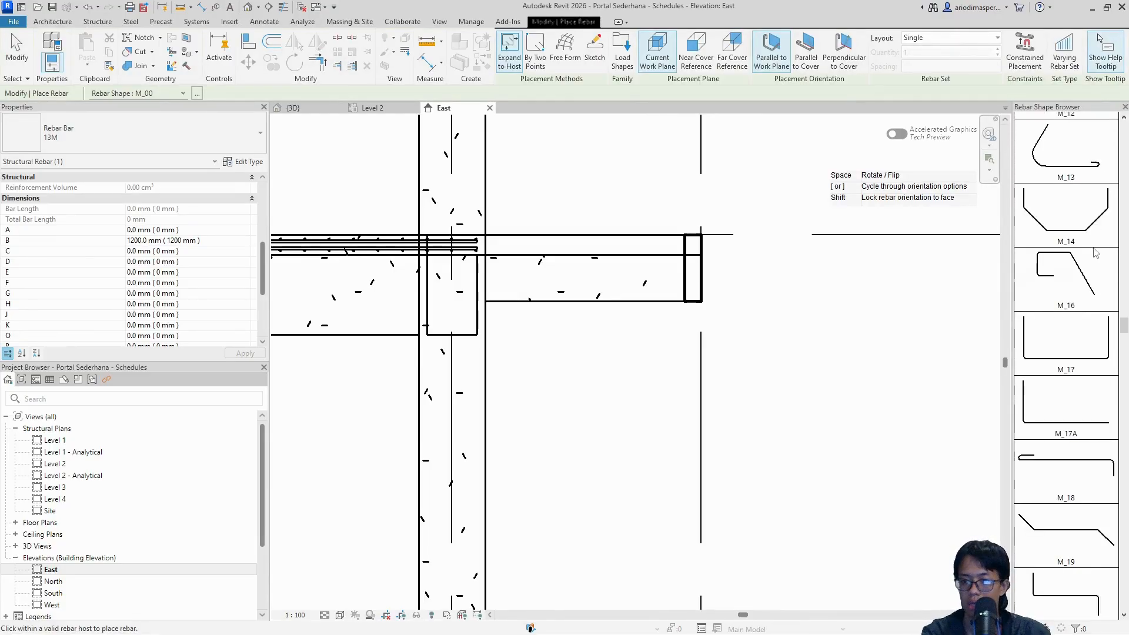
{"action": "left_click", "coordinate": [1078, 410]}
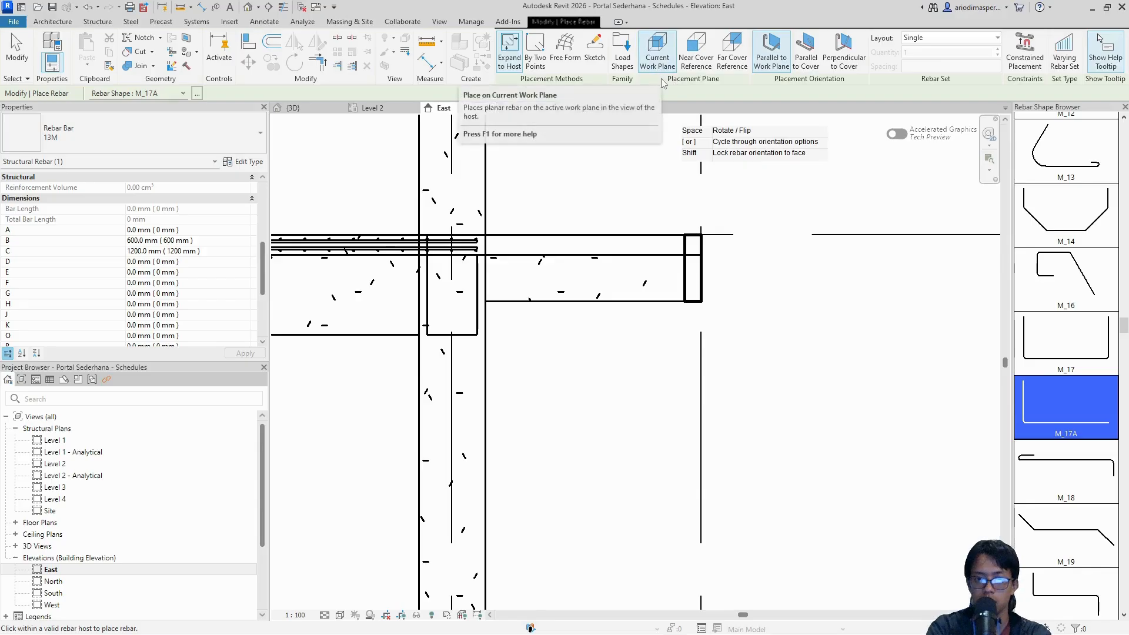
Place a single M_17A bar along the slab's top at the near cover reference, parallel to the work plane, with its short leg down at the Listplank
{"action": "left_click", "coordinate": [696, 56]}
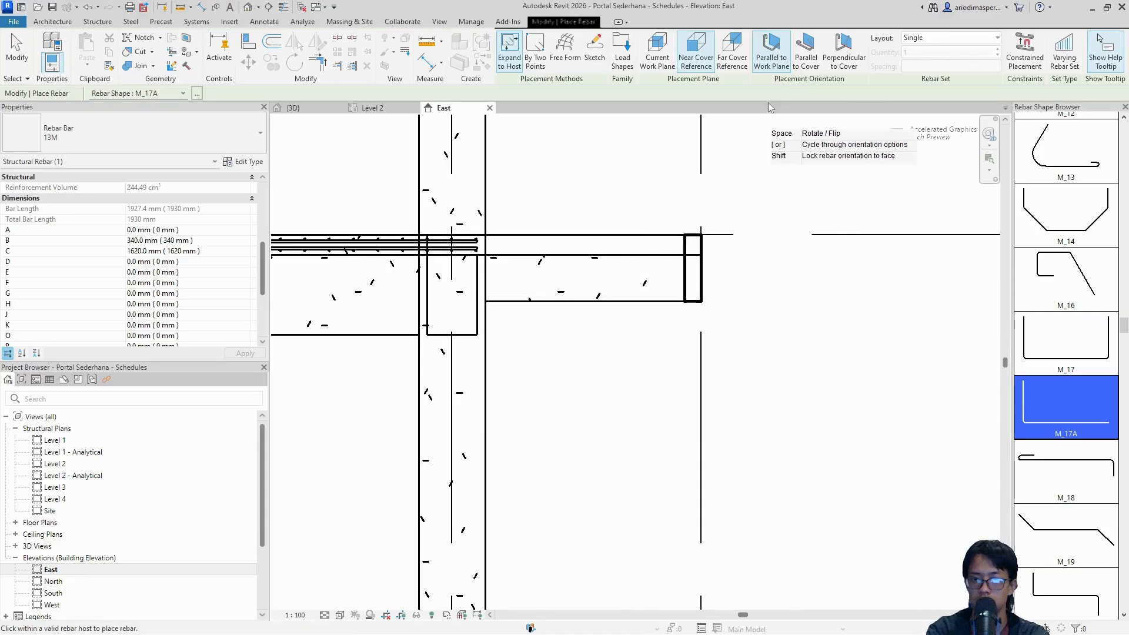
{"action": "left_click", "coordinate": [806, 54]}
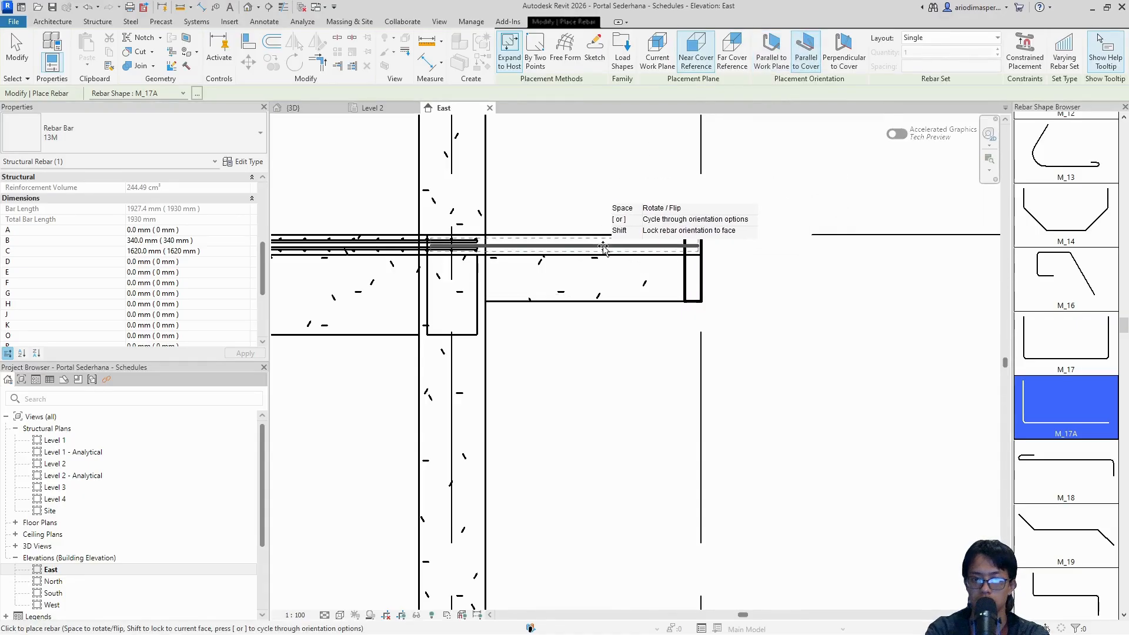
{"action": "left_click", "coordinate": [843, 54]}
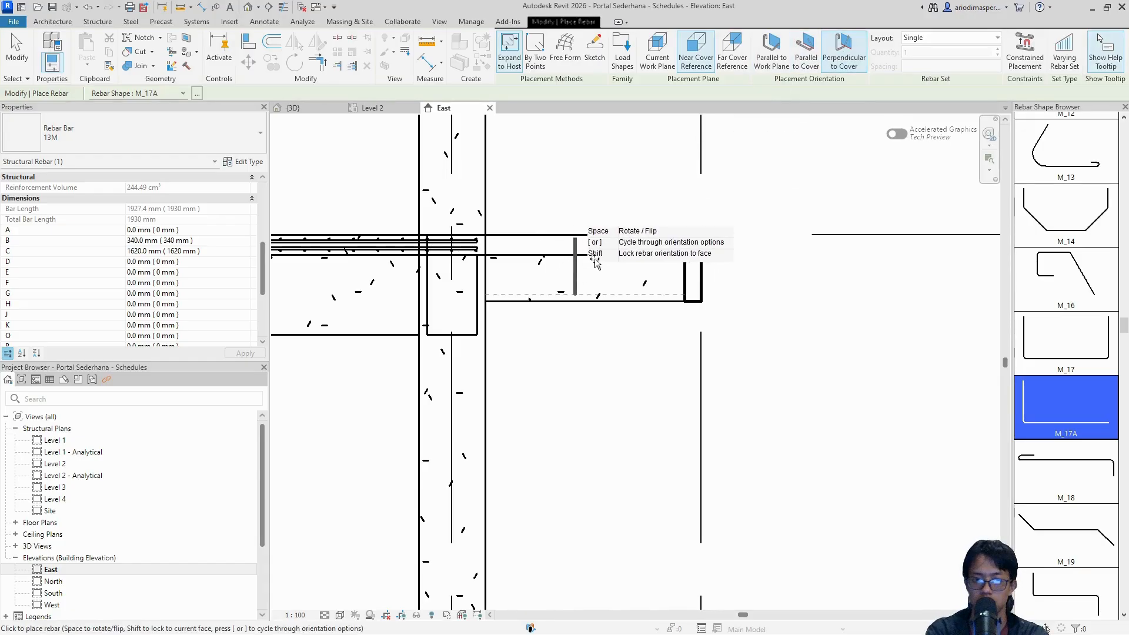
{"action": "left_click", "coordinate": [771, 58]}
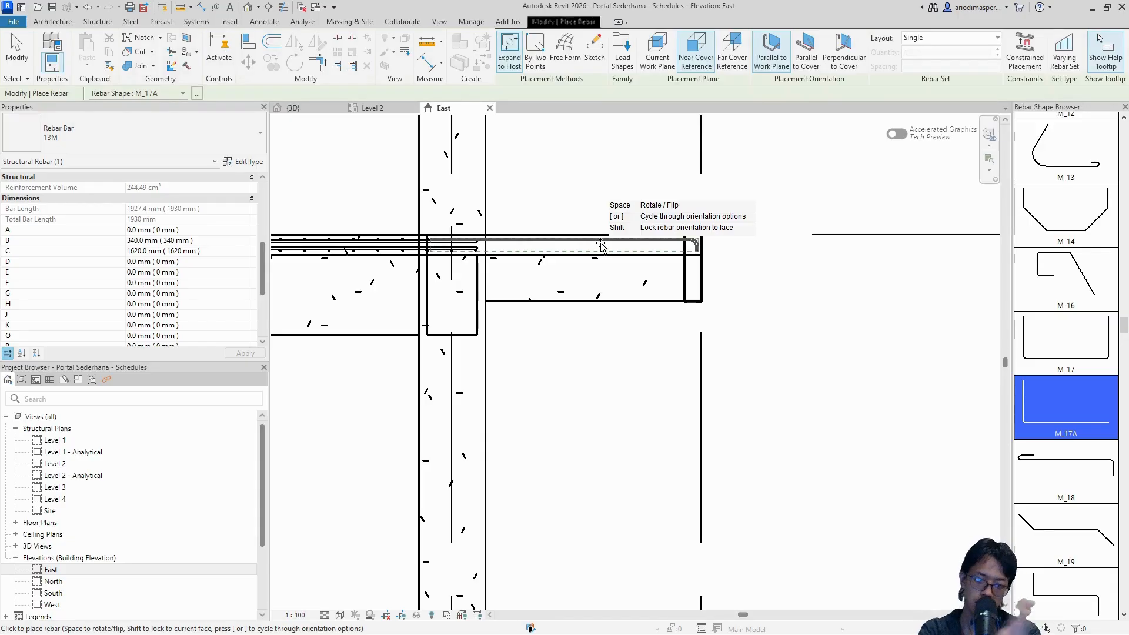
{"action": "scroll", "coordinate": [601, 244], "scroll_direction": "up", "scroll_amount": 1}
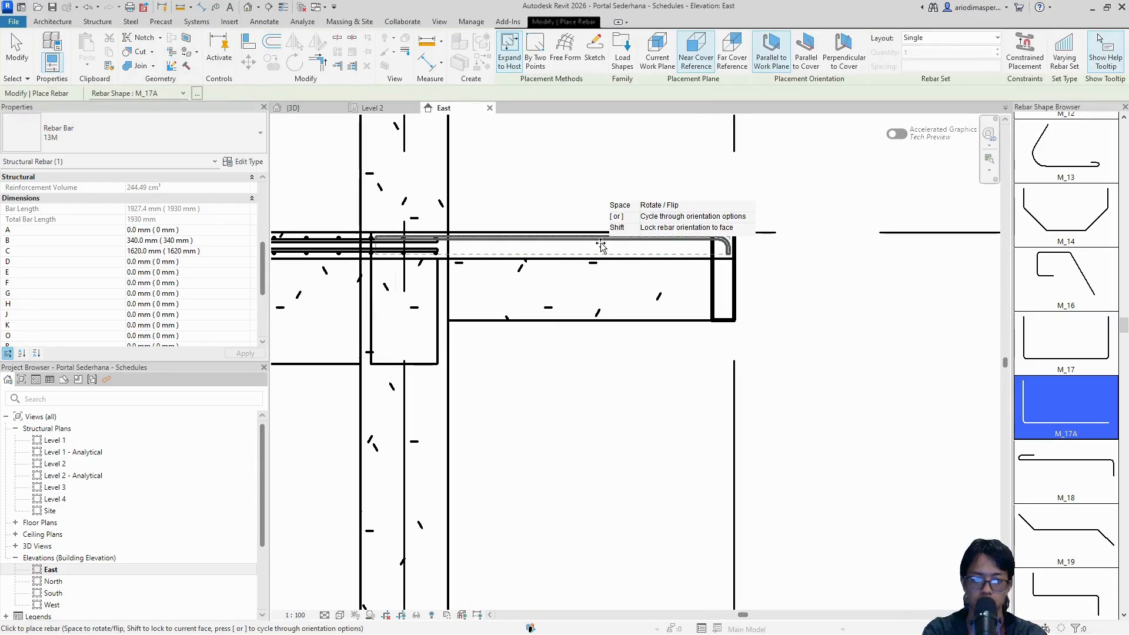
{"action": "left_click", "coordinate": [600, 244]}
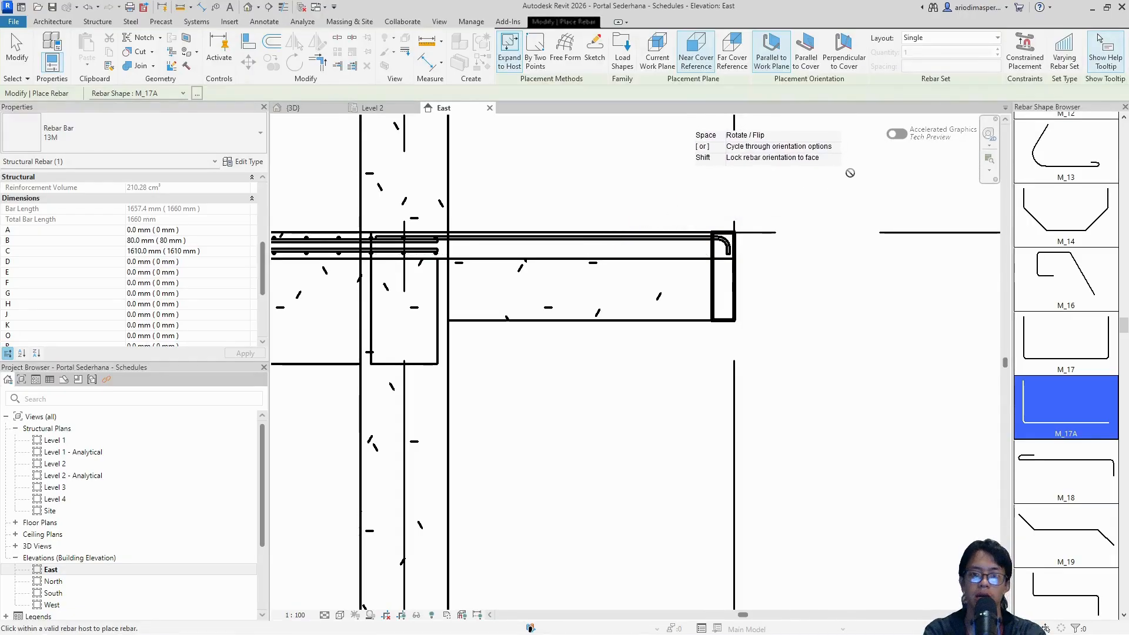
Edit the new bar's constraints so that its start-of-bar handle targets the bottom face of the Listplank wall
{"action": "key", "text": "Escape"}
{"action": "left_click", "coordinate": [729, 257]}
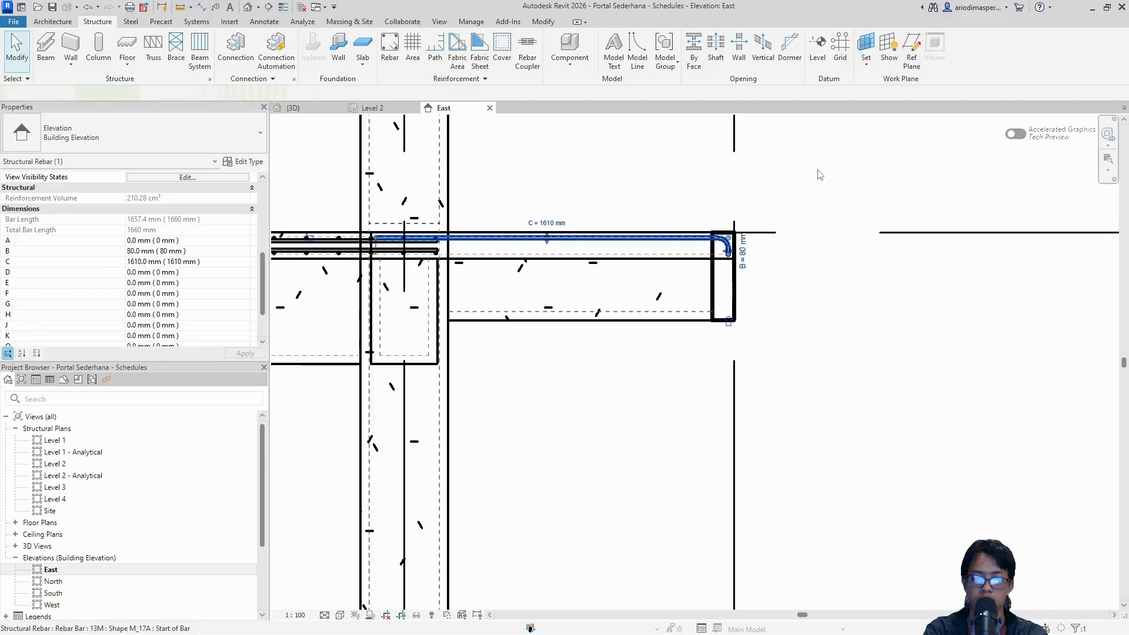
{"action": "scroll", "coordinate": [816, 171], "scroll_direction": "up", "scroll_amount": 1}
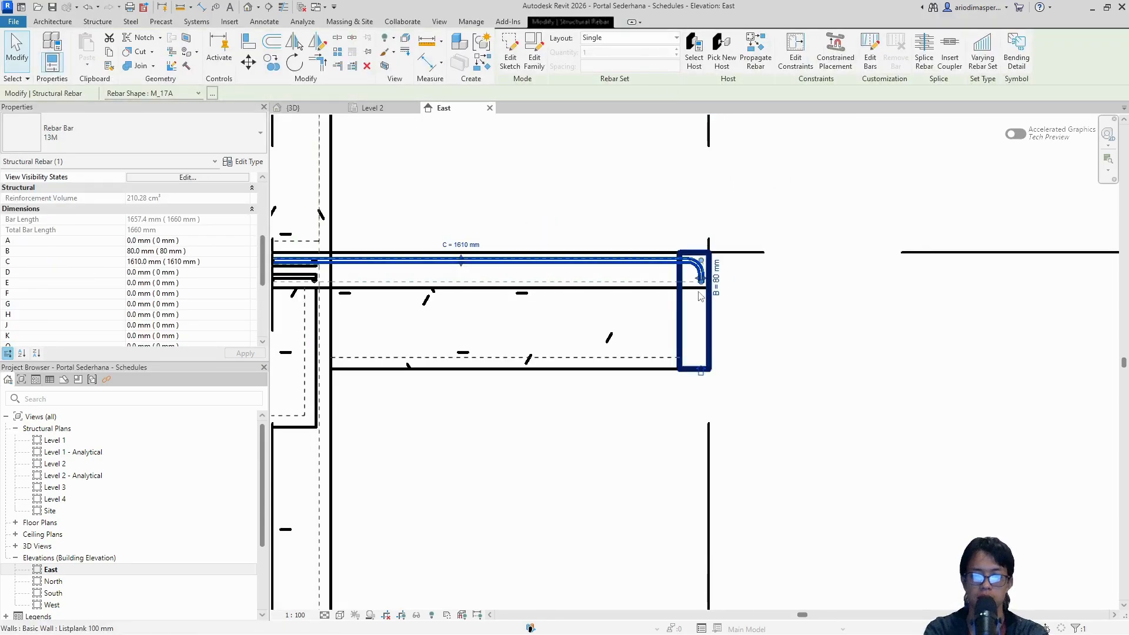
{"action": "scroll", "coordinate": [700, 294], "scroll_direction": "up", "scroll_amount": 2}
{"action": "scroll", "coordinate": [700, 295], "scroll_direction": "down", "scroll_amount": 2}
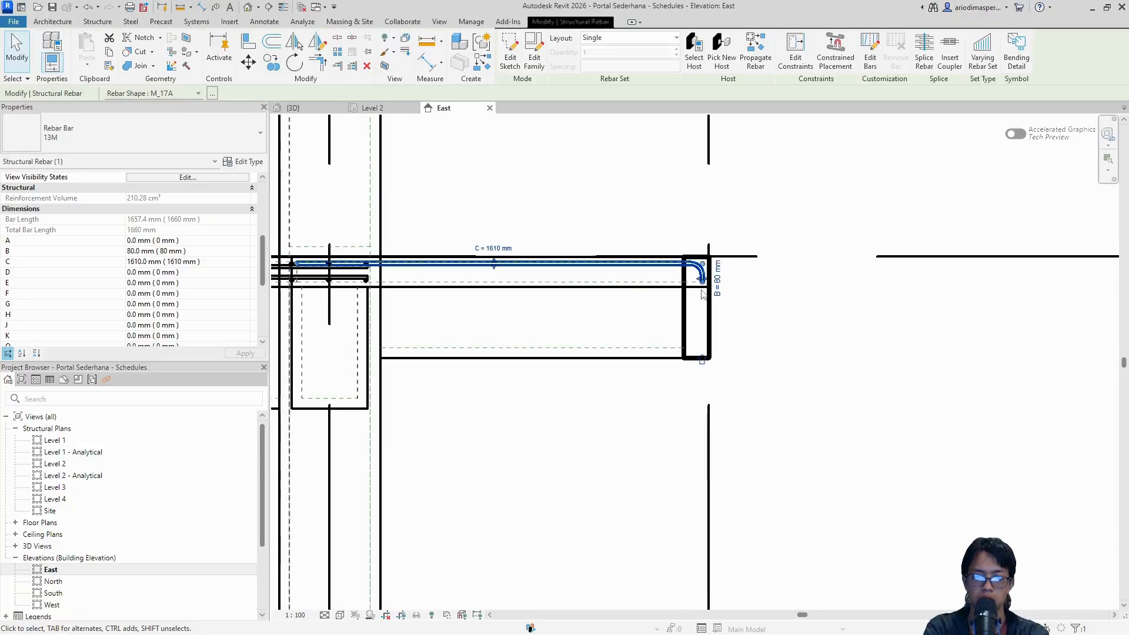
{"action": "left_click", "coordinate": [804, 70]}
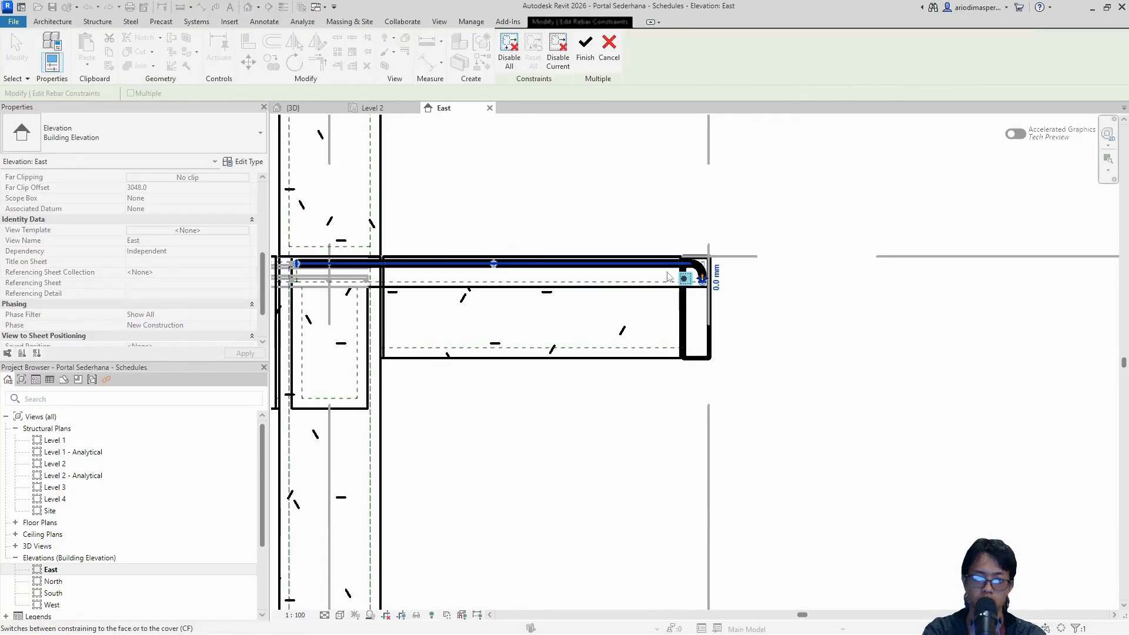
{"action": "scroll", "coordinate": [702, 281], "scroll_direction": "up", "scroll_amount": 5}
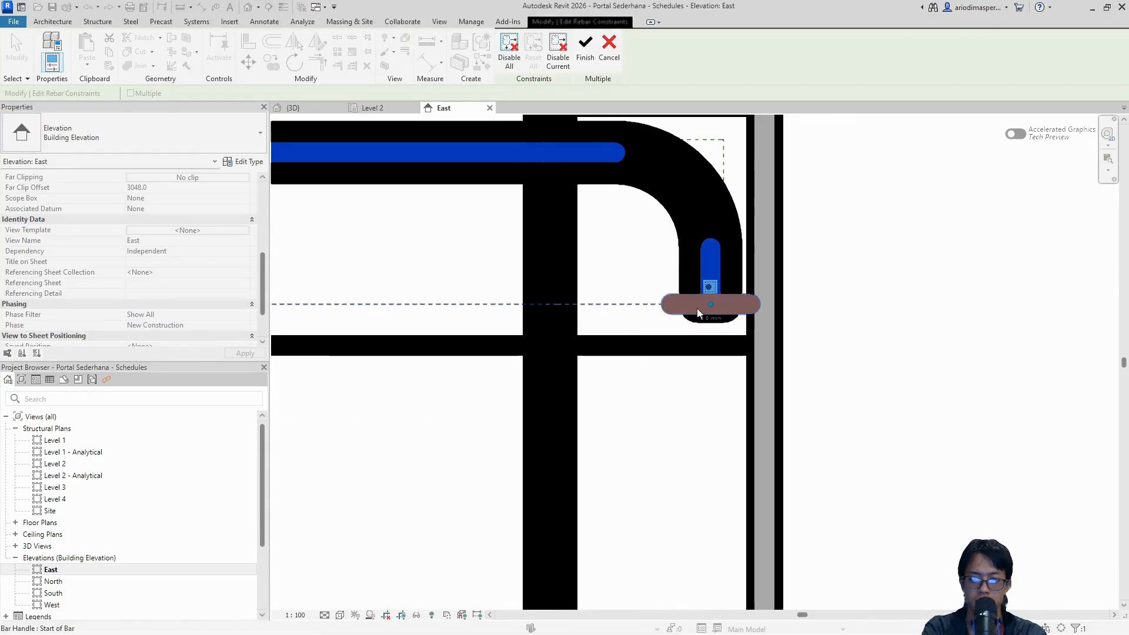
{"action": "left_click", "coordinate": [689, 300]}
{"action": "scroll", "coordinate": [689, 298], "scroll_direction": "down", "scroll_amount": 5}
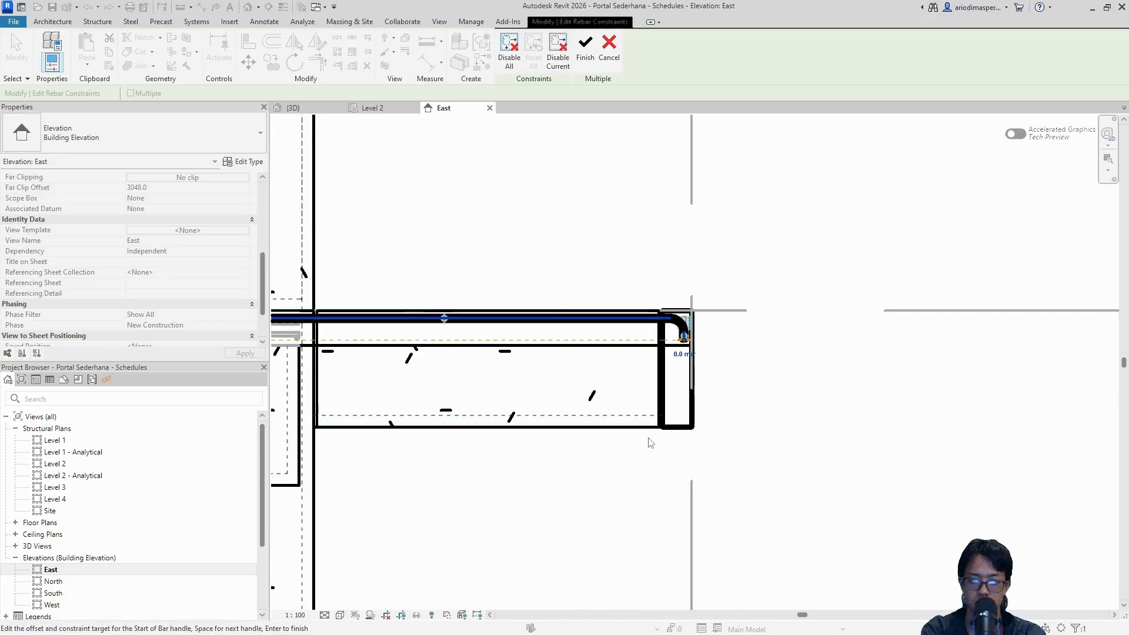
{"action": "scroll", "coordinate": [650, 441], "scroll_direction": "up", "scroll_amount": 2}
{"action": "left_click", "coordinate": [695, 421]}
{"action": "scroll", "coordinate": [660, 282], "scroll_direction": "up", "scroll_amount": 3}
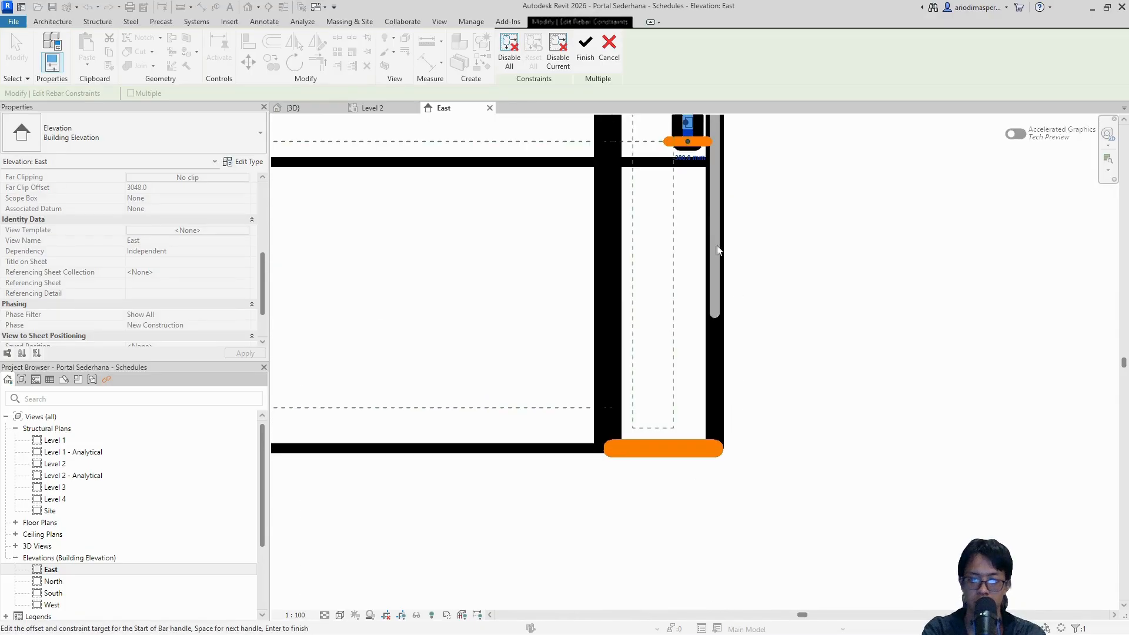
Set the start-of-bar handle's offset from the Listplank wall's bottom face to -20 mm
{"action": "scroll", "coordinate": [655, 237], "scroll_direction": "up", "scroll_amount": 4}
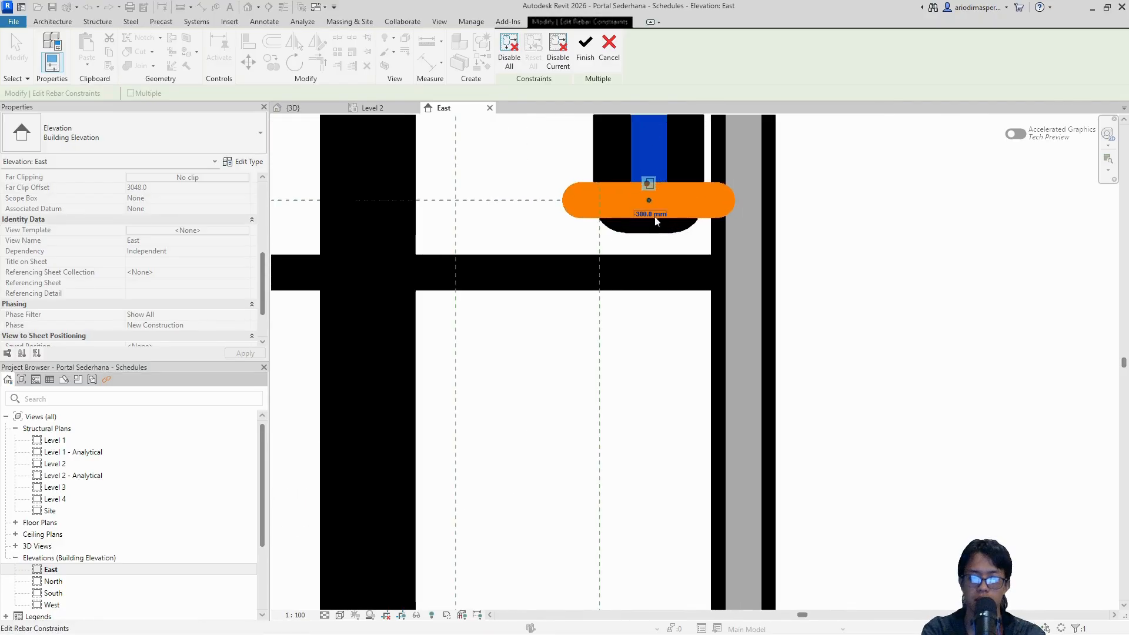
{"action": "left_click", "coordinate": [652, 214]}
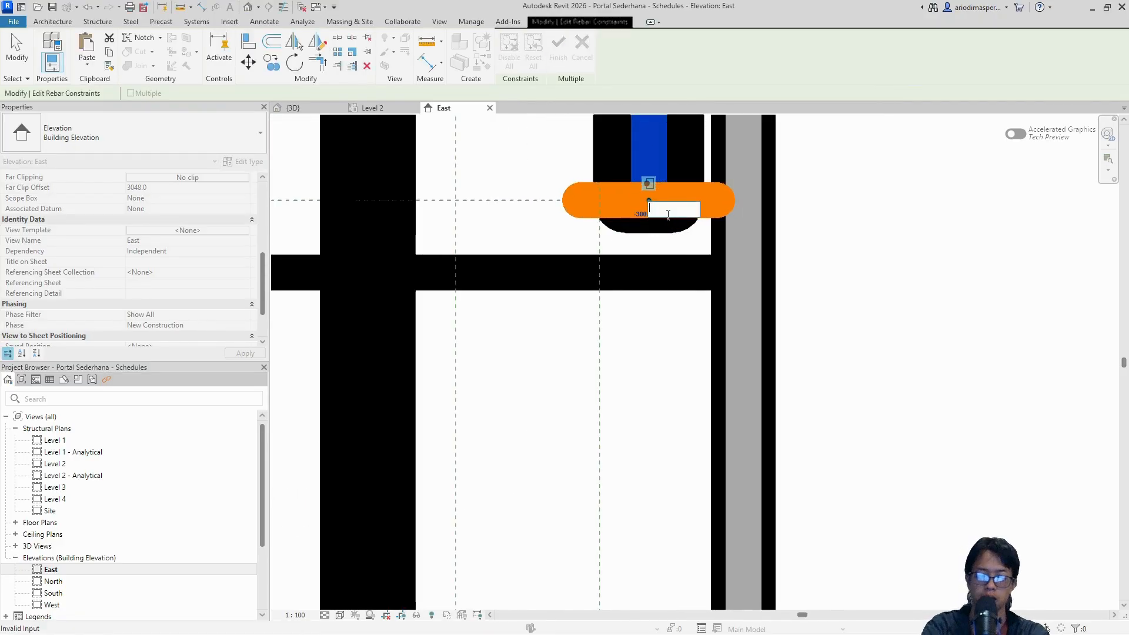
{"action": "type", "text": "-20"}
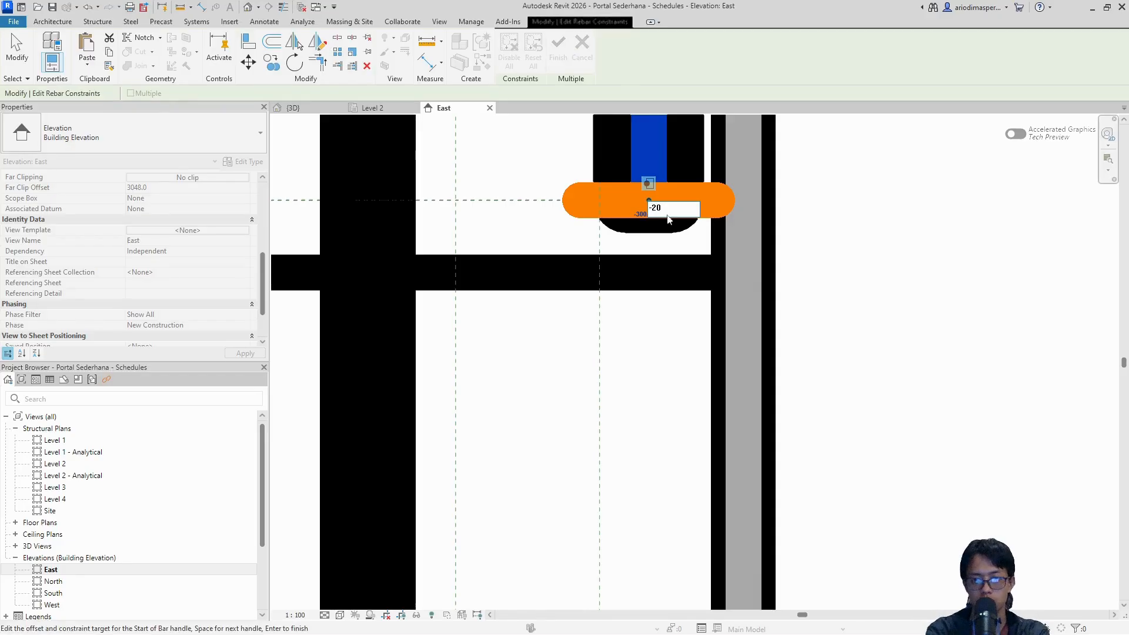
{"action": "key", "text": "Return"}
{"action": "scroll", "coordinate": [670, 217], "scroll_direction": "down", "scroll_amount": 4}
{"action": "scroll", "coordinate": [675, 520], "scroll_direction": "up", "scroll_amount": 2}
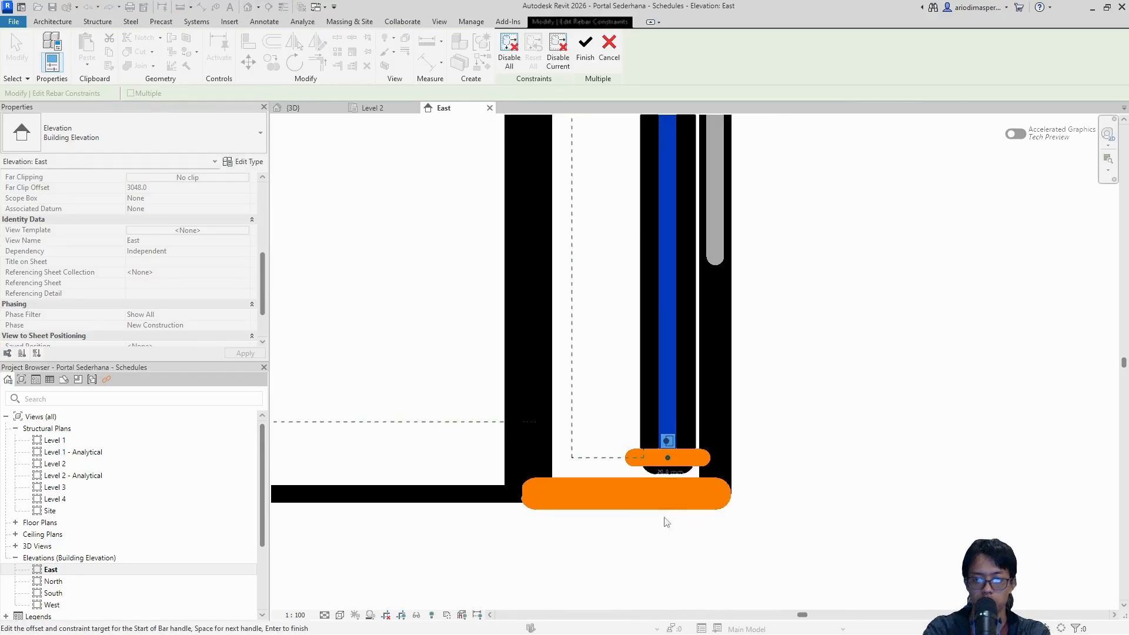
Finish the constraint edit of the bent rebar in the cantilever slab's edge wall and deselect the bar
{"action": "left_click", "coordinate": [585, 48]}
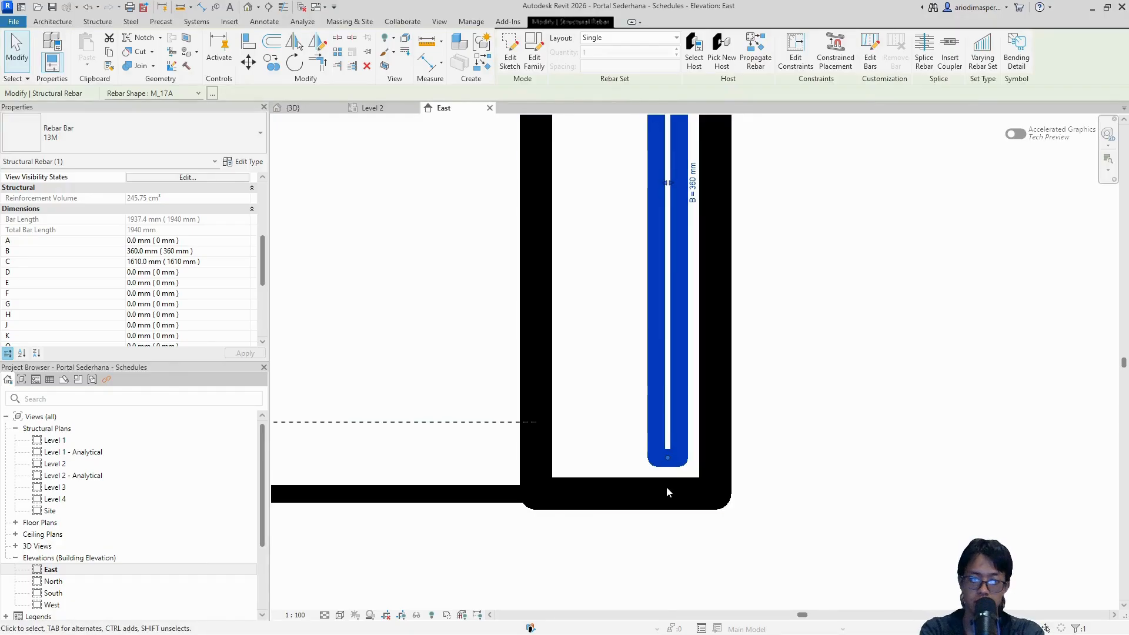
{"action": "scroll", "coordinate": [671, 494], "scroll_direction": "down", "scroll_amount": 3}
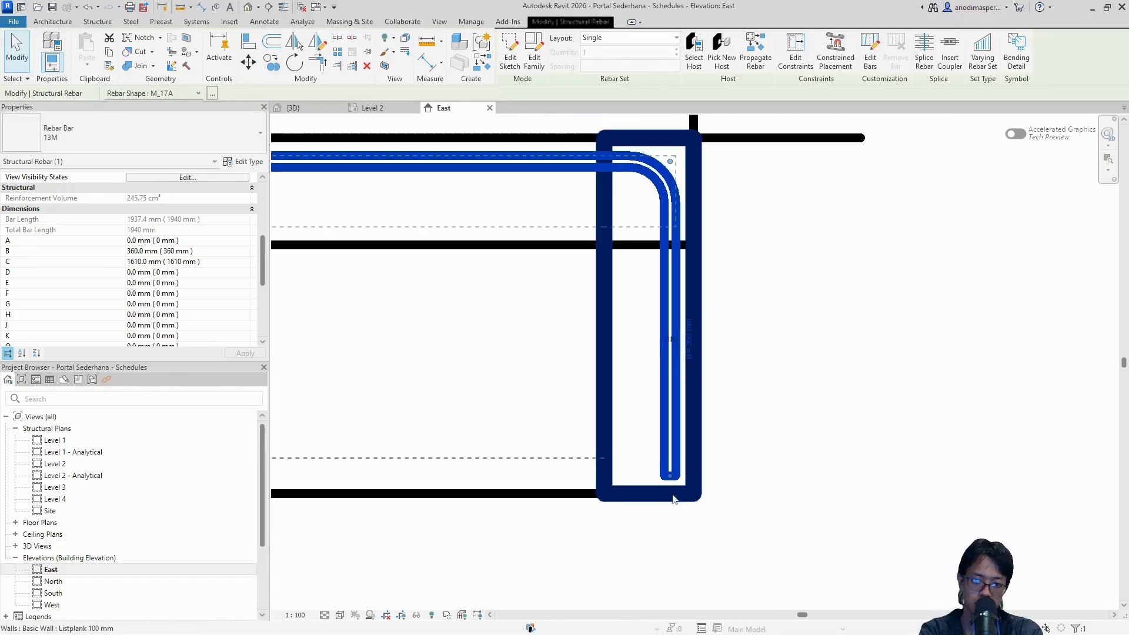
{"action": "scroll", "coordinate": [667, 496], "scroll_direction": "up", "scroll_amount": 2}
{"action": "scroll", "coordinate": [668, 490], "scroll_direction": "down", "scroll_amount": 2}
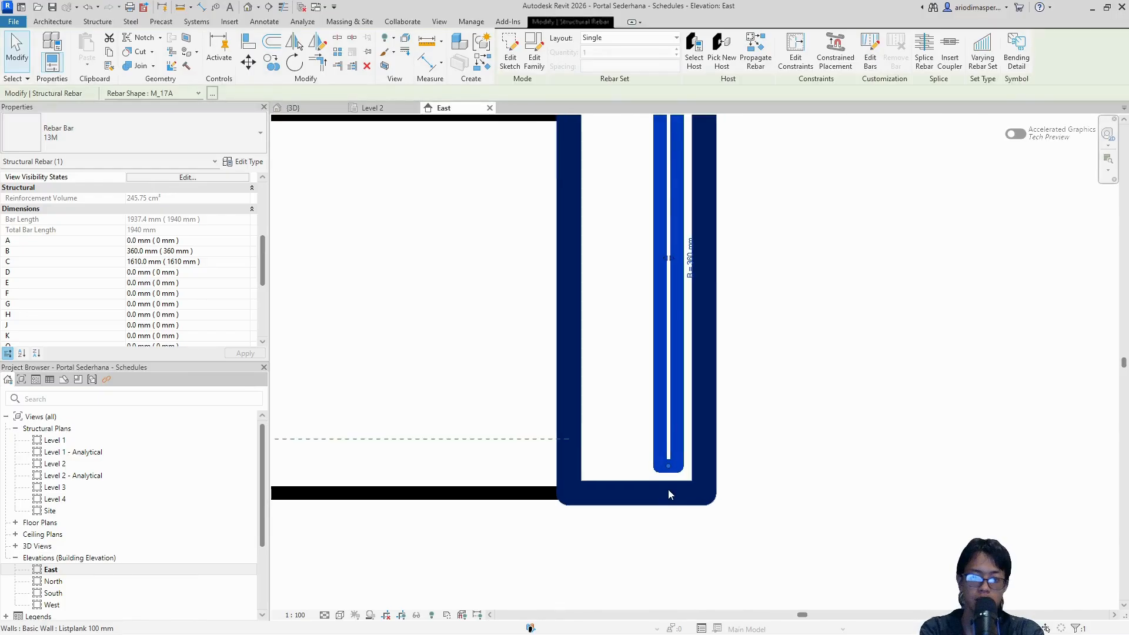
{"action": "scroll", "coordinate": [668, 493], "scroll_direction": "down", "scroll_amount": 3}
{"action": "left_click", "coordinate": [859, 292]}
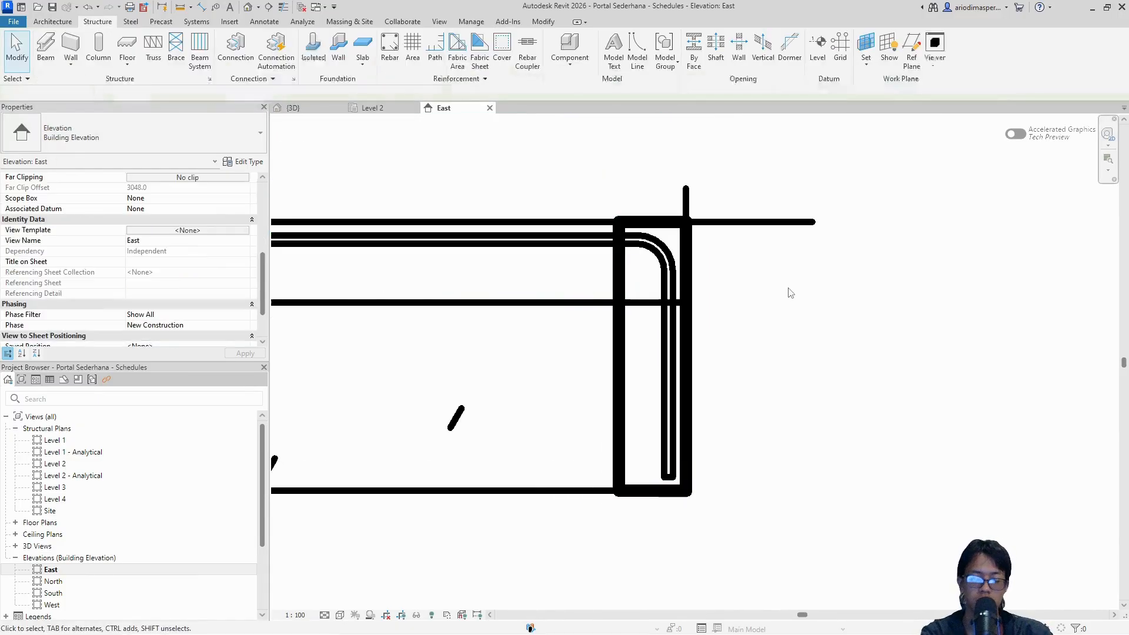
Set the rebar set layout of the bent top bar in the cantilever slab to Maximum Spacing at 150 mm
{"action": "scroll", "coordinate": [691, 319], "scroll_direction": "down", "scroll_amount": 1}
{"action": "middle_click_drag", "start_coordinate": [691, 319], "coordinate": [920, 309]}
{"action": "scroll", "coordinate": [503, 303], "scroll_direction": "down", "scroll_amount": 3}
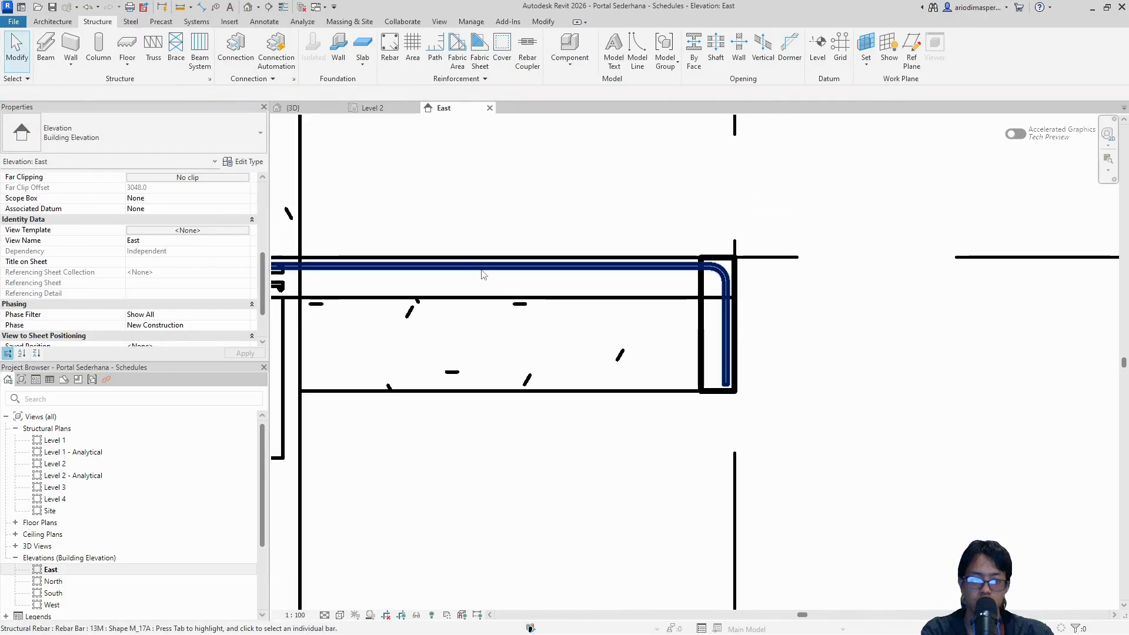
{"action": "left_click", "coordinate": [484, 274]}
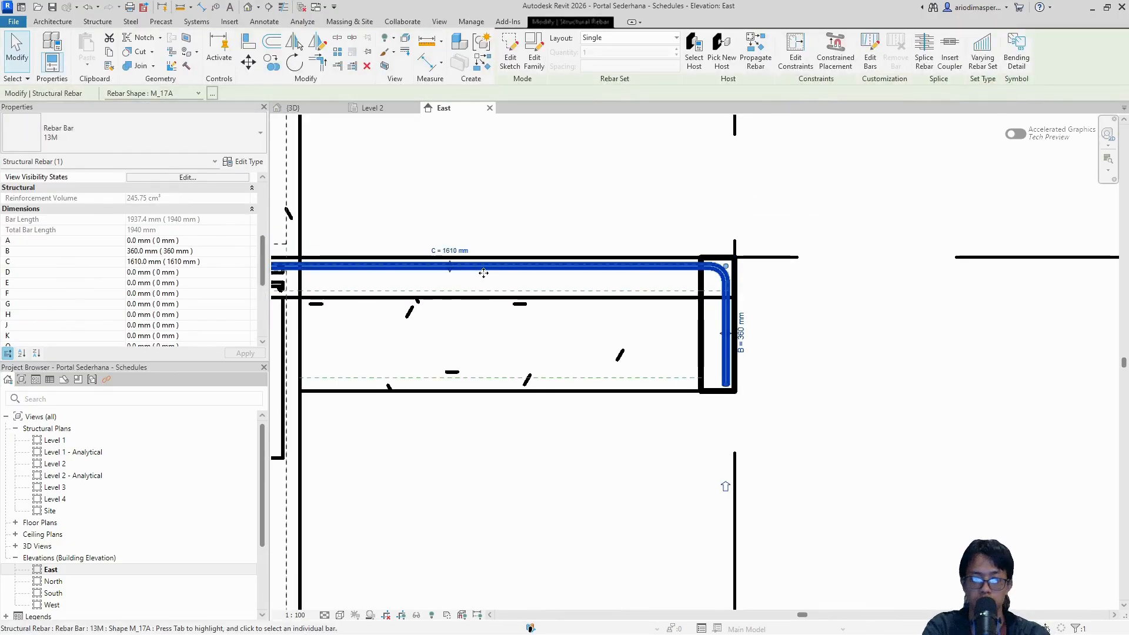
{"action": "left_click", "coordinate": [640, 40]}
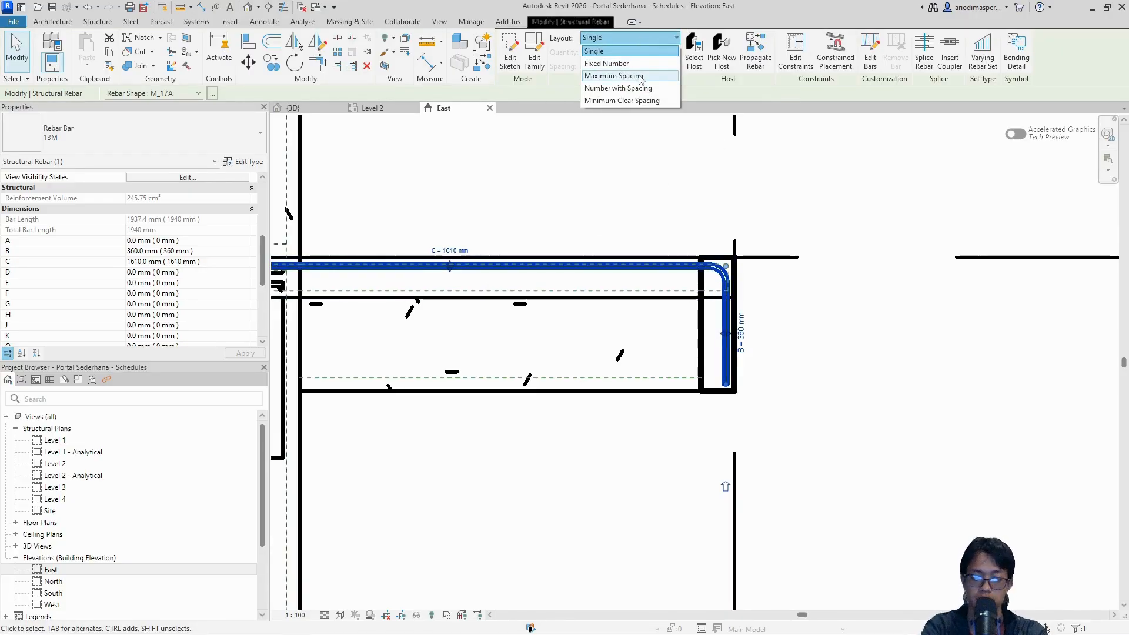
{"action": "left_click", "coordinate": [632, 77]}
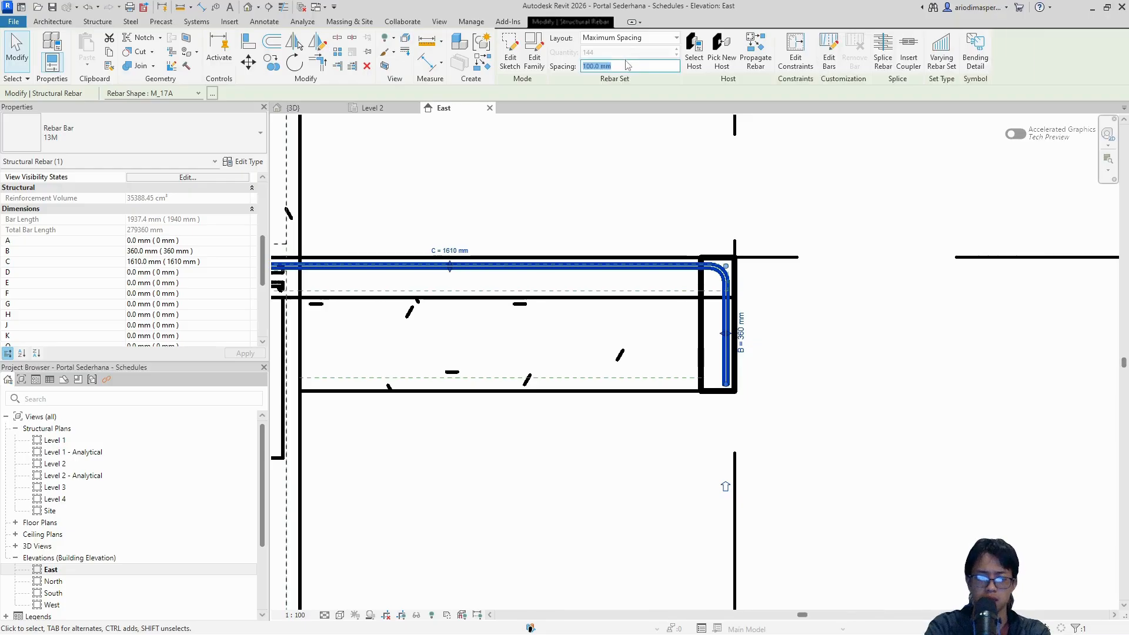
{"action": "key", "text": "Return"}
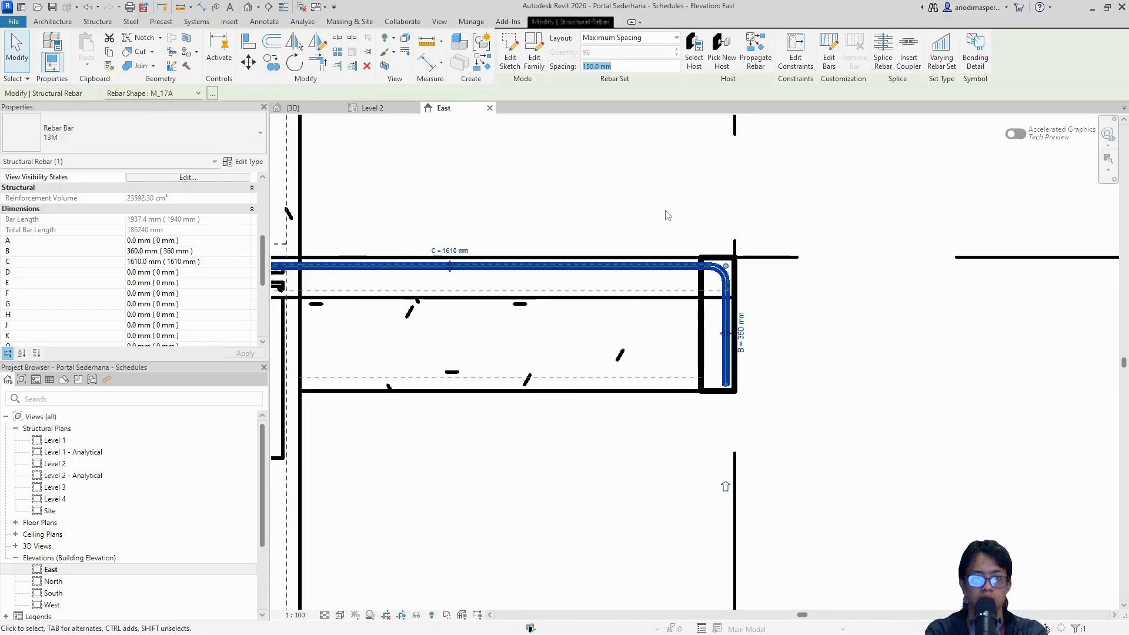
Check in the 3D view how the bent bars are distributed along the cantilever slab and its edge wall
{"action": "left_click", "coordinate": [294, 108]}
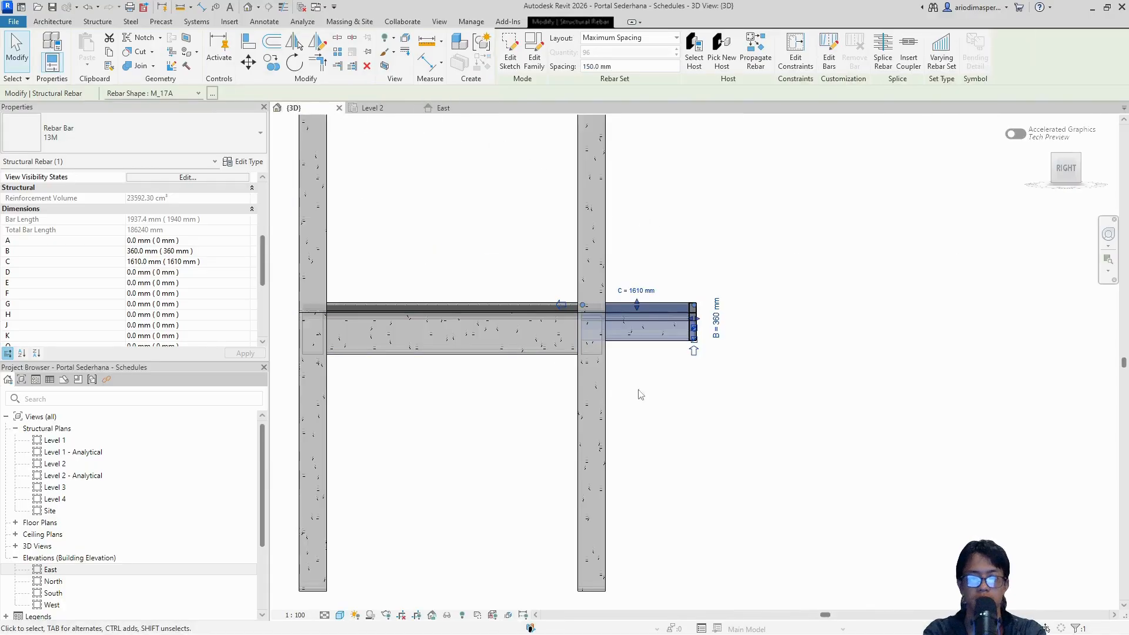
{"action": "left_click", "coordinate": [1053, 155]}
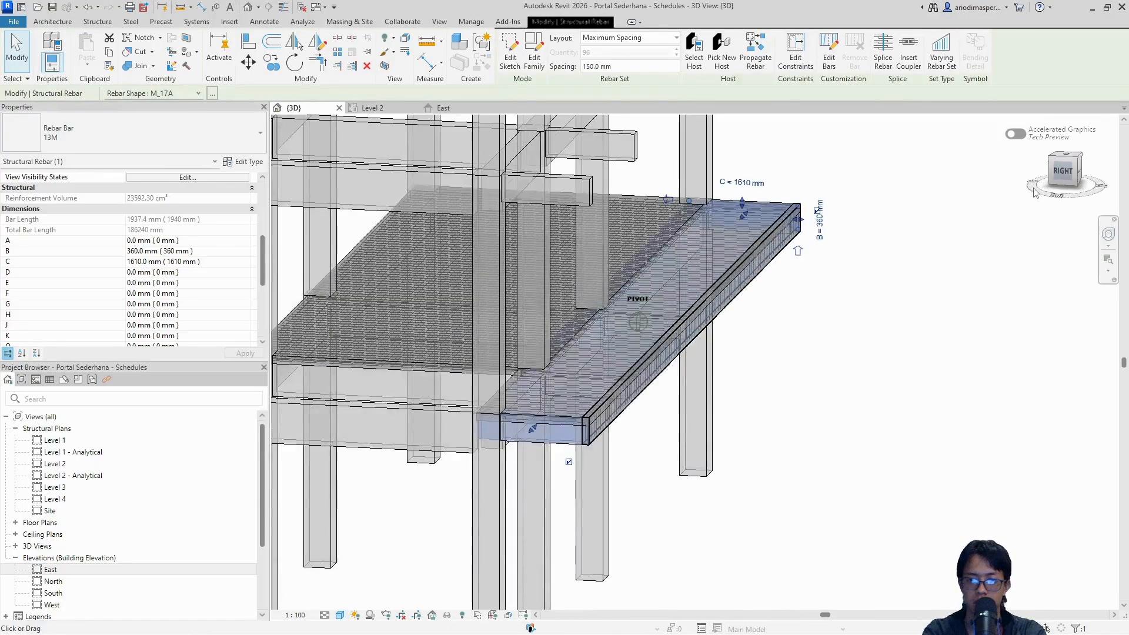
{"action": "scroll", "coordinate": [573, 458], "scroll_direction": "up", "scroll_amount": 5}
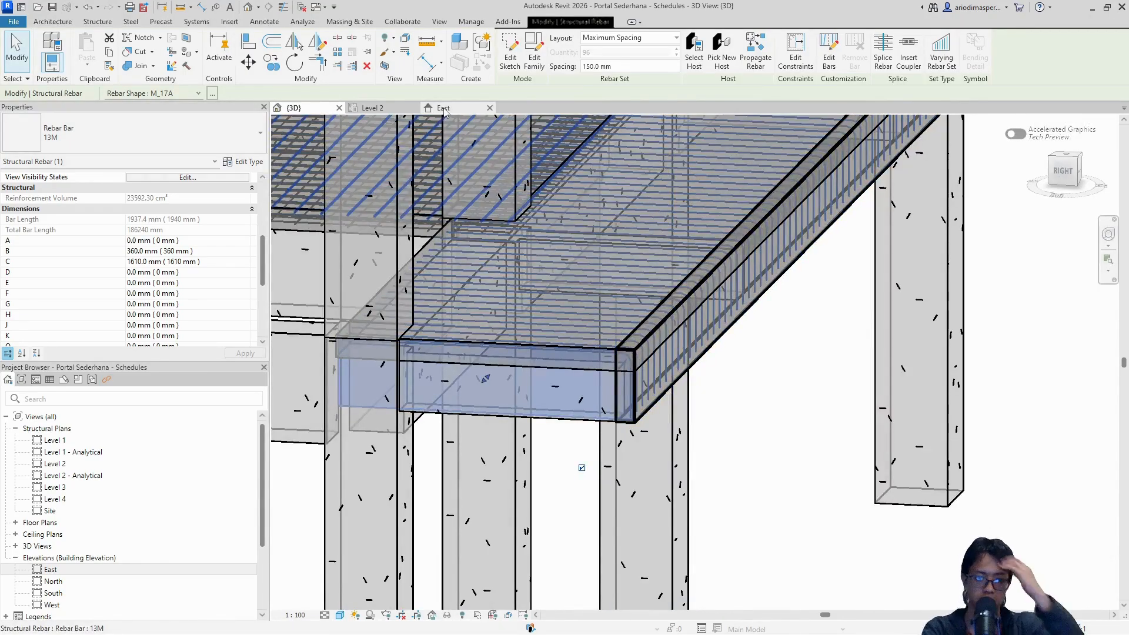
Examine the bent bar in the East elevation, from its overlap with the floor reinforcement at the column to its end in the edge wall
{"action": "left_click", "coordinate": [444, 110]}
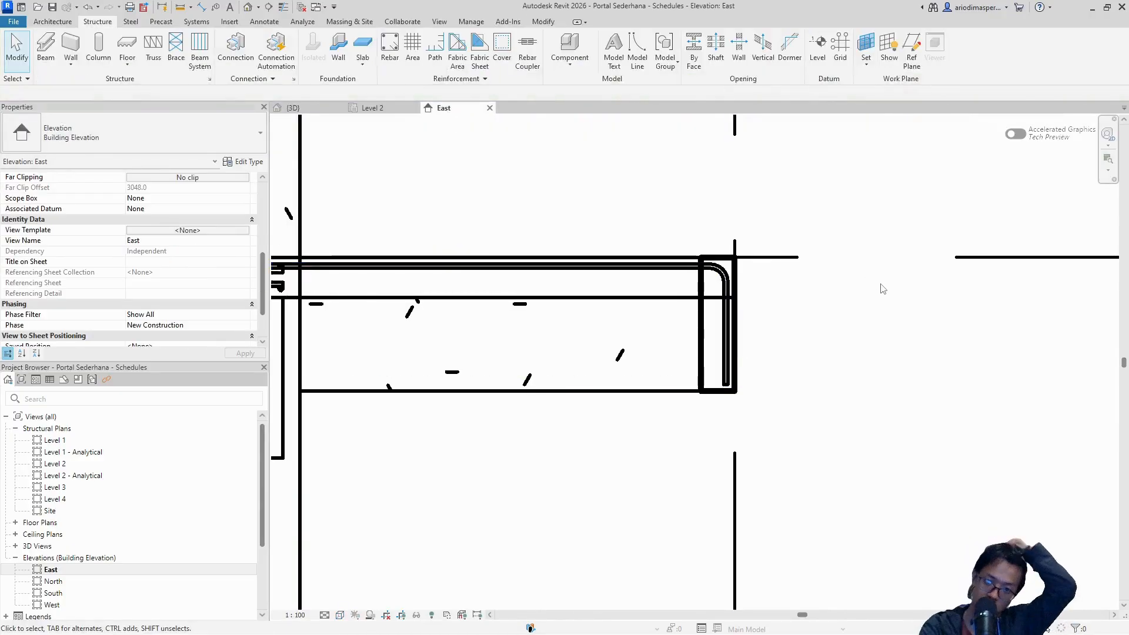
{"action": "scroll", "coordinate": [528, 280], "scroll_direction": "up", "scroll_amount": 2}
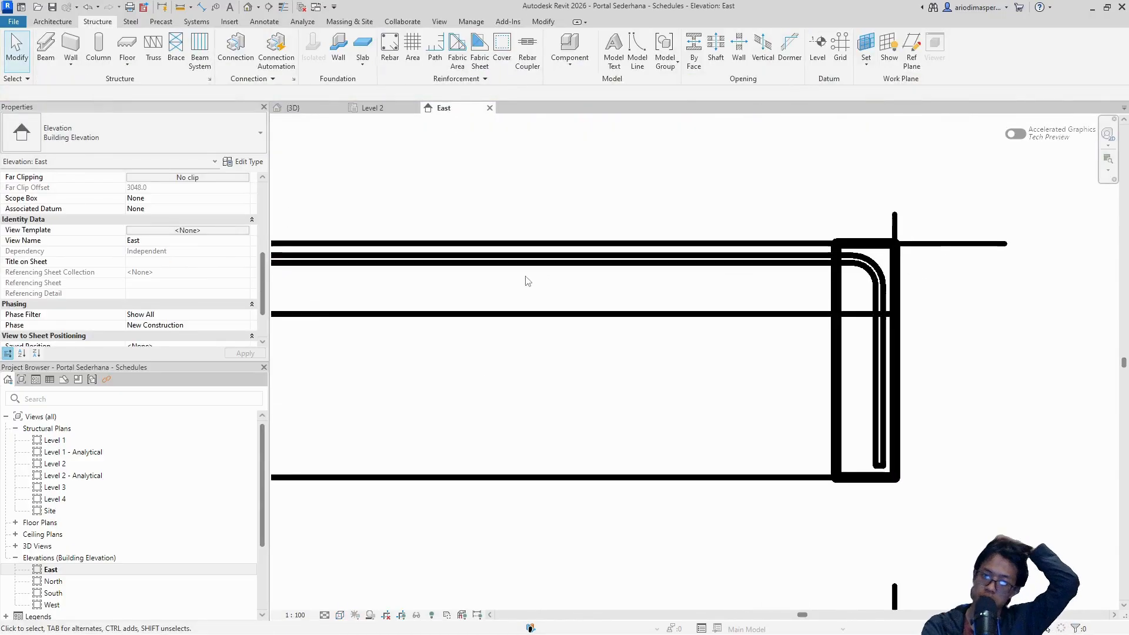
{"action": "left_click", "coordinate": [811, 265]}
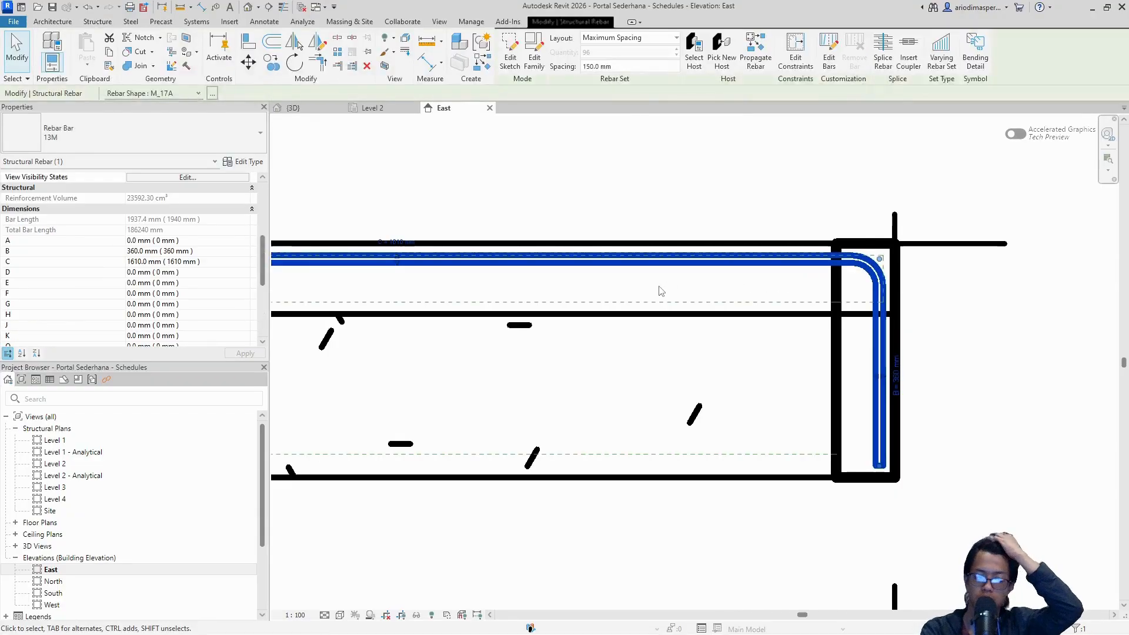
{"action": "middle_click_drag", "start_coordinate": [660, 290], "coordinate": [728, 294]}
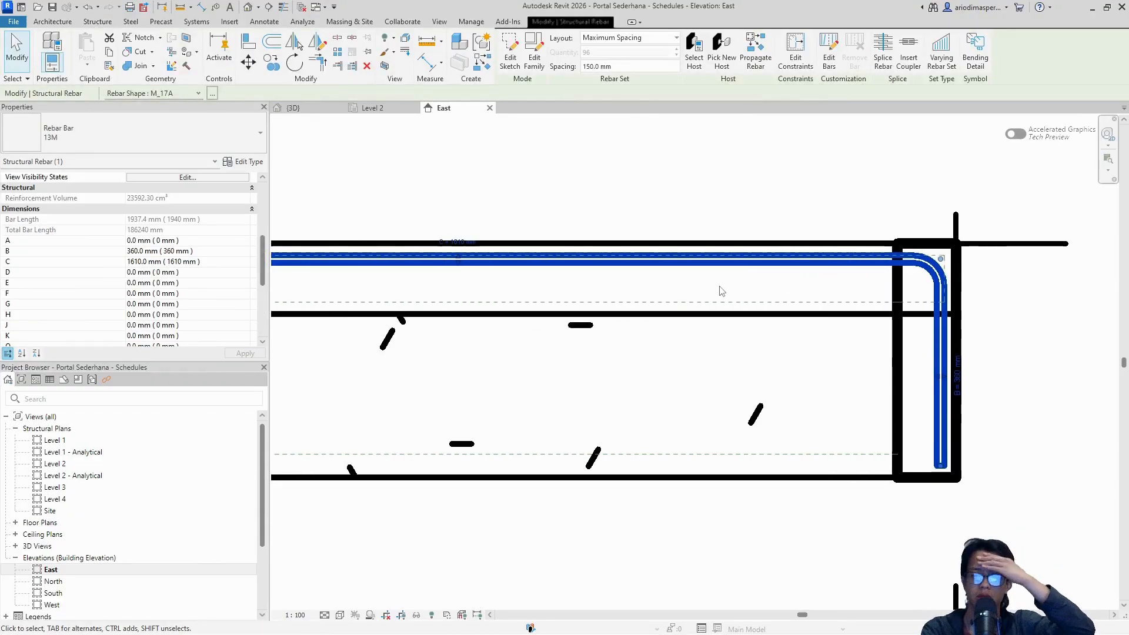
{"action": "middle_click_drag", "start_coordinate": [276, 316], "coordinate": [676, 306]}
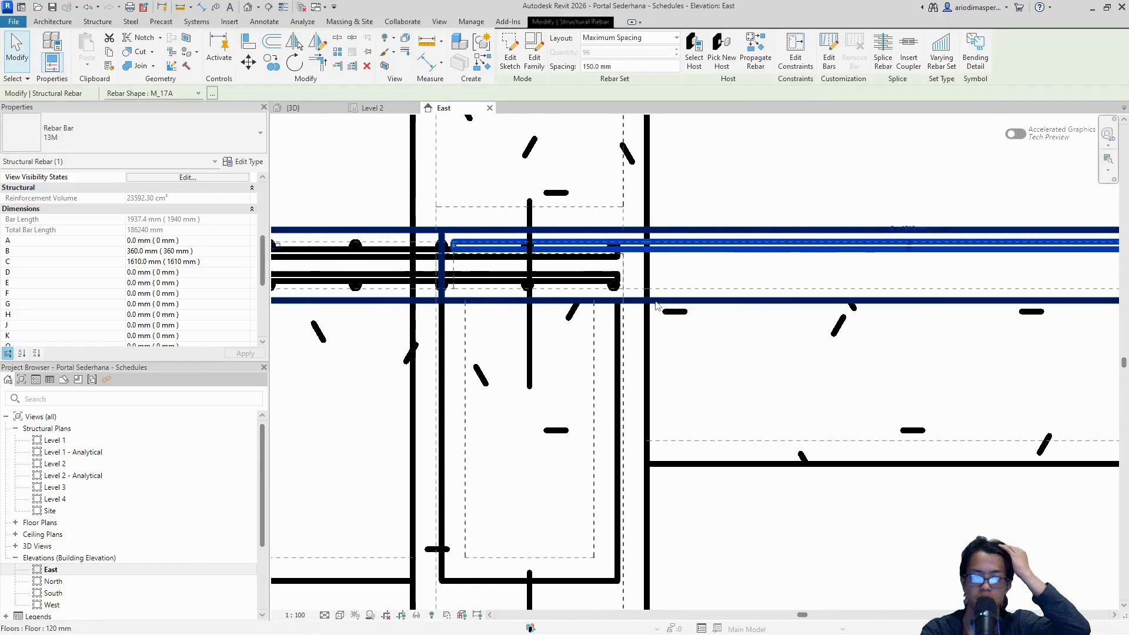
{"action": "left_click", "coordinate": [700, 316]}
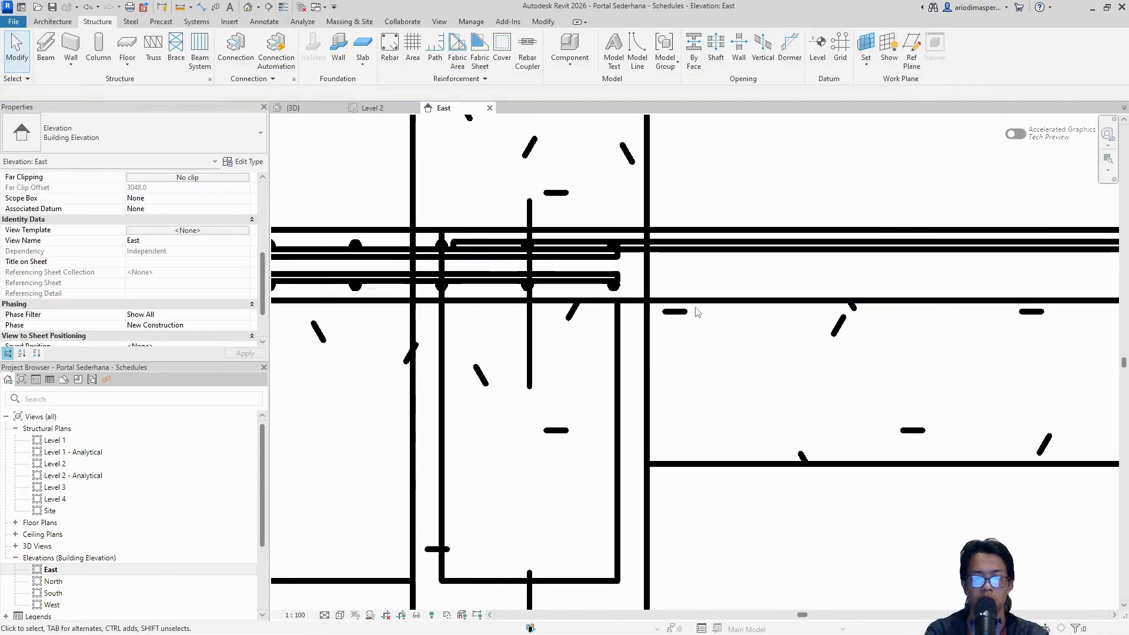
{"action": "scroll", "coordinate": [597, 254], "scroll_direction": "up", "scroll_amount": 3}
{"action": "scroll", "coordinate": [611, 267], "scroll_direction": "down", "scroll_amount": 6}
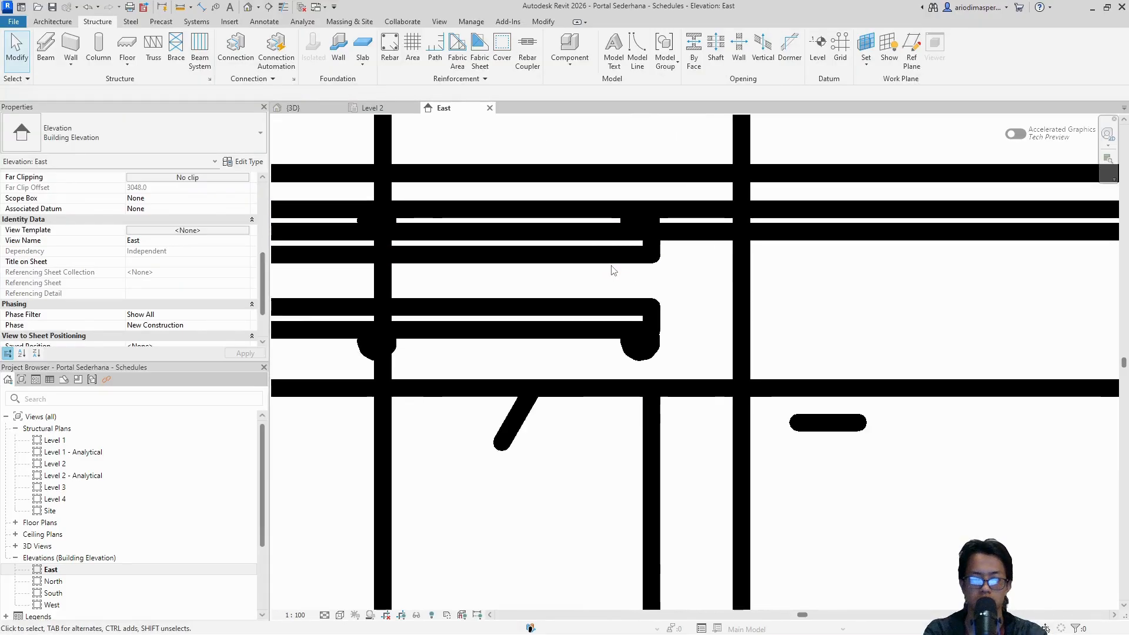
{"action": "middle_click_drag", "start_coordinate": [612, 270], "coordinate": [549, 273]}
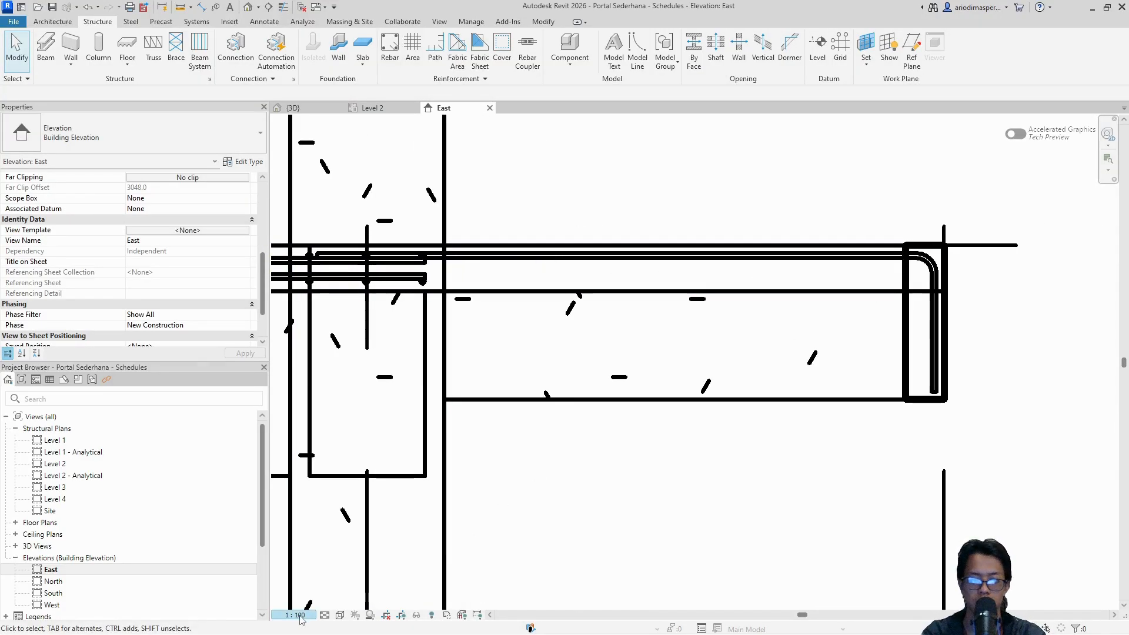
{"action": "scroll", "coordinate": [940, 326], "scroll_direction": "up", "scroll_amount": 6}
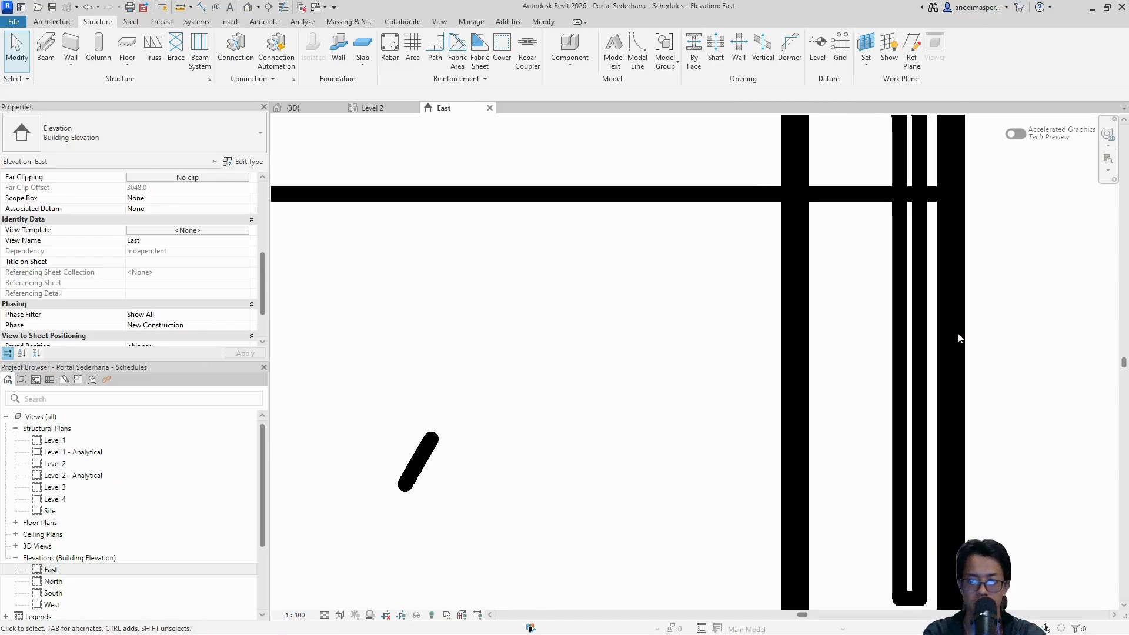
{"action": "scroll", "coordinate": [955, 341], "scroll_direction": "down", "scroll_amount": 4}
{"action": "scroll", "coordinate": [938, 388], "scroll_direction": "up", "scroll_amount": 1}
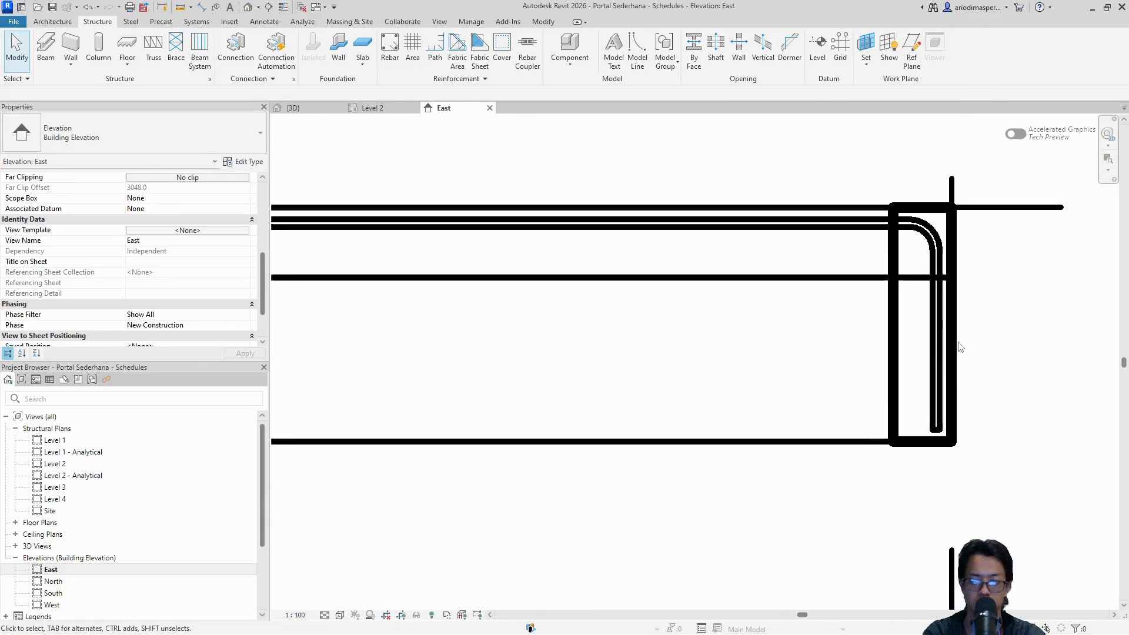
Give the bent rebar a hook at the start of the bar, using the Standard - 180 deg. hook type
{"action": "left_click", "coordinate": [933, 393]}
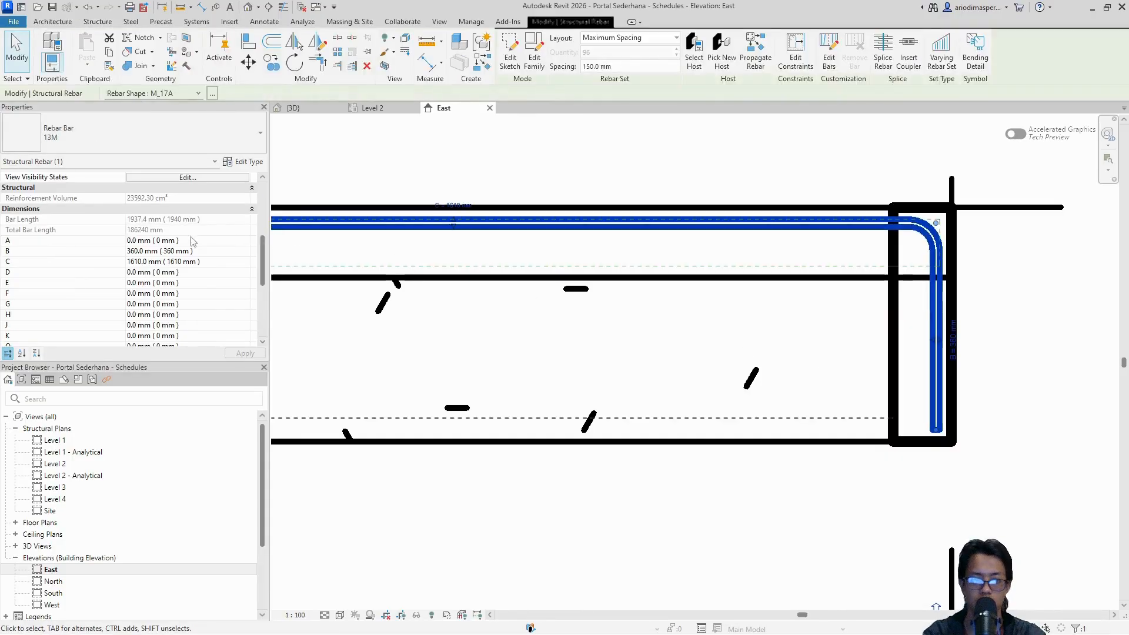
{"action": "scroll", "coordinate": [193, 241], "scroll_direction": "up", "scroll_amount": 5}
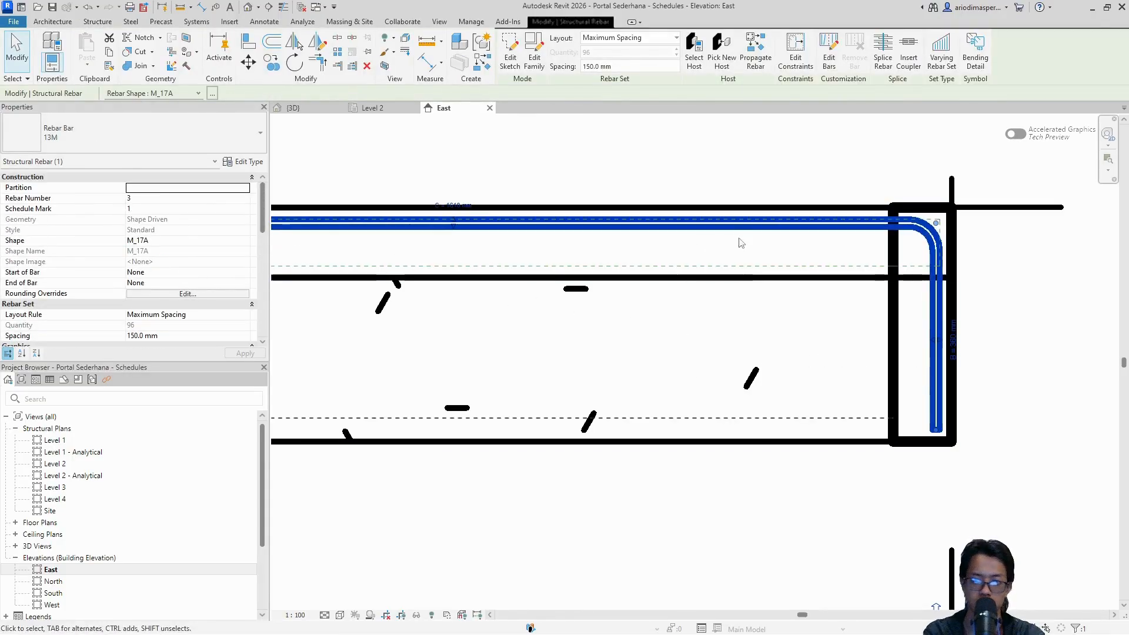
{"action": "left_click", "coordinate": [149, 272]}
{"action": "left_click", "coordinate": [149, 300]}
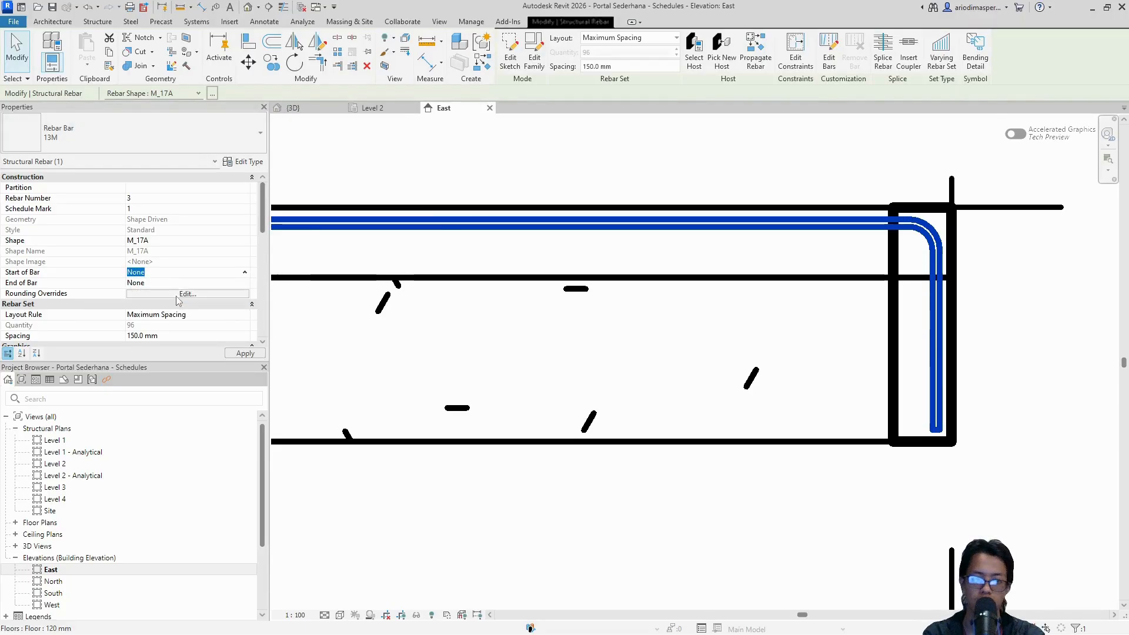
{"action": "left_click", "coordinate": [245, 272]}
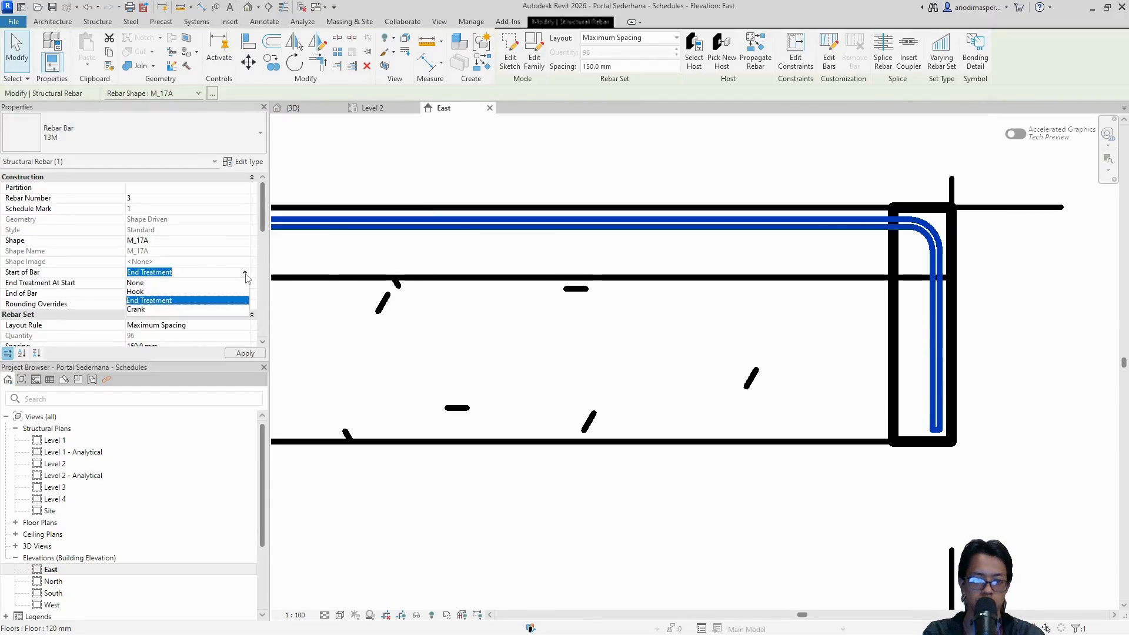
{"action": "left_click", "coordinate": [186, 289]}
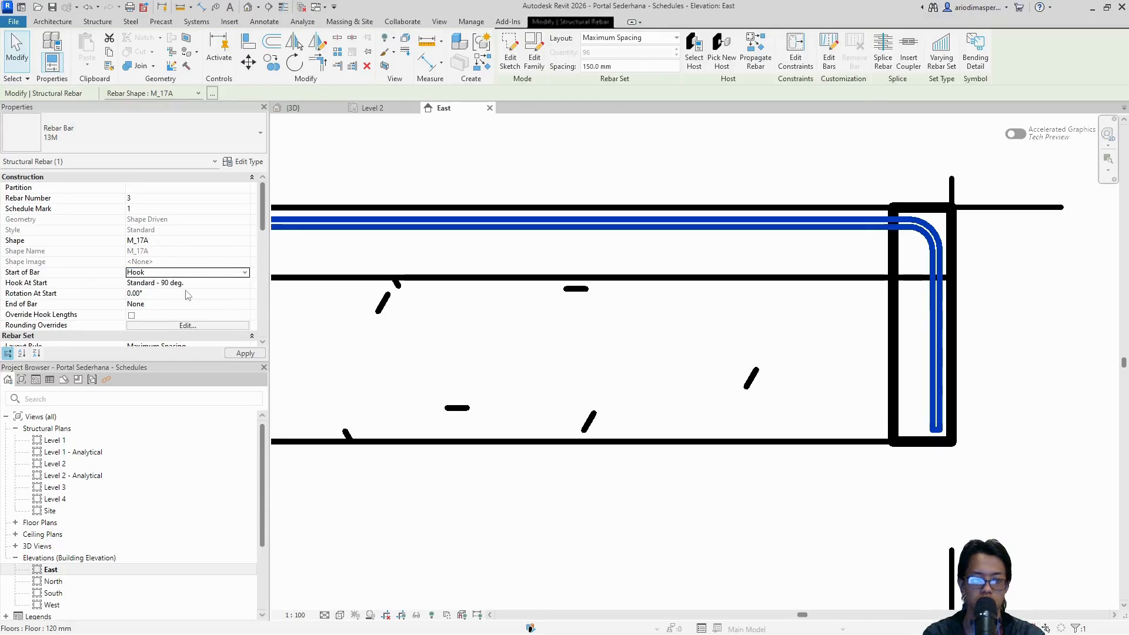
{"action": "left_click", "coordinate": [189, 283]}
{"action": "left_click", "coordinate": [245, 282]}
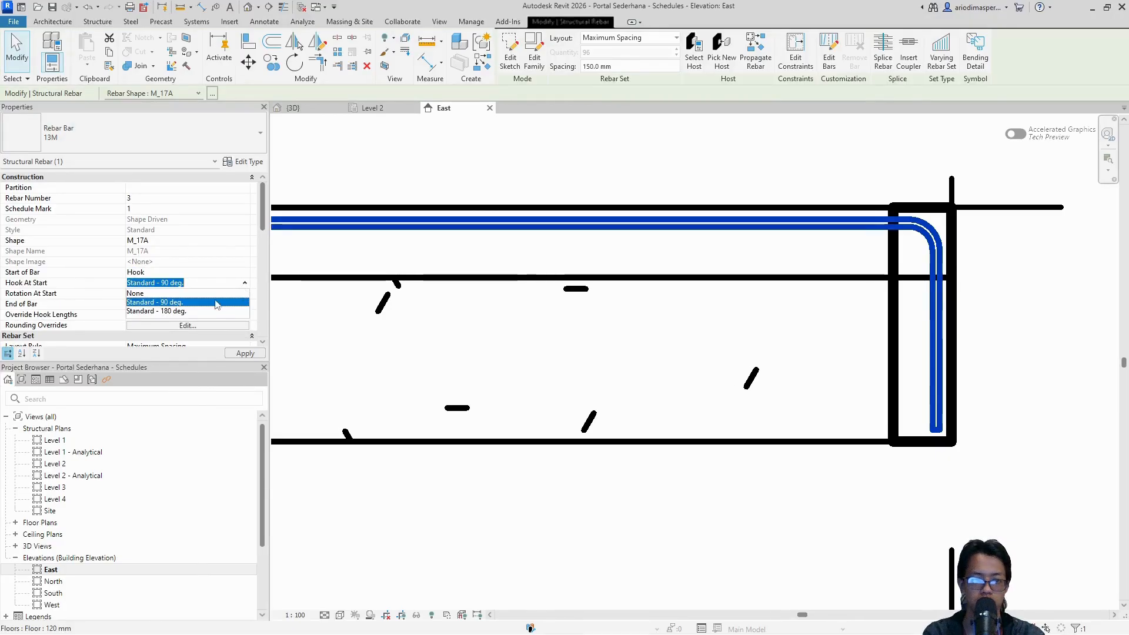
{"action": "left_click", "coordinate": [216, 311]}
{"action": "left_click", "coordinate": [245, 354]}
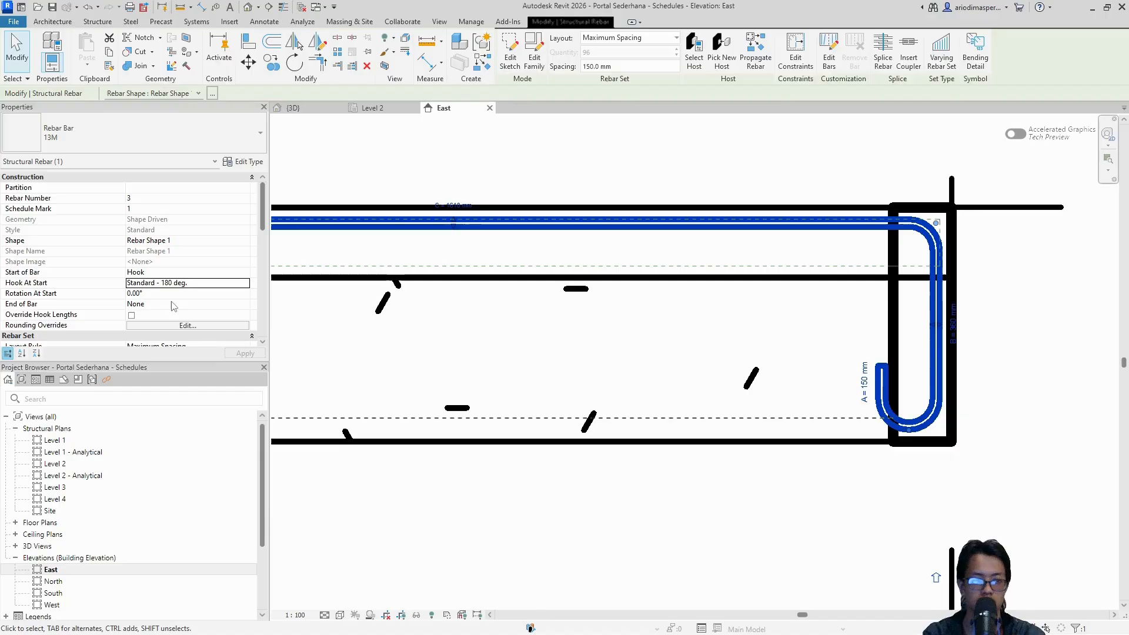
Set the Standard Hook Bend Diameter of the 13M rebar type to 30 mm and apply the change
{"action": "left_click", "coordinate": [243, 161]}
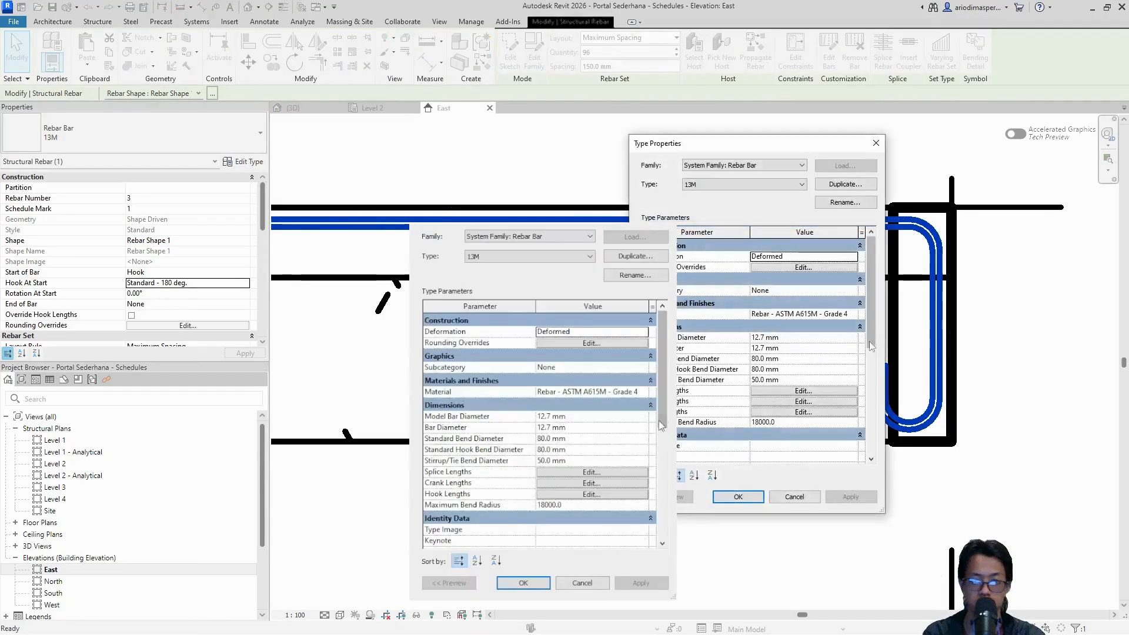
{"action": "left_click_drag", "start_coordinate": [736, 146], "coordinate": [641, 147]}
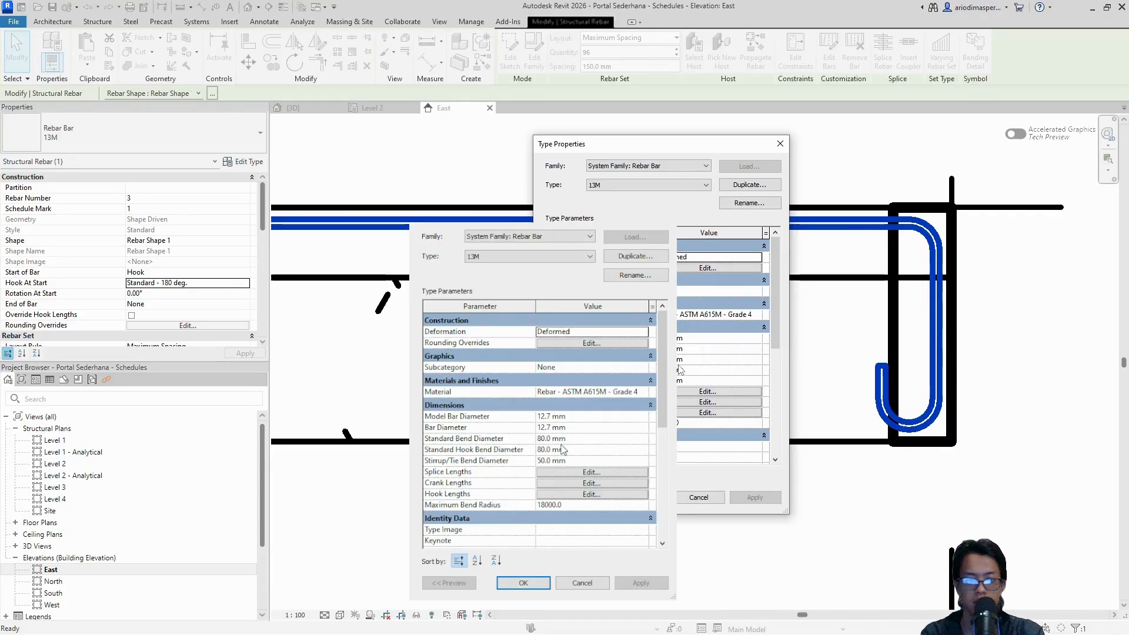
{"action": "left_click", "coordinate": [577, 450]}
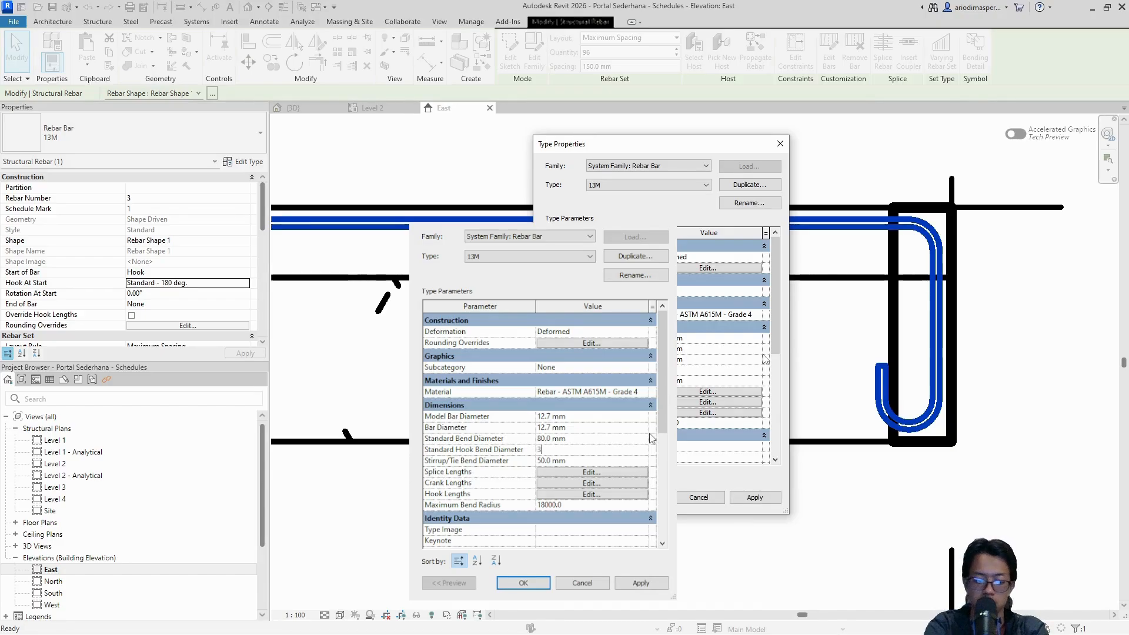
{"action": "left_click", "coordinate": [633, 587]}
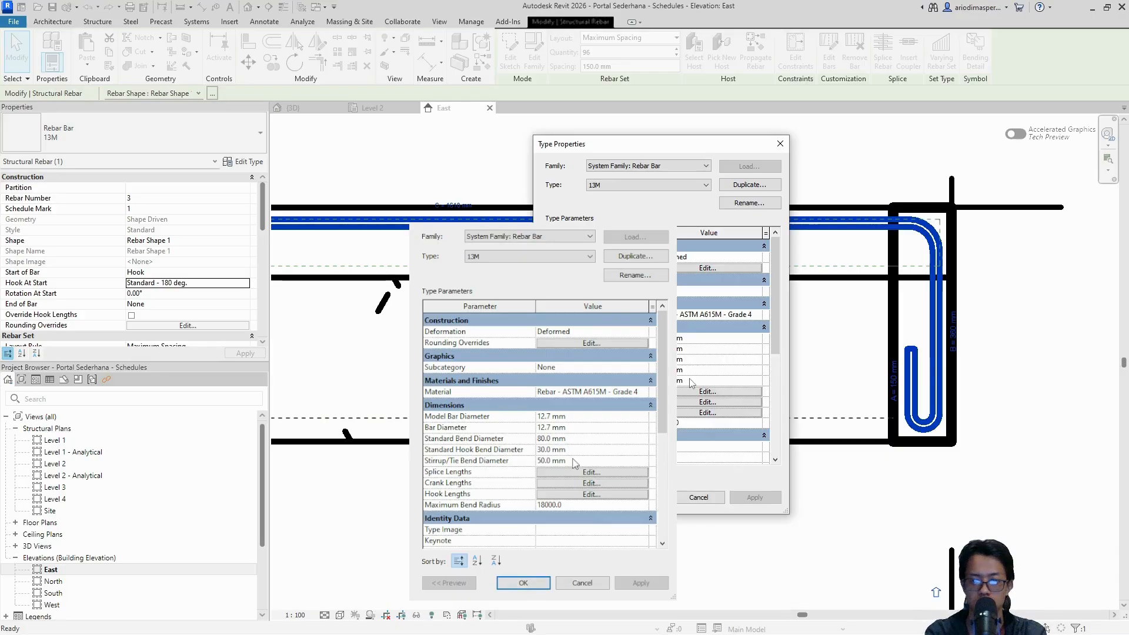
Set the 180-degree hook length of the 13M rebar type to 100 mm and accept the type properties
{"action": "left_click", "coordinate": [587, 494]}
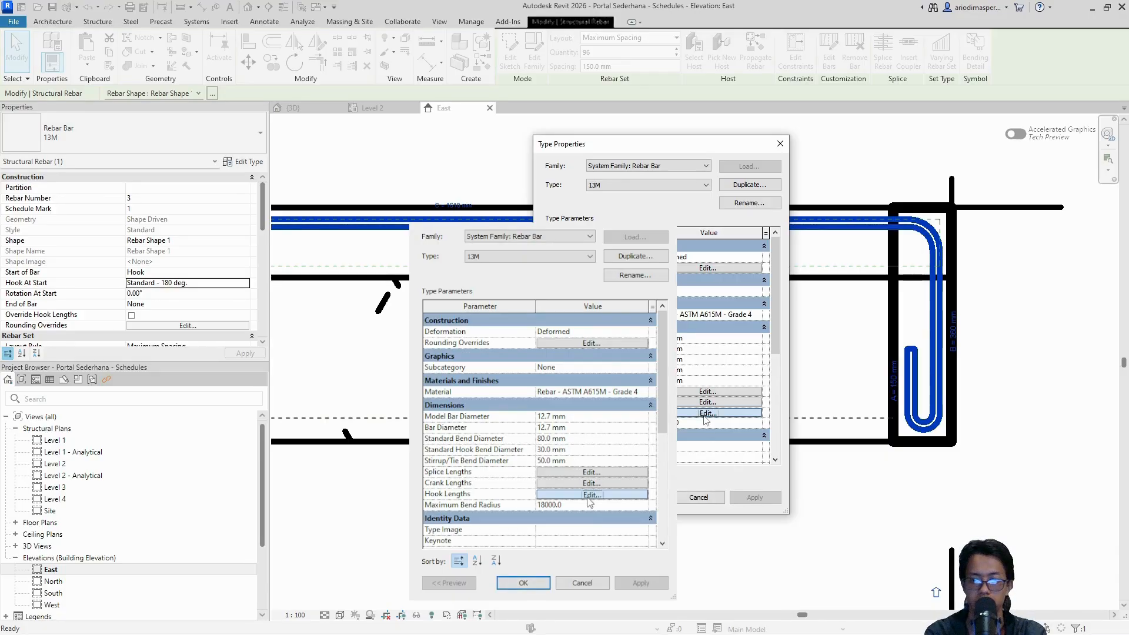
{"action": "left_click_drag", "start_coordinate": [688, 224], "coordinate": [653, 224]}
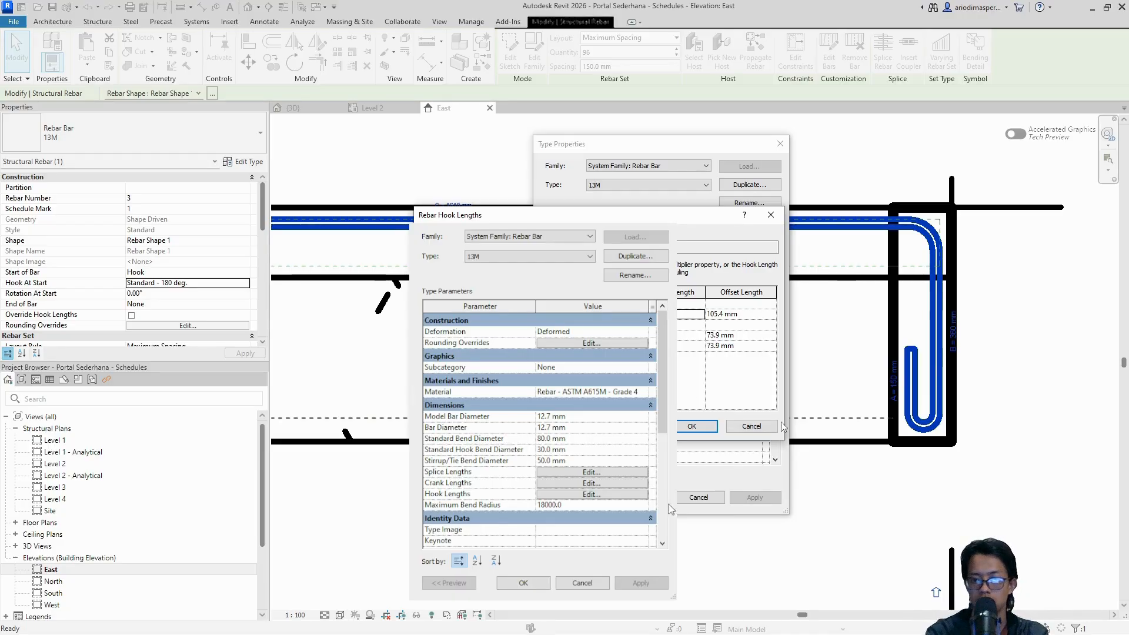
{"action": "left_click", "coordinate": [694, 427]}
{"action": "left_click", "coordinate": [522, 583]}
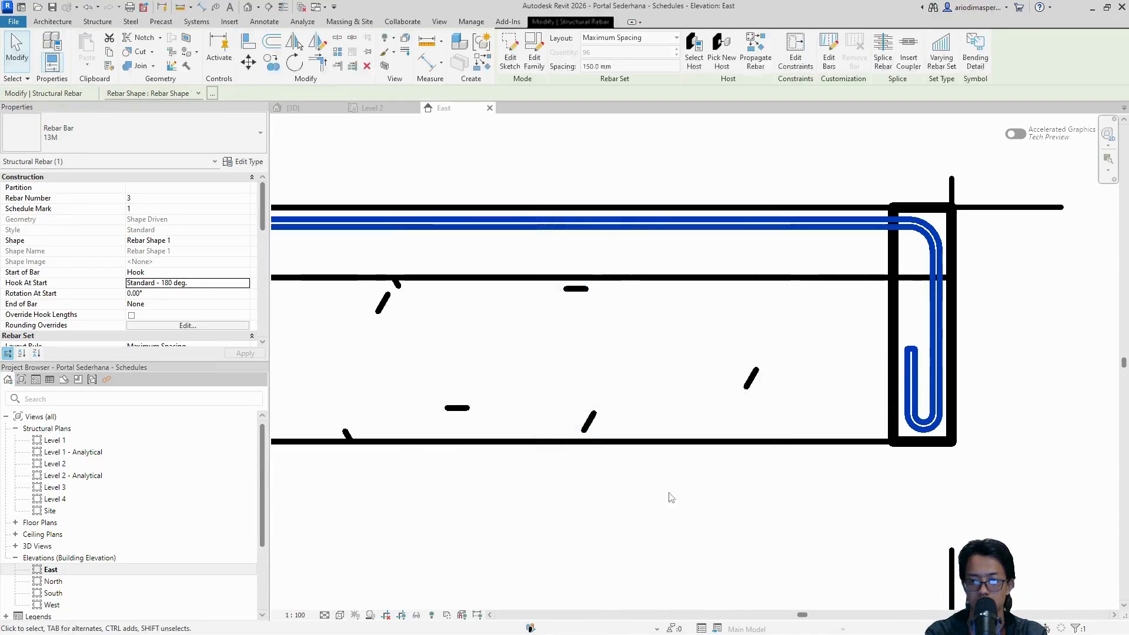
{"action": "scroll", "coordinate": [918, 369], "scroll_direction": "down", "scroll_amount": 2}
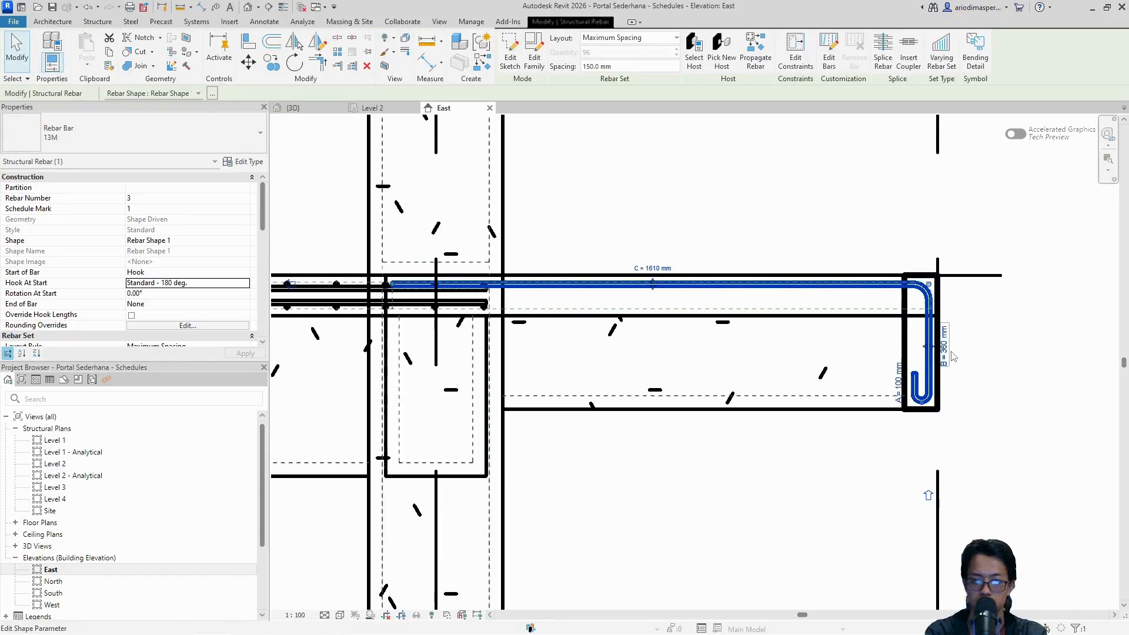
{"action": "scroll", "coordinate": [953, 353], "scroll_direction": "up", "scroll_amount": 2}
{"action": "left_click", "coordinate": [942, 393]}
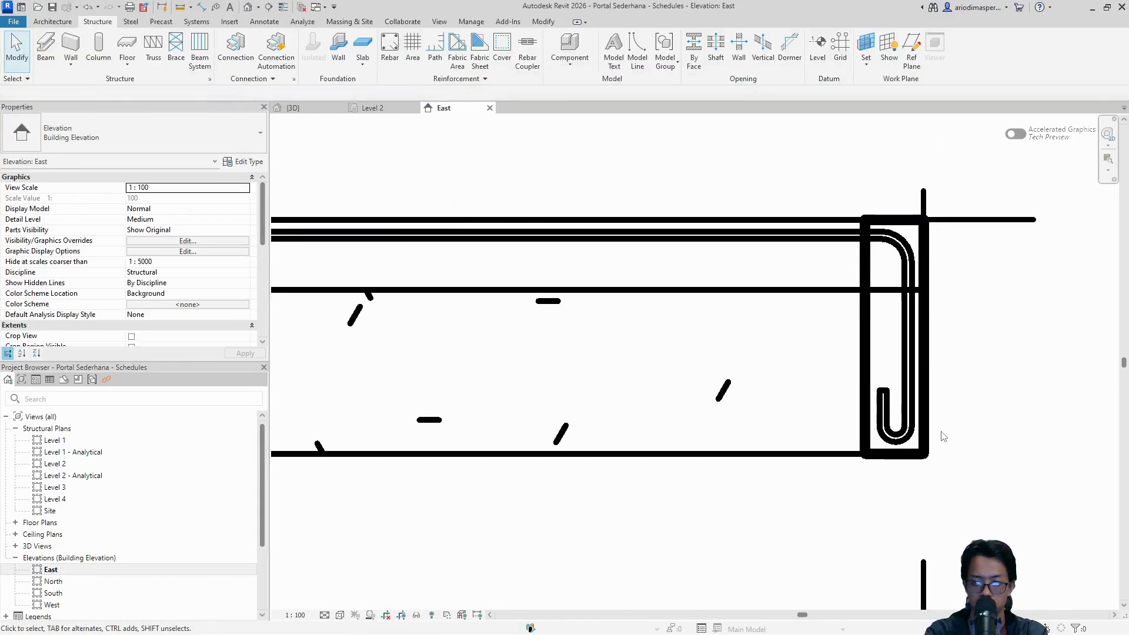
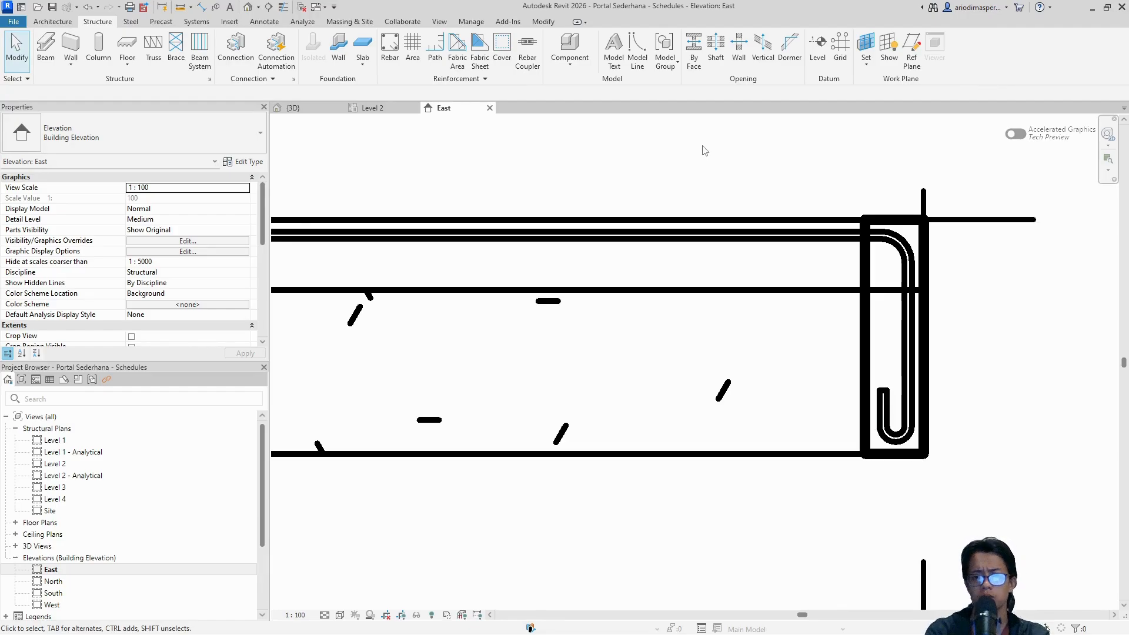
Edit the bent rebar's constraints so its horizontal top segment is offset 30 mm from its constraint target
{"action": "left_click", "coordinate": [746, 243]}
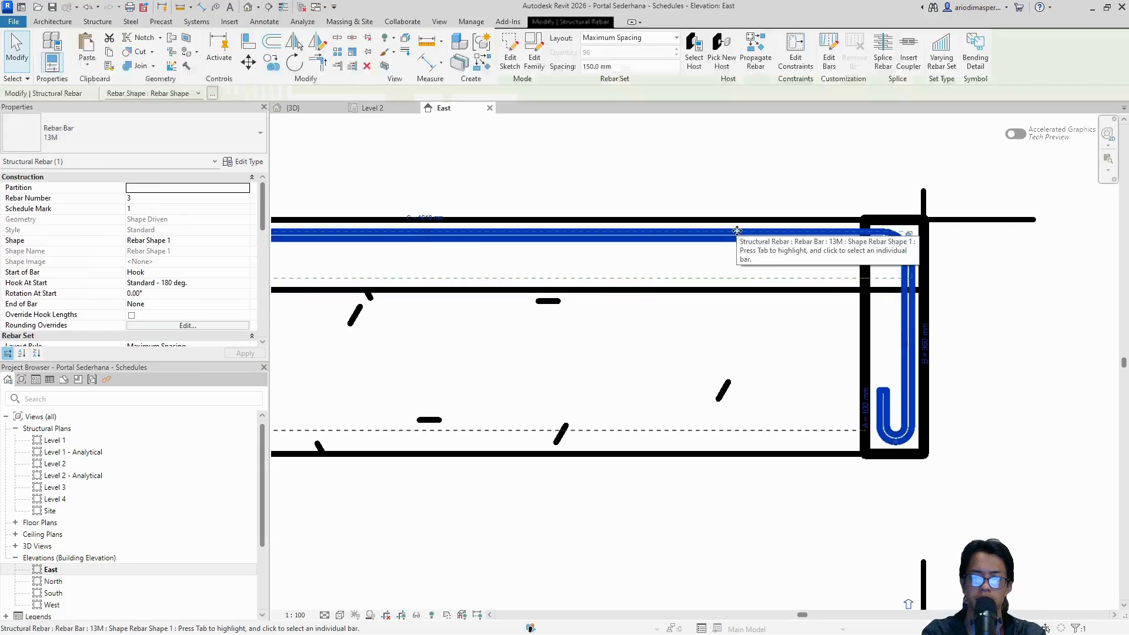
{"action": "left_click", "coordinate": [796, 58]}
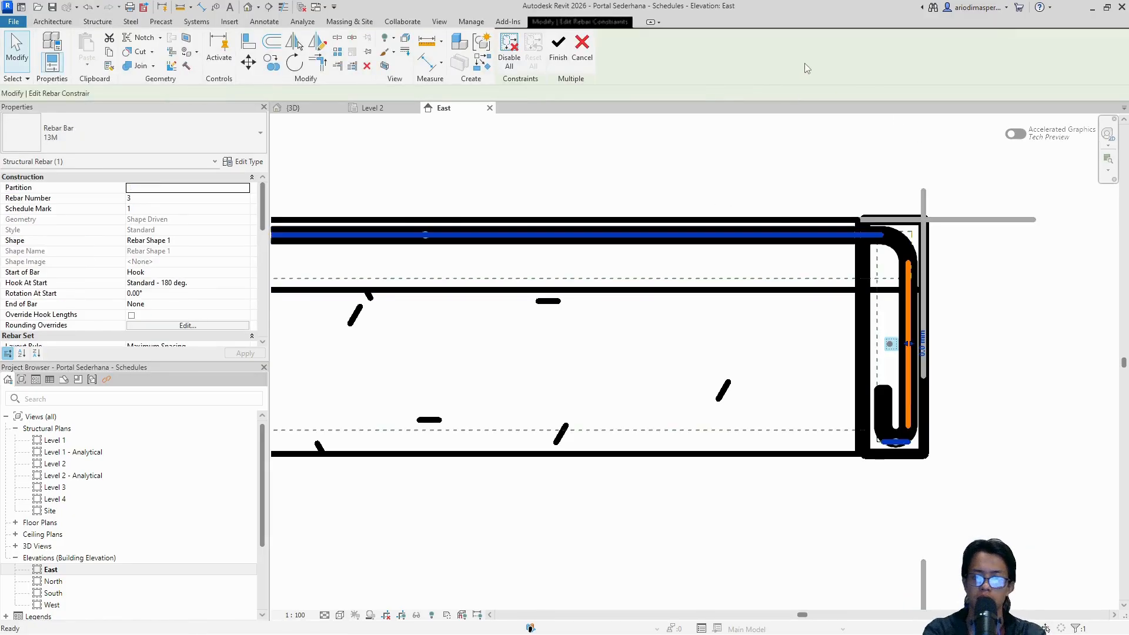
{"action": "scroll", "coordinate": [829, 232], "scroll_direction": "up", "scroll_amount": 3}
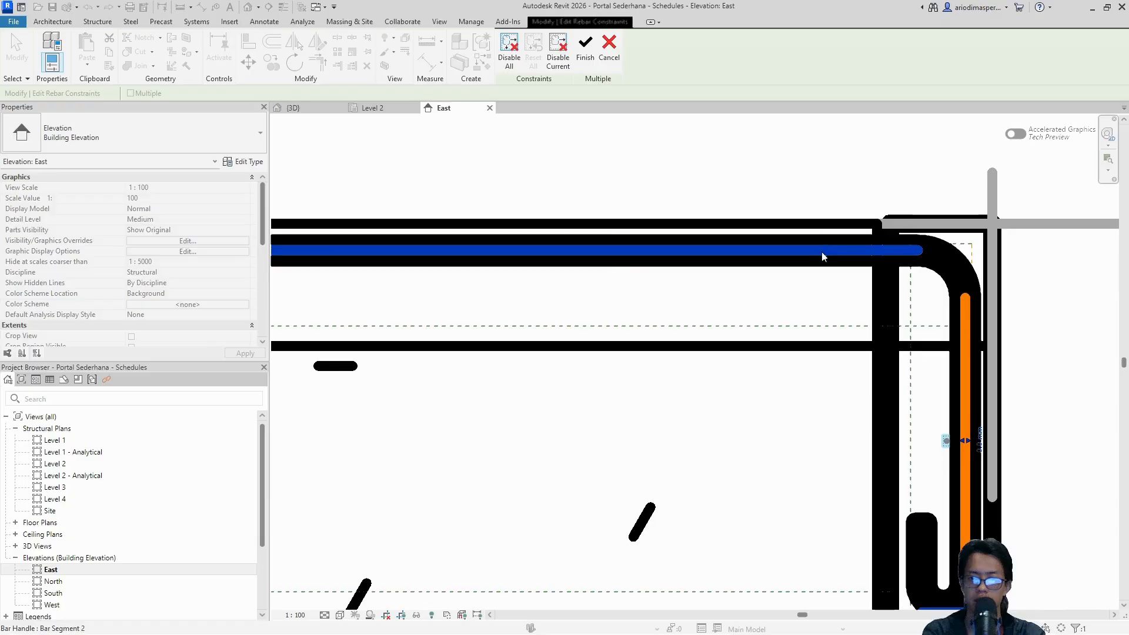
{"action": "left_click", "coordinate": [821, 252]}
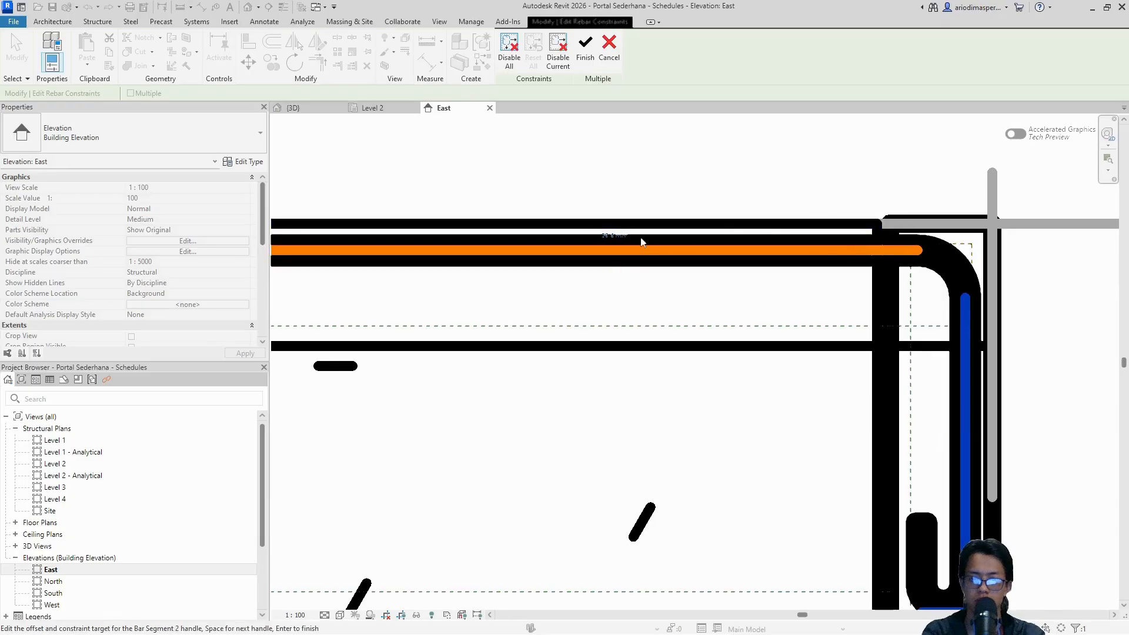
{"action": "scroll", "coordinate": [643, 241], "scroll_direction": "up", "scroll_amount": 2}
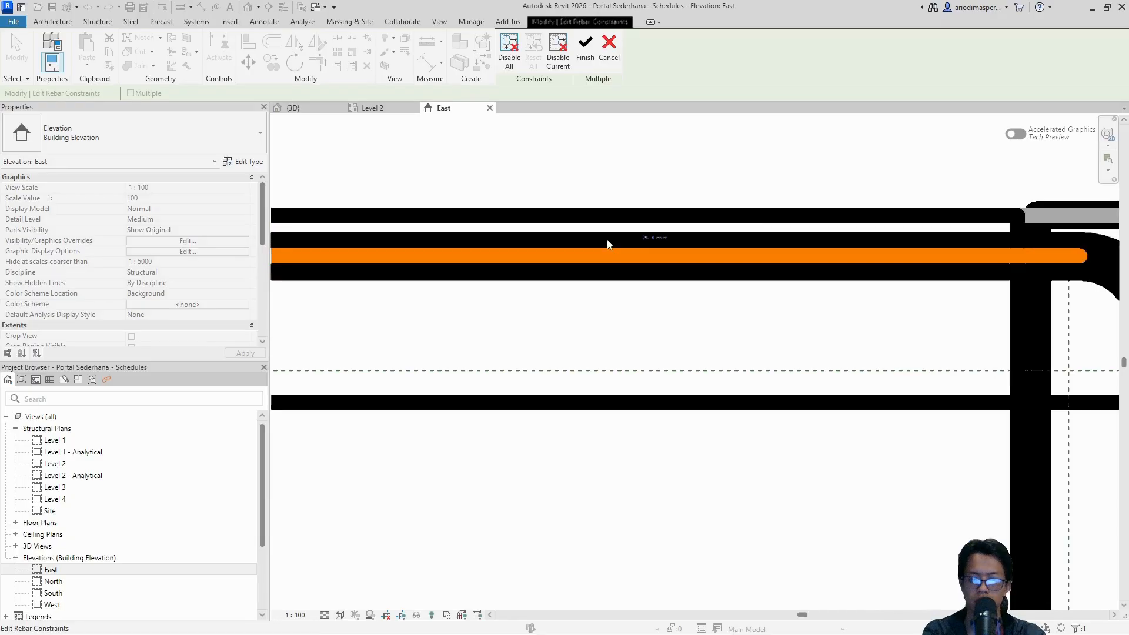
{"action": "left_click", "coordinate": [668, 247]}
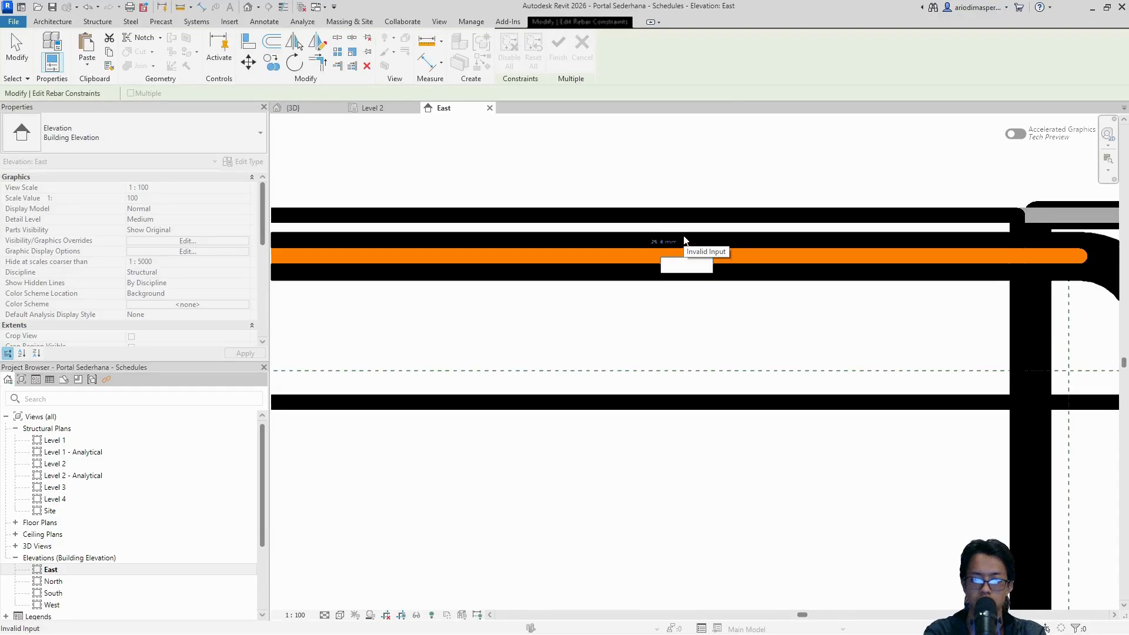
{"action": "type", "text": "3"}
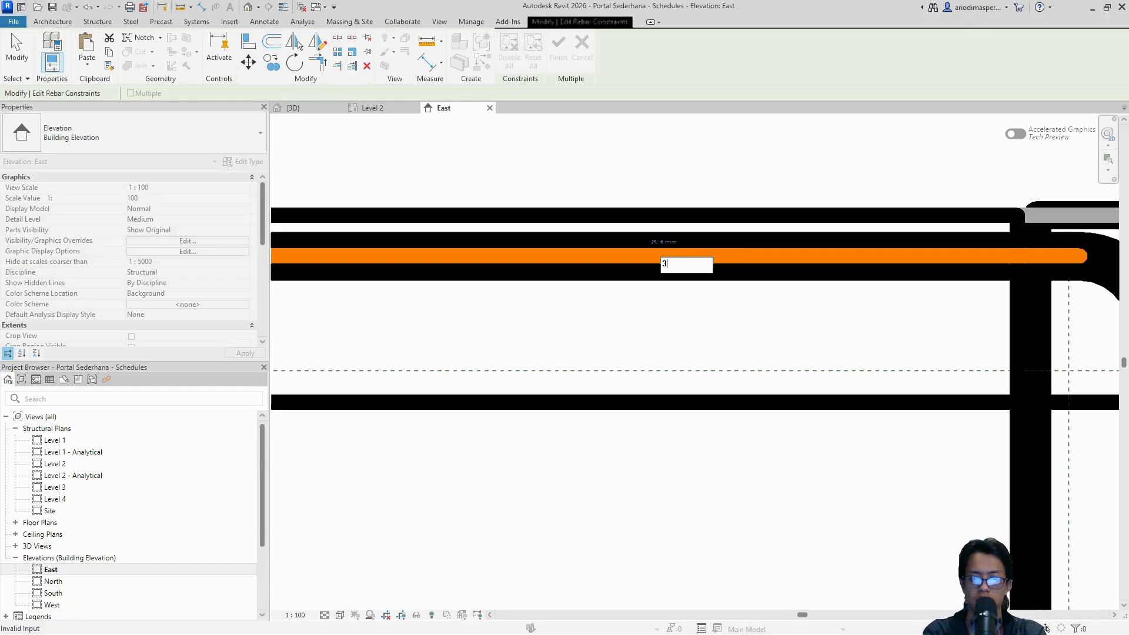
{"action": "type", "text": "00"}
{"action": "key", "text": "Return"}
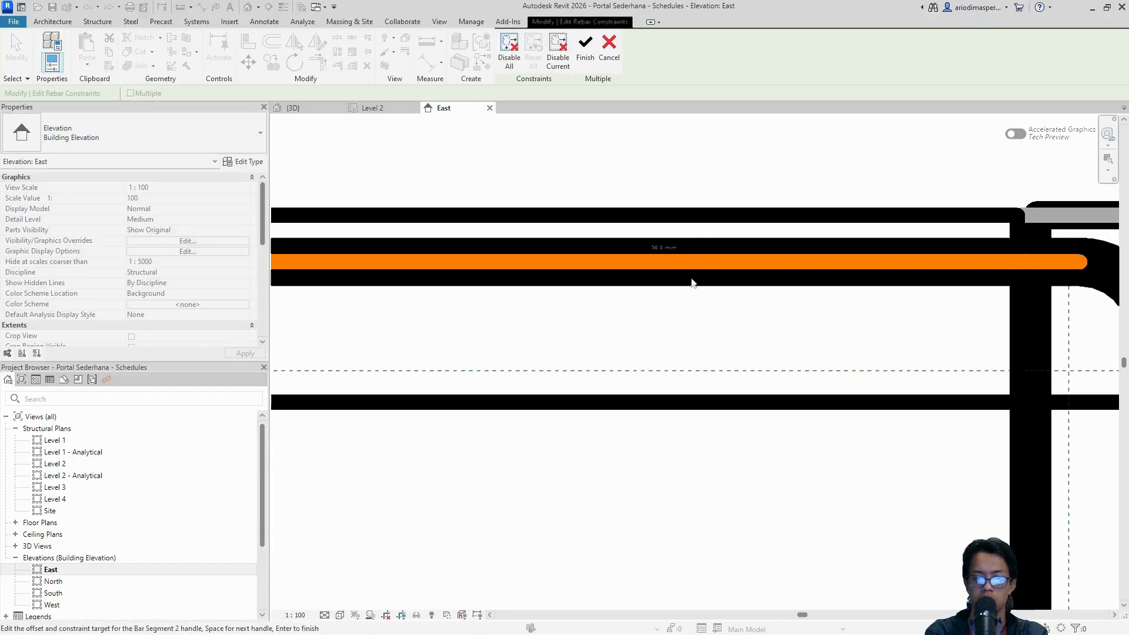
{"action": "scroll", "coordinate": [692, 283], "scroll_direction": "down", "scroll_amount": 3}
{"action": "middle_click_drag", "start_coordinate": [936, 493], "coordinate": [885, 453]}
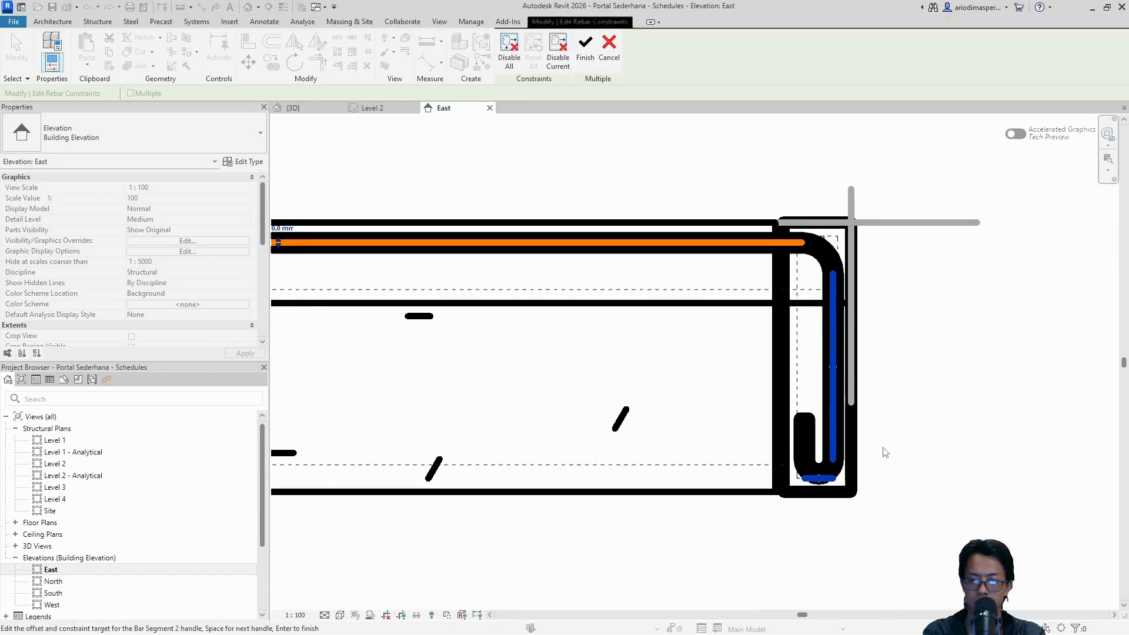
{"action": "left_click", "coordinate": [584, 50]}
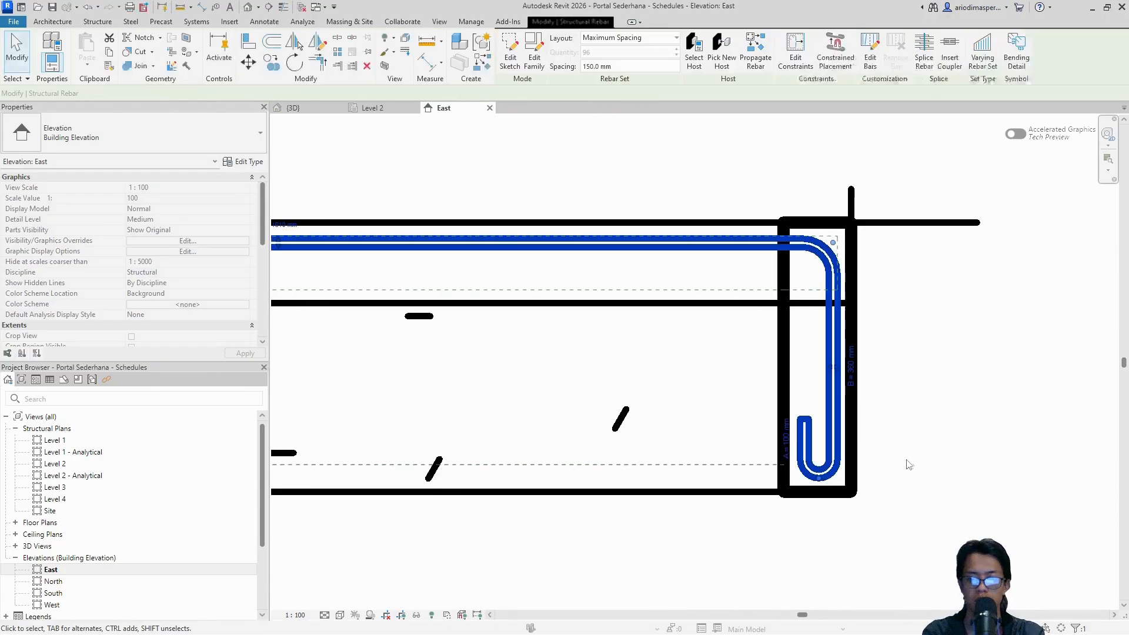
Try to constrain the bent rebar's vertical segment with a -30 mm offset from the edge wall's outer face
{"action": "scroll", "coordinate": [882, 441], "scroll_direction": "up", "scroll_amount": 2}
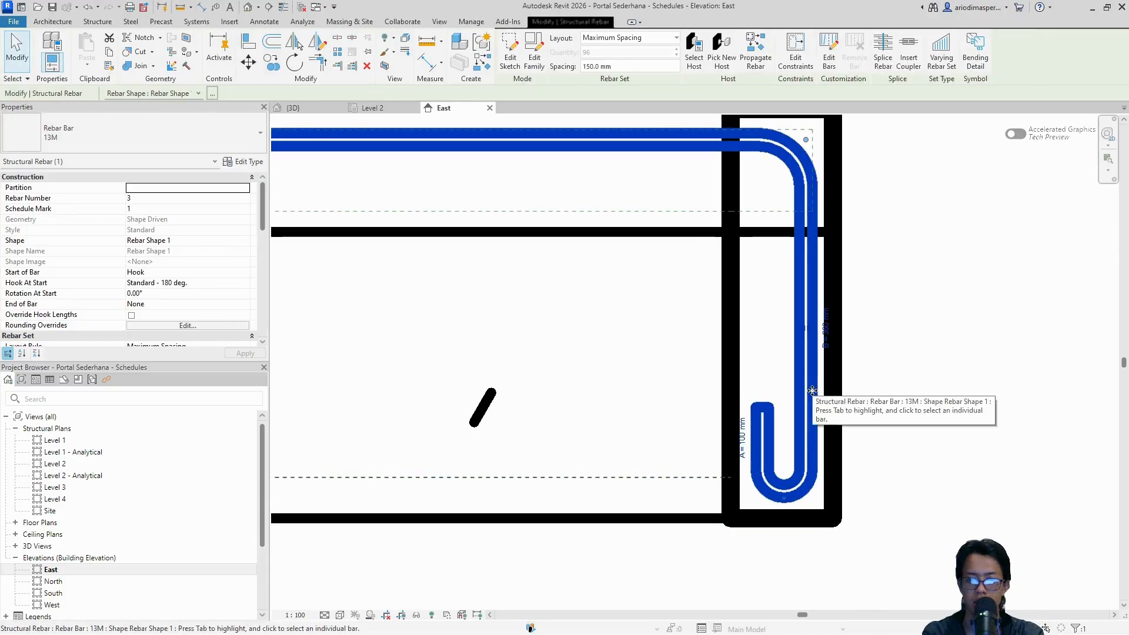
{"action": "left_click", "coordinate": [795, 52]}
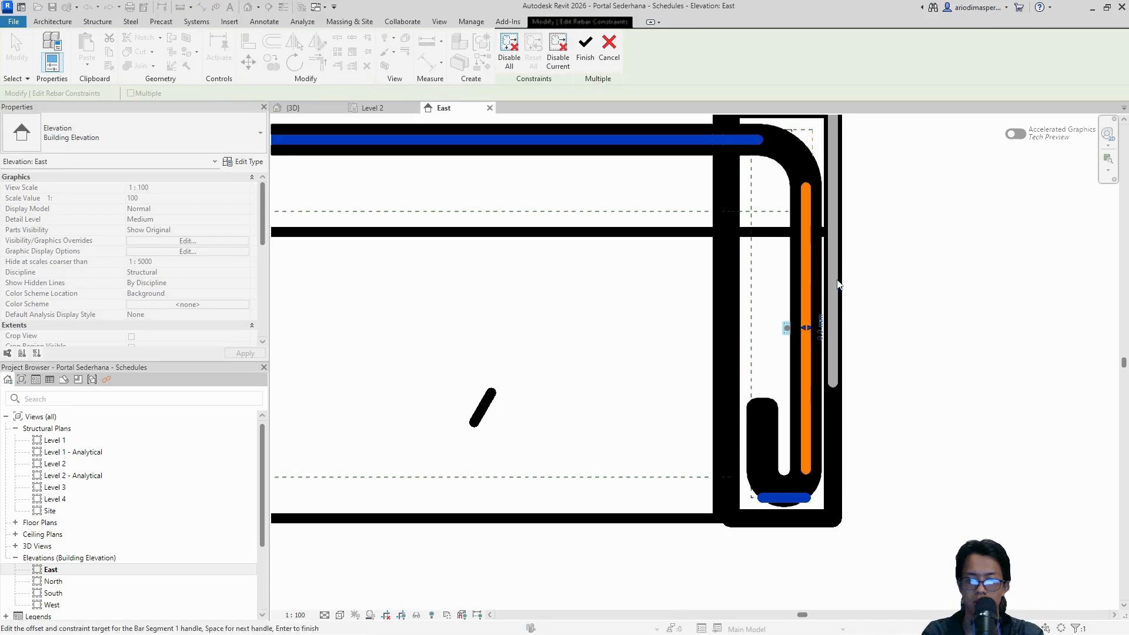
{"action": "left_click", "coordinate": [839, 285]}
{"action": "scroll", "coordinate": [805, 330], "scroll_direction": "up", "scroll_amount": 4}
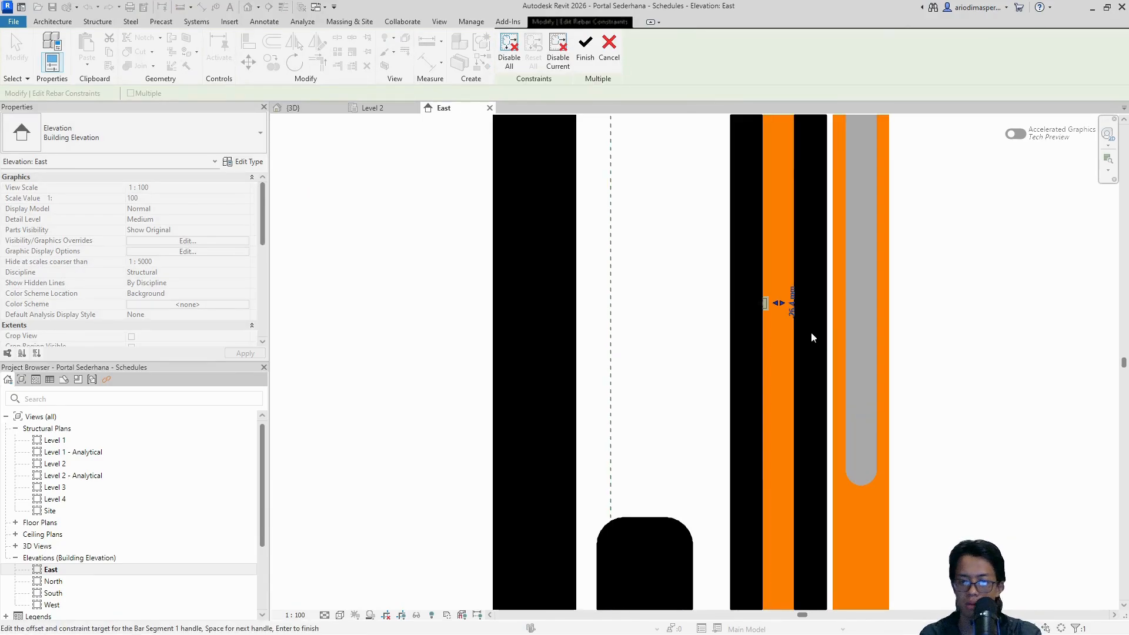
{"action": "left_click", "coordinate": [797, 312]}
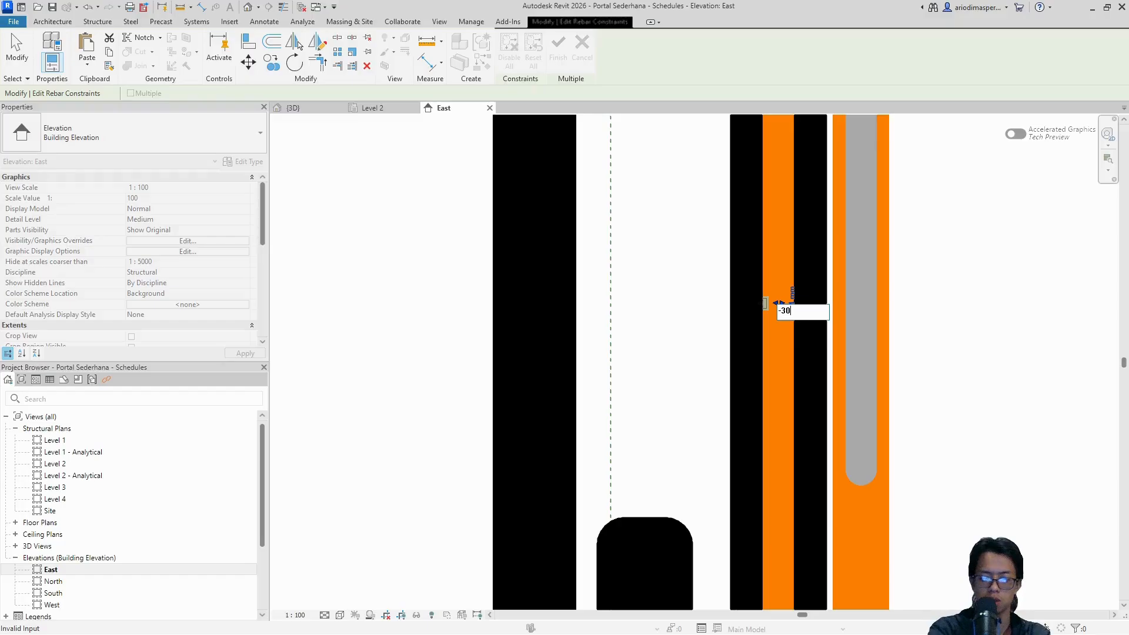
{"action": "key", "text": "Return"}
{"action": "scroll", "coordinate": [835, 341], "scroll_direction": "down", "scroll_amount": 5}
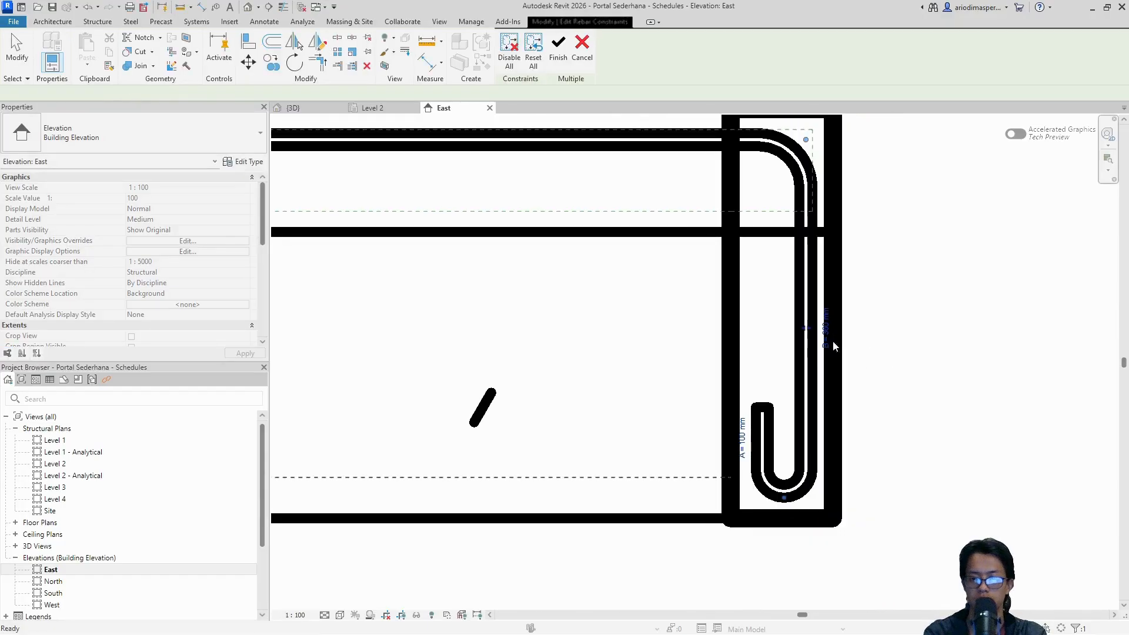
{"action": "key", "text": "Escape"}
Constrain the bent rebar's vertical segment to the edge wall's exterior face with a -30 mm offset and finish the constraint edit
{"action": "left_click", "coordinate": [805, 280]}
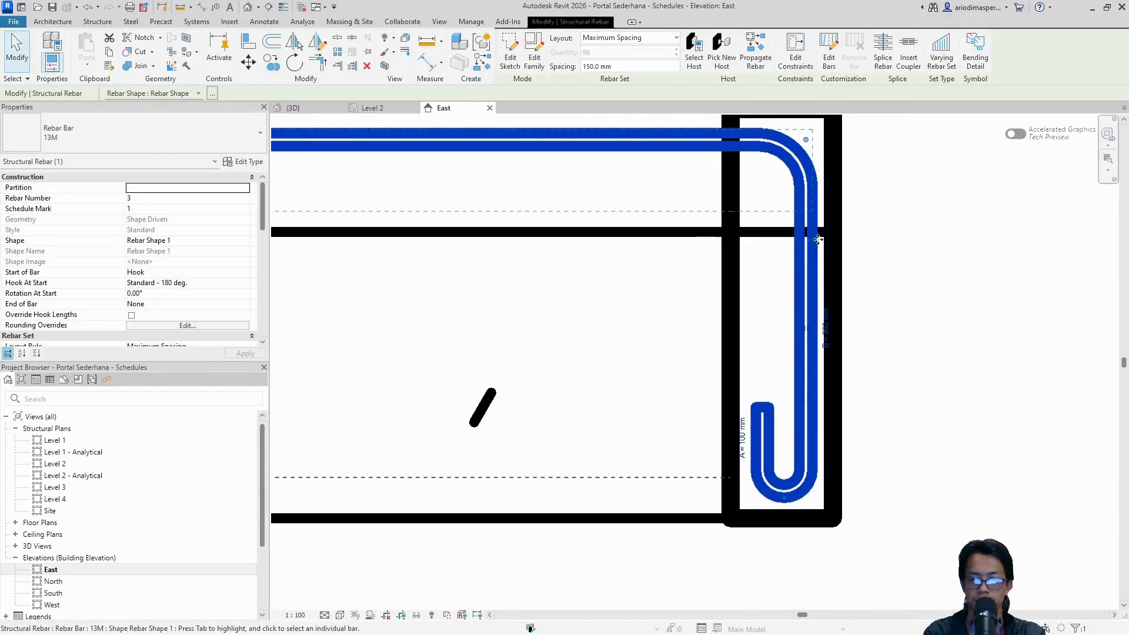
{"action": "left_click", "coordinate": [794, 56]}
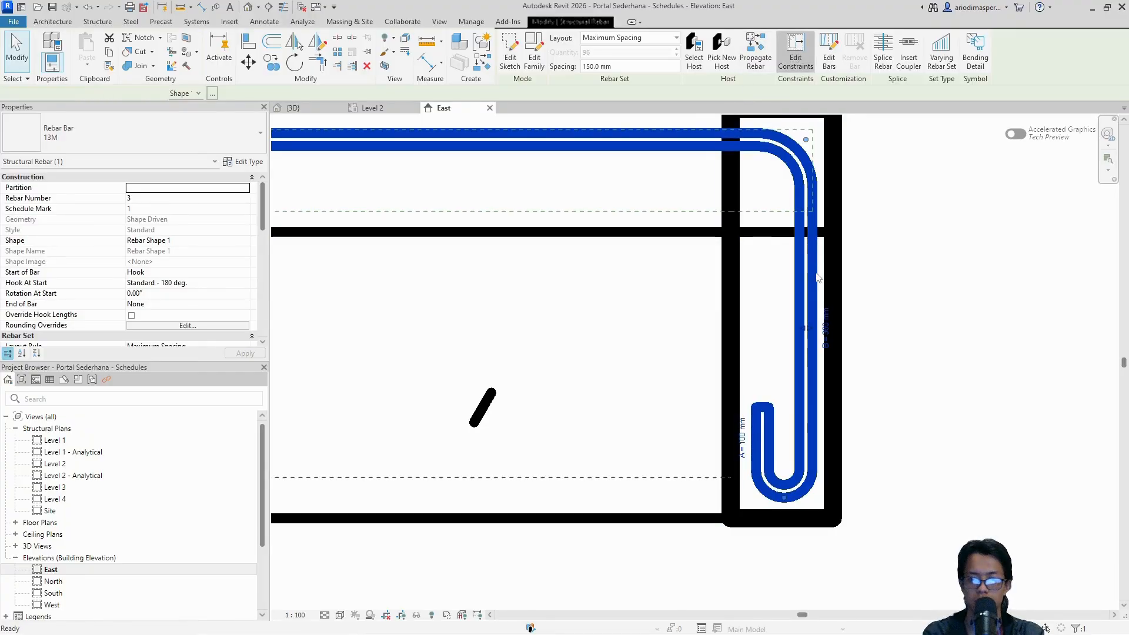
{"action": "left_click", "coordinate": [806, 319]}
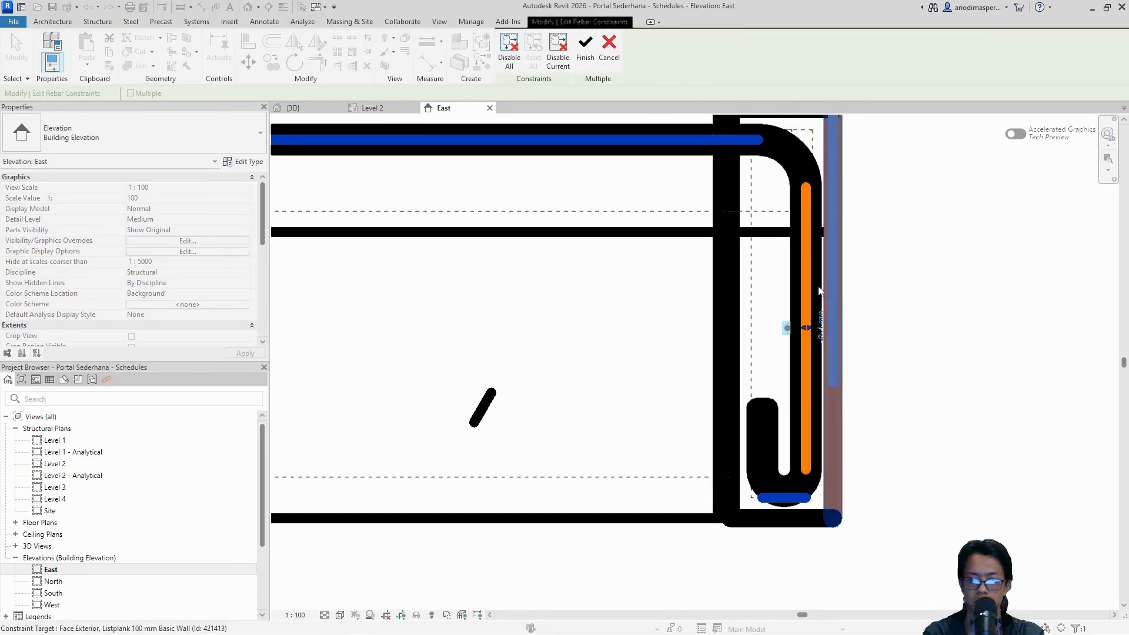
{"action": "left_click", "coordinate": [819, 290]}
{"action": "left_click", "coordinate": [820, 329]}
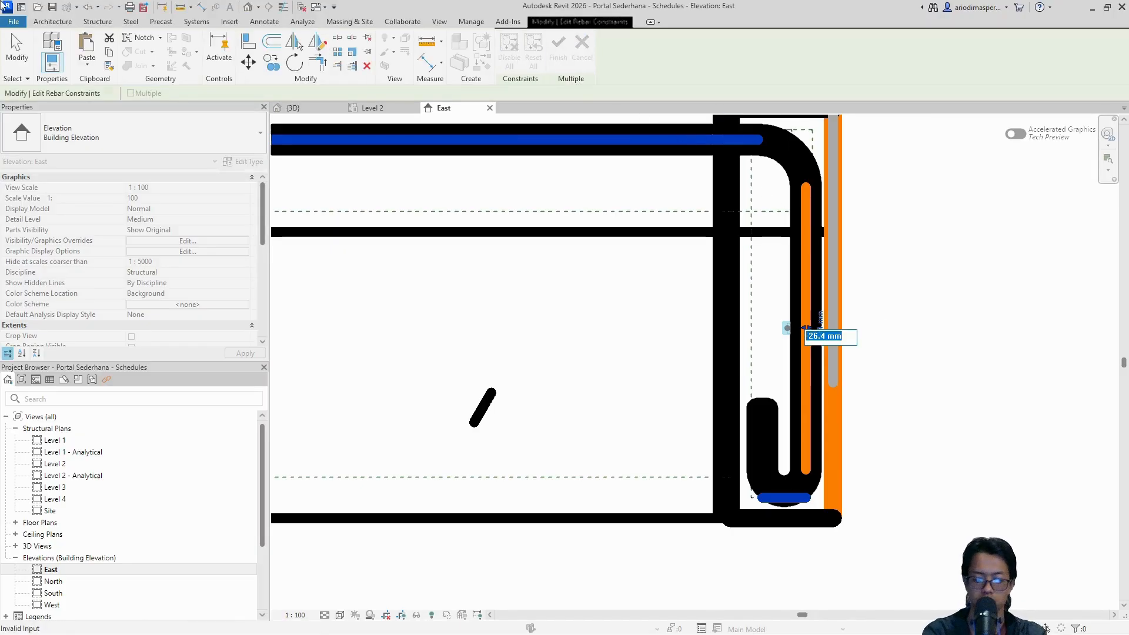
{"action": "type", "text": "-30"}
{"action": "key", "text": "Return"}
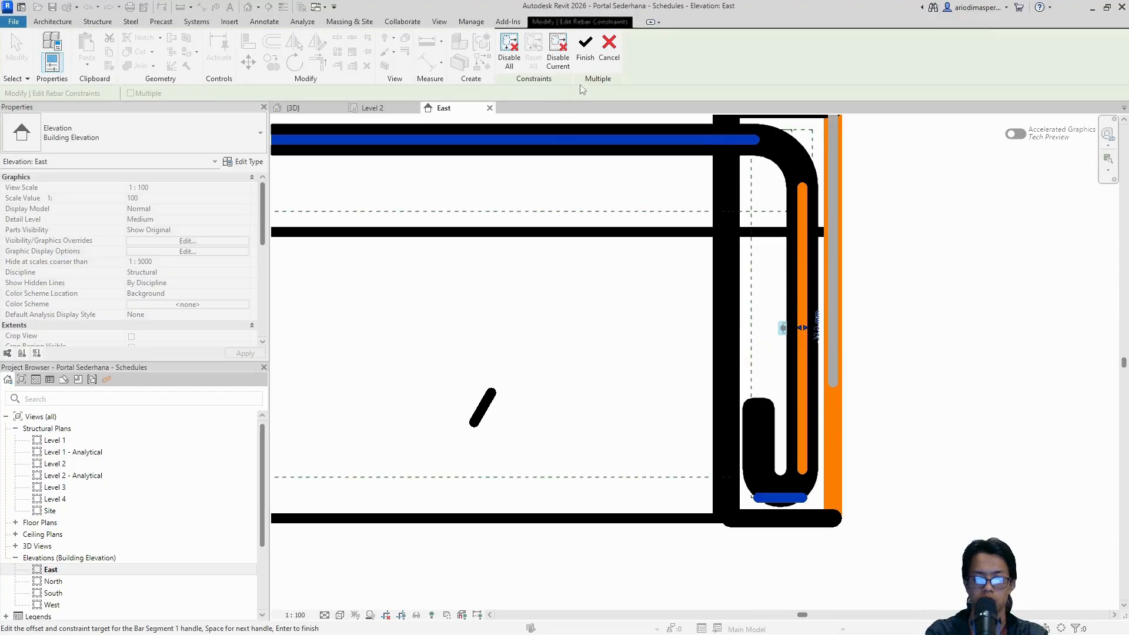
{"action": "left_click", "coordinate": [585, 47]}
{"action": "scroll", "coordinate": [853, 332], "scroll_direction": "up", "scroll_amount": 3}
{"action": "left_click", "coordinate": [900, 351]}
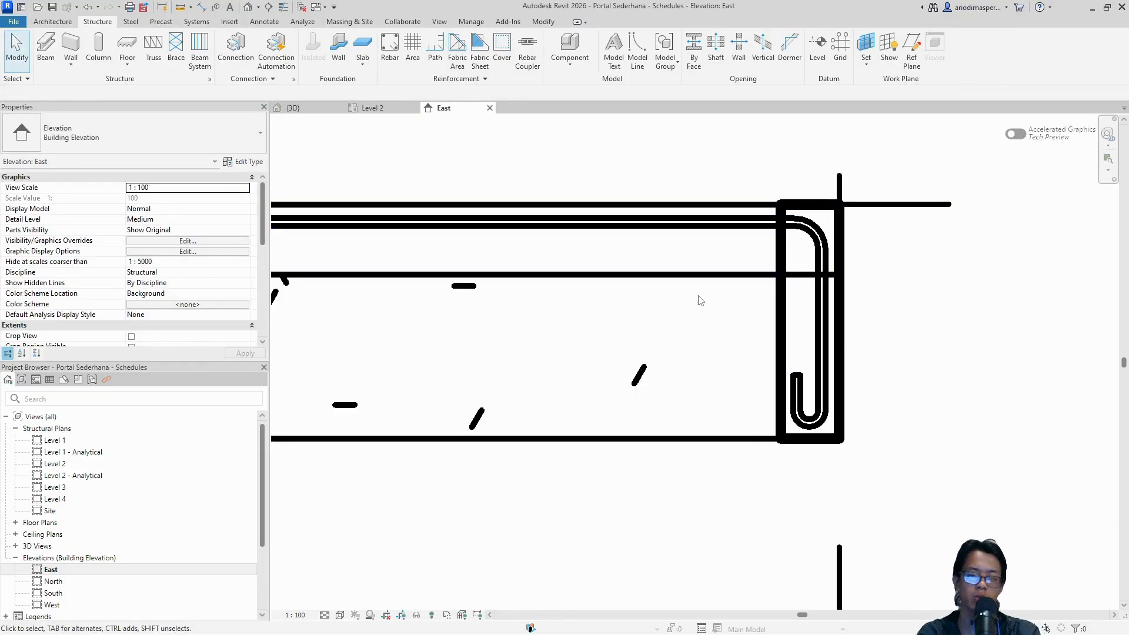
Constrain the hooked start of the bent rebar to the edge wall's bottom face with a -30 mm offset and finish the constraint edit
{"action": "scroll", "coordinate": [799, 421], "scroll_direction": "up", "scroll_amount": 3}
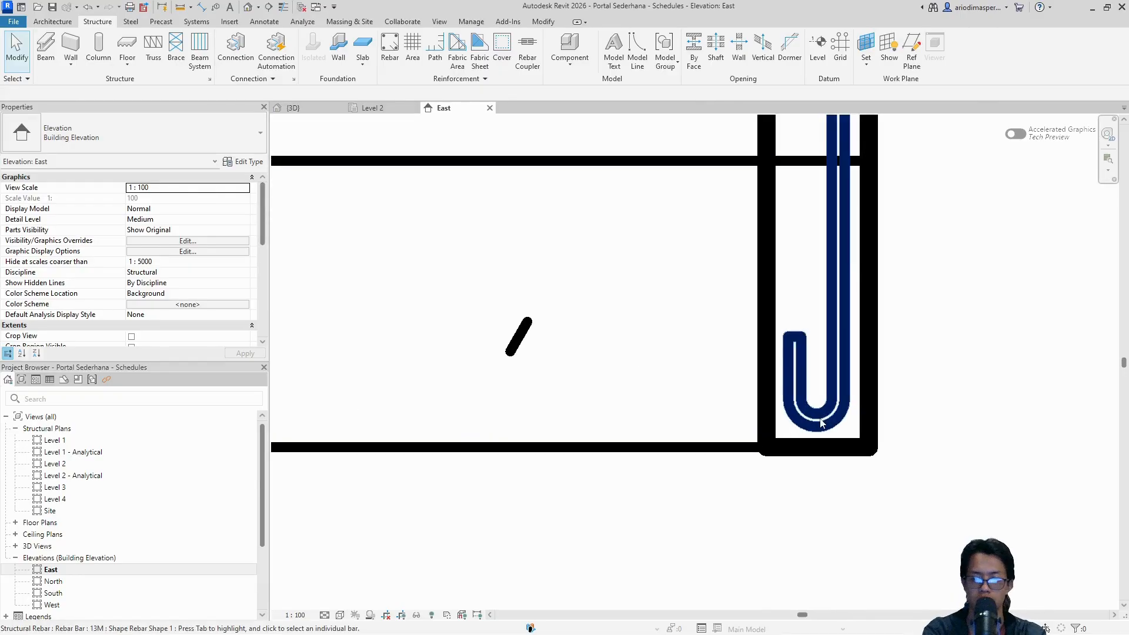
{"action": "left_click", "coordinate": [799, 421]}
{"action": "left_click", "coordinate": [796, 52]}
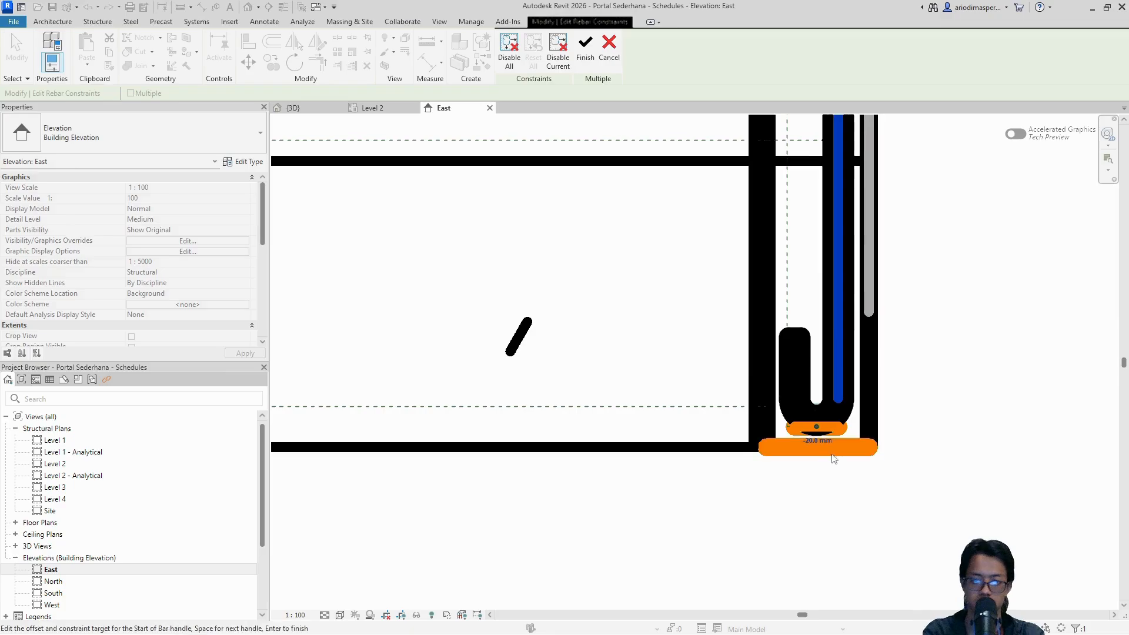
{"action": "left_click", "coordinate": [823, 452]}
{"action": "left_click", "coordinate": [818, 441]}
{"action": "type", "text": "-30"}
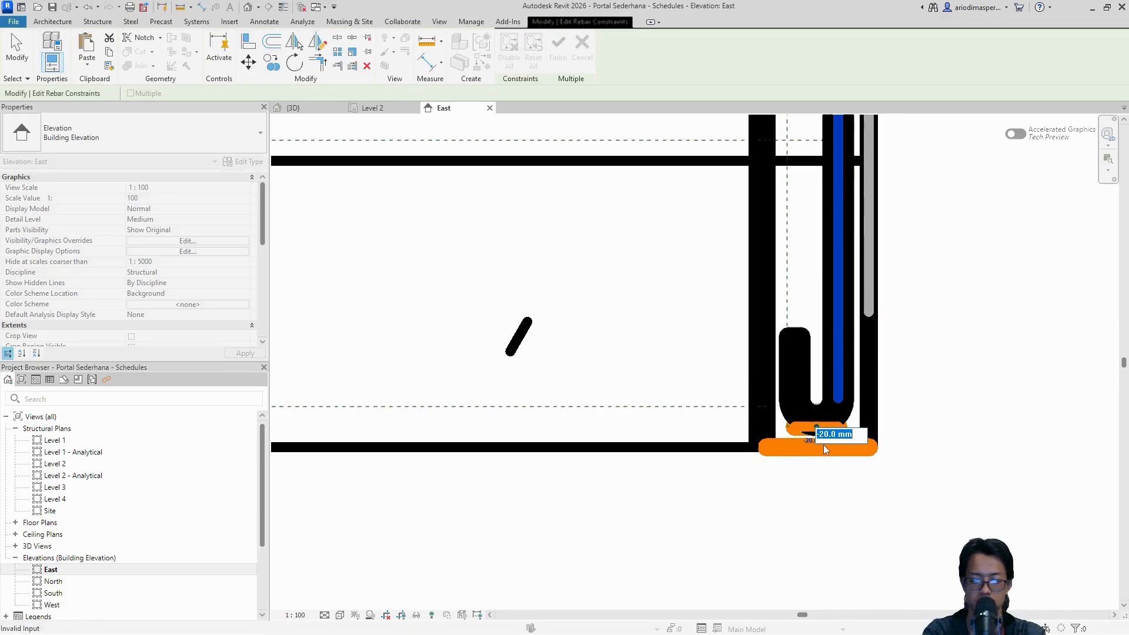
{"action": "key", "text": "Return"}
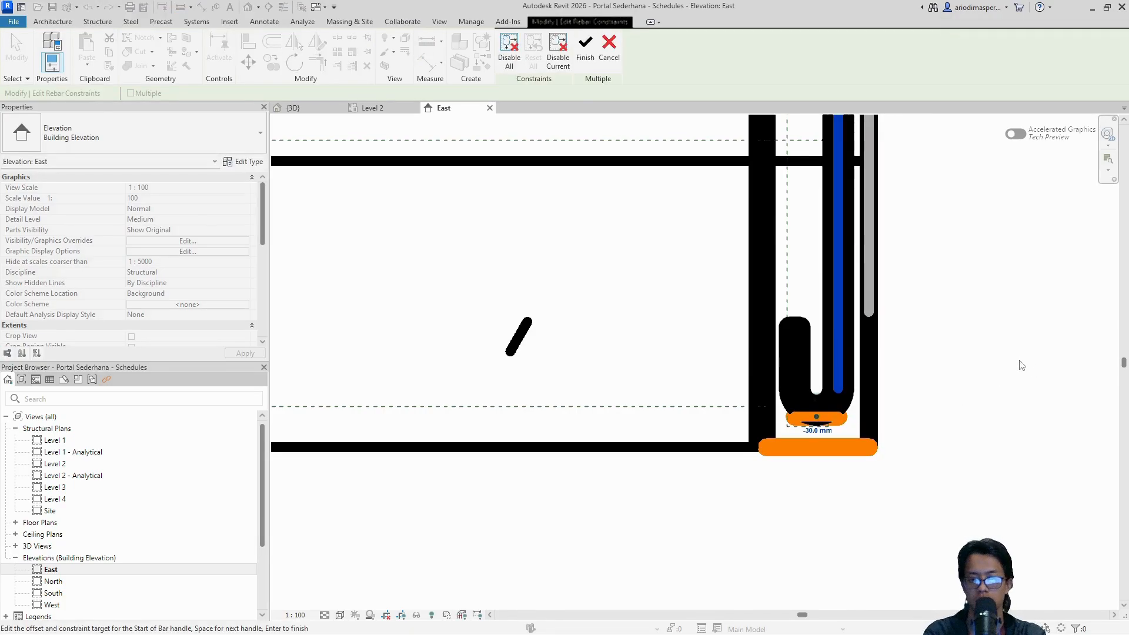
{"action": "scroll", "coordinate": [998, 373], "scroll_direction": "down", "scroll_amount": 2}
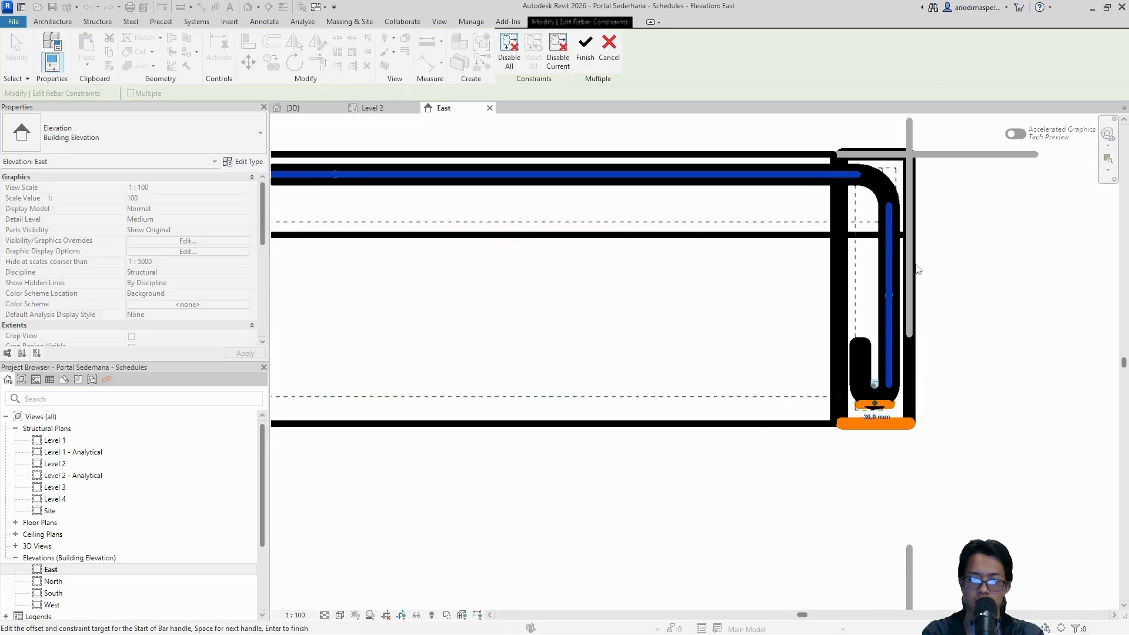
{"action": "left_click", "coordinate": [585, 52]}
{"action": "middle_click_drag", "start_coordinate": [922, 328], "coordinate": [833, 339]}
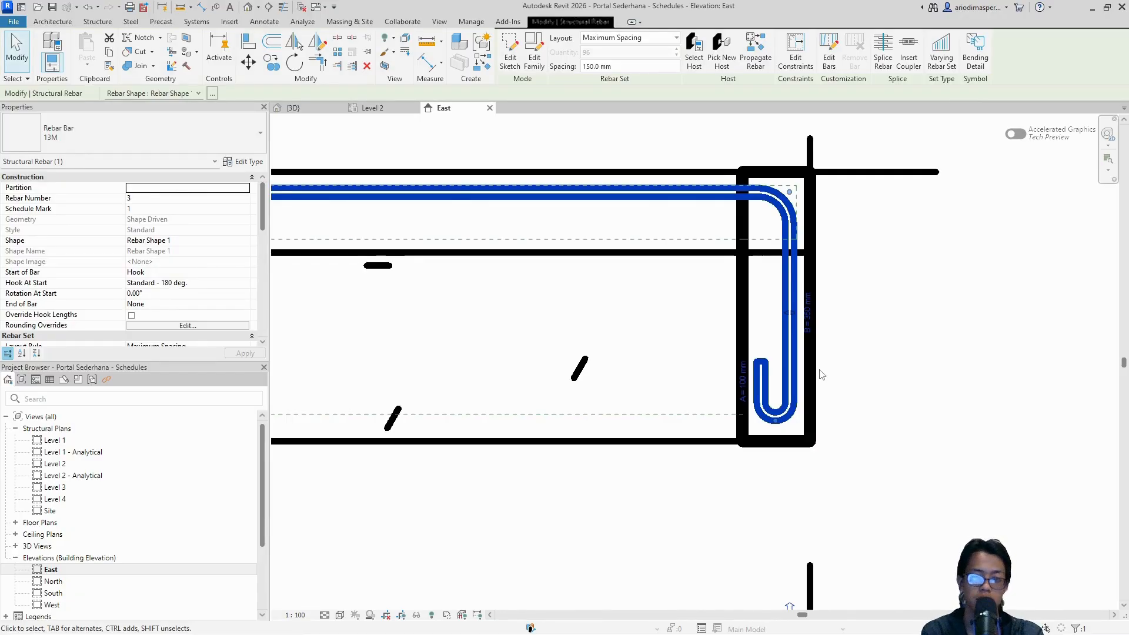
{"action": "scroll", "coordinate": [829, 375], "scroll_direction": "down", "scroll_amount": 2}
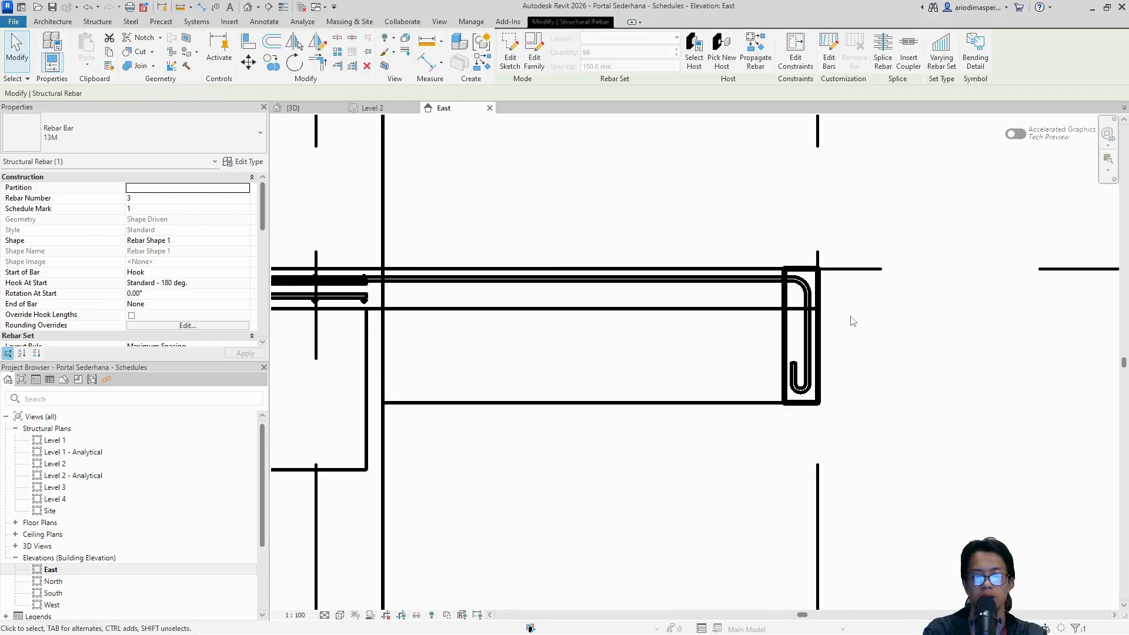
{"action": "left_click", "coordinate": [864, 319]}
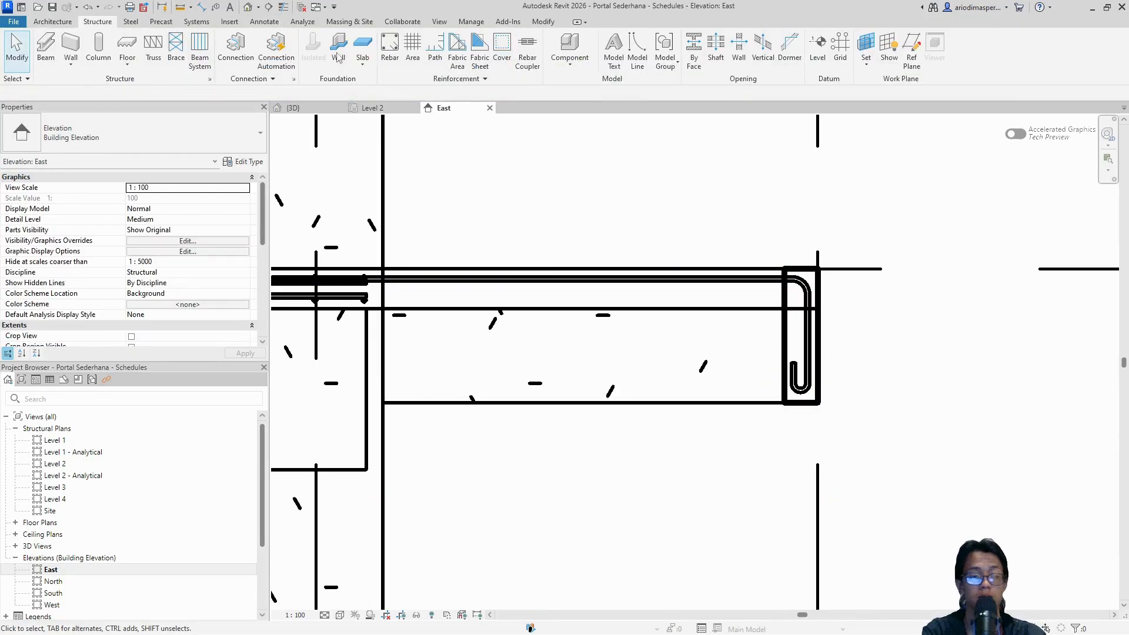
Place a fixed-number set of 4 straight M_00 rebars, oriented parallel to cover, below the slab beside the edge wall
{"action": "left_click", "coordinate": [389, 47]}
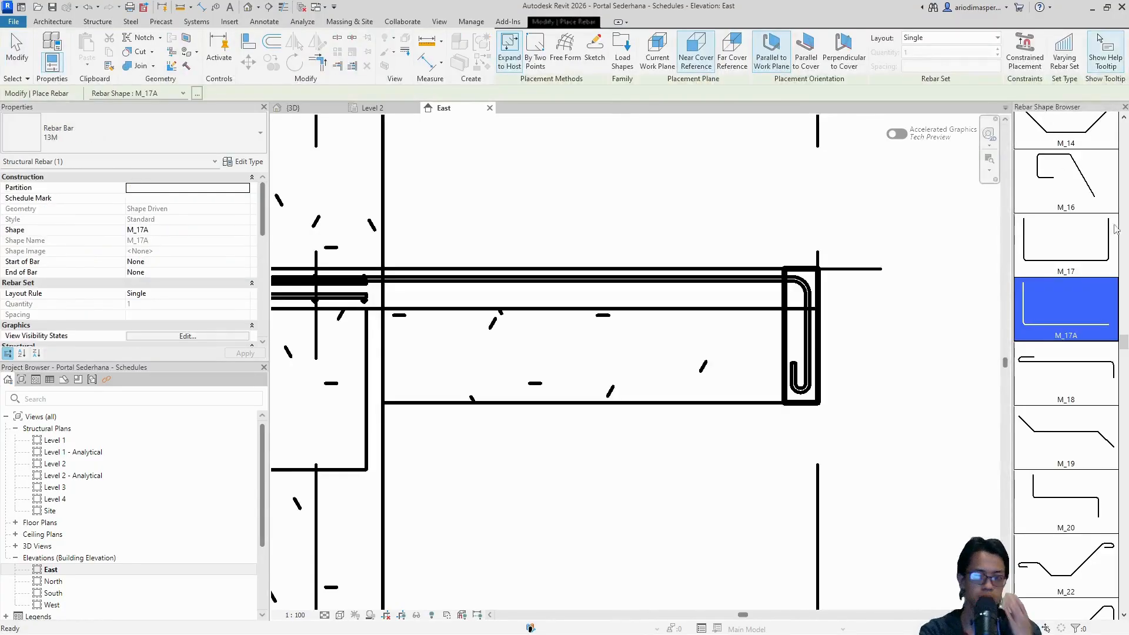
{"action": "left_click_drag", "start_coordinate": [1123, 348], "coordinate": [1122, 144]}
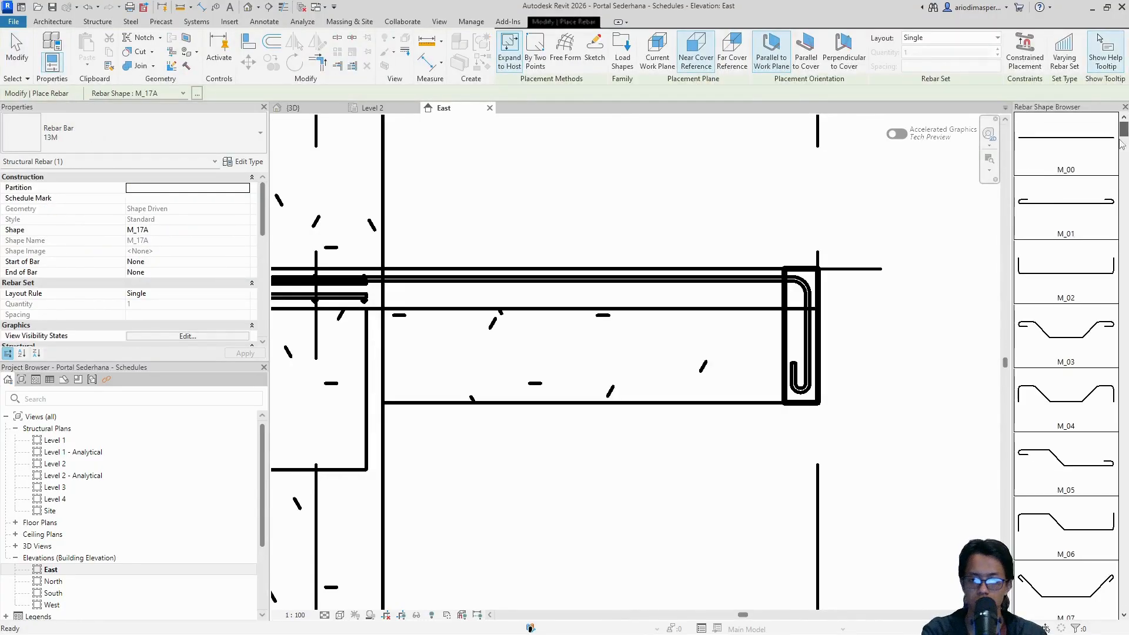
{"action": "left_click", "coordinate": [1074, 154]}
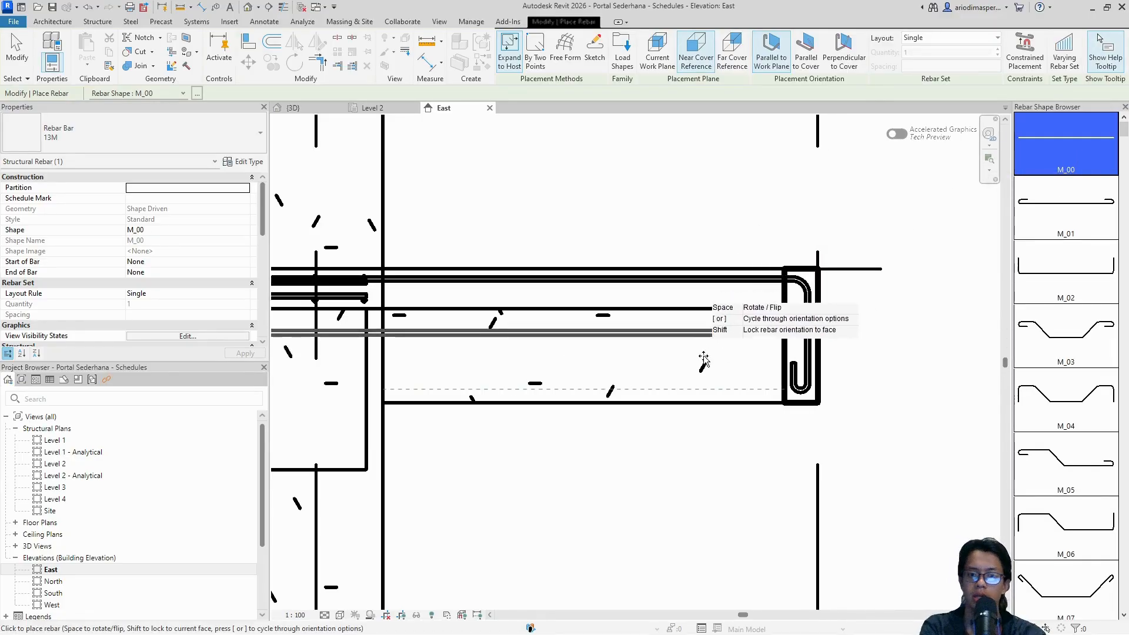
{"action": "left_click", "coordinate": [805, 56]}
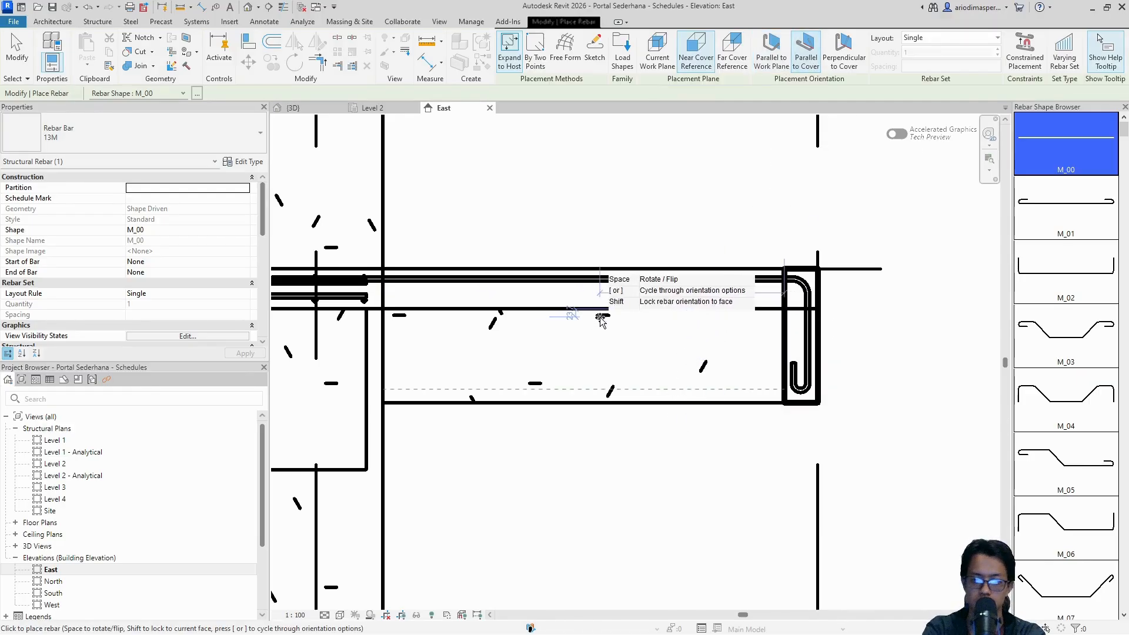
{"action": "left_click", "coordinate": [960, 39]}
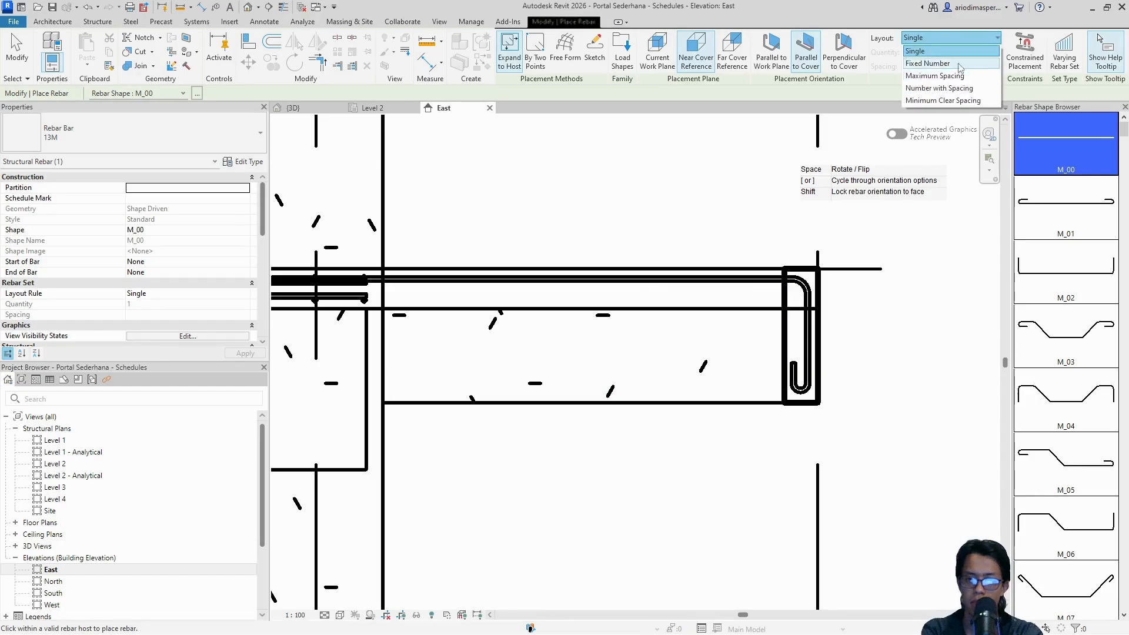
{"action": "left_click", "coordinate": [948, 64]}
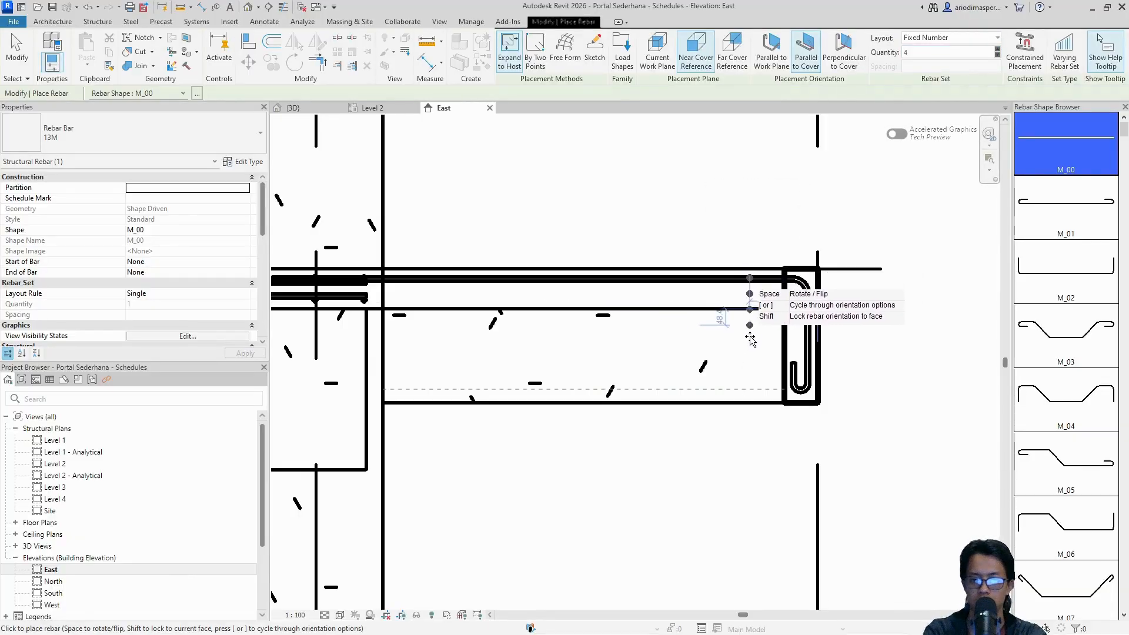
{"action": "scroll", "coordinate": [750, 339], "scroll_direction": "up", "scroll_amount": 2}
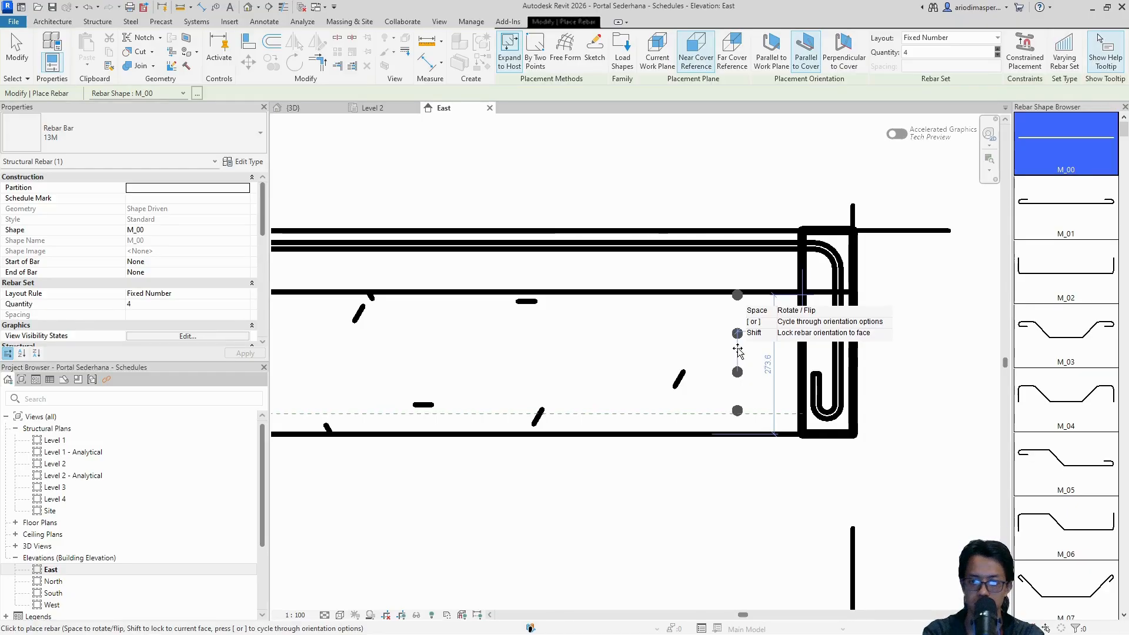
{"action": "left_click", "coordinate": [761, 344]}
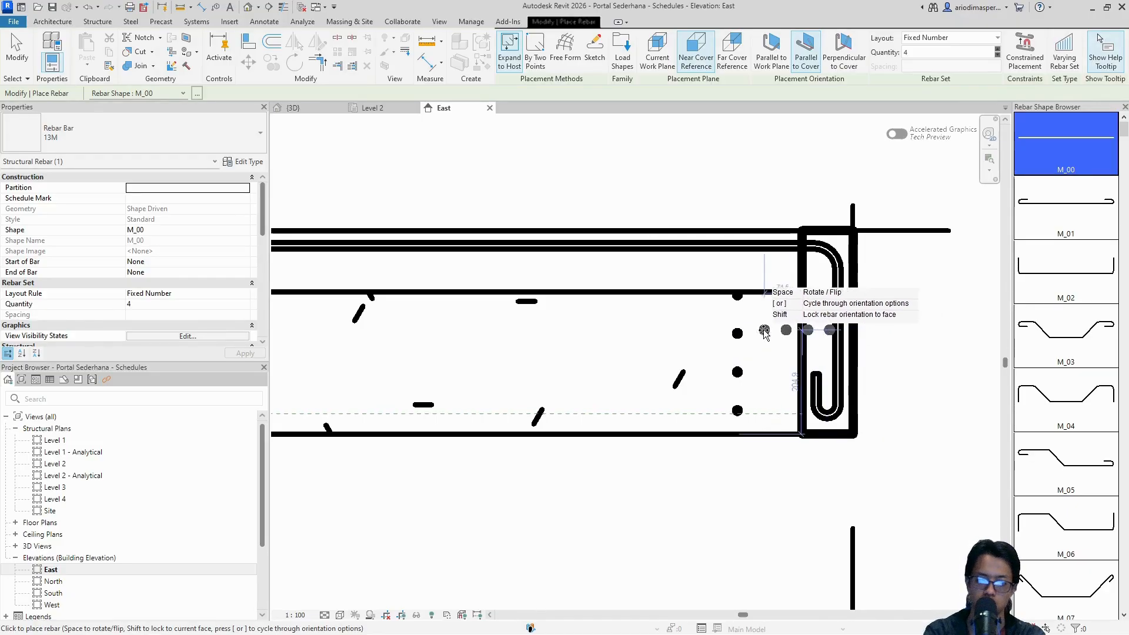
{"action": "key", "text": "Escape"}
Edit the straight bar set's constraints and constrain its bar segment to the edge wall's exterior face
{"action": "left_click", "coordinate": [738, 297]}
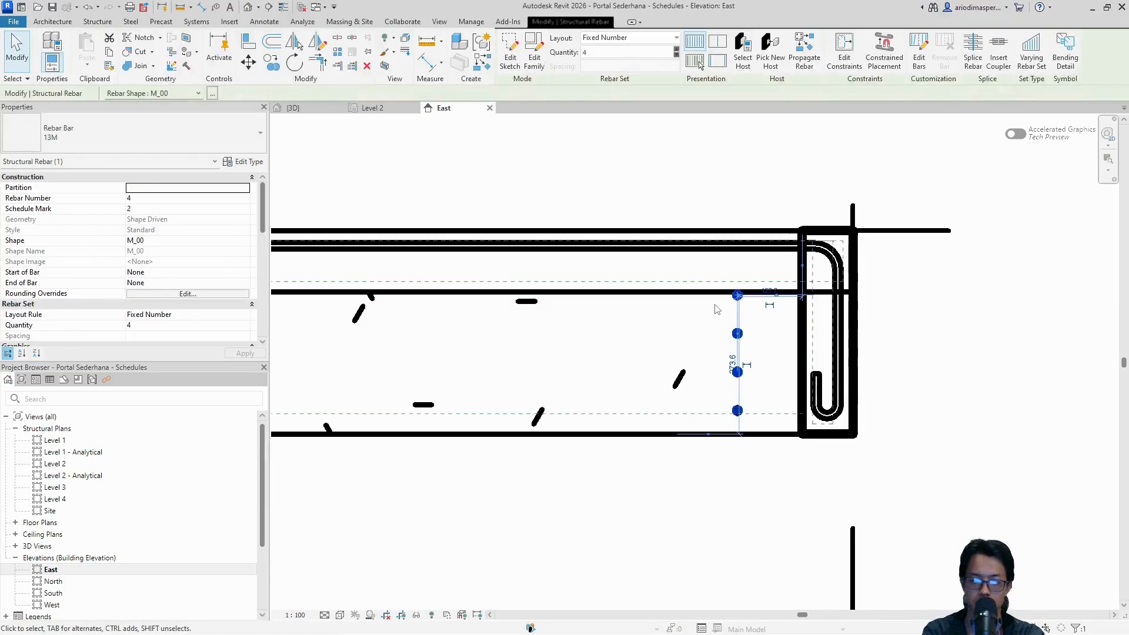
{"action": "left_click", "coordinate": [845, 52]}
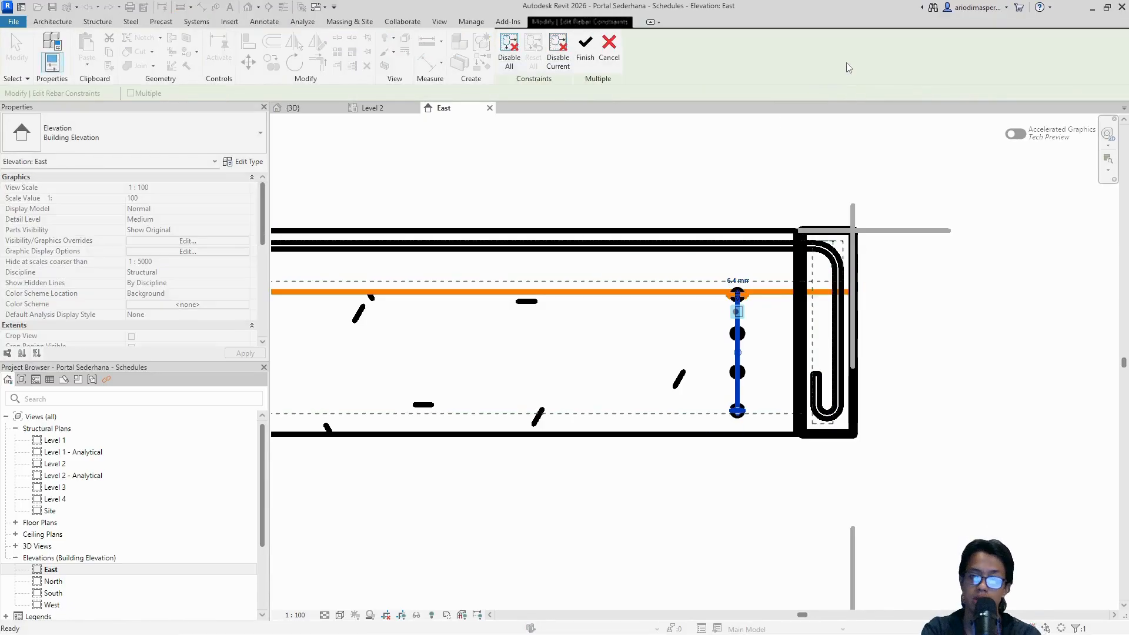
{"action": "scroll", "coordinate": [741, 299], "scroll_direction": "up", "scroll_amount": 1}
{"action": "scroll", "coordinate": [743, 300], "scroll_direction": "up", "scroll_amount": 3}
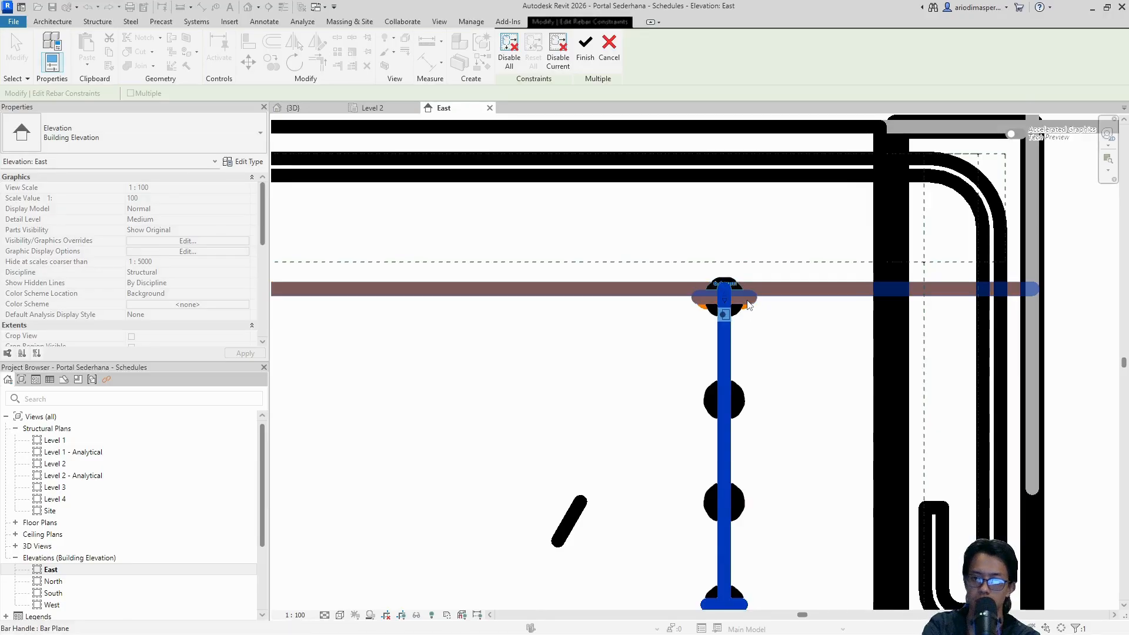
{"action": "left_click", "coordinate": [723, 354]}
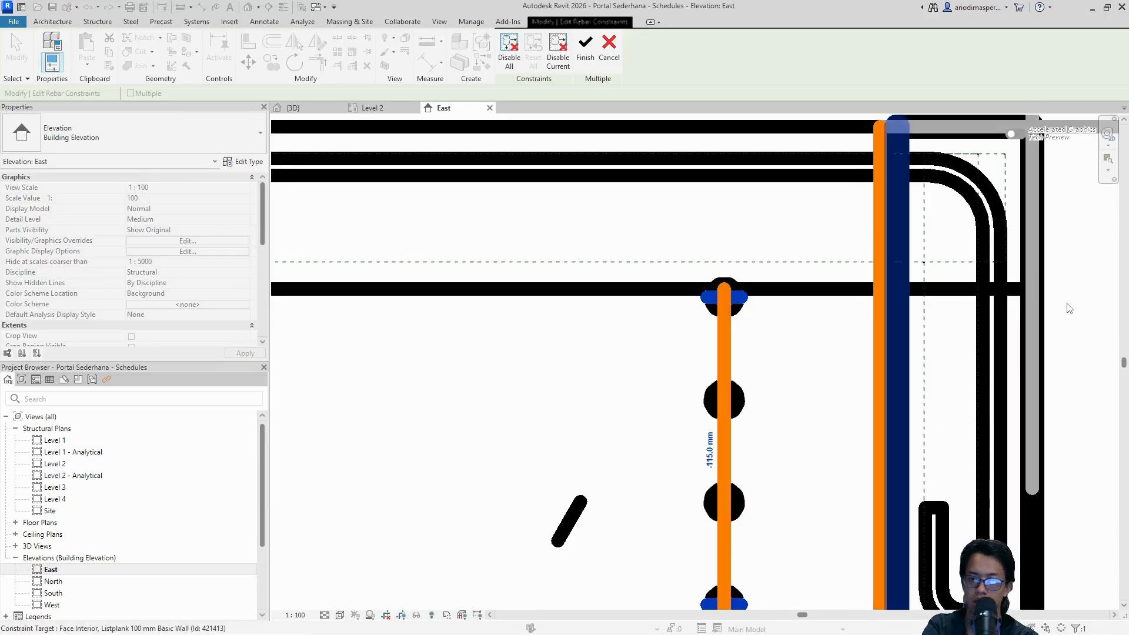
{"action": "left_click", "coordinate": [1035, 299]}
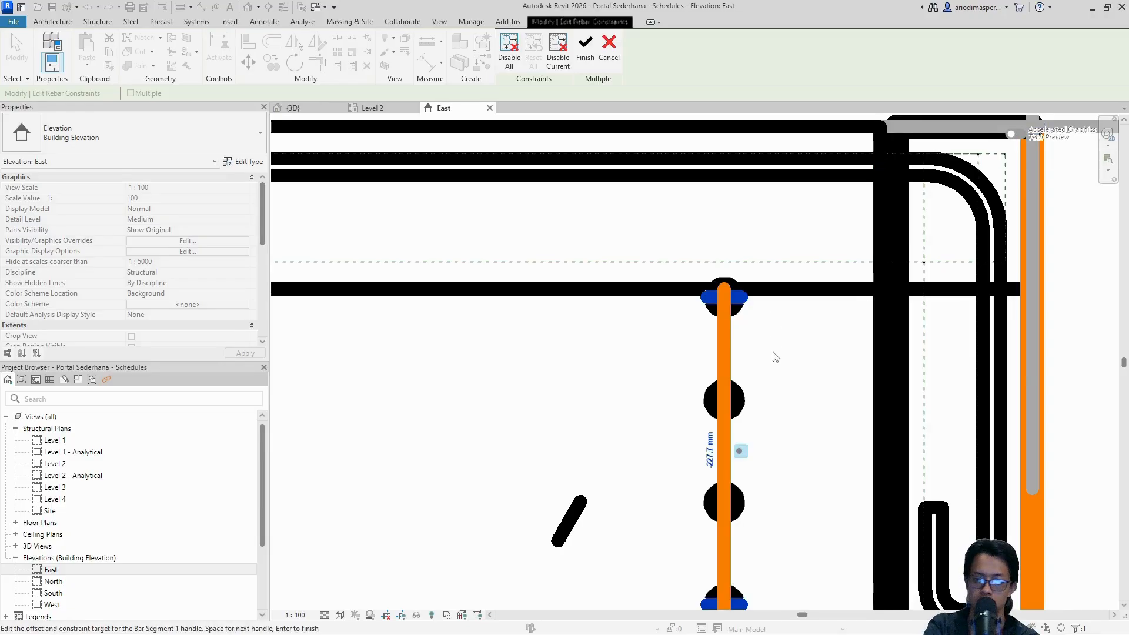
Try a 0 mm offset for the straight bars from the wall's exterior face, settle on -20 mm and finish the constraint edit
{"action": "left_click", "coordinate": [710, 452]}
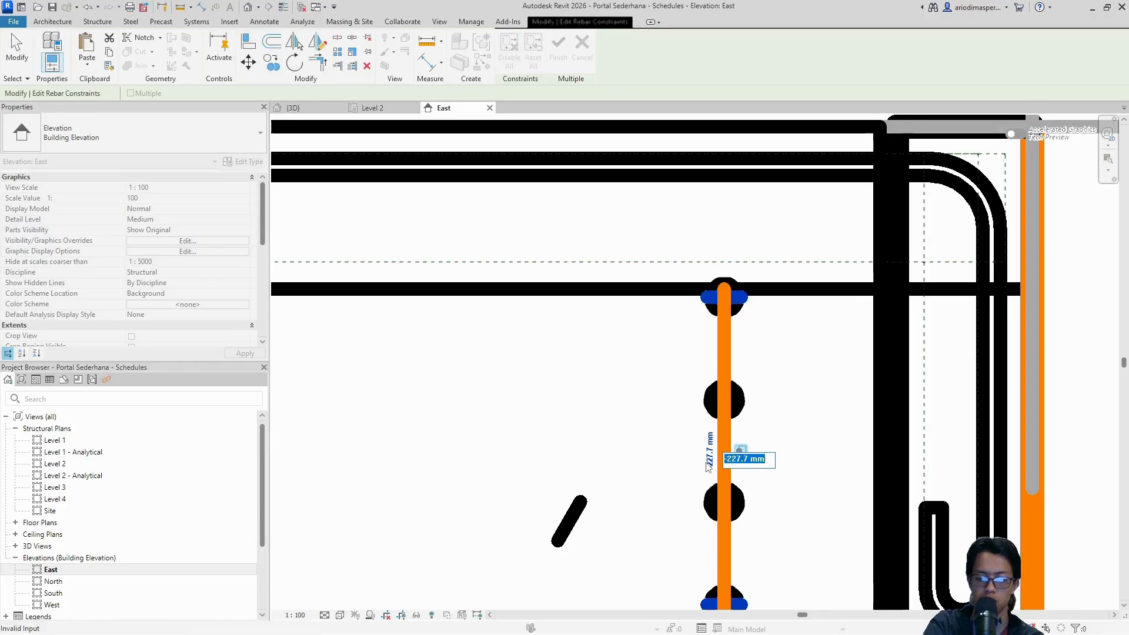
{"action": "type", "text": "0"}
{"action": "key", "text": "Return"}
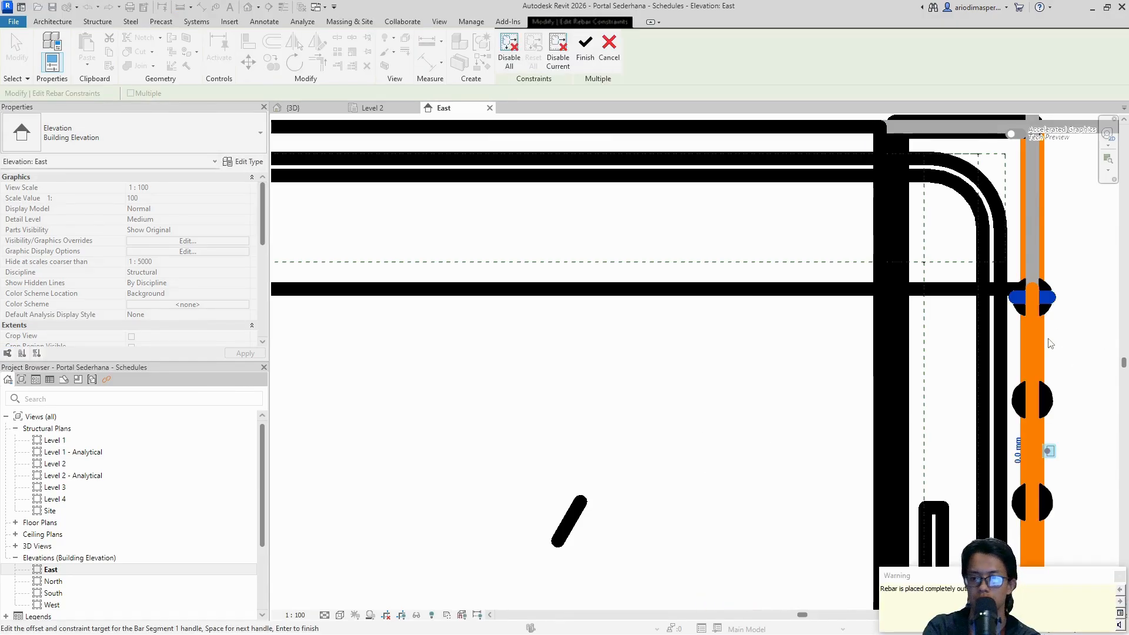
{"action": "left_click", "coordinate": [1017, 453]}
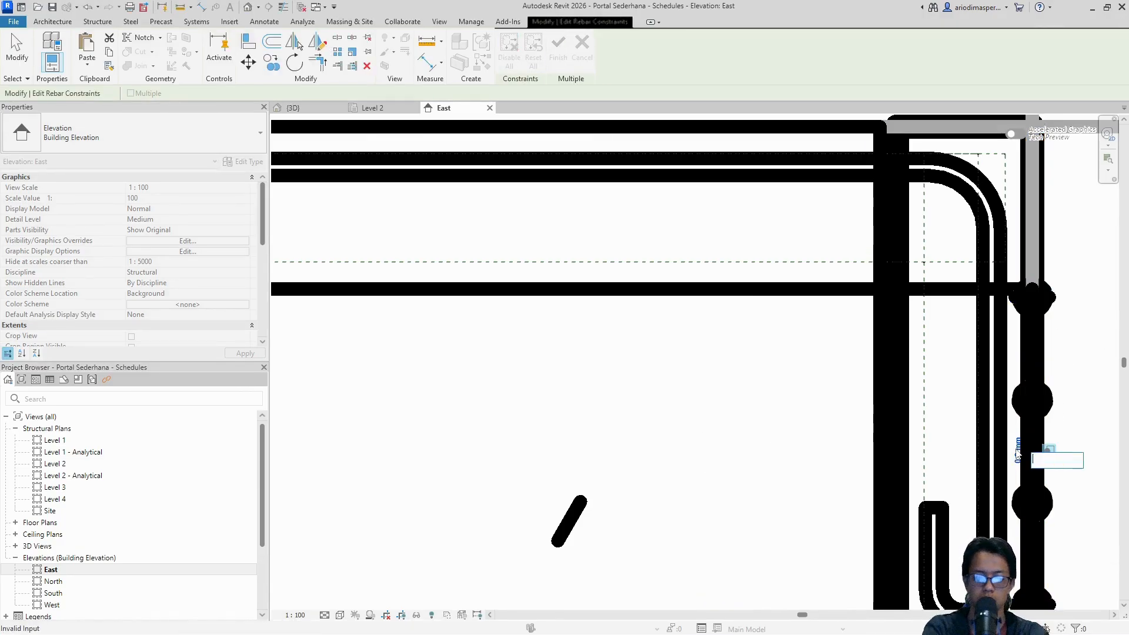
{"action": "type", "text": "-20"}
{"action": "key", "text": "Return"}
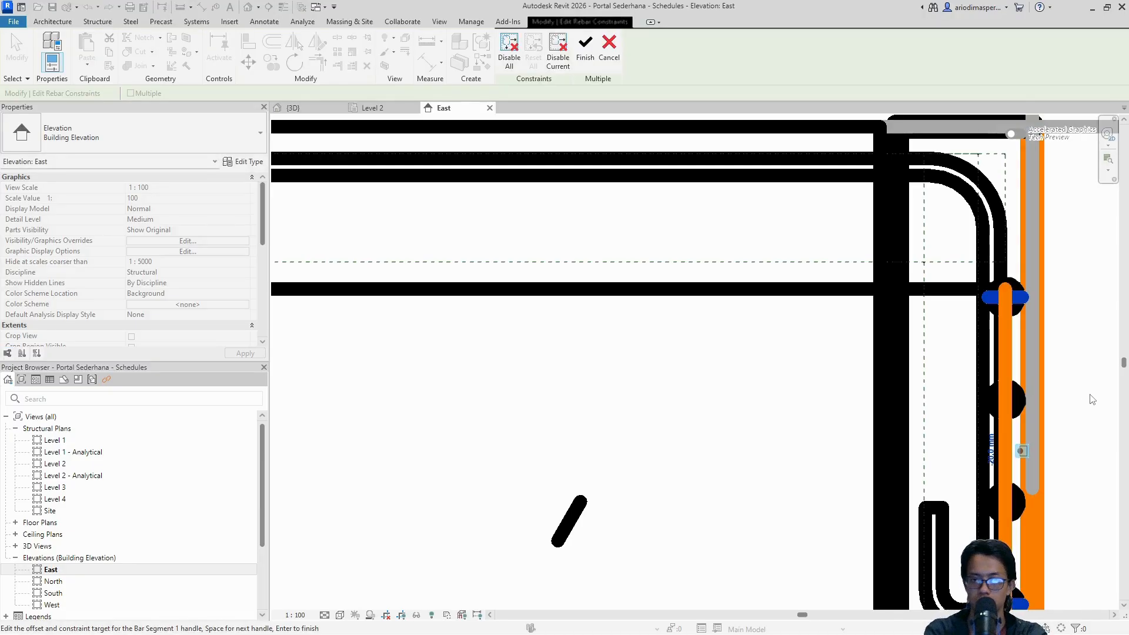
{"action": "left_click", "coordinate": [584, 57]}
{"action": "scroll", "coordinate": [974, 329], "scroll_direction": "down", "scroll_amount": 3}
{"action": "middle_click_drag", "start_coordinate": [974, 329], "coordinate": [831, 293]}
{"action": "left_click", "coordinate": [931, 334]}
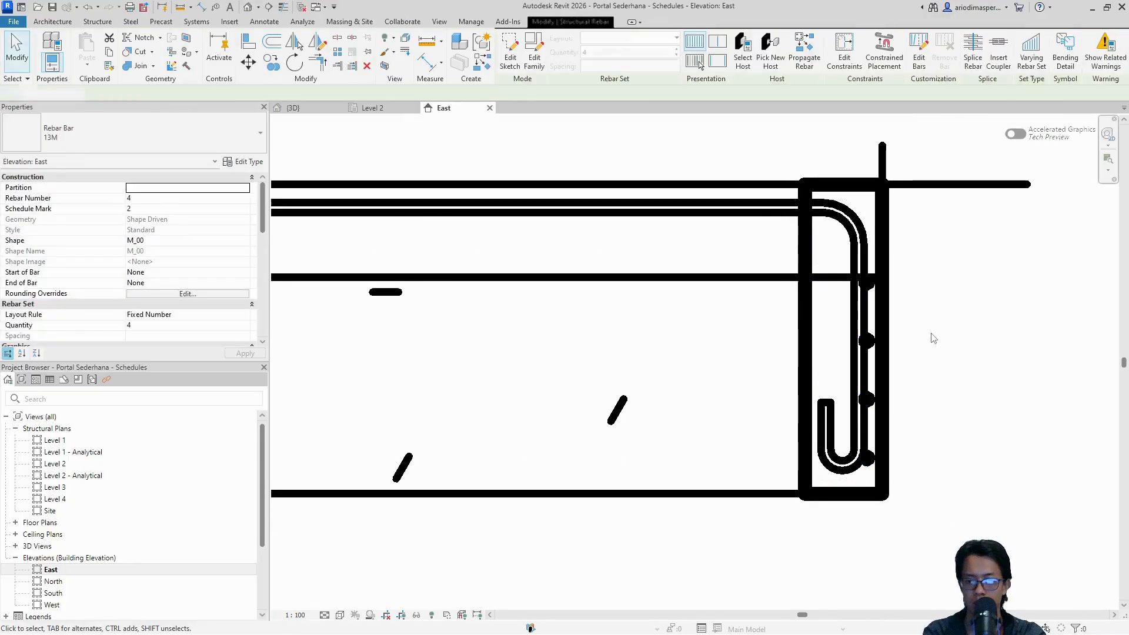
Edit the bent rebar's constraints and set its vertical segment's offset from the edge wall's exterior face to -40 mm
{"action": "scroll", "coordinate": [922, 358], "scroll_direction": "up", "scroll_amount": 2}
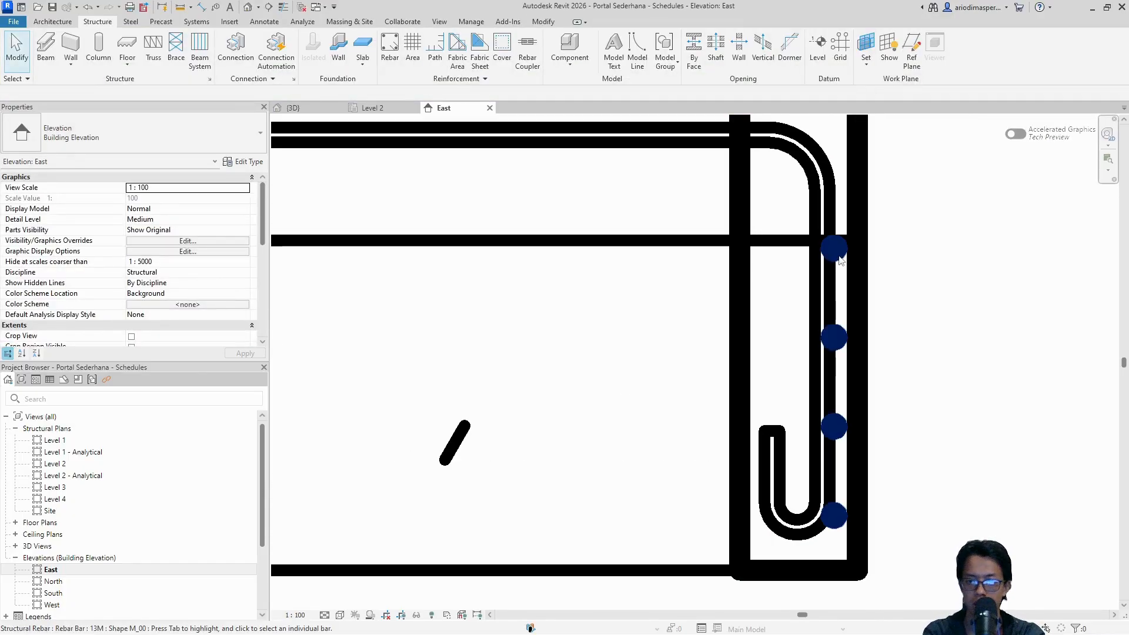
{"action": "left_click", "coordinate": [819, 197]}
{"action": "scroll", "coordinate": [788, 251], "scroll_direction": "down", "scroll_amount": 3}
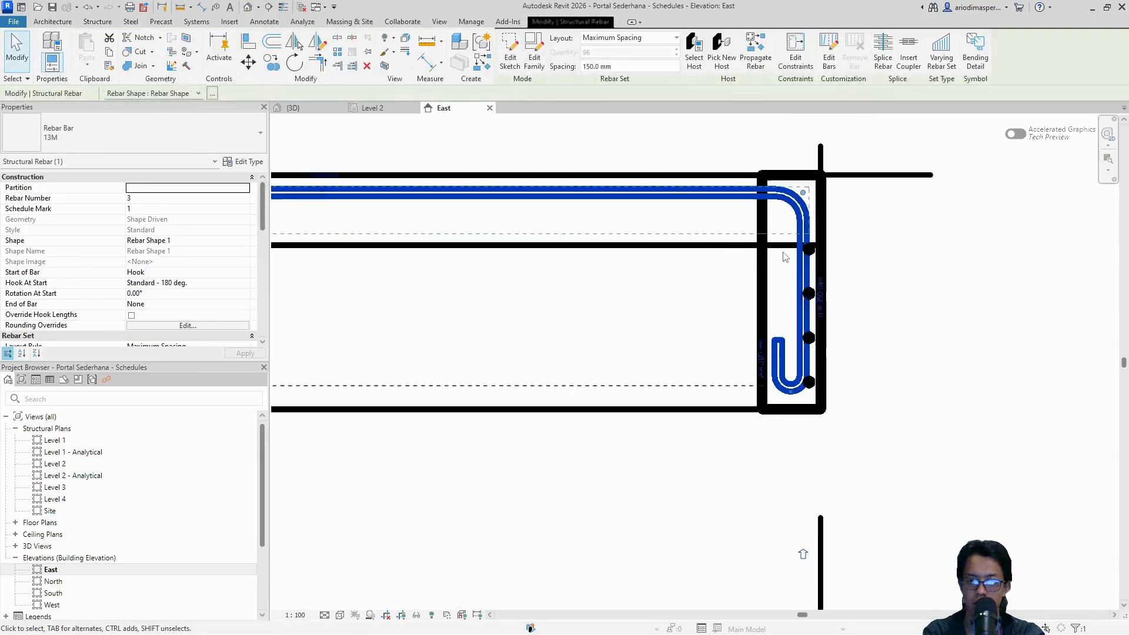
{"action": "scroll", "coordinate": [792, 250], "scroll_direction": "up", "scroll_amount": 2}
{"action": "left_click", "coordinate": [795, 50]}
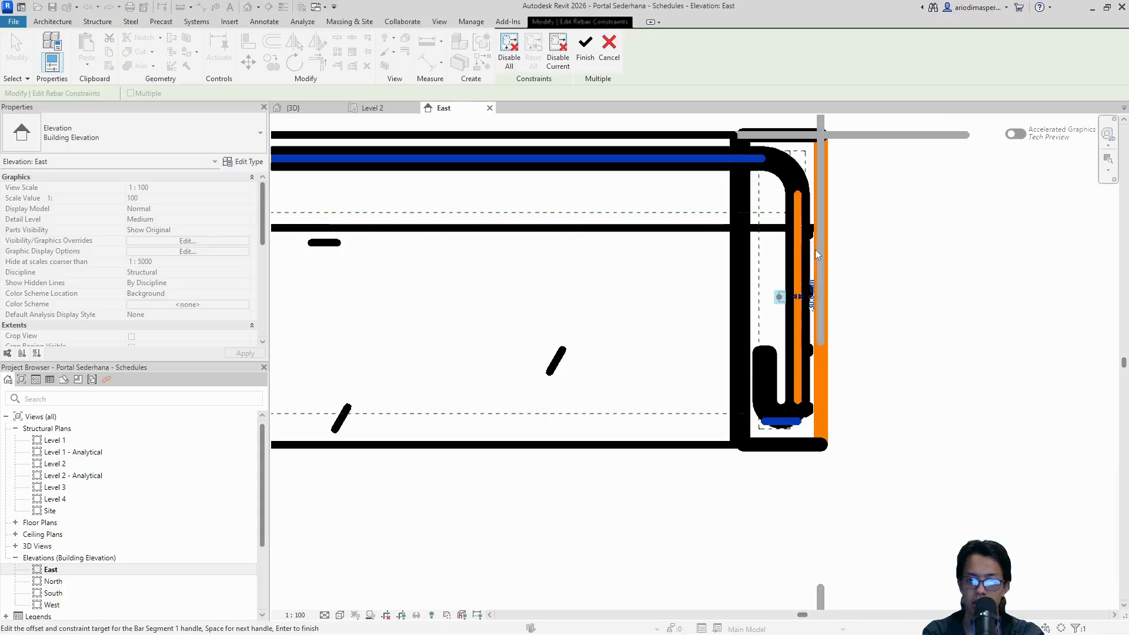
{"action": "scroll", "coordinate": [860, 243], "scroll_direction": "up", "scroll_amount": 2}
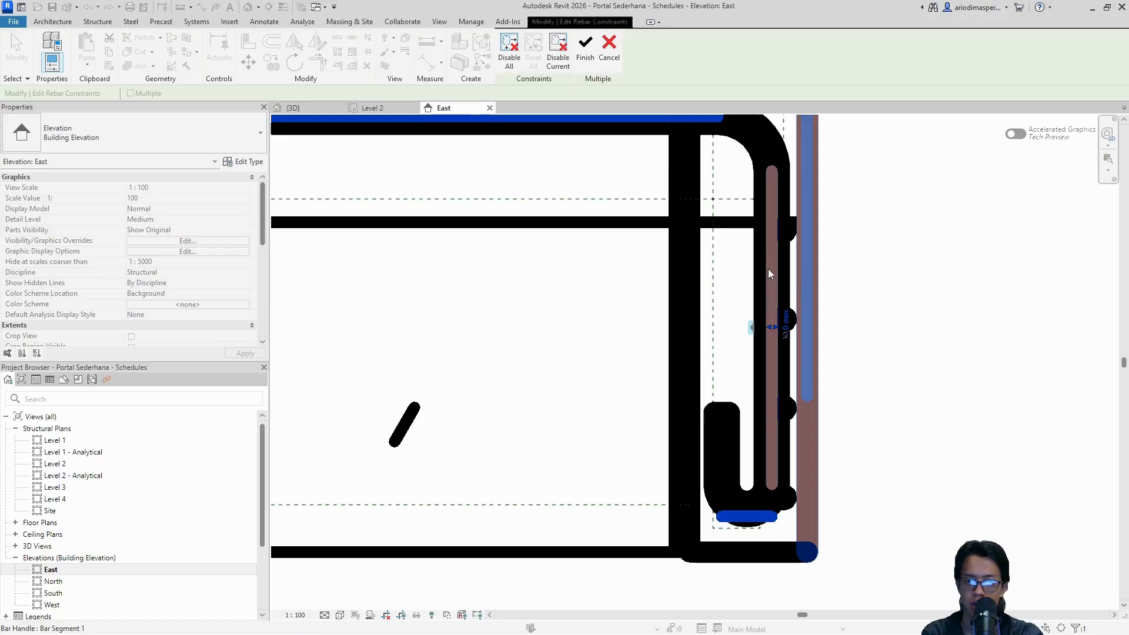
{"action": "left_click", "coordinate": [768, 269]}
{"action": "left_click", "coordinate": [787, 331]}
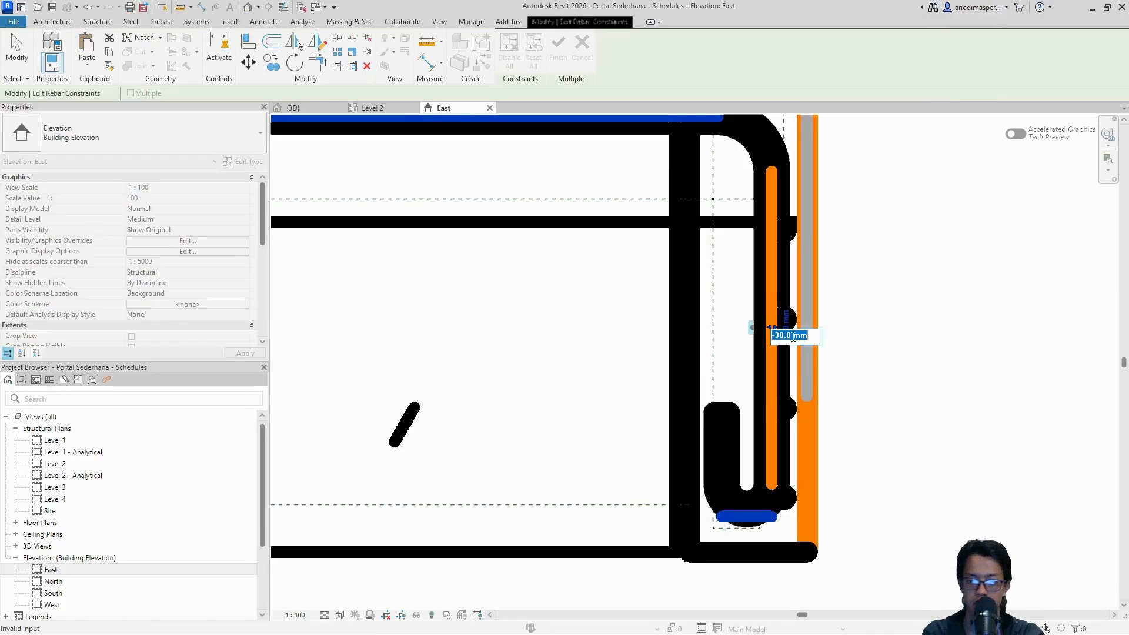
{"action": "key", "text": "Return"}
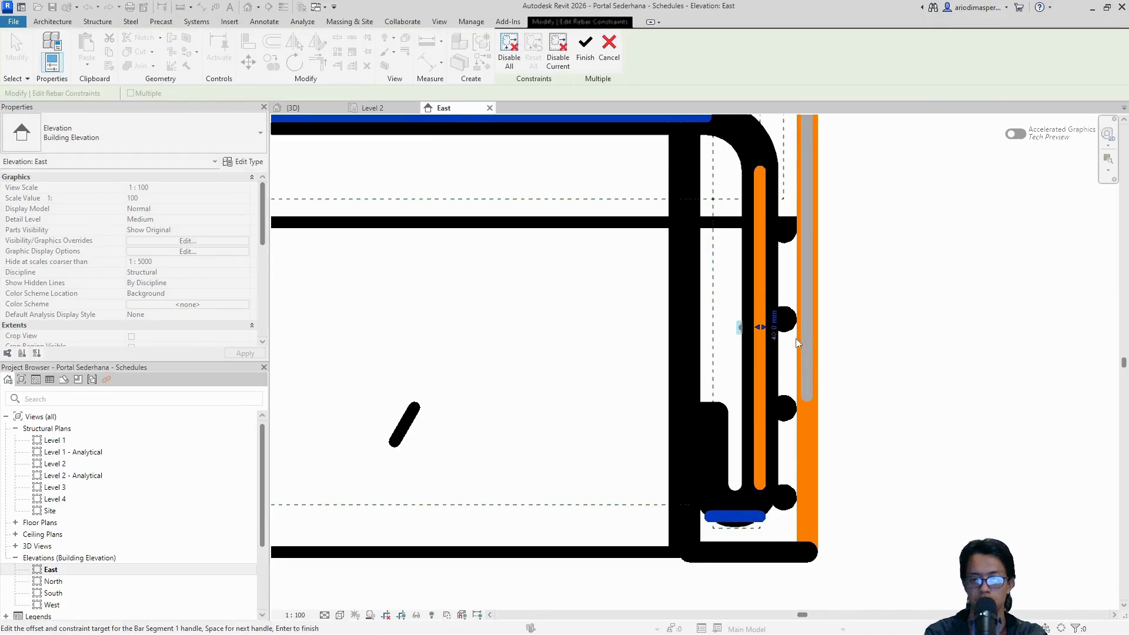
Set the offset of the bent rebar's hooked start from the edge wall's bottom face to -40 mm
{"action": "middle_click_drag", "start_coordinate": [874, 301], "coordinate": [859, 332]}
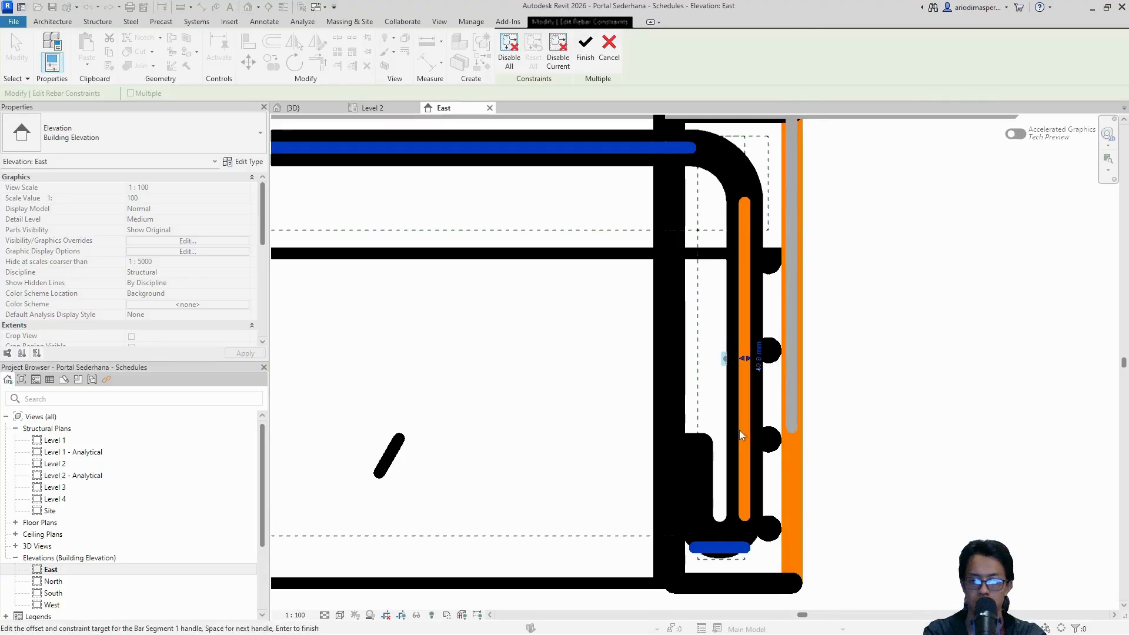
{"action": "left_click", "coordinate": [728, 550]}
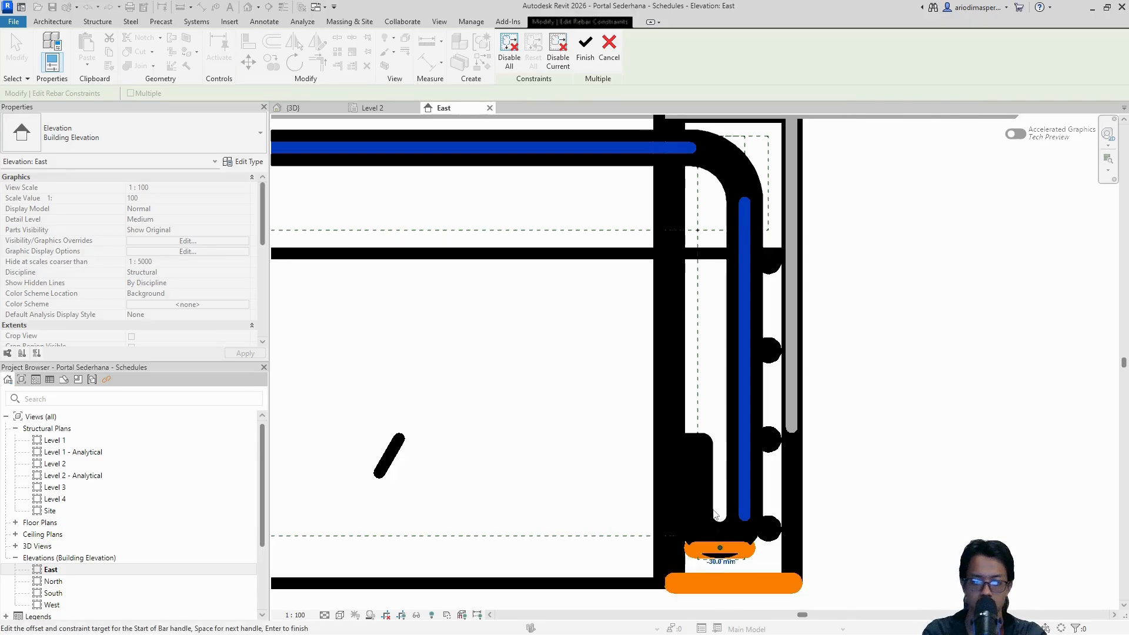
{"action": "left_click", "coordinate": [722, 561]}
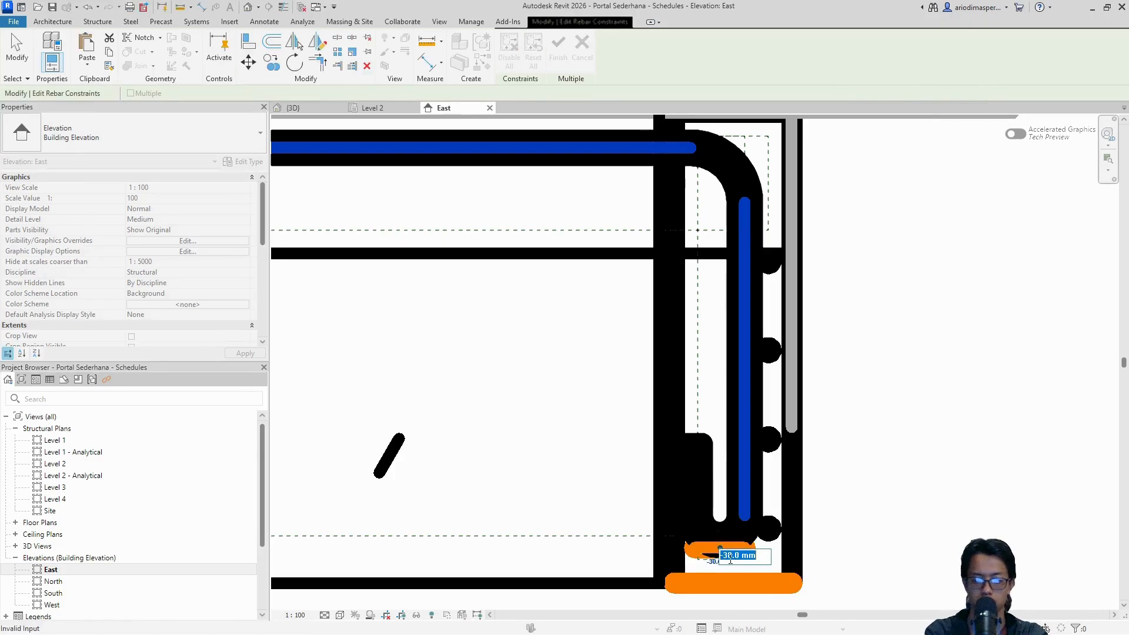
{"action": "key", "text": "Return"}
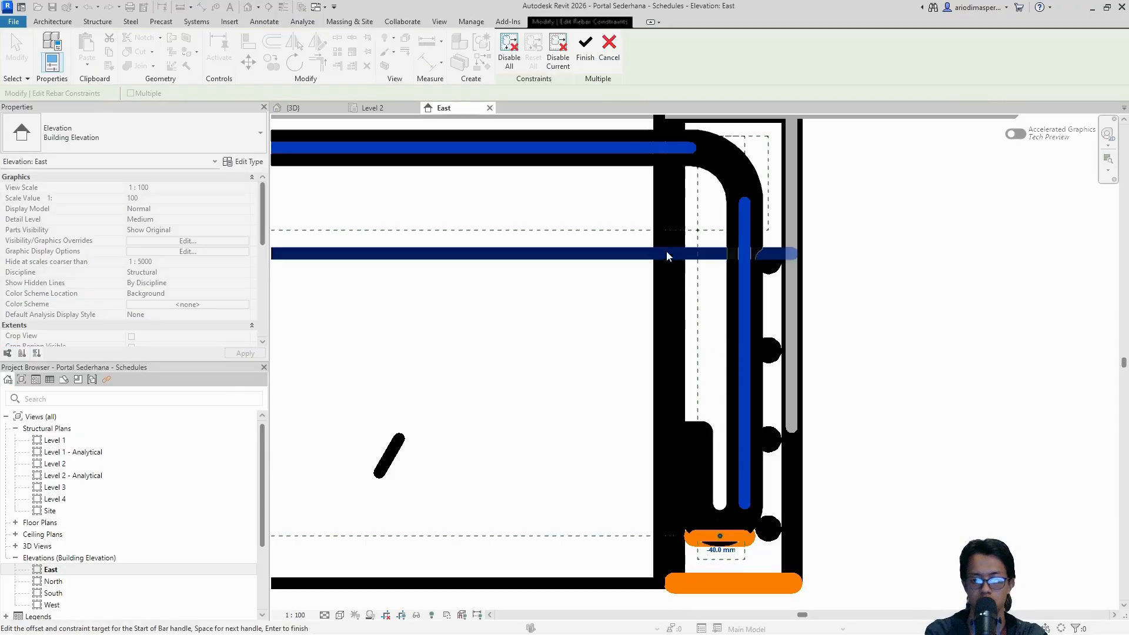
Set the constraint offset of the bent rebar's horizontal top segment to 40 mm and finish the constraint edit
{"action": "middle_click_drag", "start_coordinate": [630, 139], "coordinate": [667, 249]}
{"action": "left_click", "coordinate": [640, 256]}
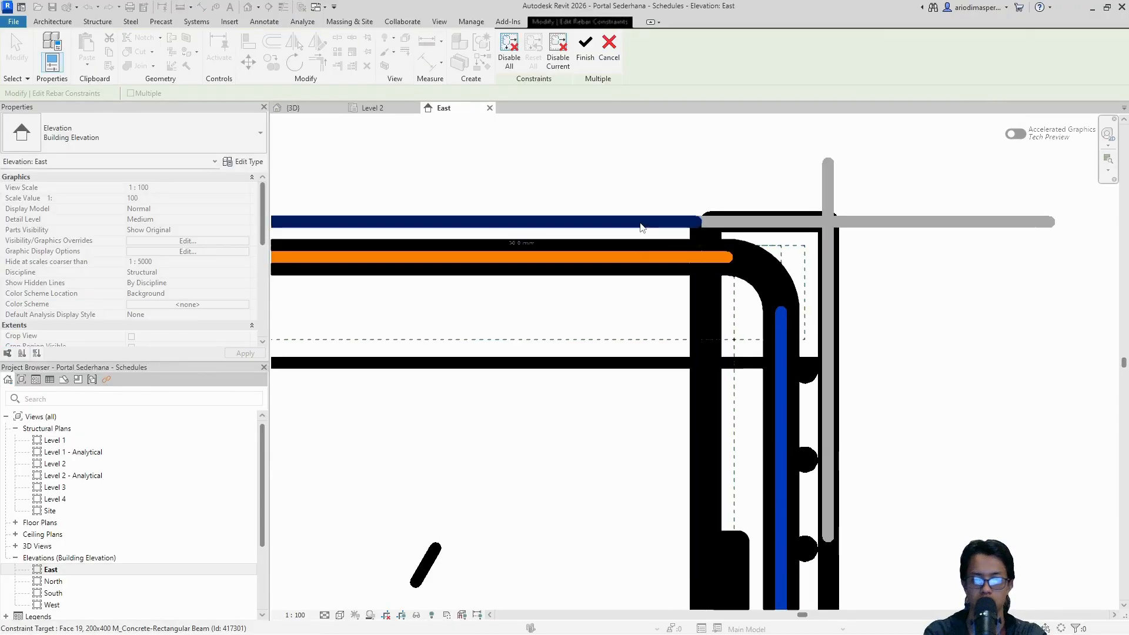
{"action": "left_click", "coordinate": [533, 242]}
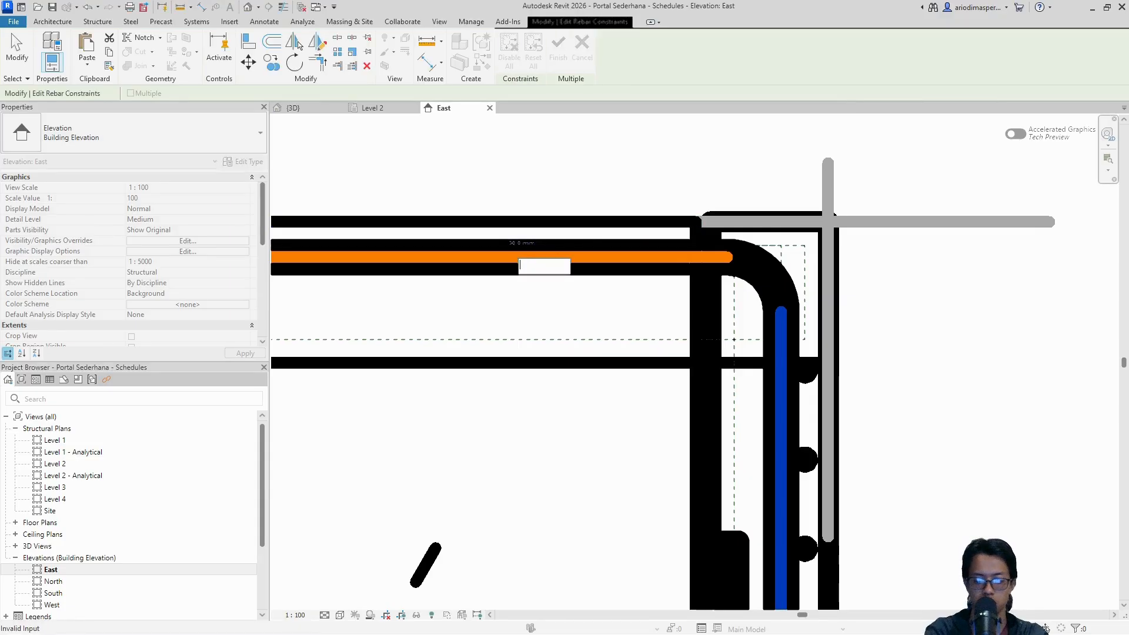
{"action": "key", "text": "Return"}
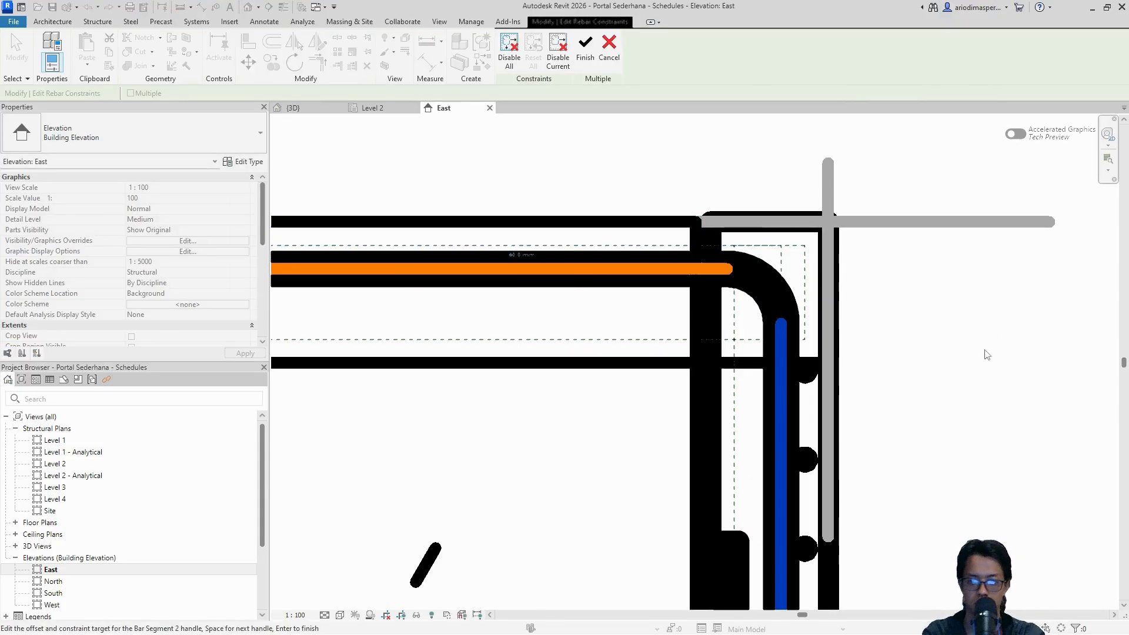
{"action": "left_click", "coordinate": [585, 50]}
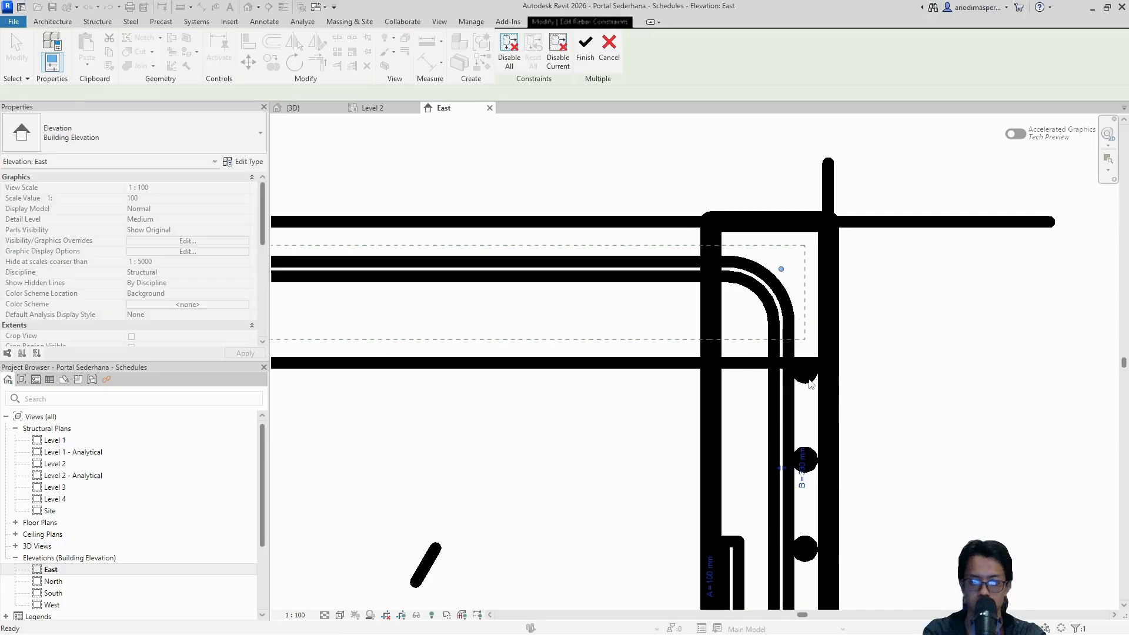
{"action": "left_click", "coordinate": [808, 377]}
{"action": "middle_click_drag", "start_coordinate": [870, 489], "coordinate": [845, 370]}
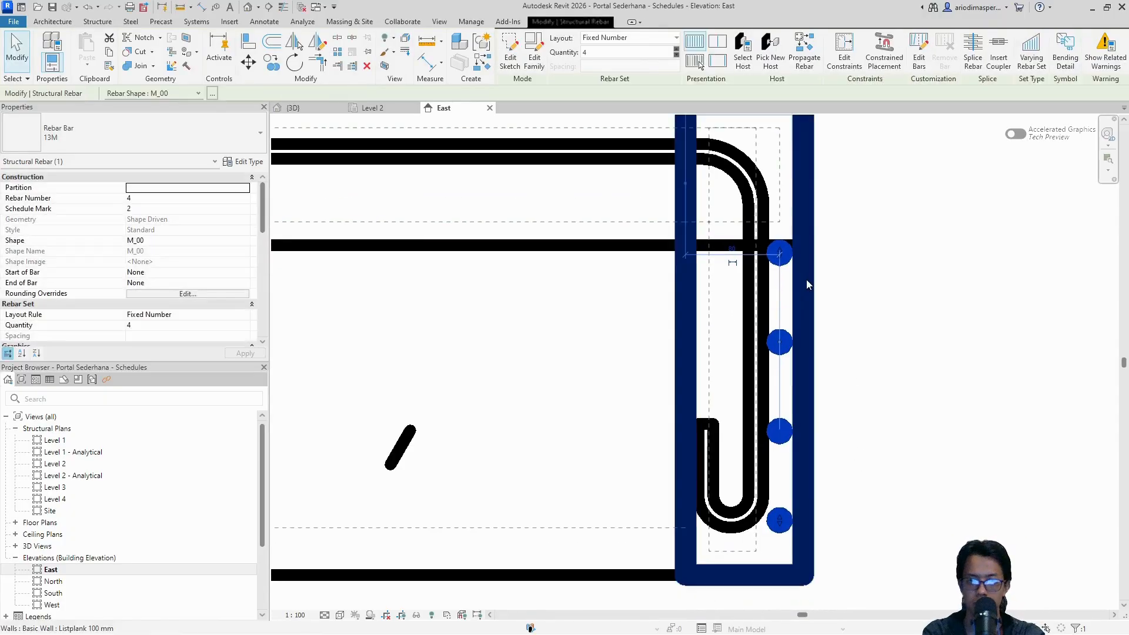
{"action": "scroll", "coordinate": [815, 283], "scroll_direction": "down", "scroll_amount": 2}
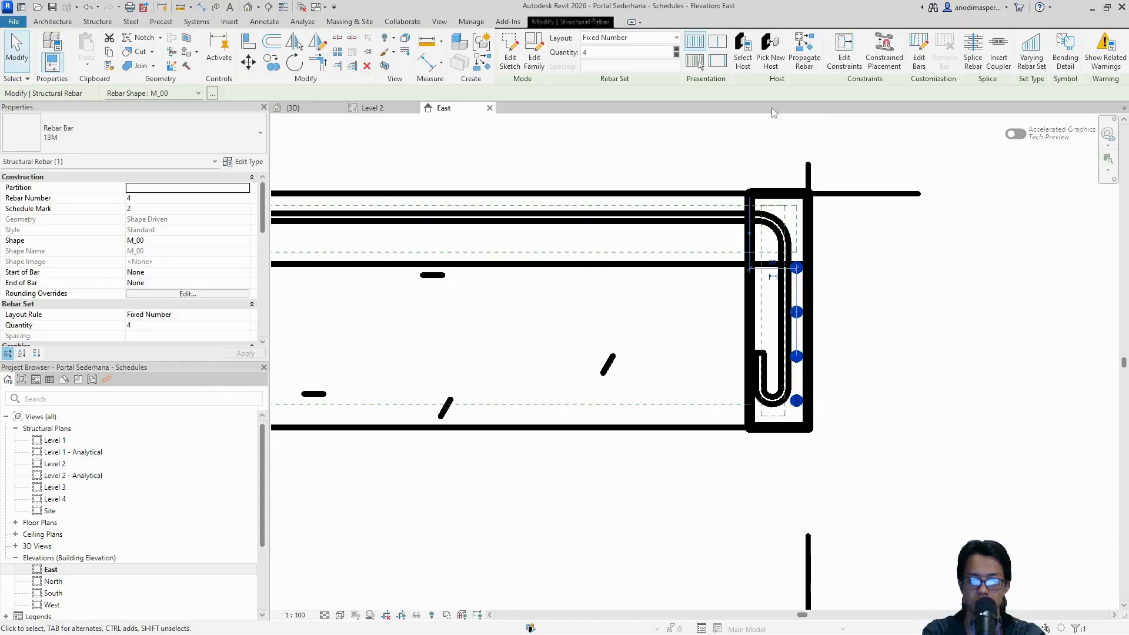
{"action": "left_click", "coordinate": [844, 52]}
{"action": "scroll", "coordinate": [805, 271], "scroll_direction": "up", "scroll_amount": 2}
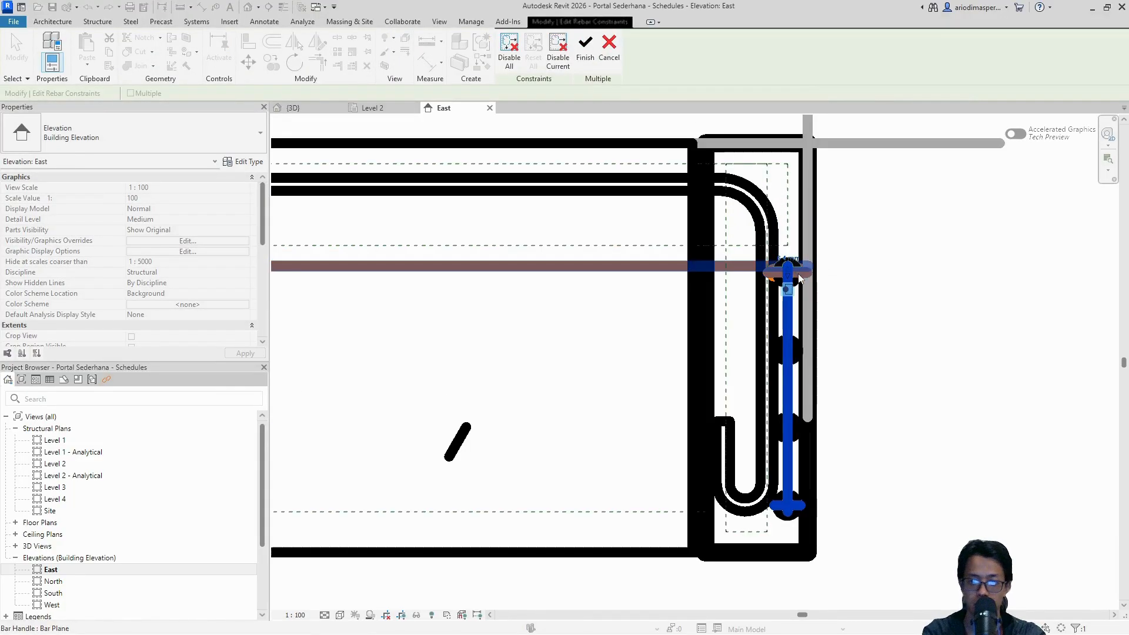
{"action": "scroll", "coordinate": [805, 277], "scroll_direction": "up", "scroll_amount": 3}
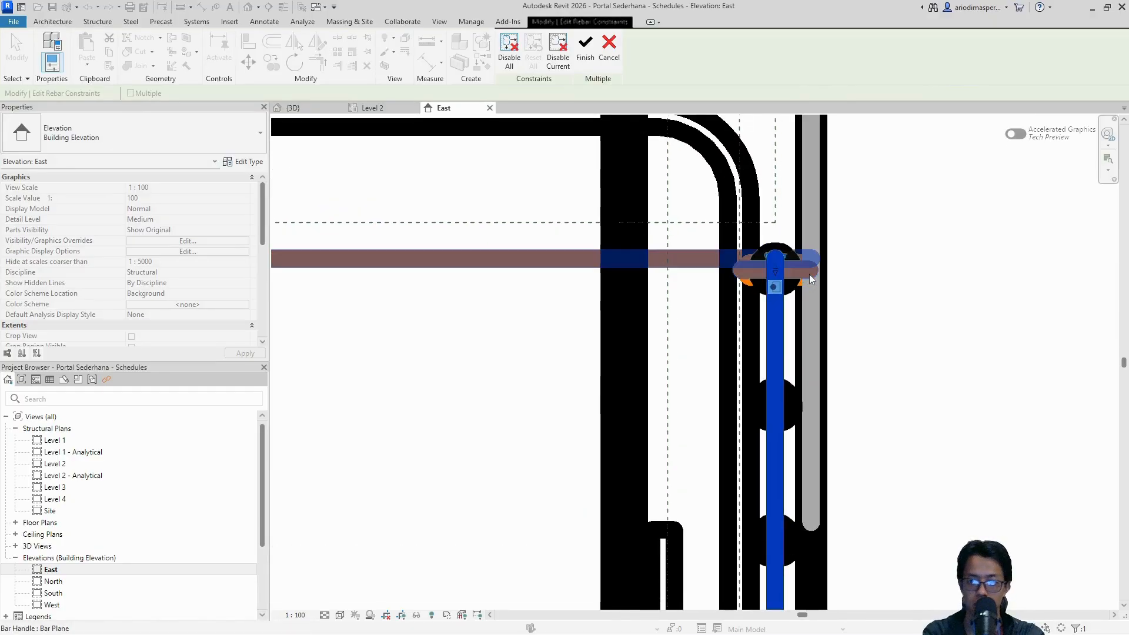
{"action": "left_click", "coordinate": [808, 275]}
{"action": "scroll", "coordinate": [795, 274], "scroll_direction": "up", "scroll_amount": 2}
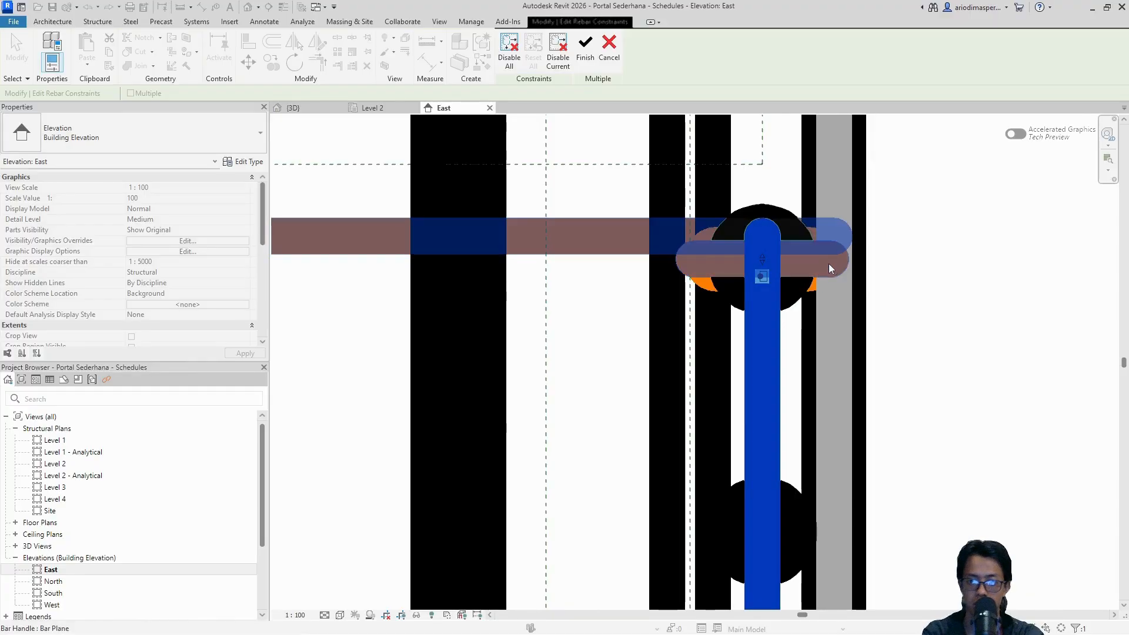
Set the East elevation's view scale to 1:5
{"action": "left_click", "coordinate": [297, 615]}
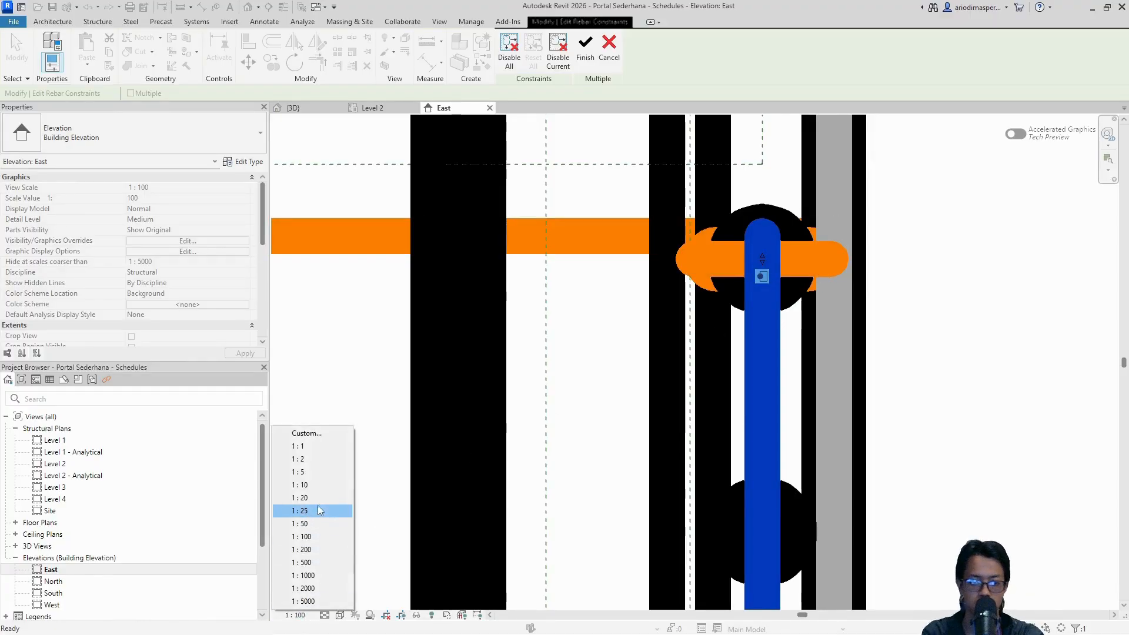
{"action": "left_click", "coordinate": [317, 472]}
{"action": "scroll", "coordinate": [781, 267], "scroll_direction": "down", "scroll_amount": 2}
Edit the constraints of the straight bars in the edge wall and try a different offset for the uppermost bar from the slab's underside
{"action": "left_click", "coordinate": [787, 265]}
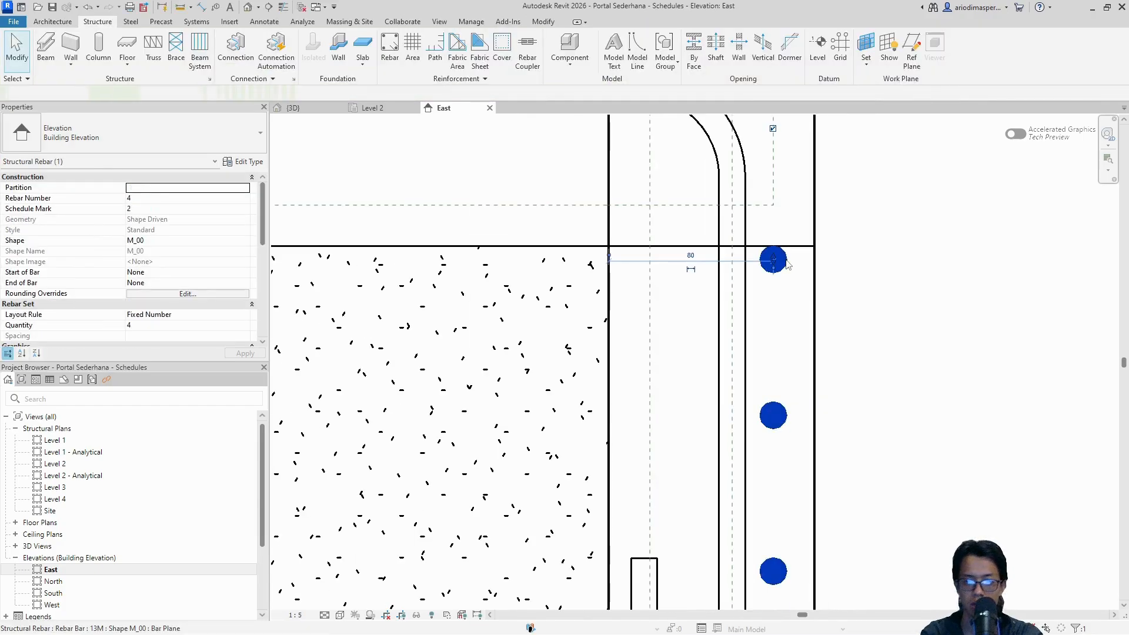
{"action": "left_click", "coordinate": [843, 64]}
{"action": "scroll", "coordinate": [794, 262], "scroll_direction": "up", "scroll_amount": 2}
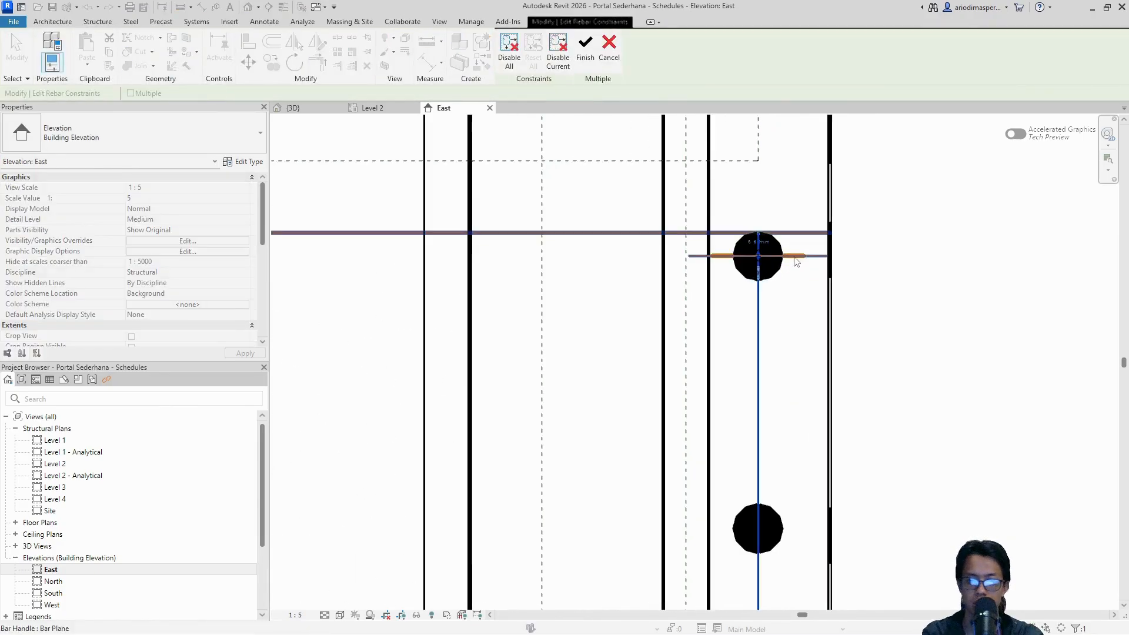
{"action": "scroll", "coordinate": [796, 234], "scroll_direction": "down", "scroll_amount": 3}
{"action": "middle_click_drag", "start_coordinate": [790, 261], "coordinate": [737, 445]}
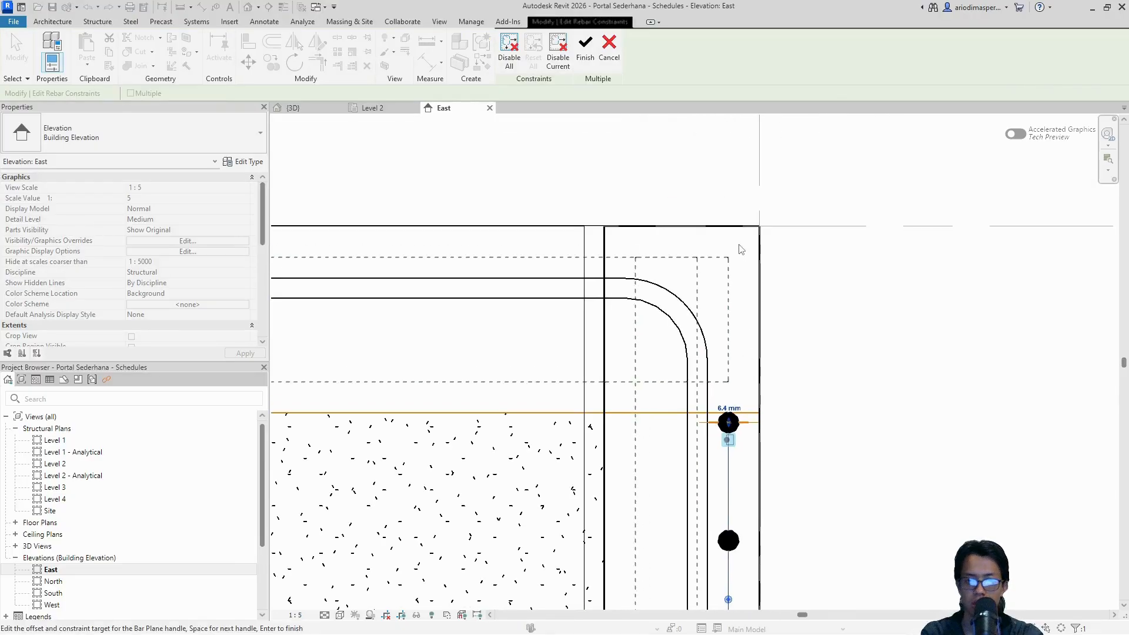
{"action": "scroll", "coordinate": [738, 414], "scroll_direction": "up", "scroll_amount": 2}
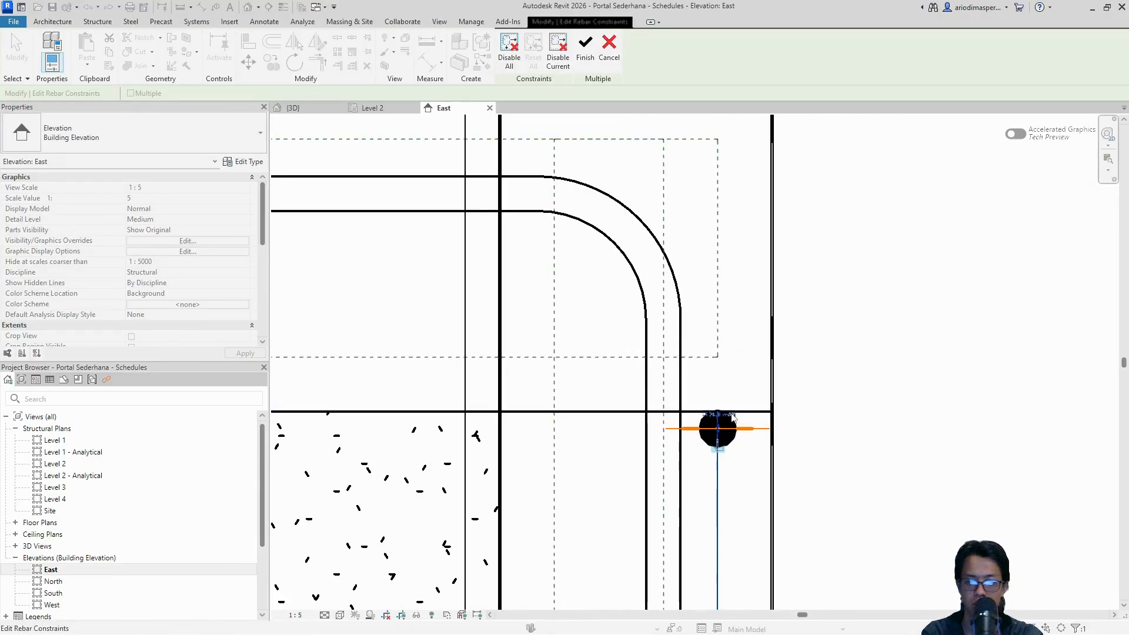
{"action": "left_click", "coordinate": [733, 416]}
{"action": "key", "text": "Return"}
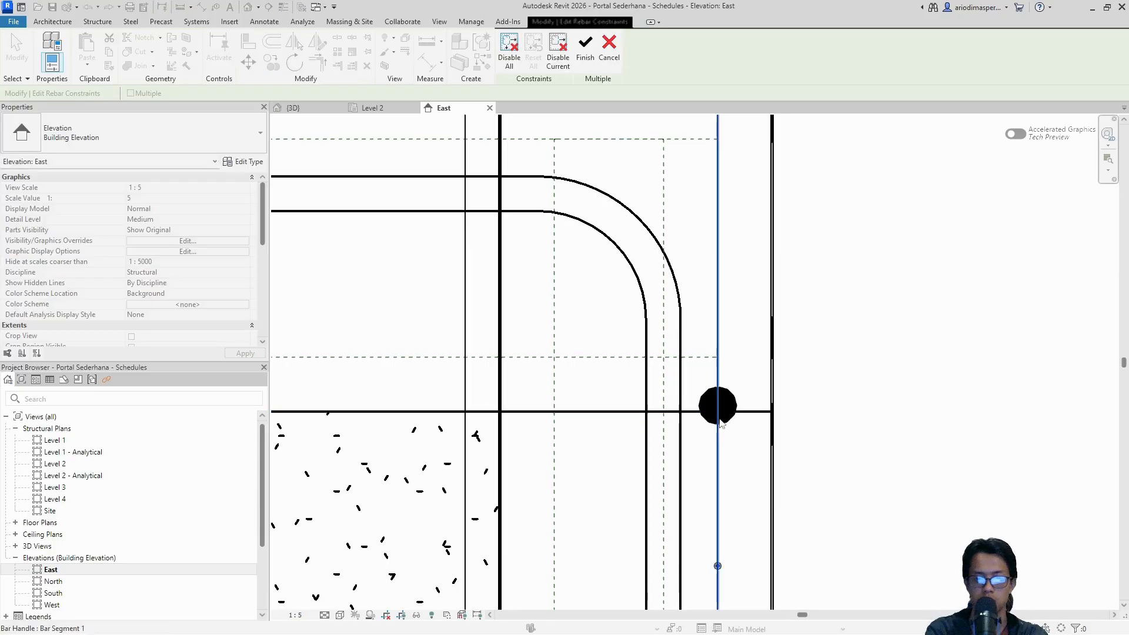
Constrain the uppermost straight bar to the edge wall's top face with a 20 mm offset and finish the constraint edit
{"action": "scroll", "coordinate": [787, 323], "scroll_direction": "down", "scroll_amount": 3}
{"action": "scroll", "coordinate": [768, 159], "scroll_direction": "up", "scroll_amount": 3}
{"action": "left_click", "coordinate": [741, 235]}
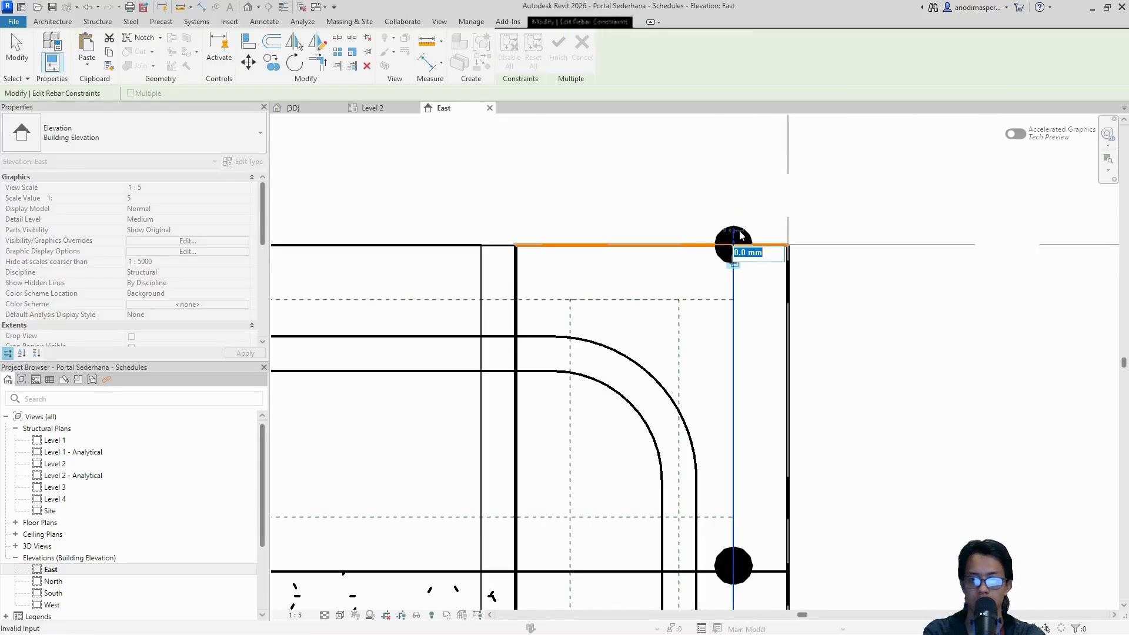
{"action": "key", "text": "Return"}
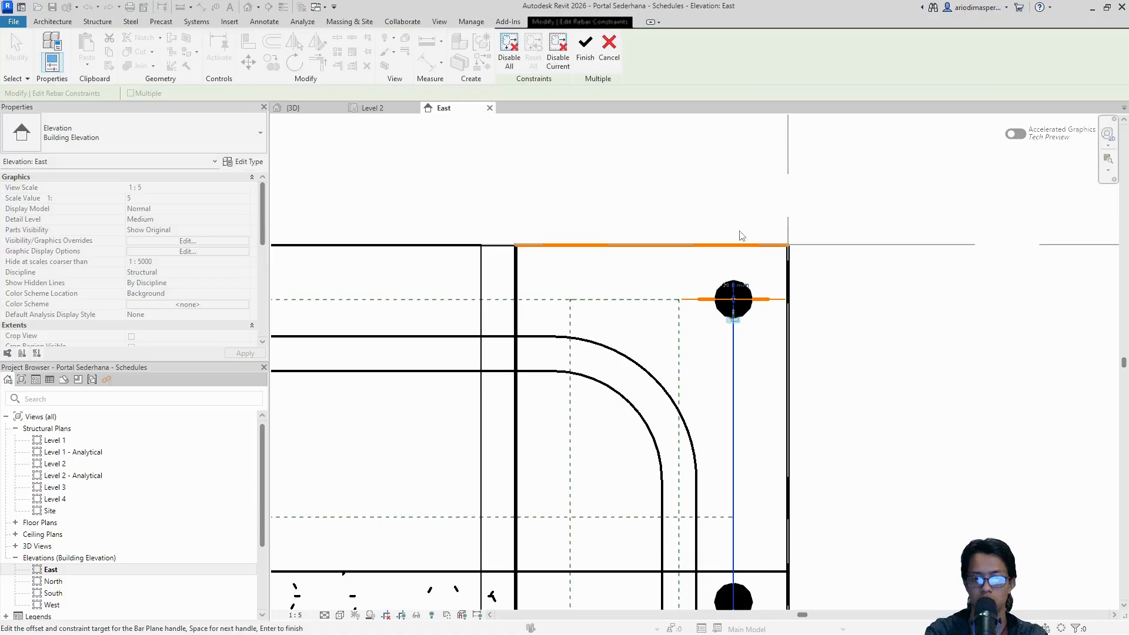
{"action": "scroll", "coordinate": [776, 352], "scroll_direction": "down", "scroll_amount": 4}
{"action": "scroll", "coordinate": [766, 488], "scroll_direction": "up", "scroll_amount": 1}
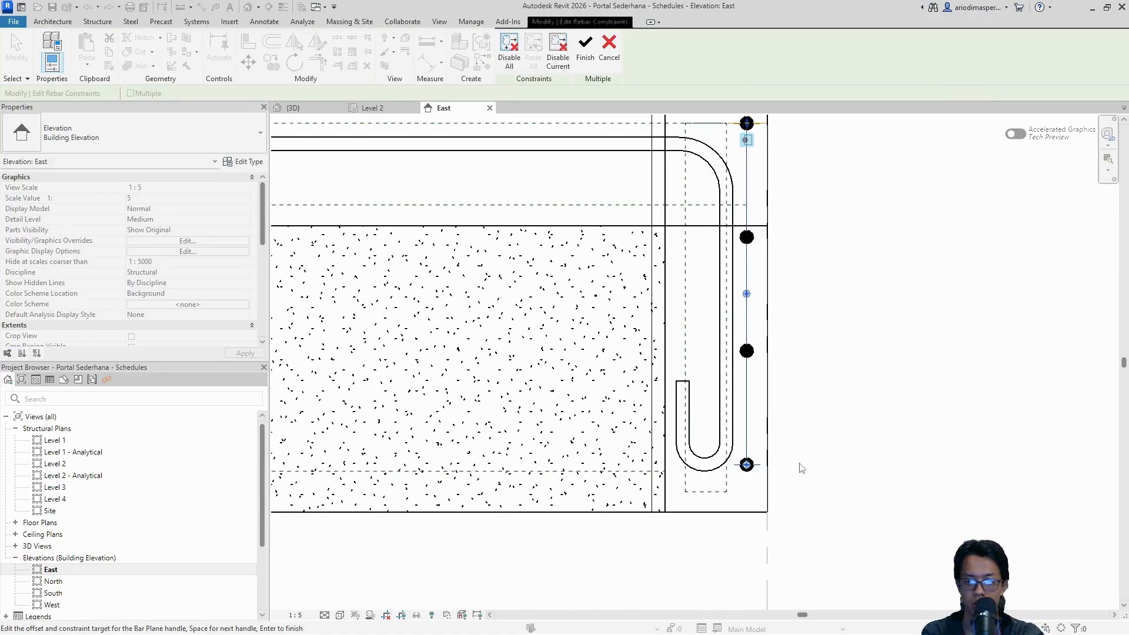
{"action": "left_click", "coordinate": [590, 59]}
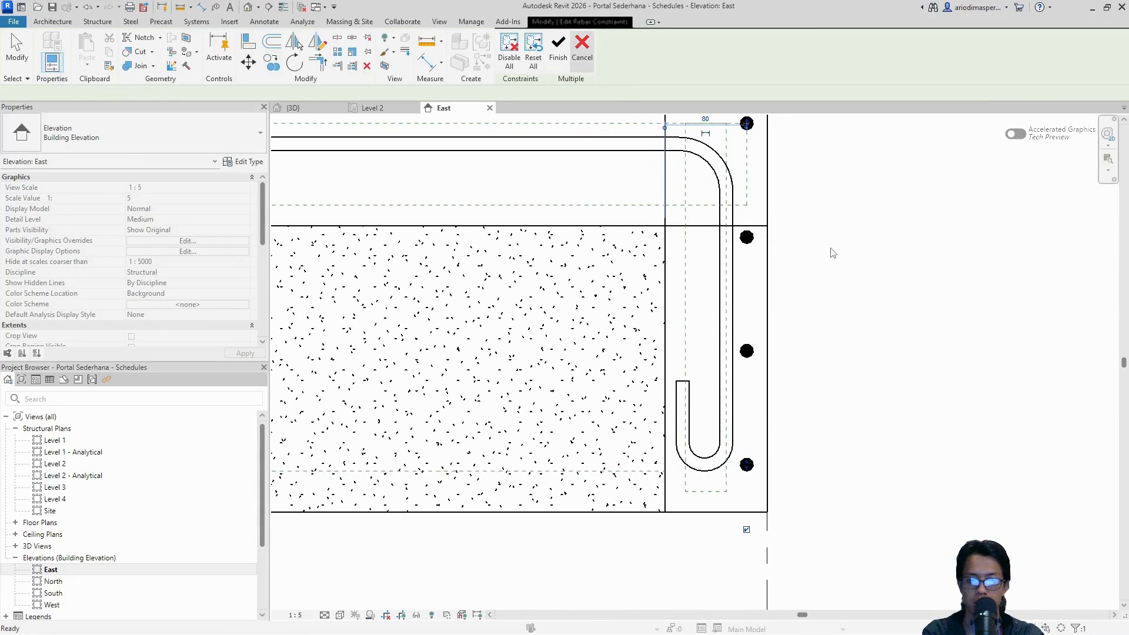
Examine the position of the four straight bars relative to the hooked rebar and the edge wall's faces
{"action": "scroll", "coordinate": [831, 248], "scroll_direction": "down", "scroll_amount": 3}
{"action": "middle_click_drag", "start_coordinate": [831, 244], "coordinate": [817, 269]}
{"action": "key", "text": "Escape"}
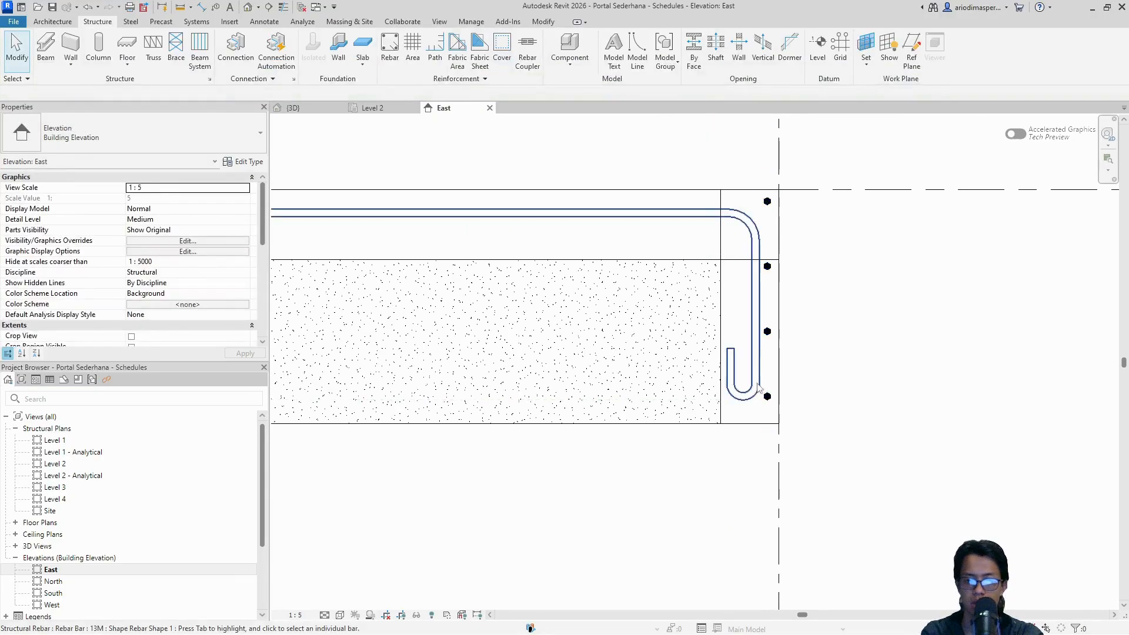
{"action": "scroll", "coordinate": [754, 392], "scroll_direction": "up", "scroll_amount": 2}
{"action": "scroll", "coordinate": [756, 391], "scroll_direction": "down", "scroll_amount": 2}
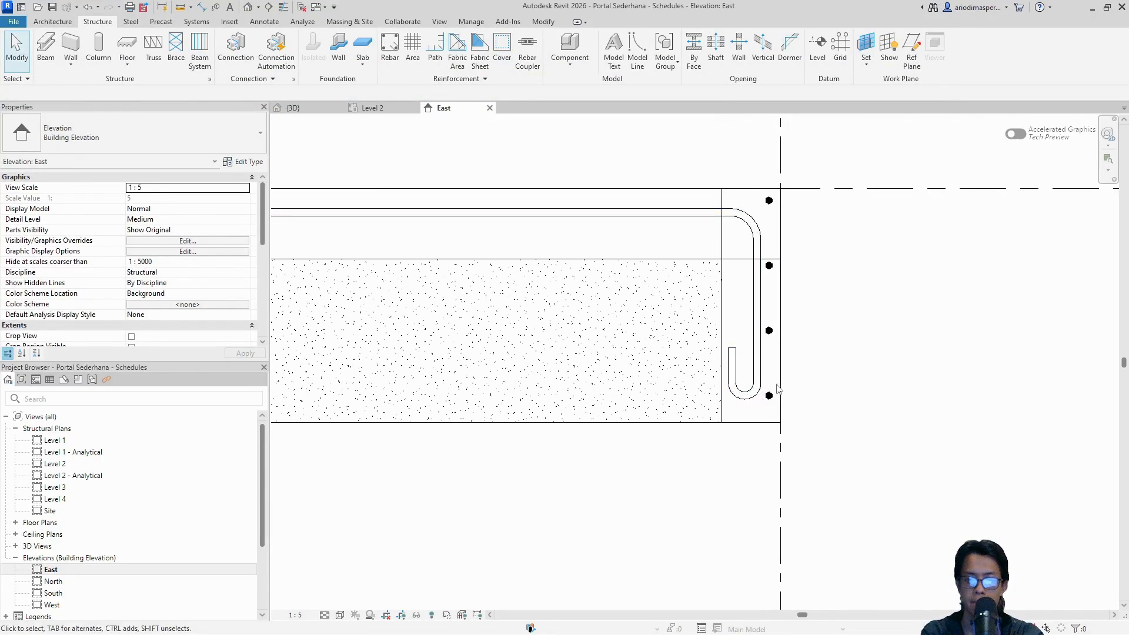
{"action": "scroll", "coordinate": [775, 383], "scroll_direction": "up", "scroll_amount": 2}
{"action": "scroll", "coordinate": [785, 344], "scroll_direction": "up", "scroll_amount": 1}
{"action": "middle_click_drag", "start_coordinate": [784, 345], "coordinate": [715, 433]}
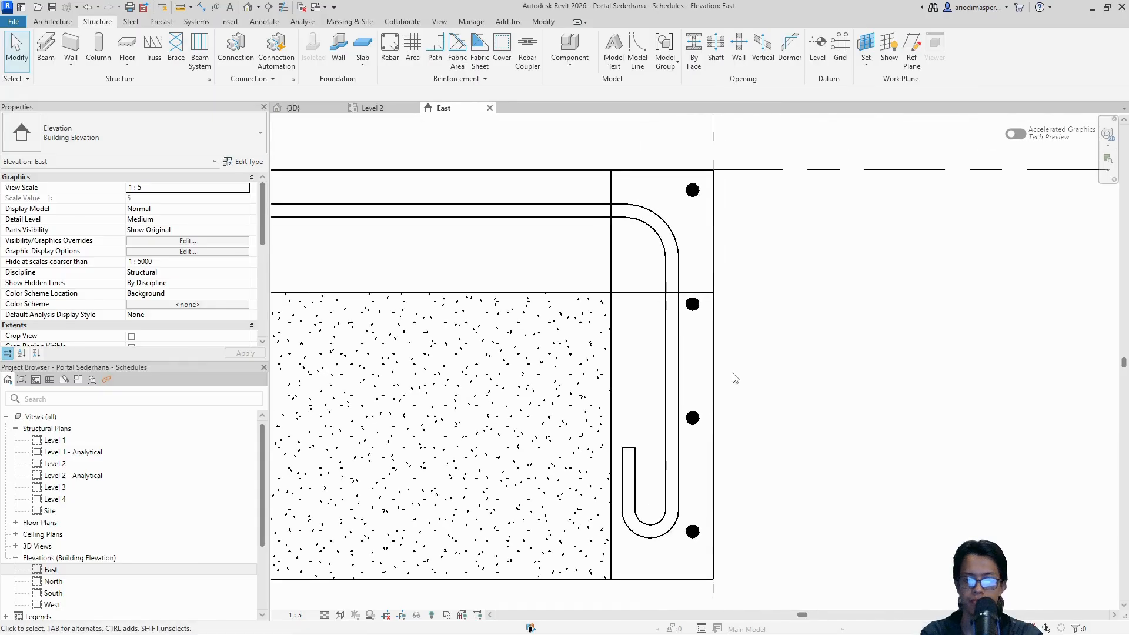
Edit the straight bars' constraints again and try a 0 mm offset from the edge wall's exterior face
{"action": "left_click", "coordinate": [698, 195]}
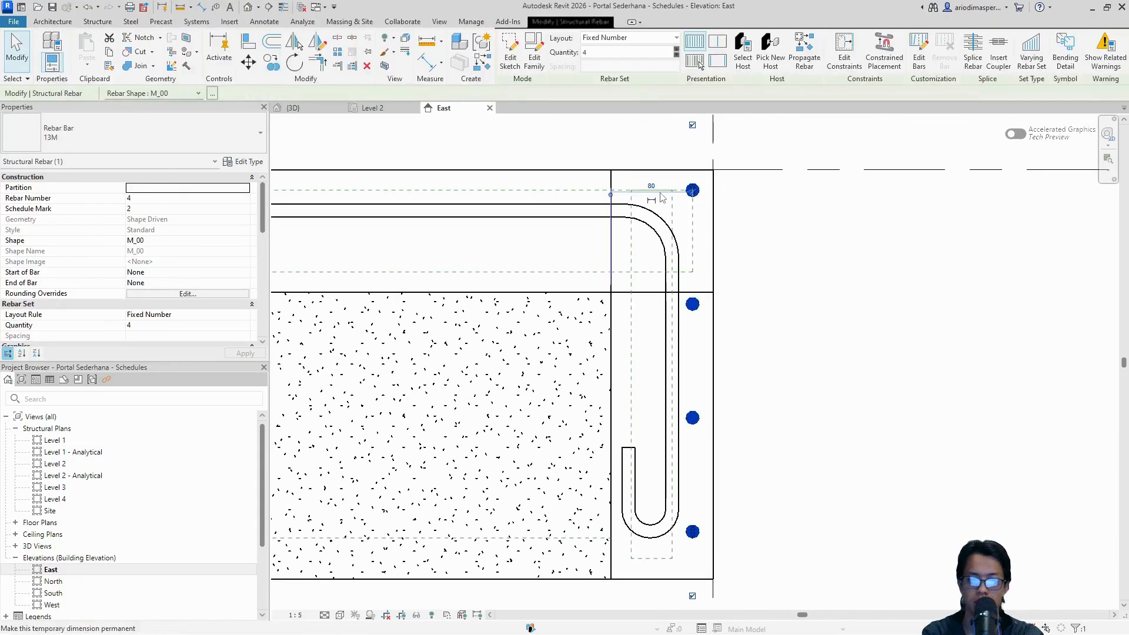
{"action": "left_click", "coordinate": [844, 53]}
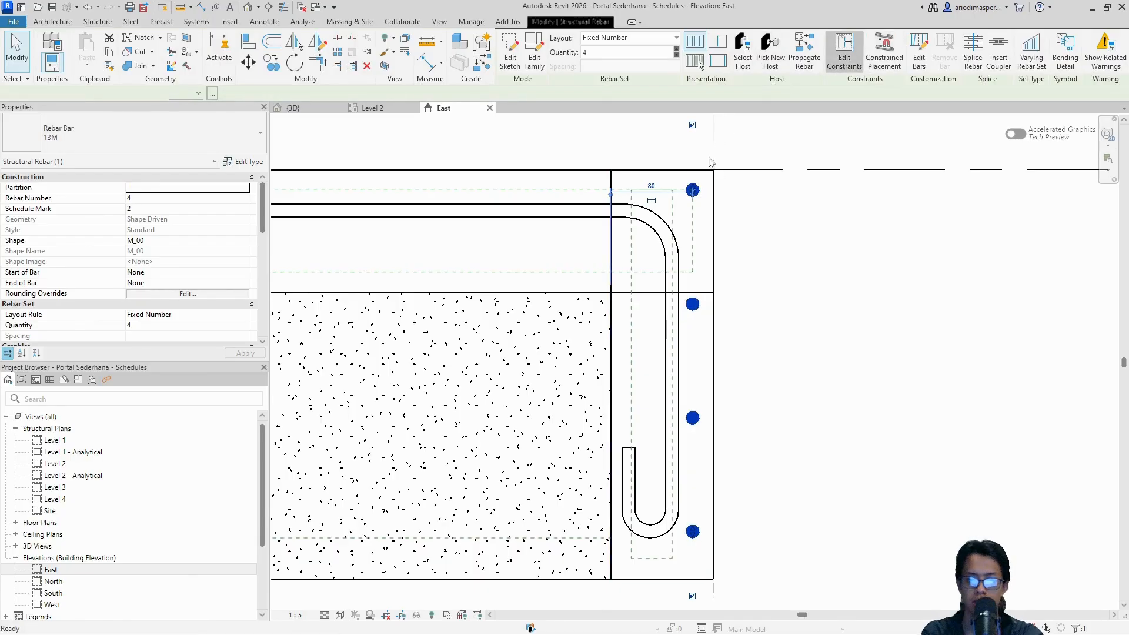
{"action": "scroll", "coordinate": [693, 194], "scroll_direction": "up", "scroll_amount": 5}
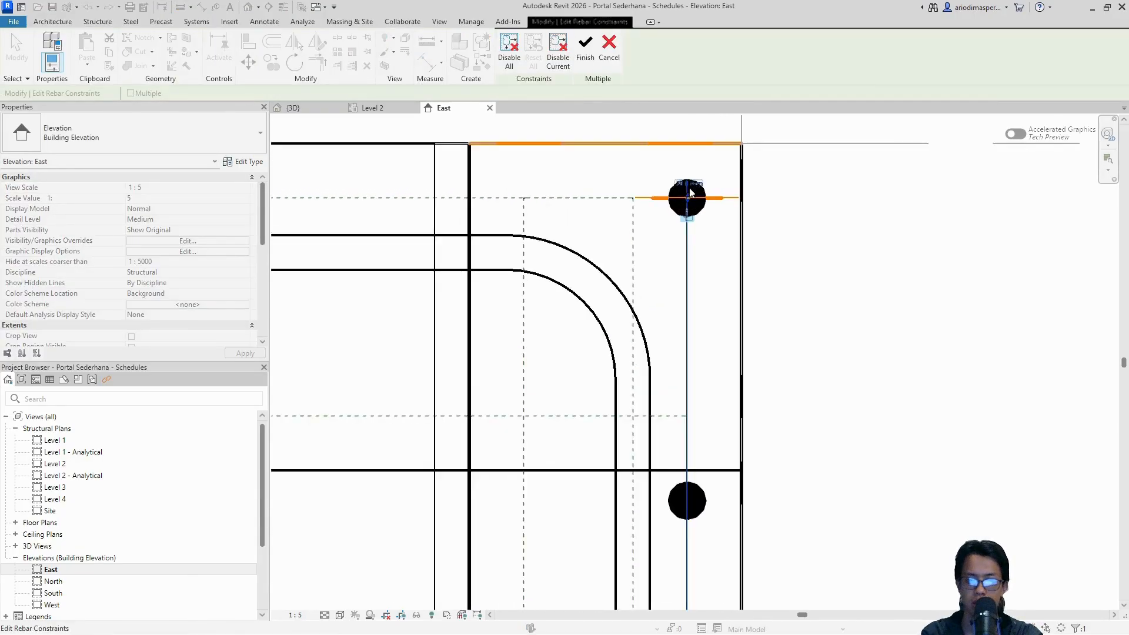
{"action": "left_click", "coordinate": [686, 259]}
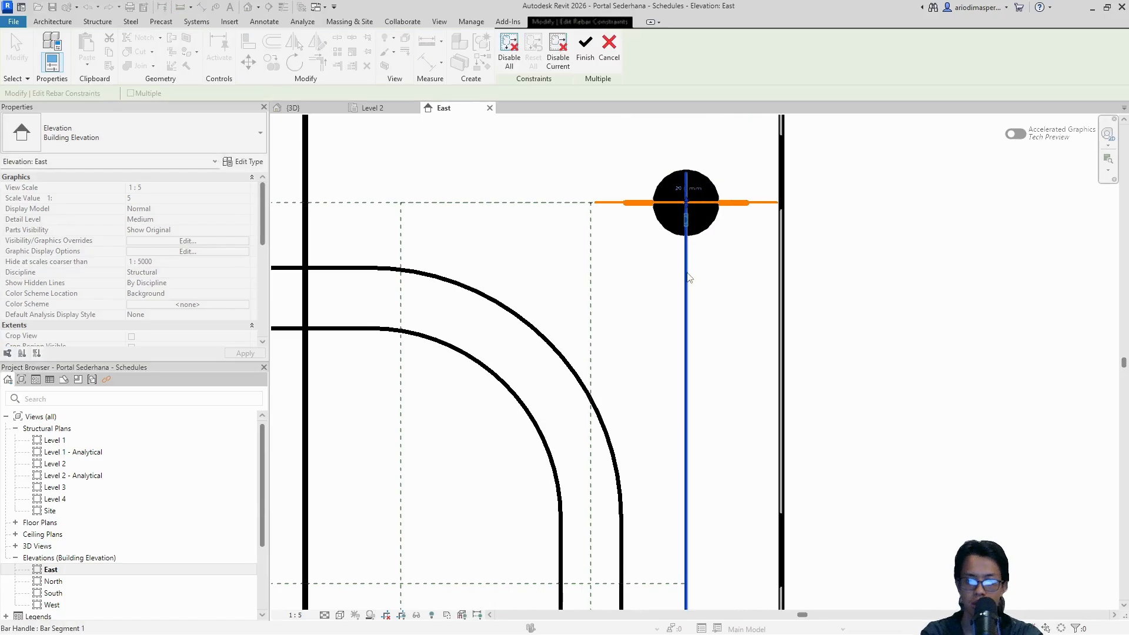
{"action": "left_click", "coordinate": [778, 274]}
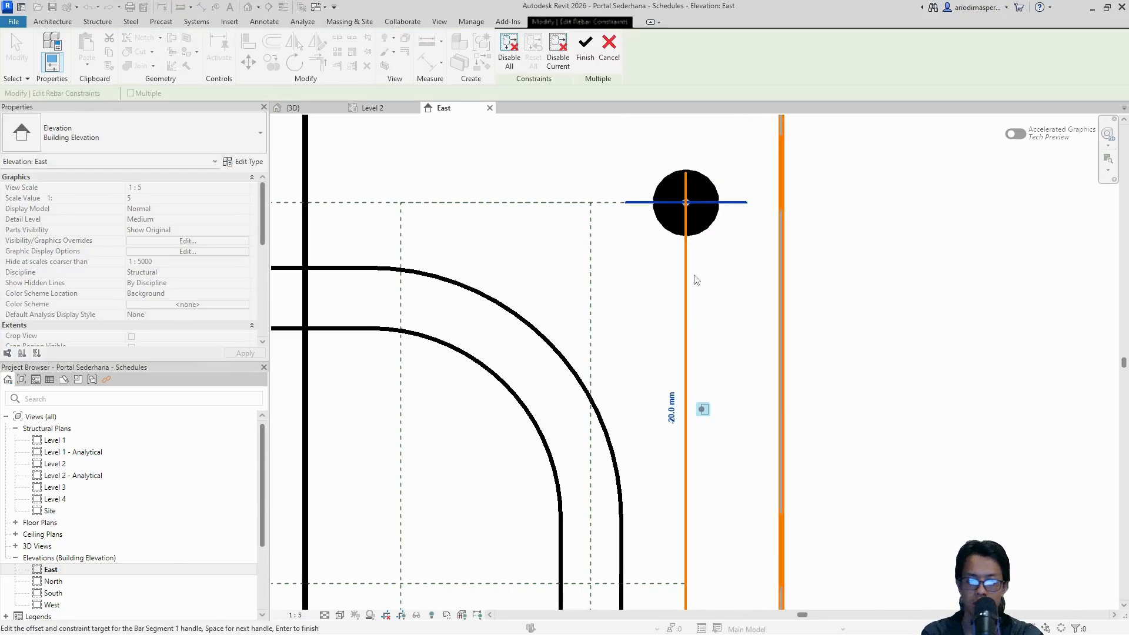
{"action": "left_click", "coordinate": [672, 408]}
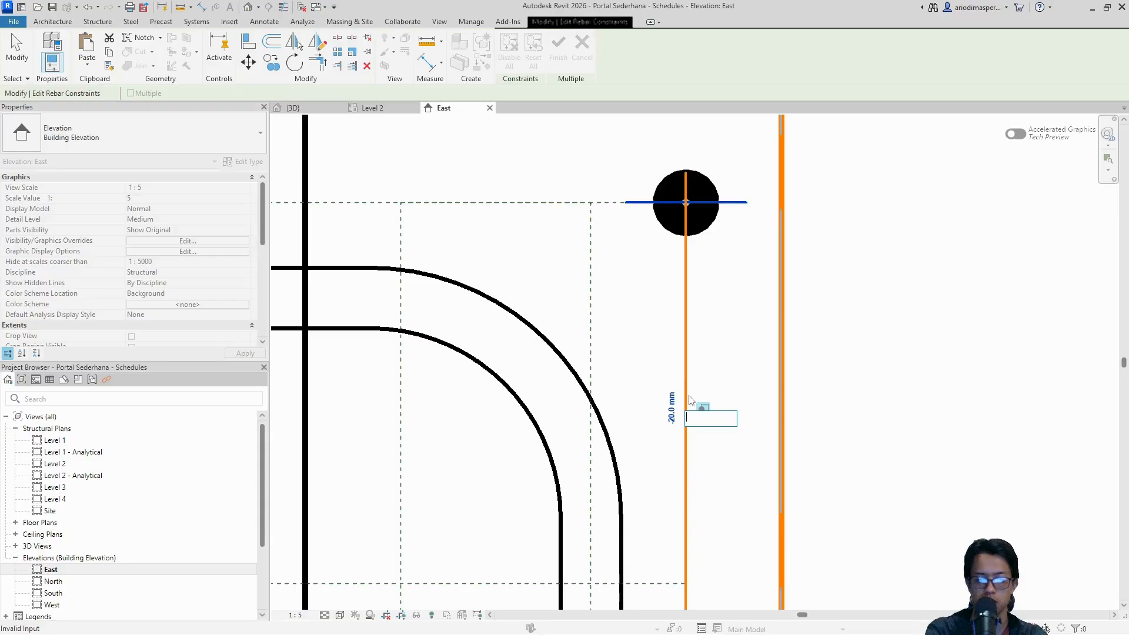
{"action": "type", "text": "0"}
{"action": "key", "text": "Return"}
{"action": "scroll", "coordinate": [758, 429], "scroll_direction": "down", "scroll_amount": 2}
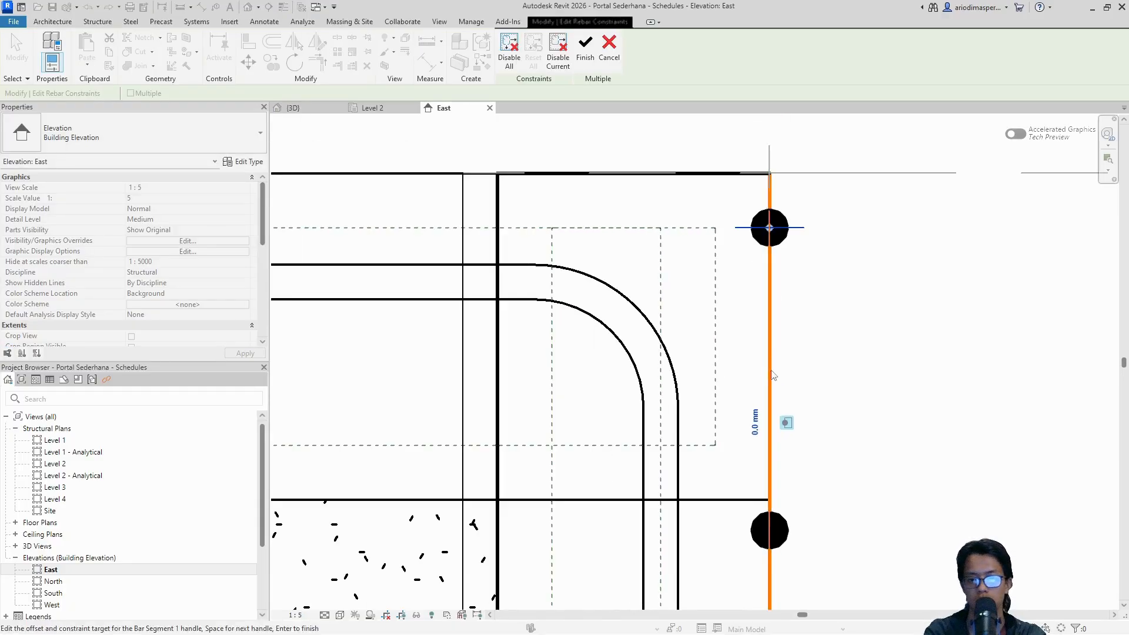
Set the straight bars' offset from the edge wall's exterior face to -10 mm, finish the constraint edit and deselect the bars
{"action": "left_click", "coordinate": [756, 427]}
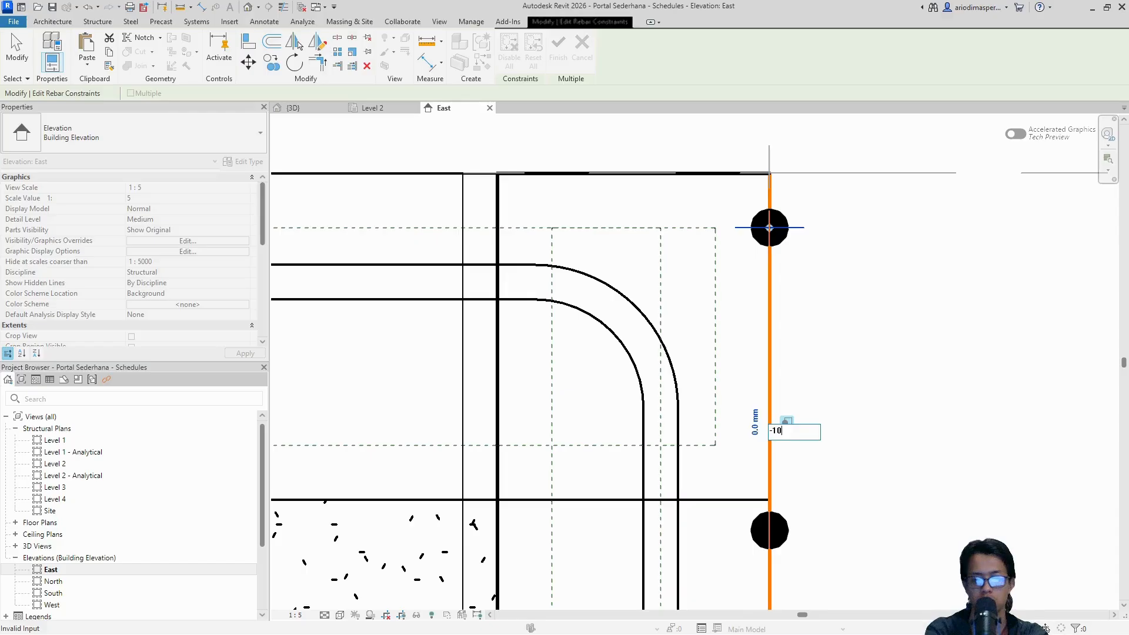
{"action": "key", "text": "Return"}
{"action": "left_click", "coordinate": [584, 52]}
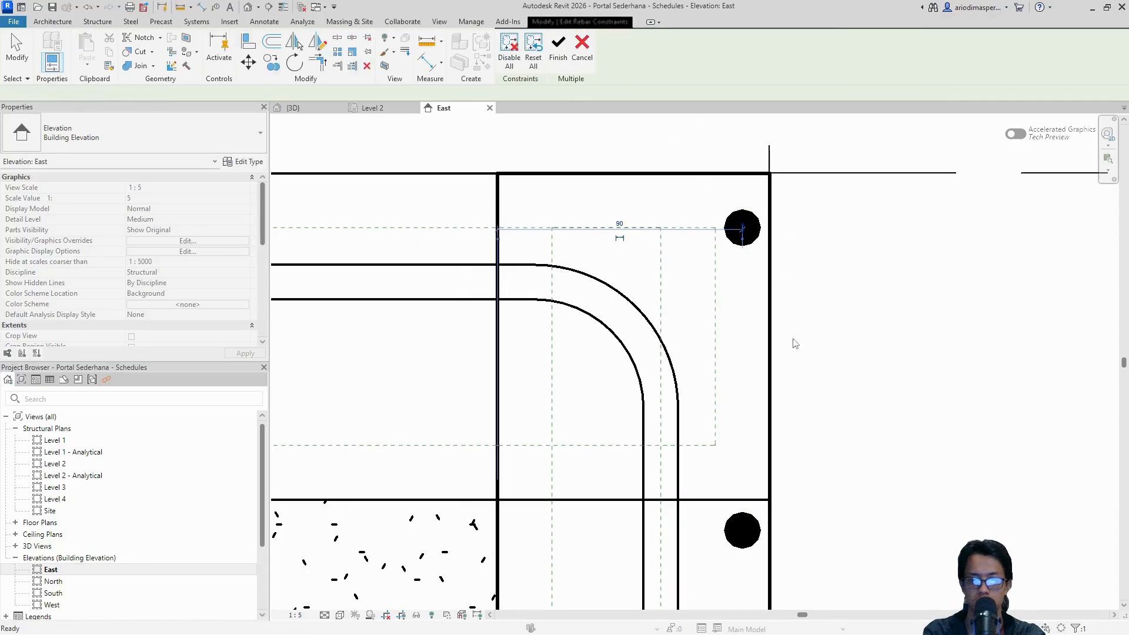
{"action": "scroll", "coordinate": [799, 393], "scroll_direction": "down", "scroll_amount": 6}
{"action": "middle_click_drag", "start_coordinate": [818, 425], "coordinate": [816, 333]}
{"action": "scroll", "coordinate": [783, 460], "scroll_direction": "up", "scroll_amount": 3}
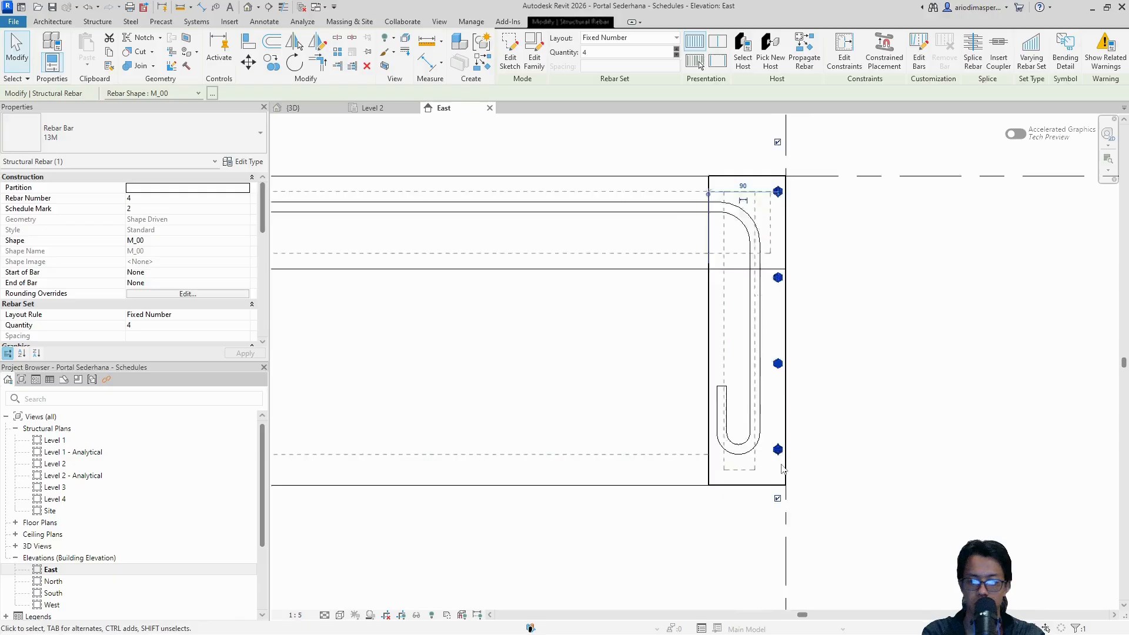
{"action": "left_click", "coordinate": [869, 438]}
Place a straight M_00 rebar set in the slab, oriented perpendicular to cover with the Maximum Spacing layout
{"action": "scroll", "coordinate": [844, 442], "scroll_direction": "down", "scroll_amount": 3}
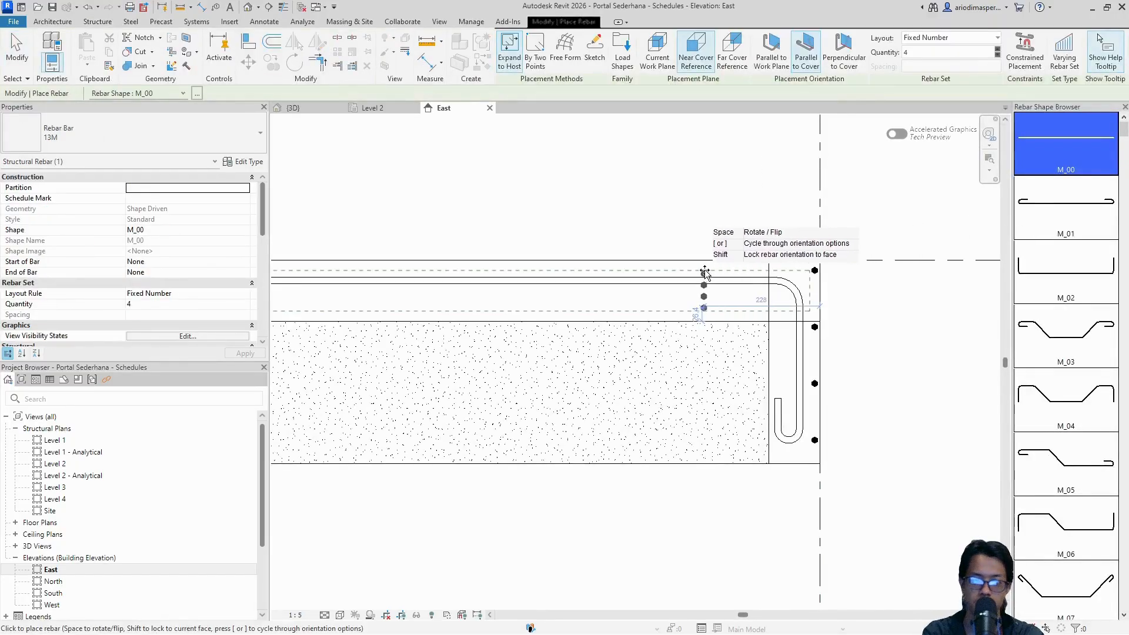
{"action": "left_click", "coordinate": [844, 53]}
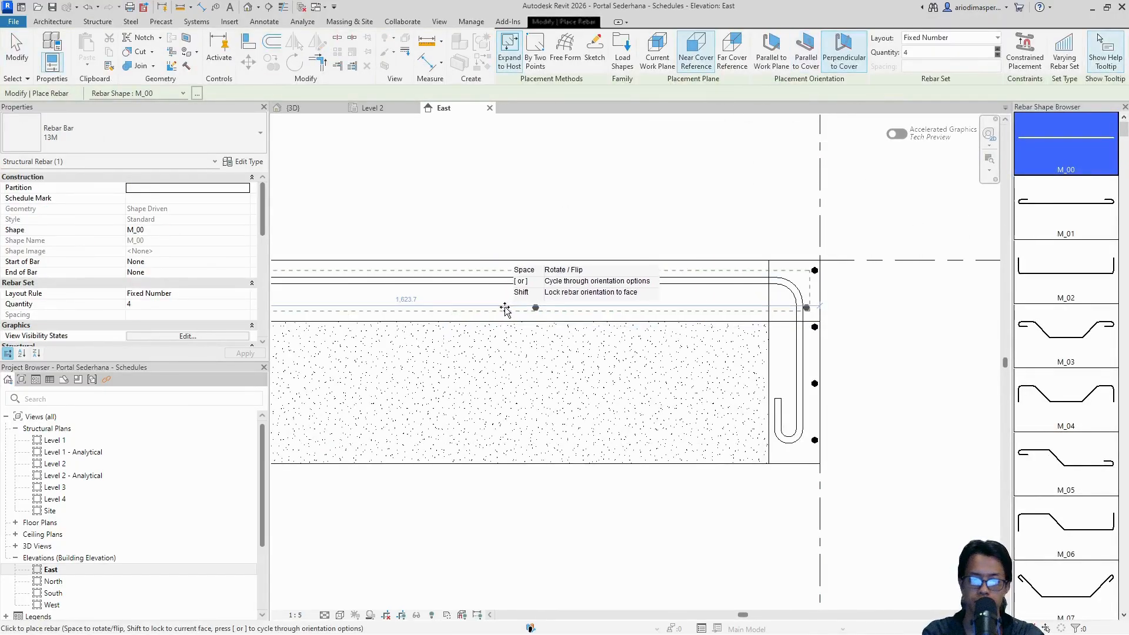
{"action": "left_click", "coordinate": [944, 38]}
{"action": "left_click", "coordinate": [940, 70]}
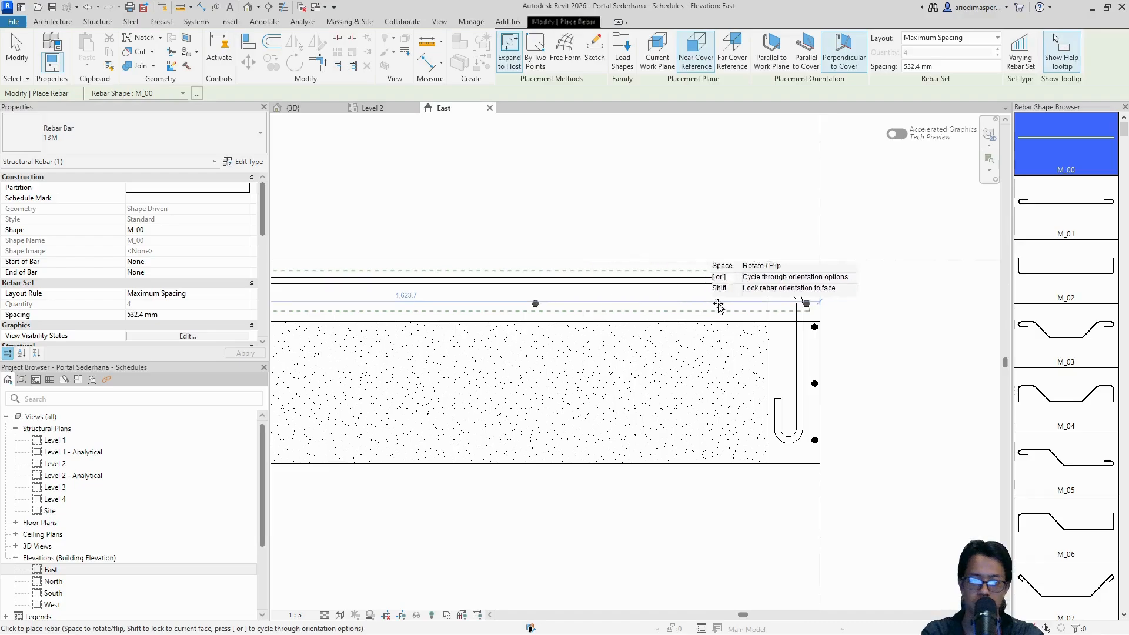
{"action": "left_click", "coordinate": [806, 304]}
{"action": "key", "text": "Escape"}
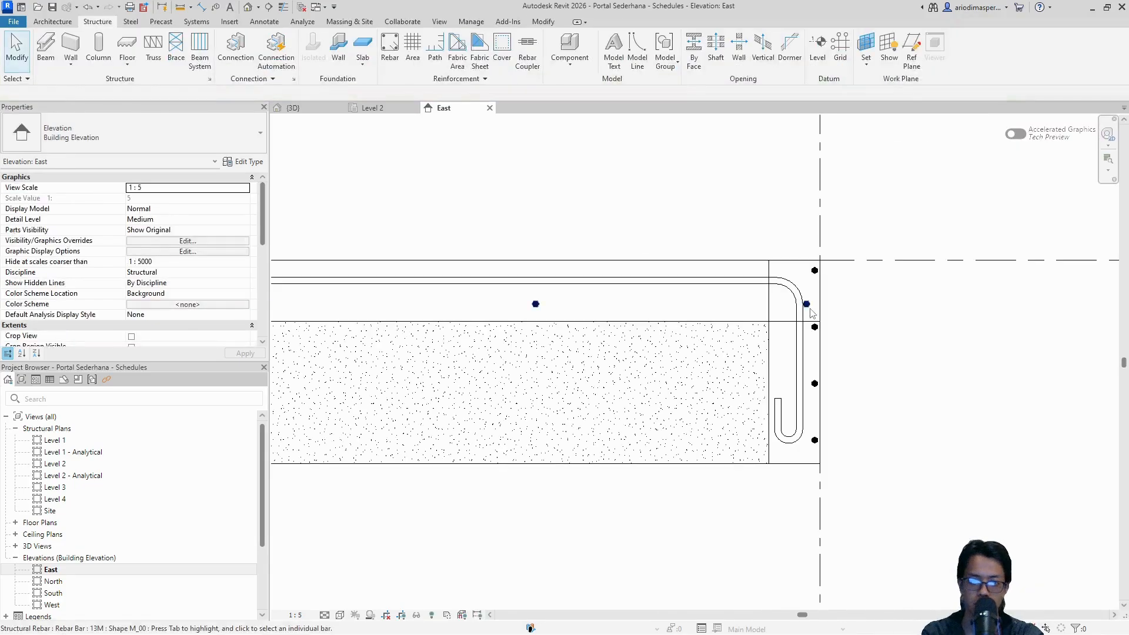
Raise the new slab bars above the bent rebar's horizontal segment by changing their constraint offset from the slab's top face
{"action": "left_click", "coordinate": [808, 305]}
{"action": "scroll", "coordinate": [692, 305], "scroll_direction": "up", "scroll_amount": 2}
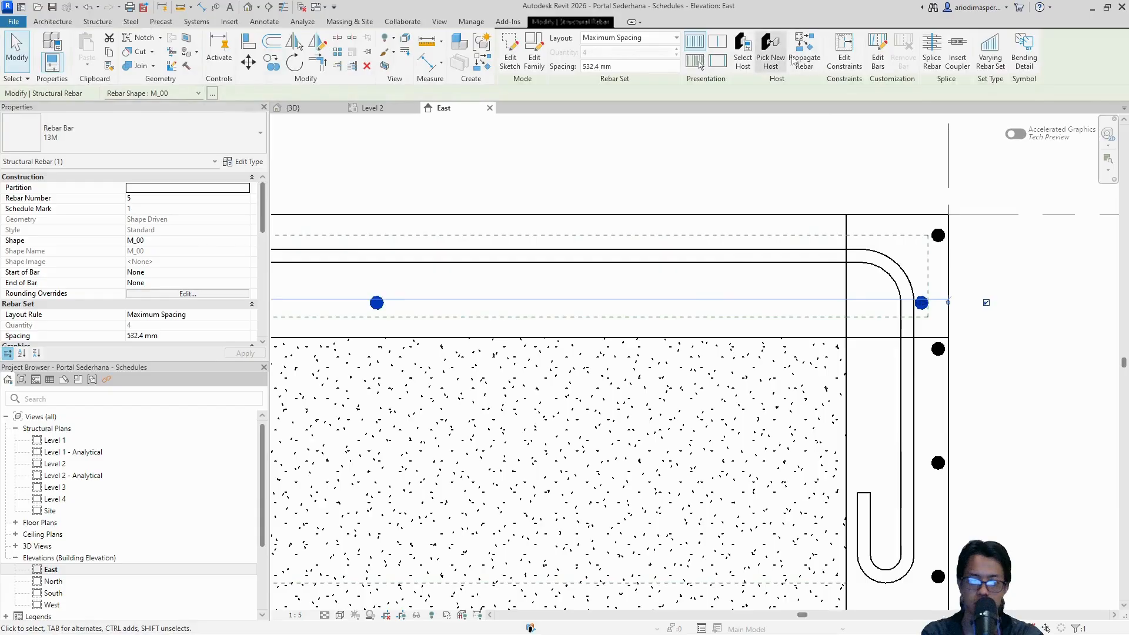
{"action": "left_click", "coordinate": [845, 53]}
{"action": "left_click", "coordinate": [789, 303]}
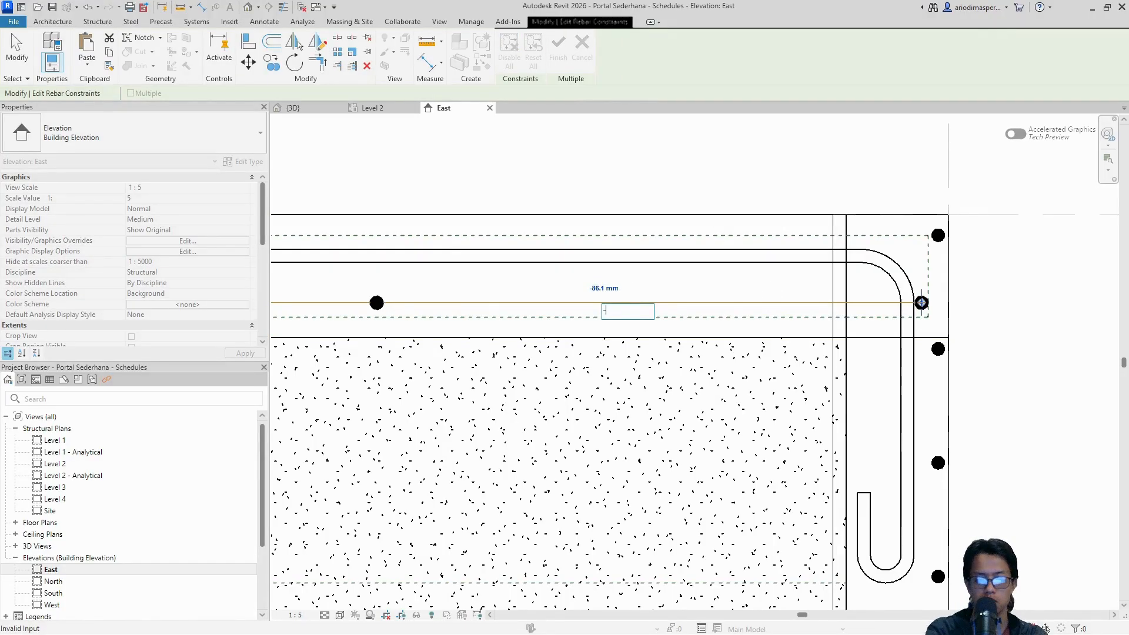
{"action": "key", "text": "Return"}
{"action": "middle_click_drag", "start_coordinate": [622, 245], "coordinate": [718, 240]}
{"action": "scroll", "coordinate": [623, 239], "scroll_direction": "down", "scroll_amount": 2}
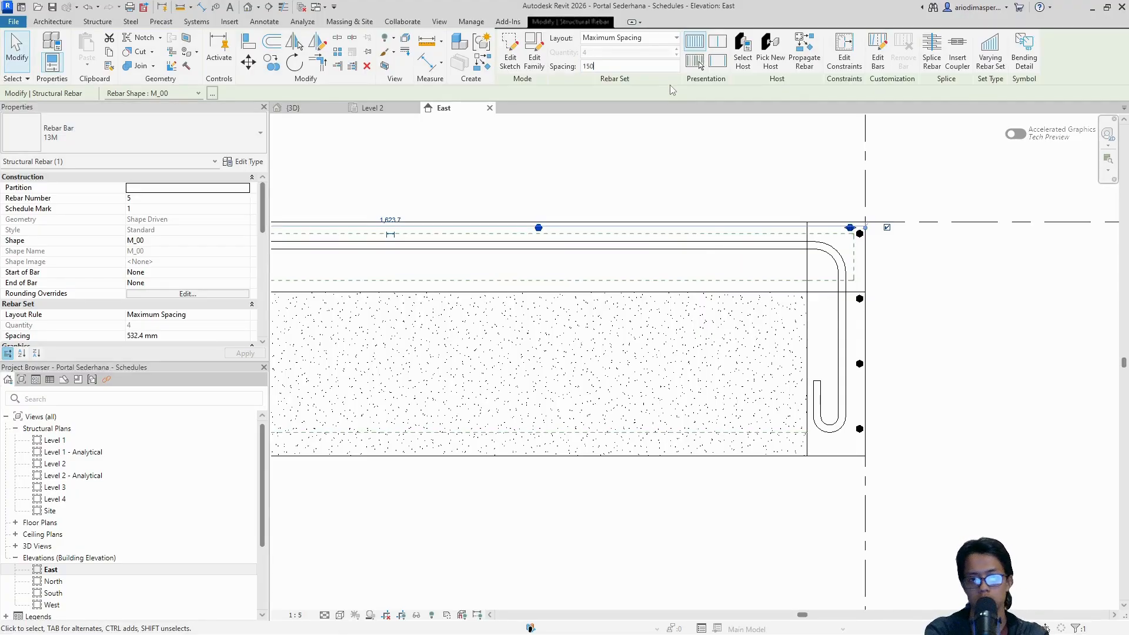
Set the slab distribution bars' maximum spacing to 150 mm and exclude the end bar at the edge wall
{"action": "key", "text": "Return"}
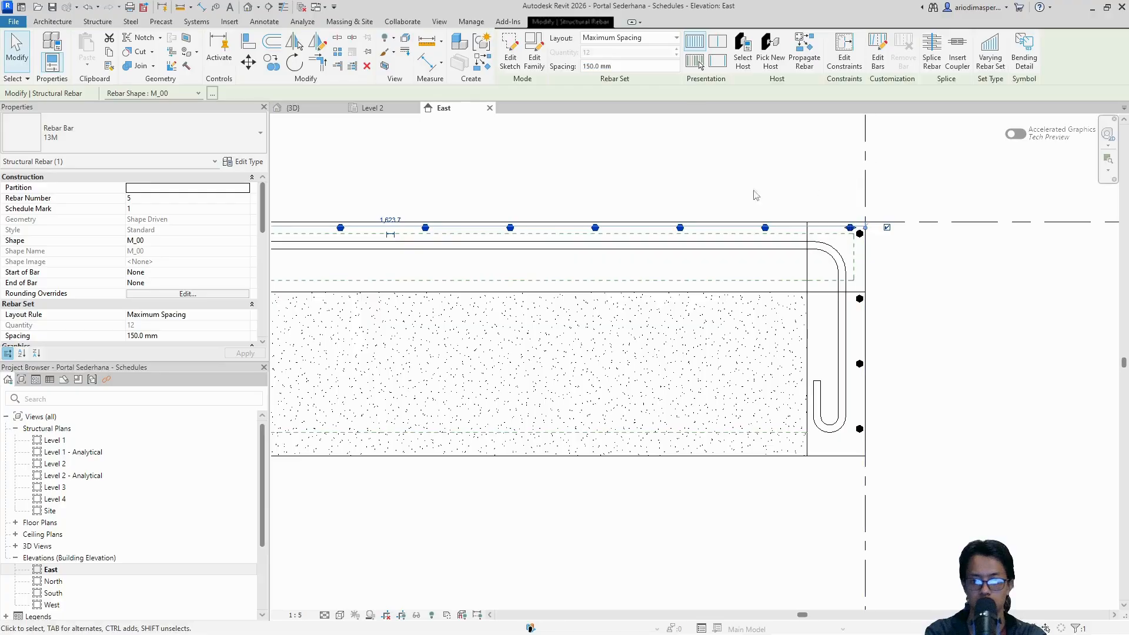
{"action": "scroll", "coordinate": [527, 219], "scroll_direction": "up", "scroll_amount": 4}
{"action": "scroll", "coordinate": [529, 216], "scroll_direction": "down", "scroll_amount": 5}
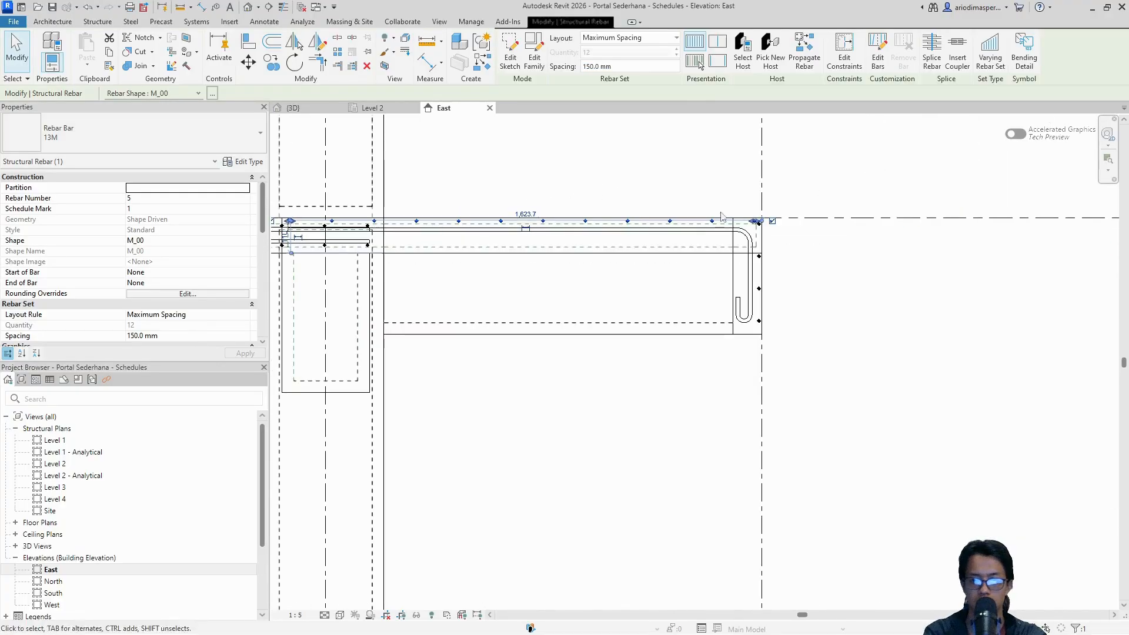
{"action": "scroll", "coordinate": [768, 217], "scroll_direction": "up", "scroll_amount": 3}
{"action": "left_click", "coordinate": [775, 228]}
{"action": "scroll", "coordinate": [578, 202], "scroll_direction": "down", "scroll_amount": 2}
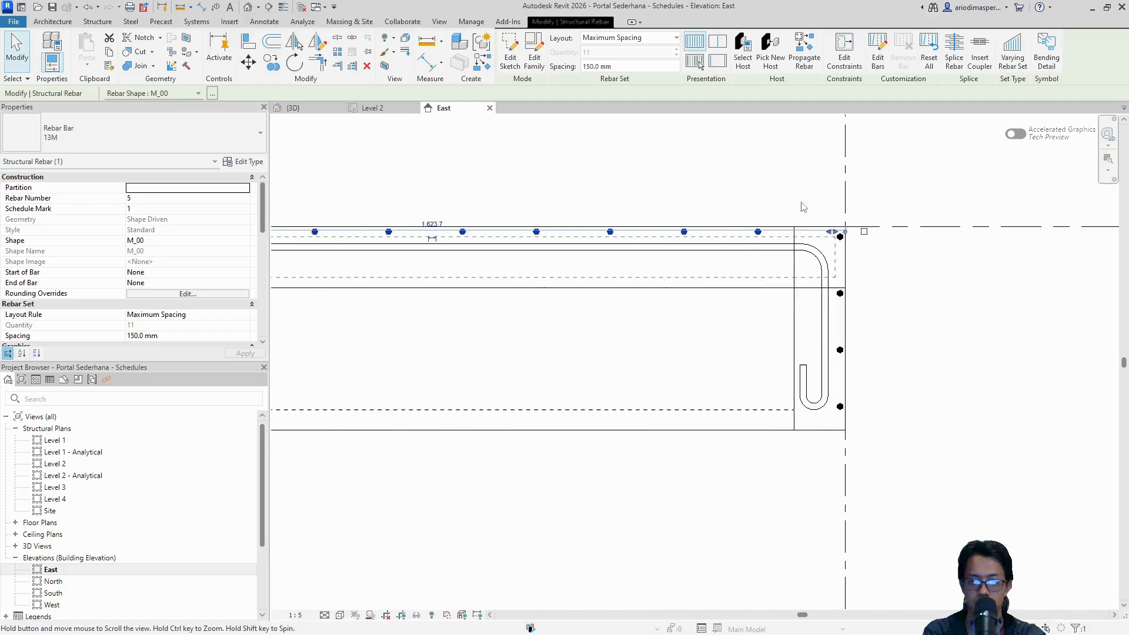
Exclude the slab distribution set's opposite end bar, inside the column
{"action": "middle_click_drag", "start_coordinate": [802, 207], "coordinate": [882, 235]}
{"action": "scroll", "coordinate": [394, 218], "scroll_direction": "up", "scroll_amount": 4}
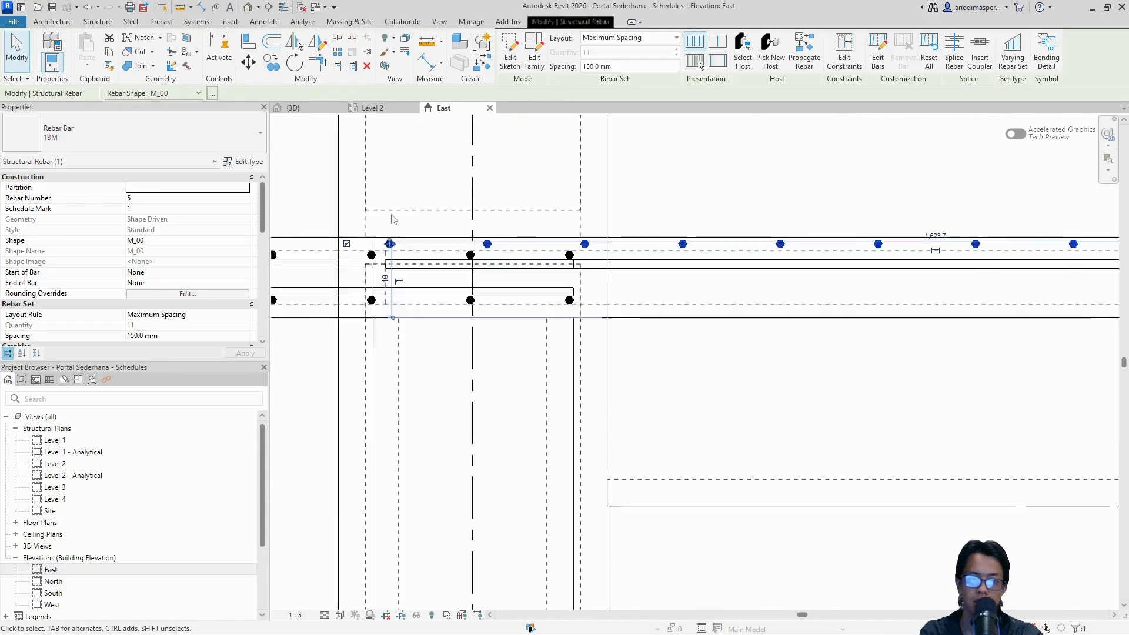
{"action": "scroll", "coordinate": [317, 269], "scroll_direction": "down", "scroll_amount": 2}
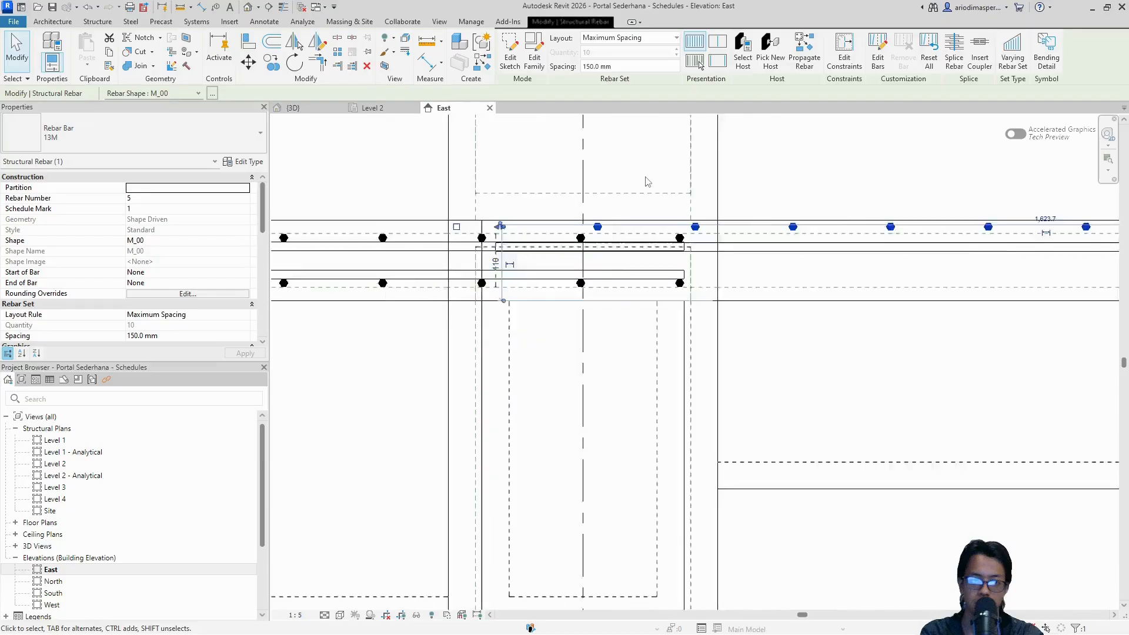
Shorten the slab distribution bar set so it starts at the column's outer face, and deselect it
{"action": "scroll", "coordinate": [582, 218], "scroll_direction": "up", "scroll_amount": 2}
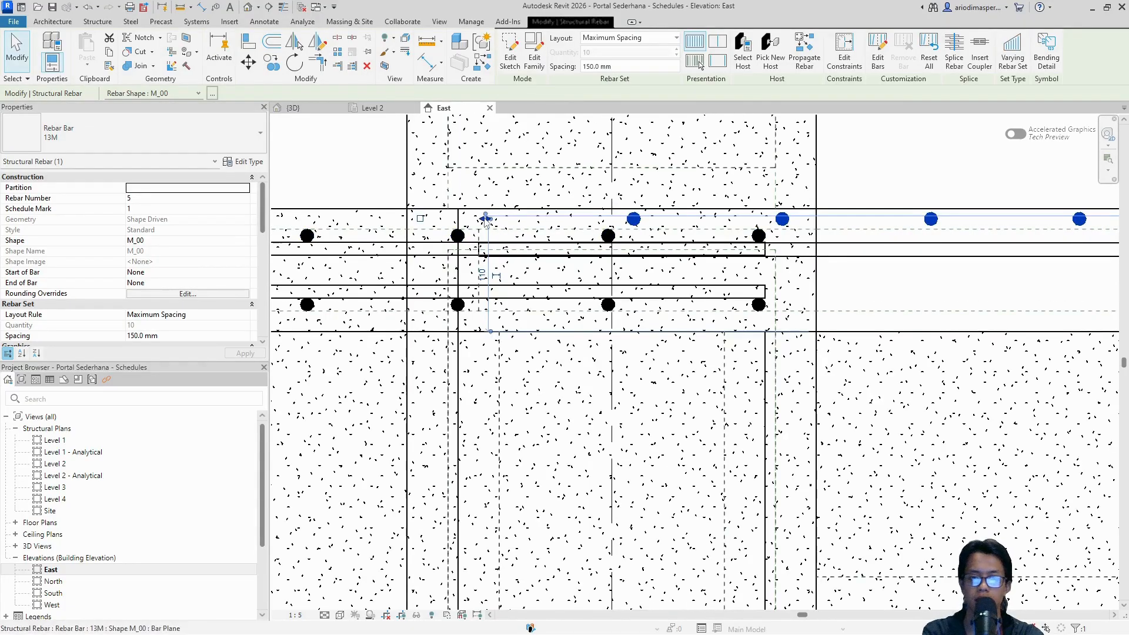
{"action": "scroll", "coordinate": [489, 223], "scroll_direction": "up", "scroll_amount": 2}
{"action": "left_click_drag", "start_coordinate": [486, 220], "coordinate": [923, 220]}
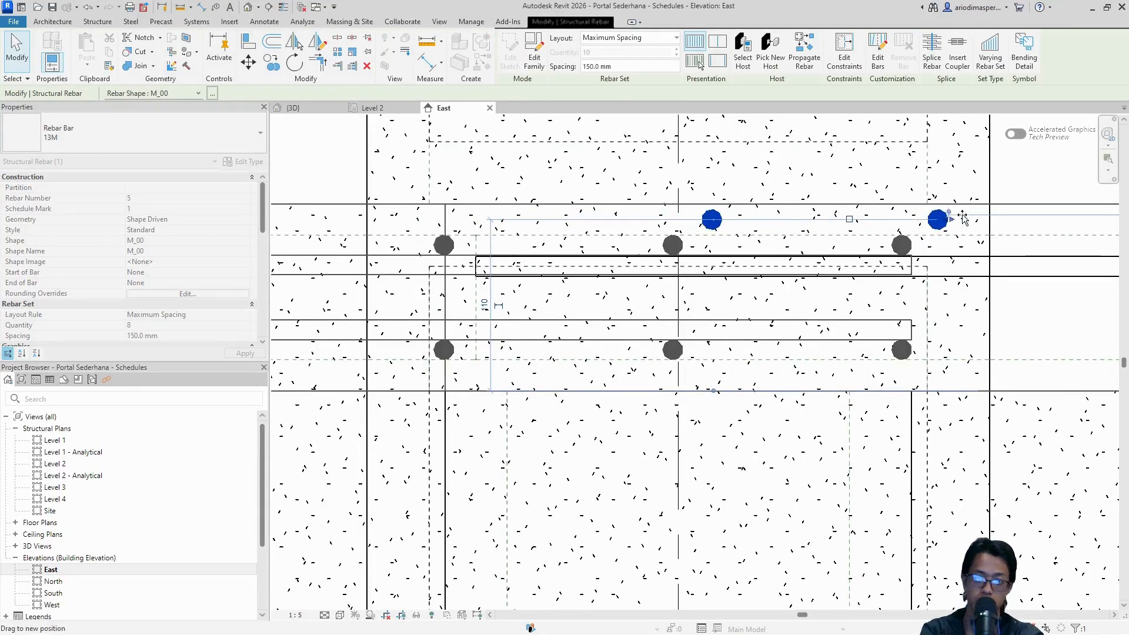
{"action": "left_click_drag", "start_coordinate": [986, 213], "coordinate": [989, 219]}
{"action": "middle_click_drag", "start_coordinate": [670, 179], "coordinate": [443, 176]}
{"action": "scroll", "coordinate": [605, 170], "scroll_direction": "down", "scroll_amount": 1}
{"action": "scroll", "coordinate": [605, 175], "scroll_direction": "down", "scroll_amount": 4}
{"action": "middle_click_drag", "start_coordinate": [791, 176], "coordinate": [640, 177]}
{"action": "scroll", "coordinate": [658, 169], "scroll_direction": "down", "scroll_amount": 6}
{"action": "middle_click_drag", "start_coordinate": [800, 128], "coordinate": [648, 182]}
{"action": "left_click", "coordinate": [807, 210]}
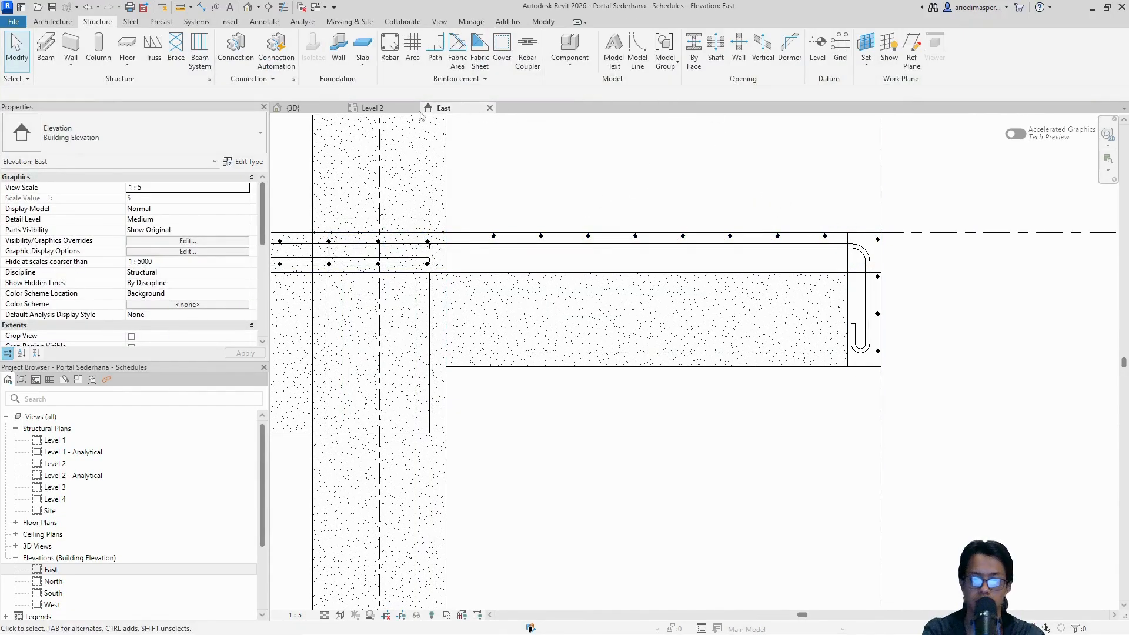
Inspect the edge wall's reinforcement in the 3D view and compare it with the East elevation
{"action": "left_click", "coordinate": [293, 107]}
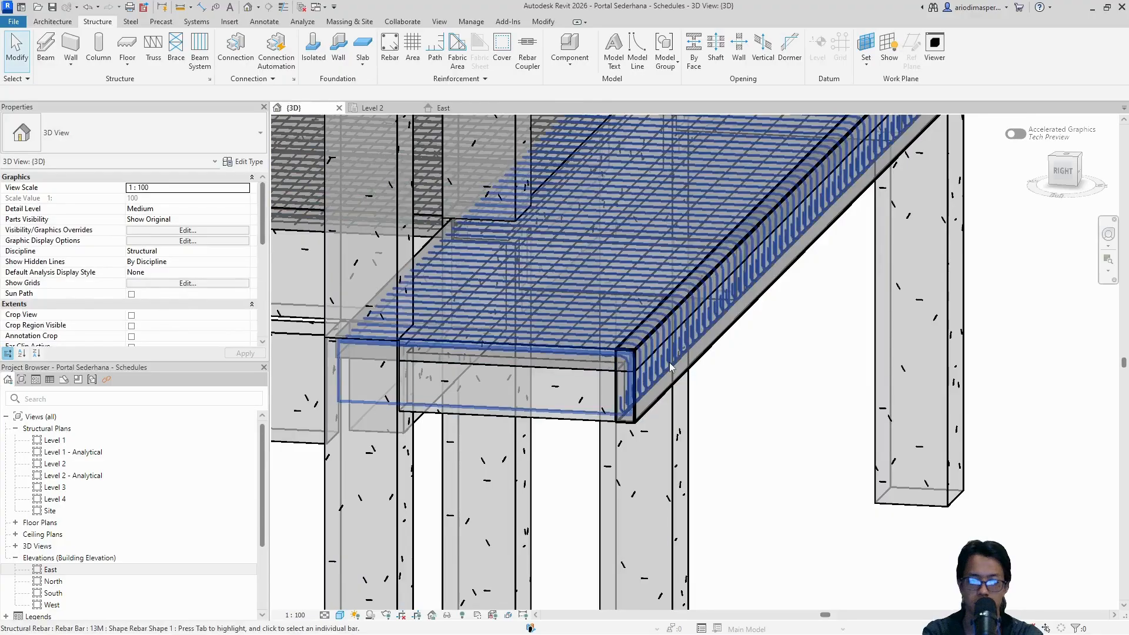
{"action": "scroll", "coordinate": [669, 363], "scroll_direction": "up", "scroll_amount": 3}
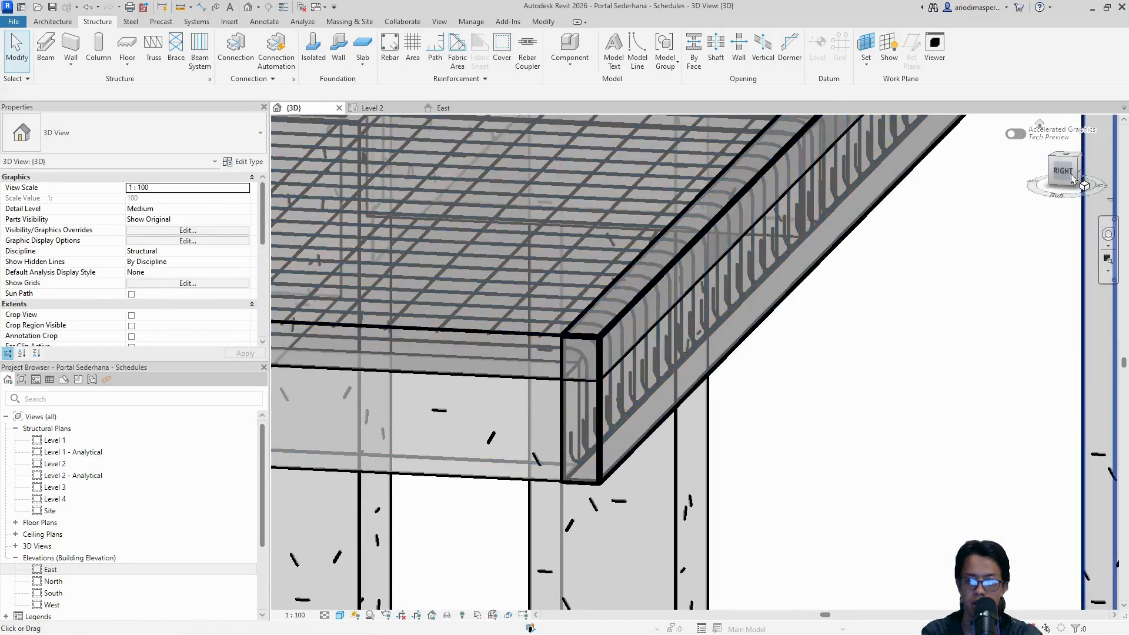
{"action": "left_click_drag", "start_coordinate": [1071, 174], "coordinate": [1058, 175]}
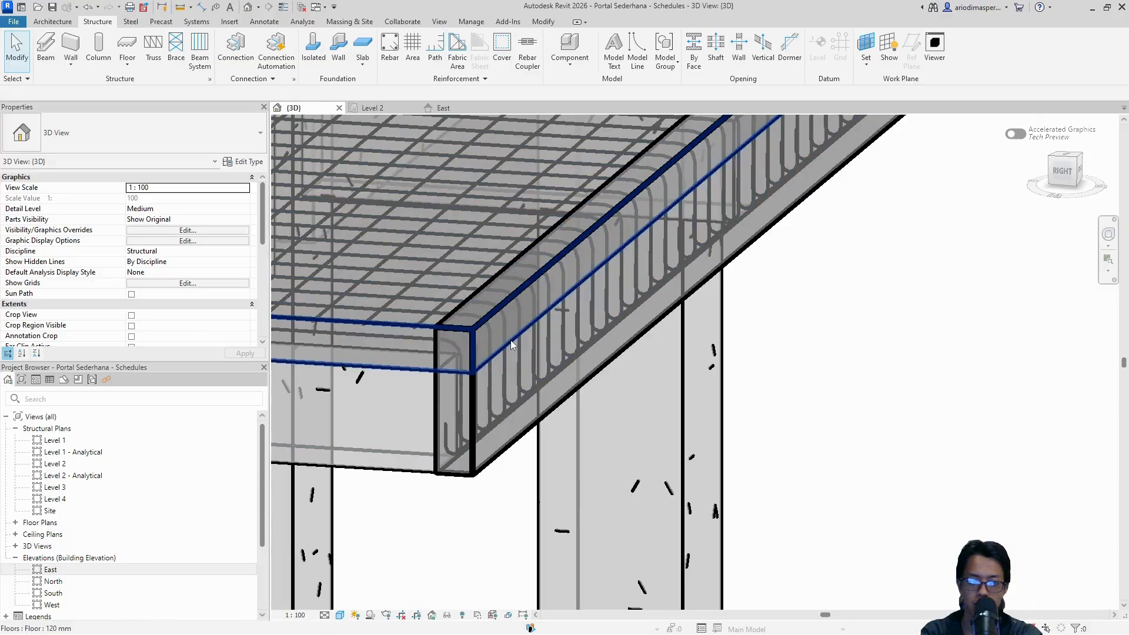
{"action": "left_click", "coordinate": [447, 108]}
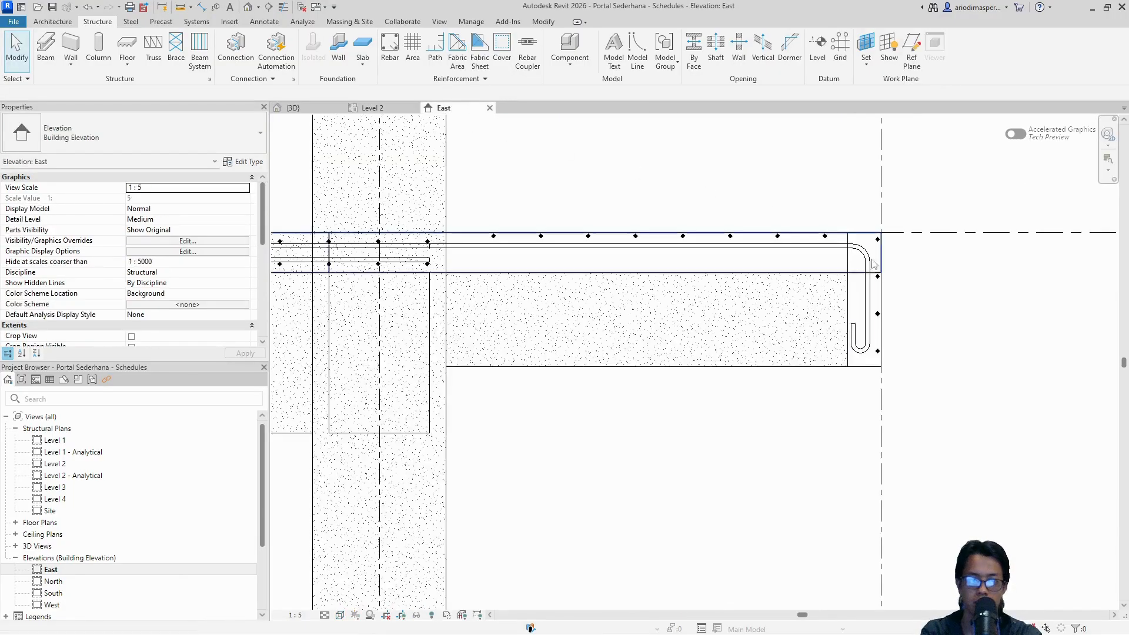
{"action": "left_click", "coordinate": [328, 112]}
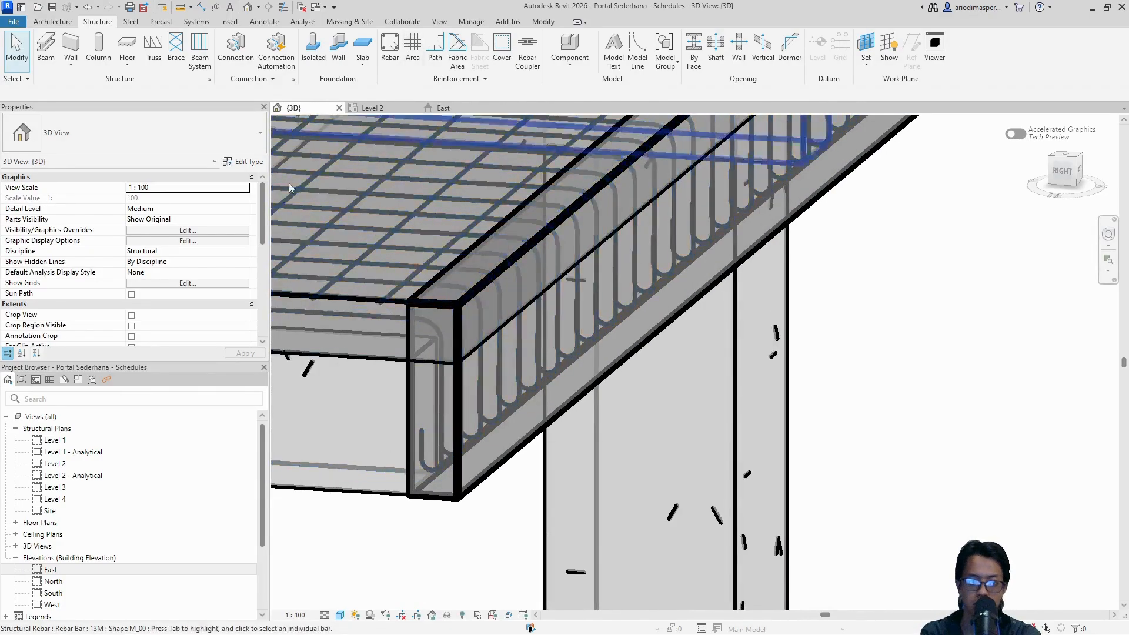
Open the South elevation and switch its visual style to Wireframe
{"action": "left_click", "coordinate": [65, 569]}
{"action": "double_click", "coordinate": [75, 593]}
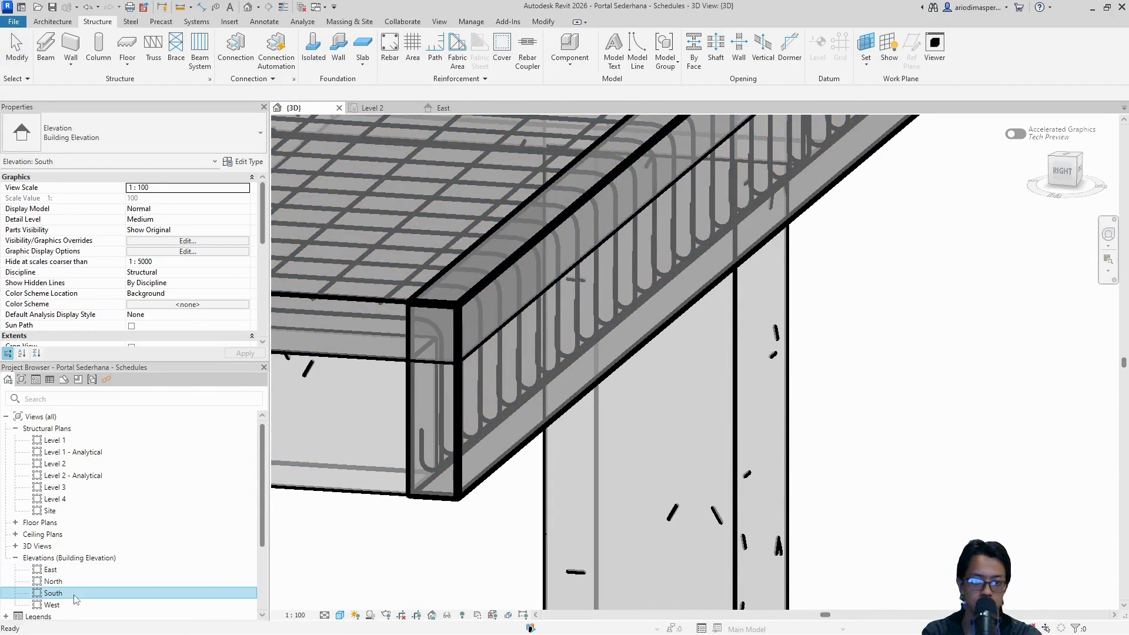
{"action": "scroll", "coordinate": [355, 446], "scroll_direction": "up", "scroll_amount": 3}
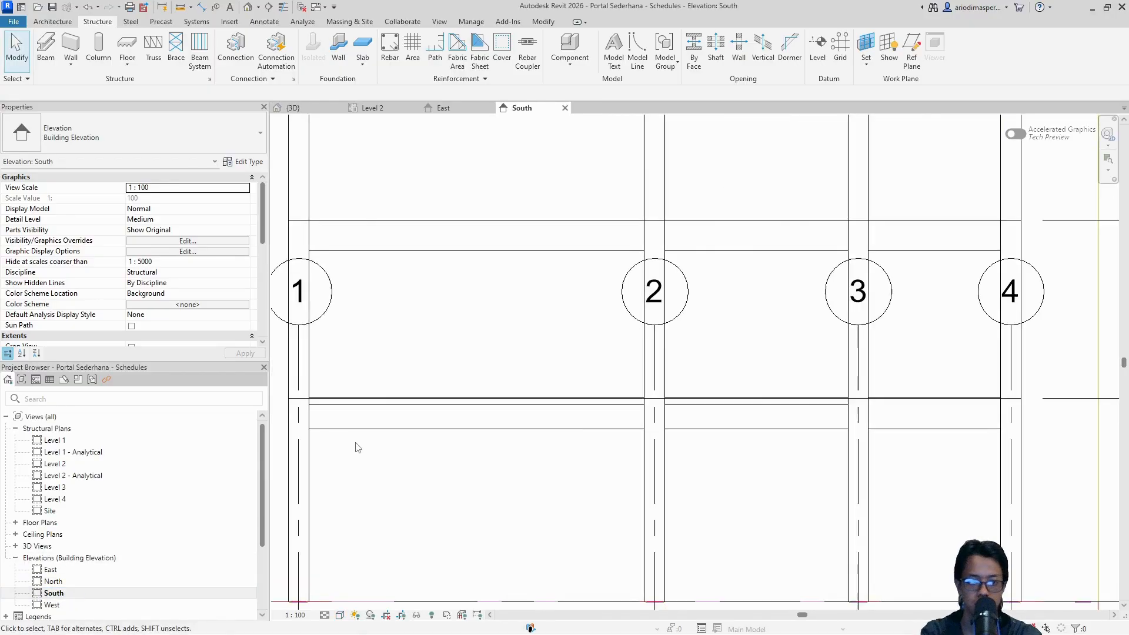
{"action": "left_click", "coordinate": [340, 615]}
{"action": "left_click", "coordinate": [373, 543]}
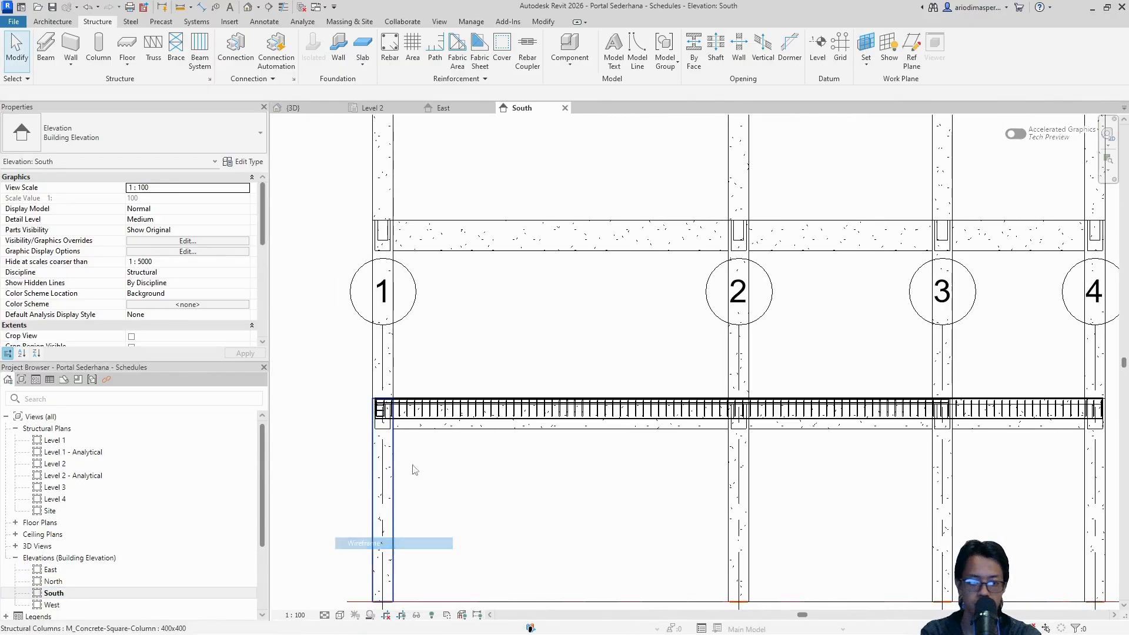
Select the edge wall's four straight bars in the South elevation and examine how far they run along the wall
{"action": "scroll", "coordinate": [445, 420], "scroll_direction": "up", "scroll_amount": 6}
{"action": "scroll", "coordinate": [444, 419], "scroll_direction": "up", "scroll_amount": 3}
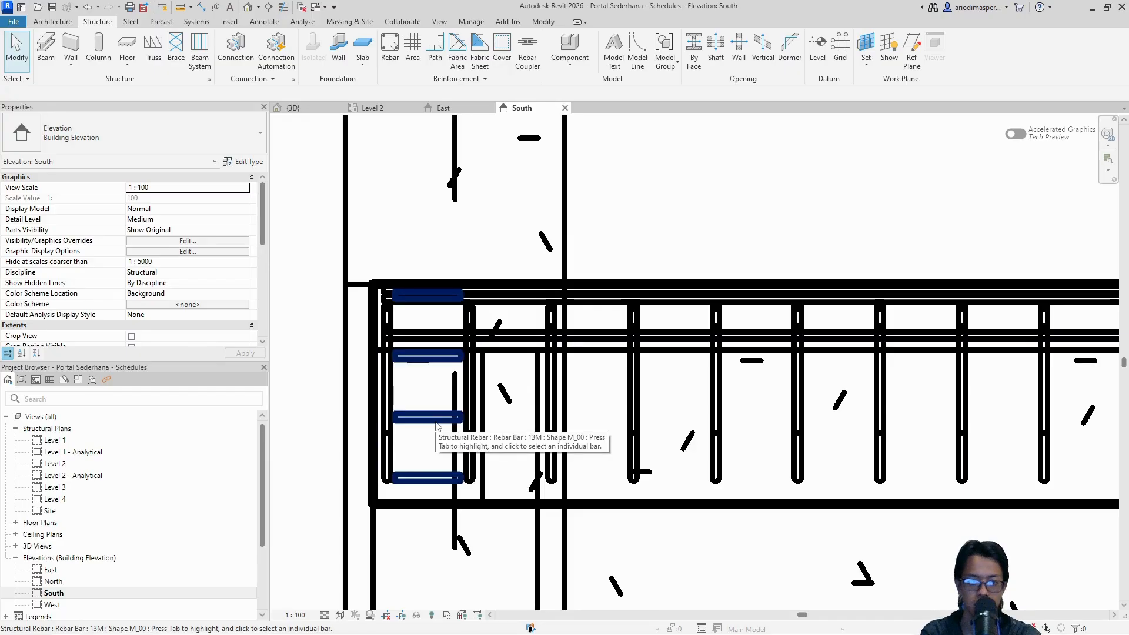
{"action": "left_click", "coordinate": [437, 424]}
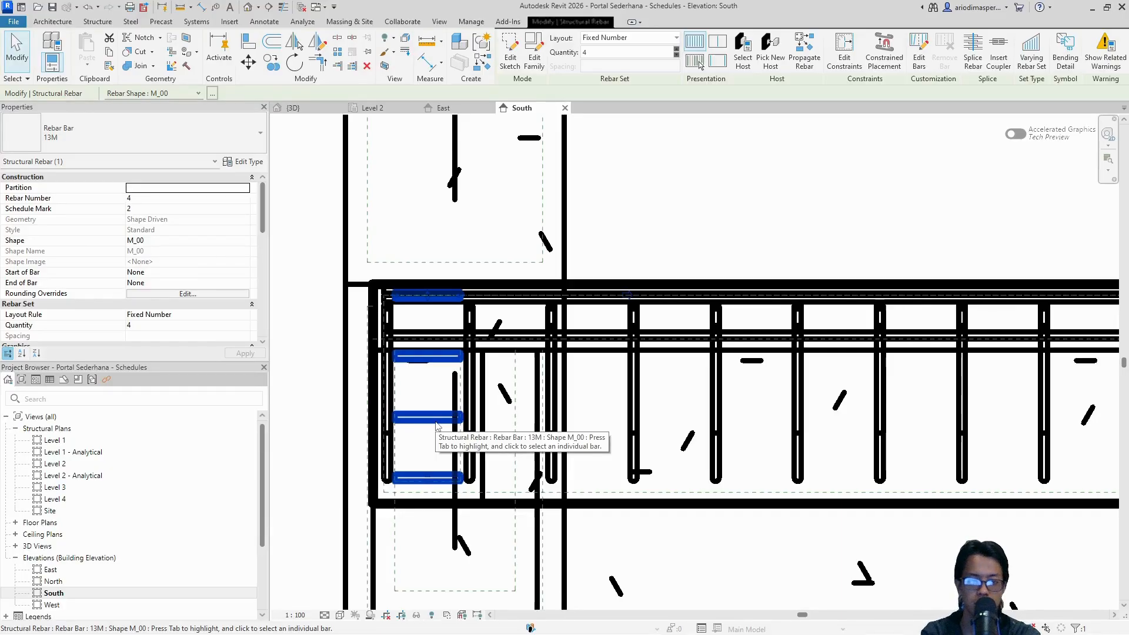
{"action": "scroll", "coordinate": [935, 420], "scroll_direction": "down", "scroll_amount": 3}
{"action": "middle_click_drag", "start_coordinate": [958, 428], "coordinate": [554, 431]}
{"action": "scroll", "coordinate": [626, 430], "scroll_direction": "down", "scroll_amount": 2}
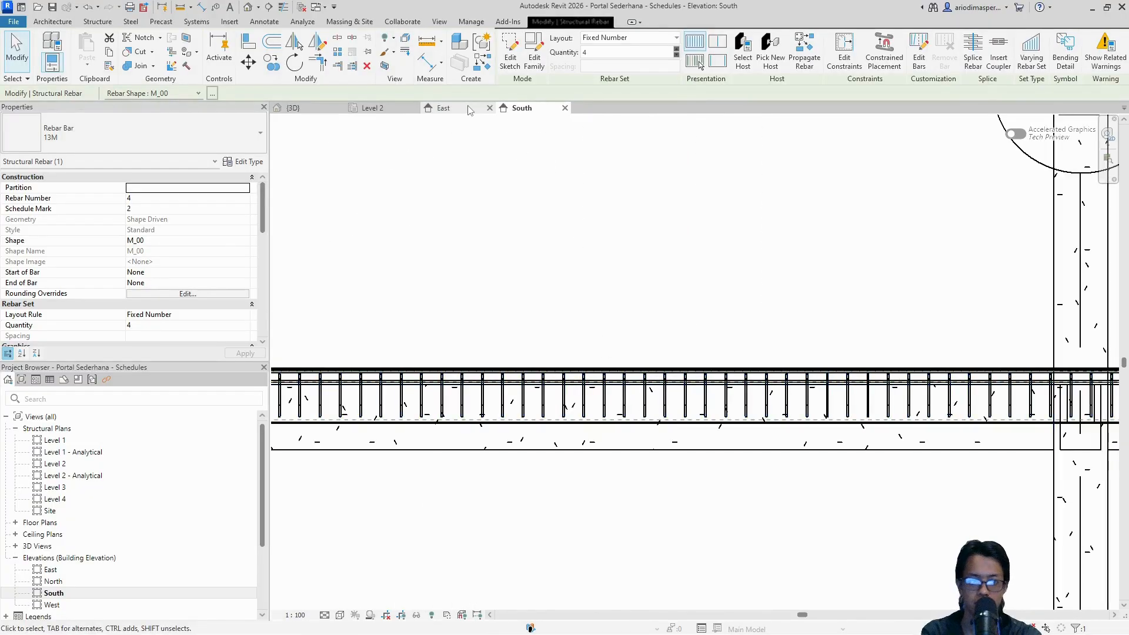
Examine the edge wall's four straight bars in the East elevation and the 3D view
{"action": "left_click", "coordinate": [468, 110]}
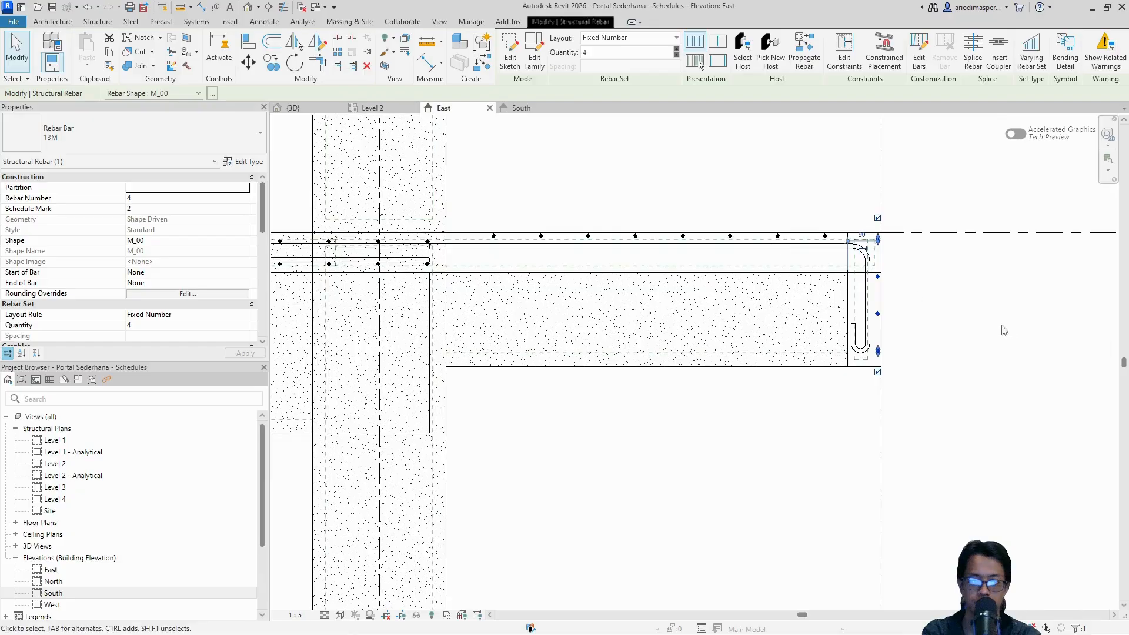
{"action": "key", "text": "Escape"}
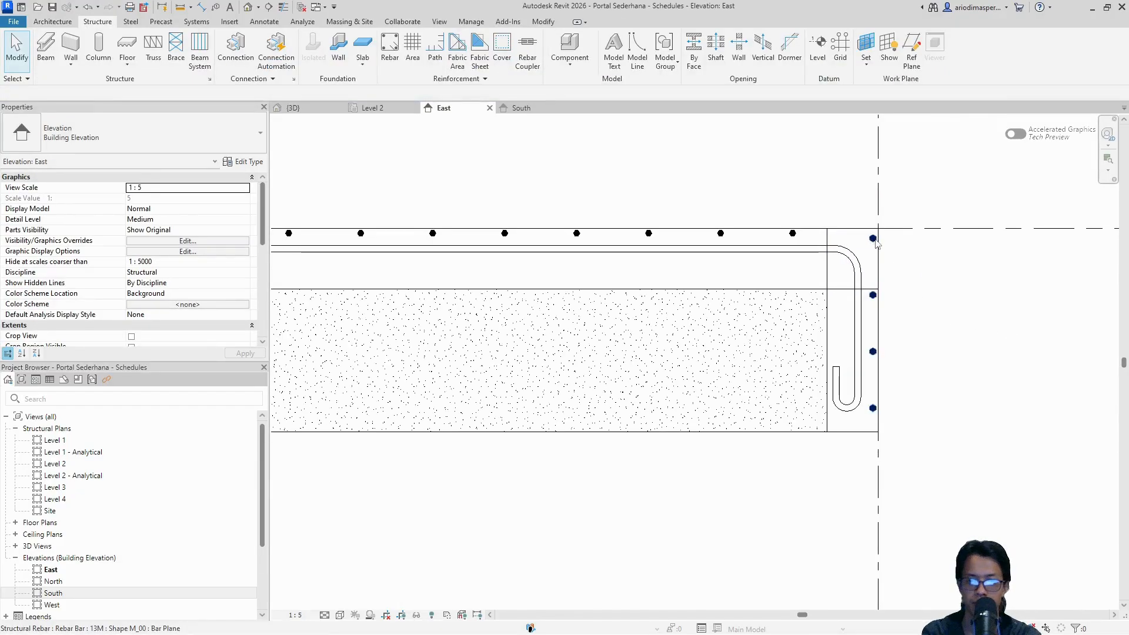
{"action": "left_click", "coordinate": [874, 240]}
{"action": "scroll", "coordinate": [879, 247], "scroll_direction": "up", "scroll_amount": 2}
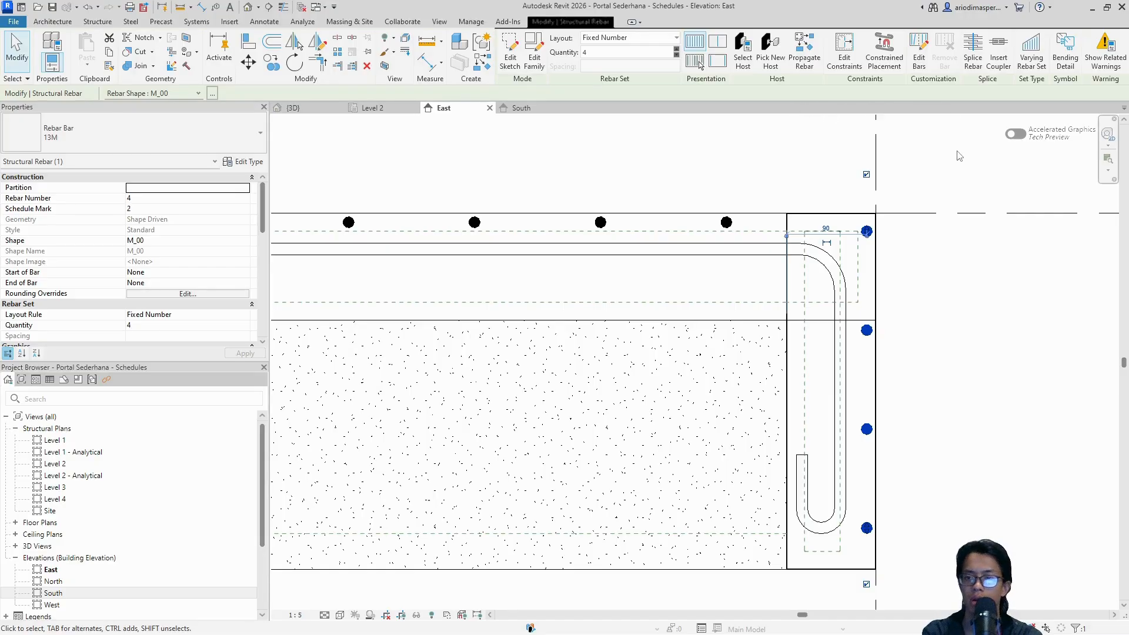
{"action": "key", "text": "Escape"}
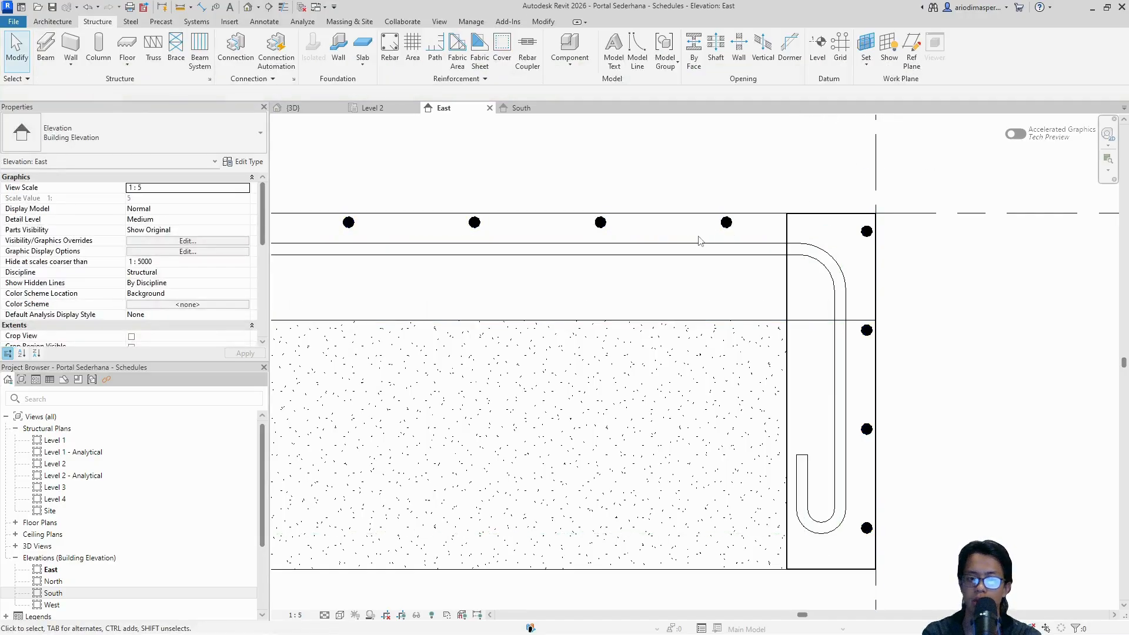
{"action": "left_click", "coordinate": [312, 112]}
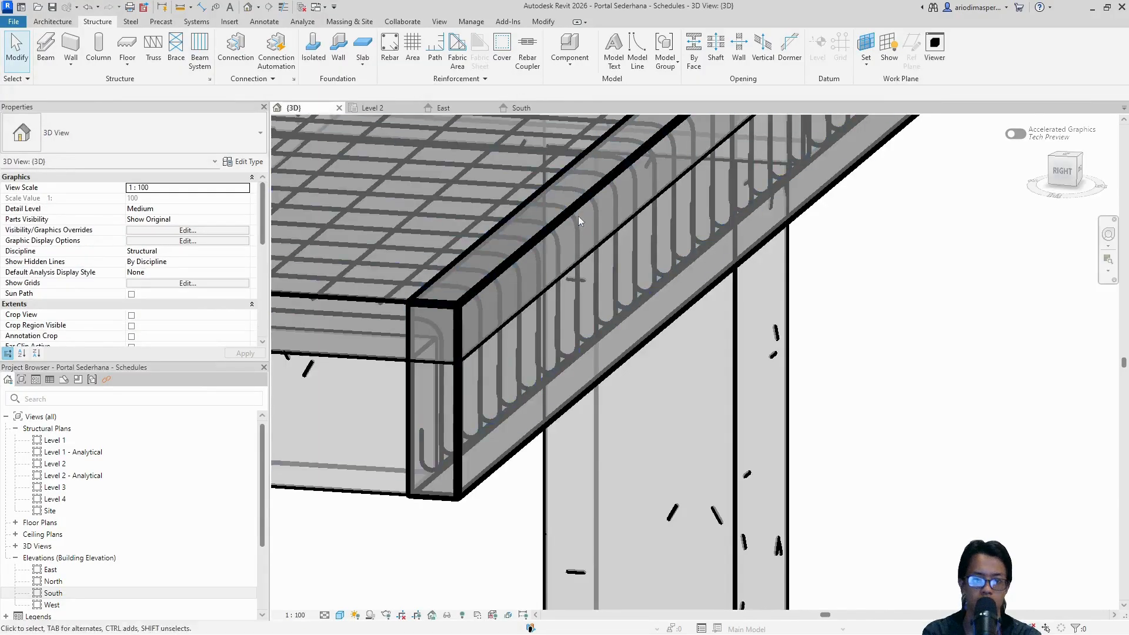
{"action": "scroll", "coordinate": [585, 330], "scroll_direction": "up", "scroll_amount": 4}
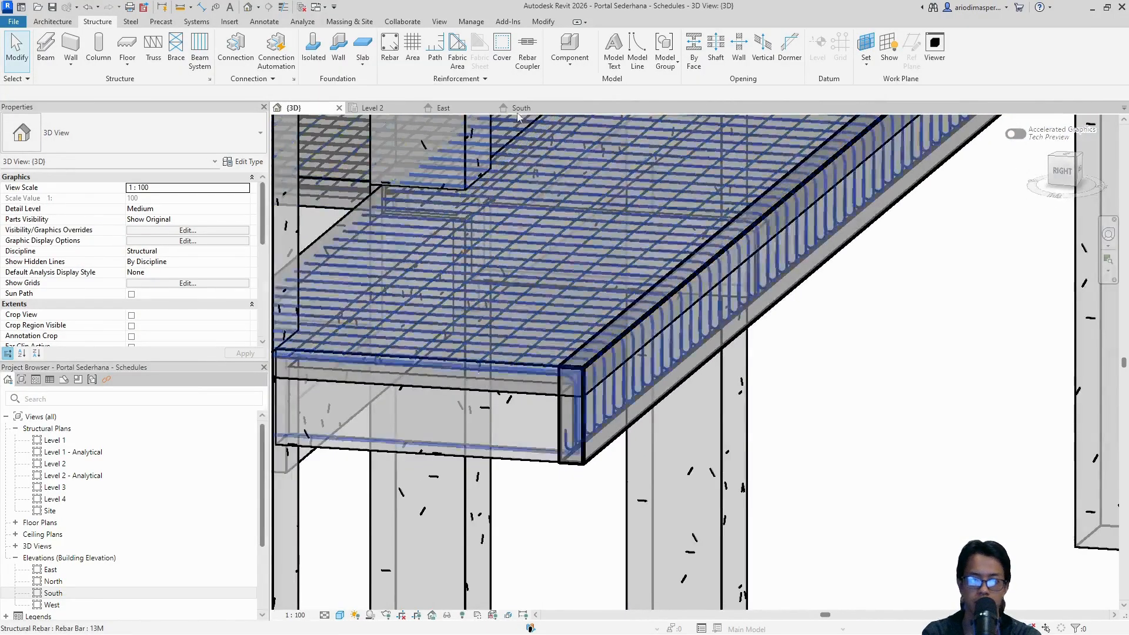
{"action": "left_click", "coordinate": [443, 107]}
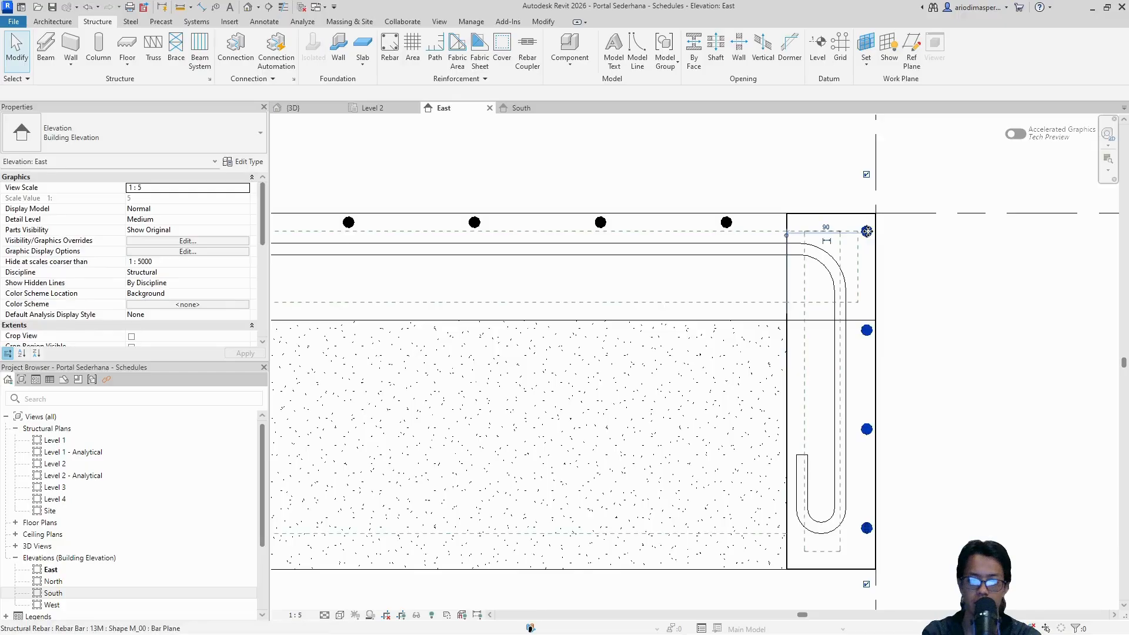
Replace the edge wall's four straight bars with a straight M_00 rebar set hosted at the slab's outer edge, perpendicular to cover
{"action": "left_click", "coordinate": [868, 241]}
{"action": "key", "text": "Delete"}
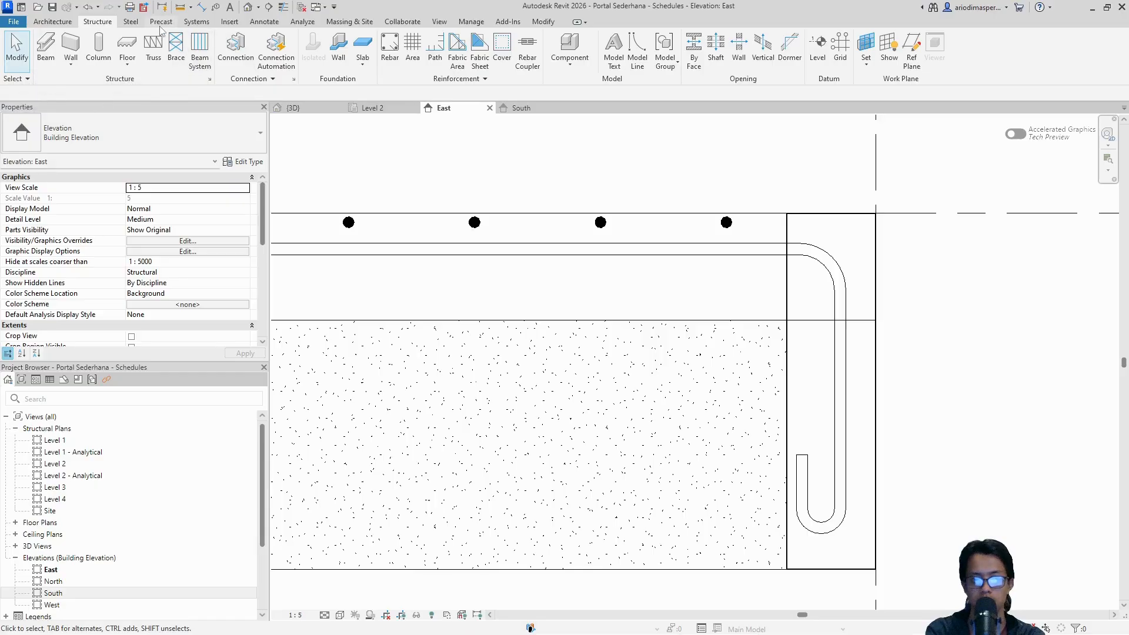
{"action": "left_click", "coordinate": [389, 47]}
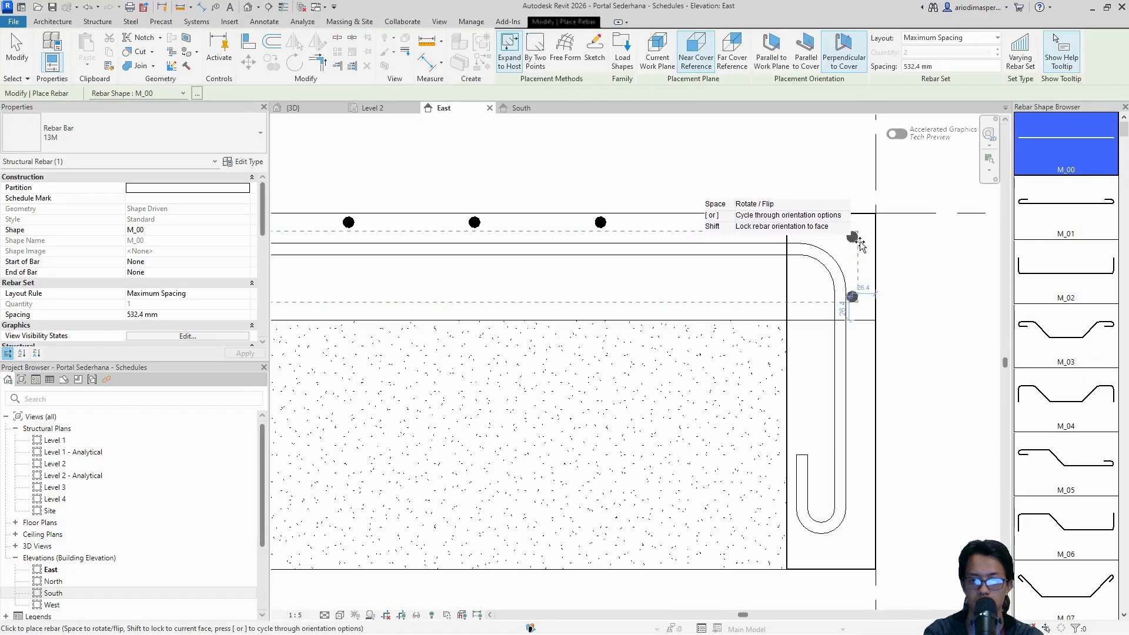
{"action": "left_click", "coordinate": [912, 254]}
{"action": "key", "text": "Escape"}
{"action": "key", "text": "Escape"}
Check how the new straight bars run along the slab's outer edge in the 3D view
{"action": "left_click", "coordinate": [292, 107]}
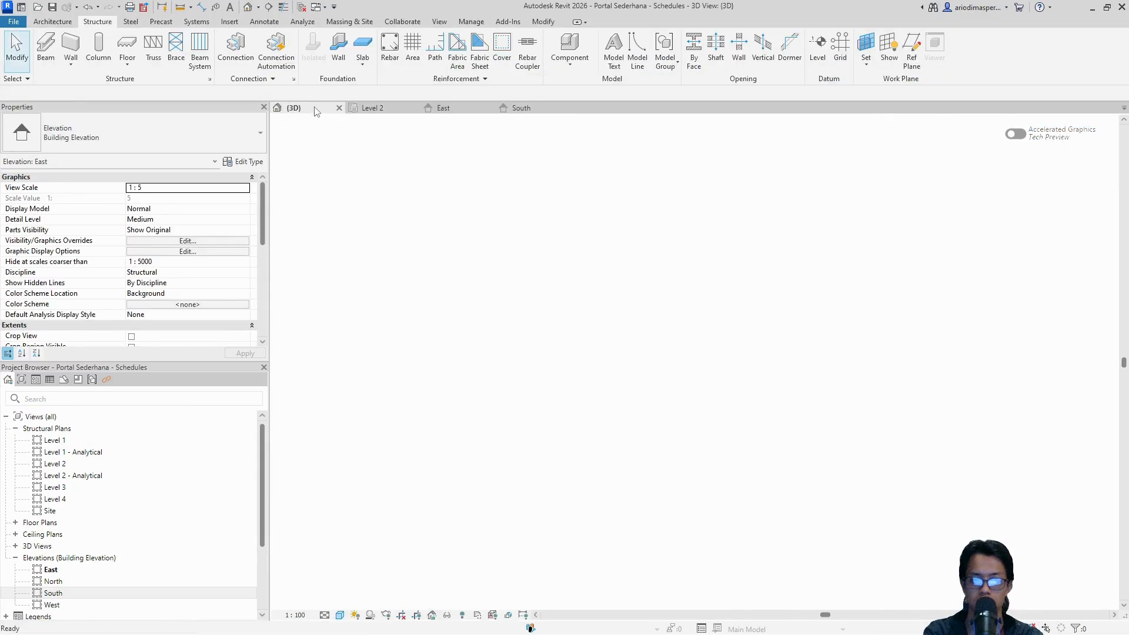
{"action": "scroll", "coordinate": [696, 297], "scroll_direction": "up", "scroll_amount": 5}
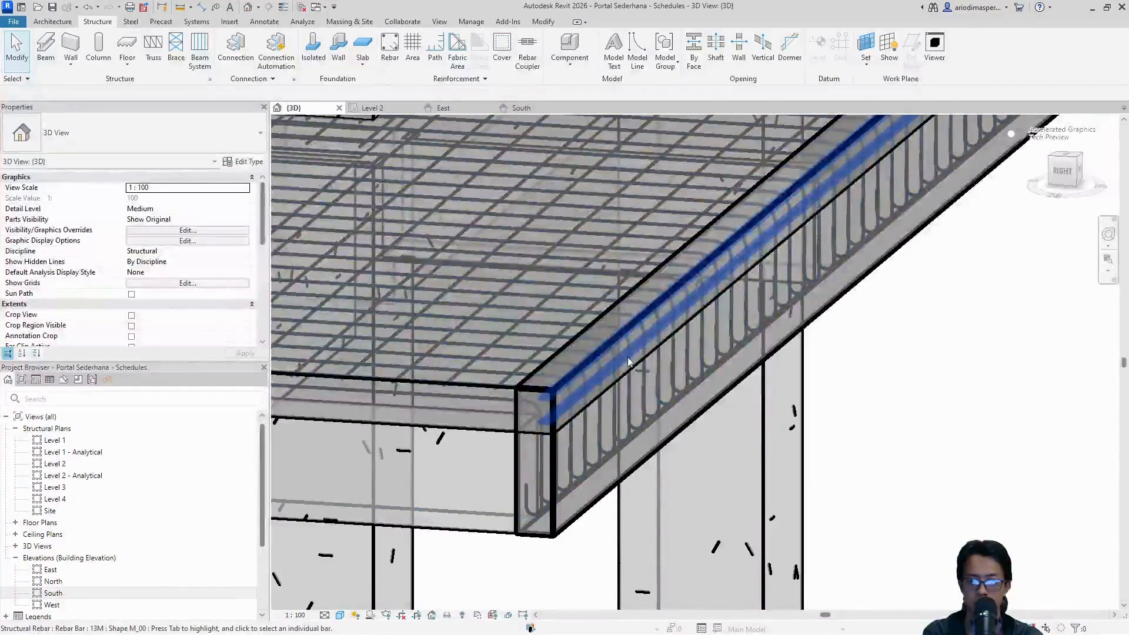
{"action": "scroll", "coordinate": [627, 355], "scroll_direction": "down", "scroll_amount": 3}
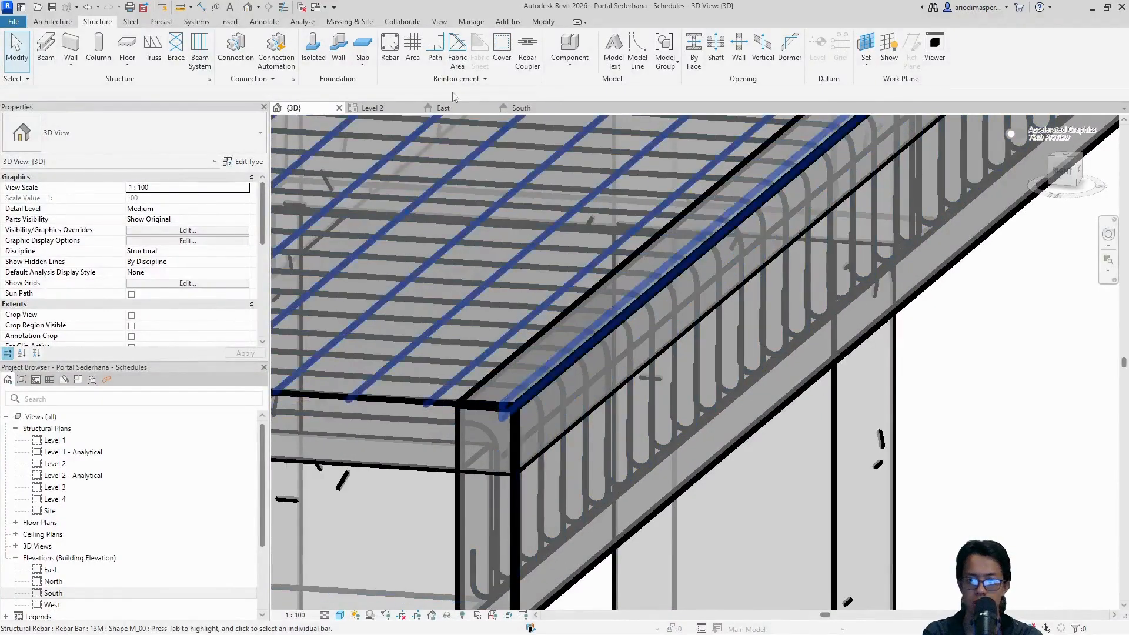
In the East elevation, change the new edge bars' layout to Fixed Number with a quantity of 4
{"action": "left_click", "coordinate": [443, 107]}
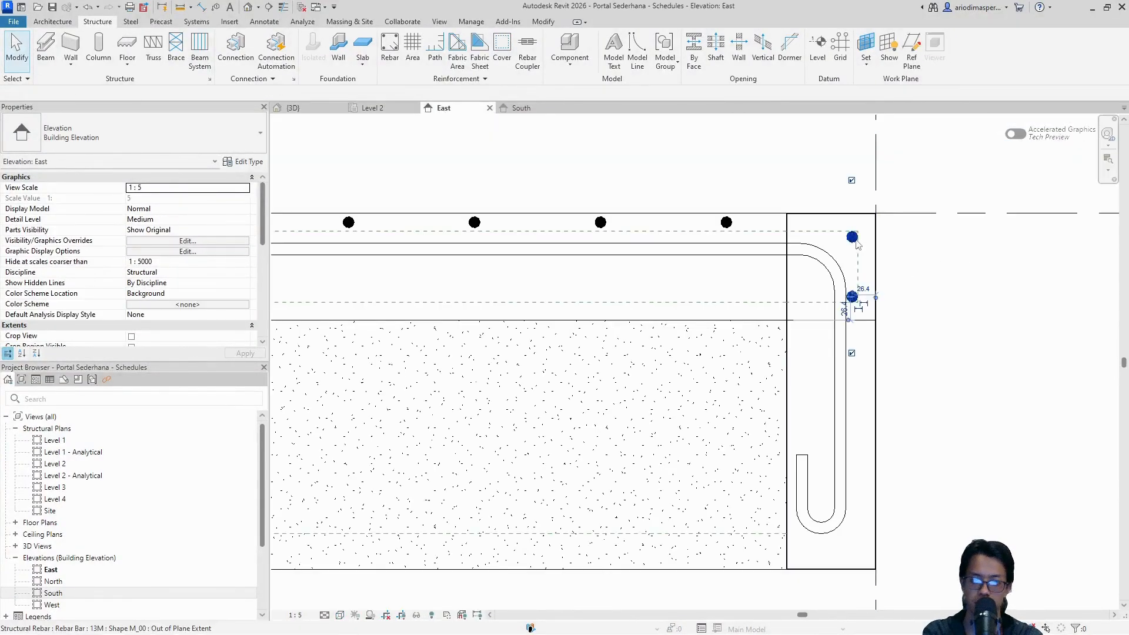
{"action": "left_click", "coordinate": [852, 297]}
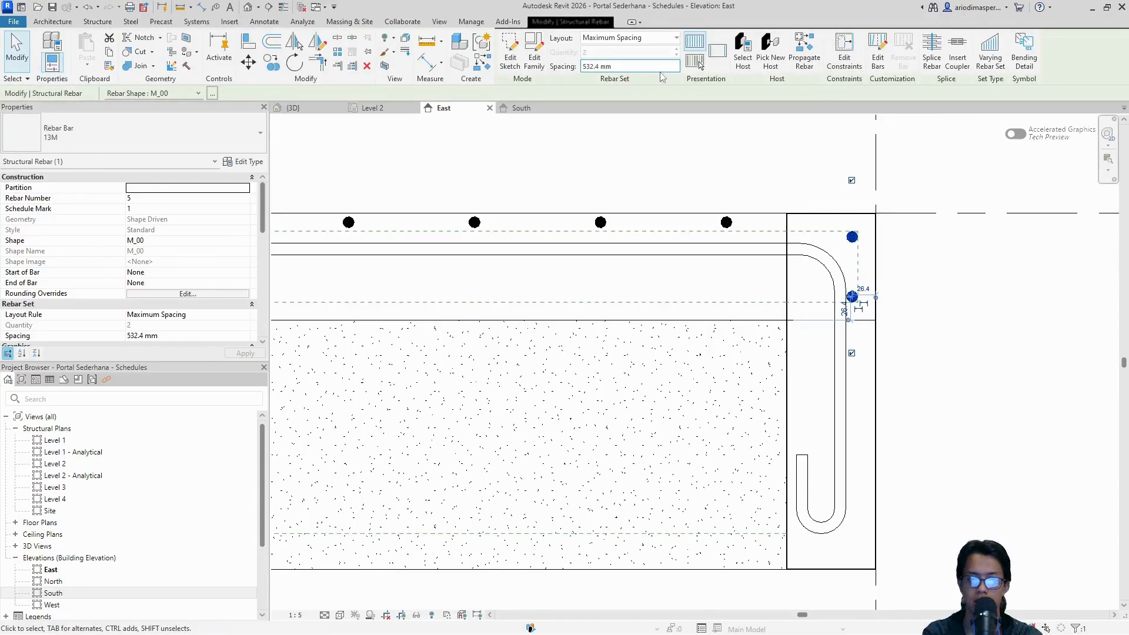
{"action": "left_click", "coordinate": [654, 39]}
{"action": "left_click", "coordinate": [623, 66]}
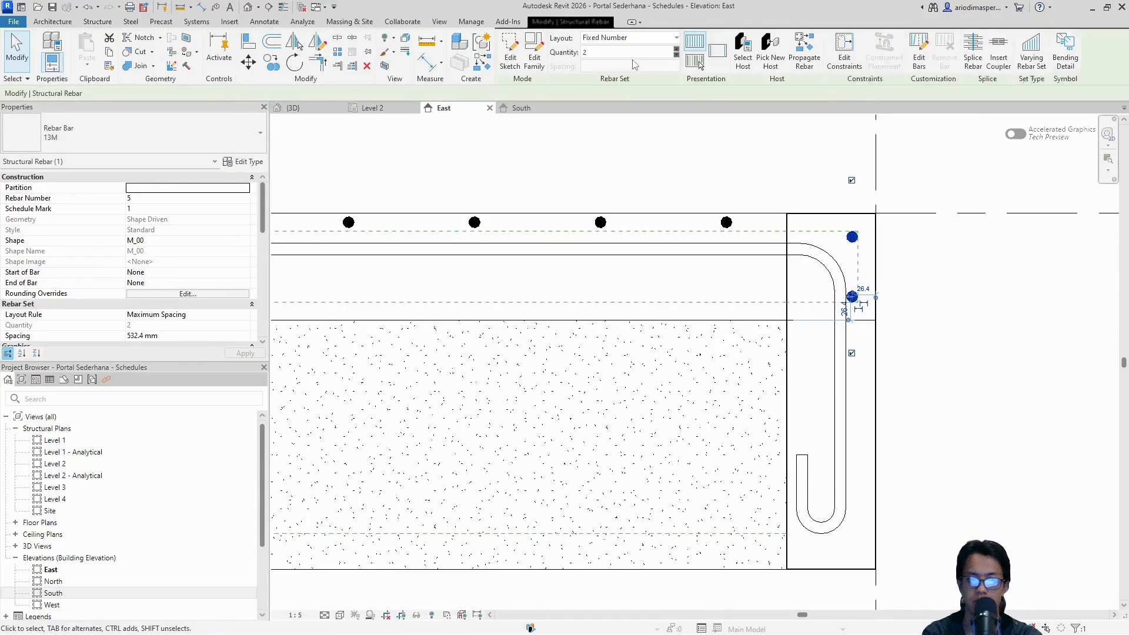
{"action": "double_click", "coordinate": [627, 53]}
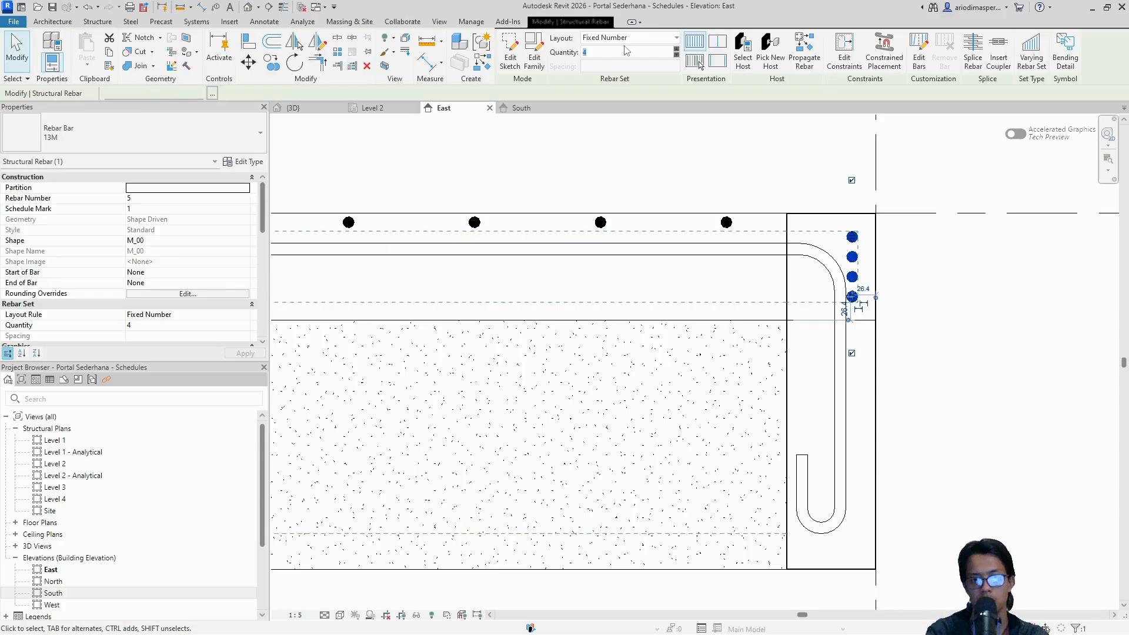
Constrain the uppermost bar of the edge wall's straight rebar set to the wall's top face with a -20 mm offset
{"action": "left_click", "coordinate": [844, 52]}
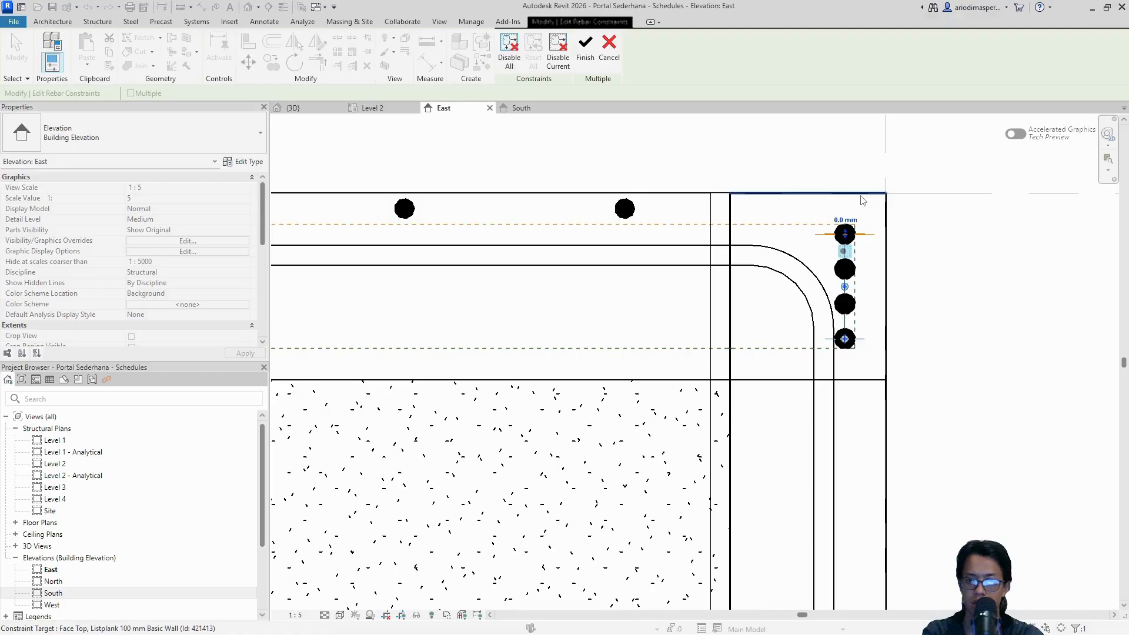
{"action": "left_click", "coordinate": [862, 198]}
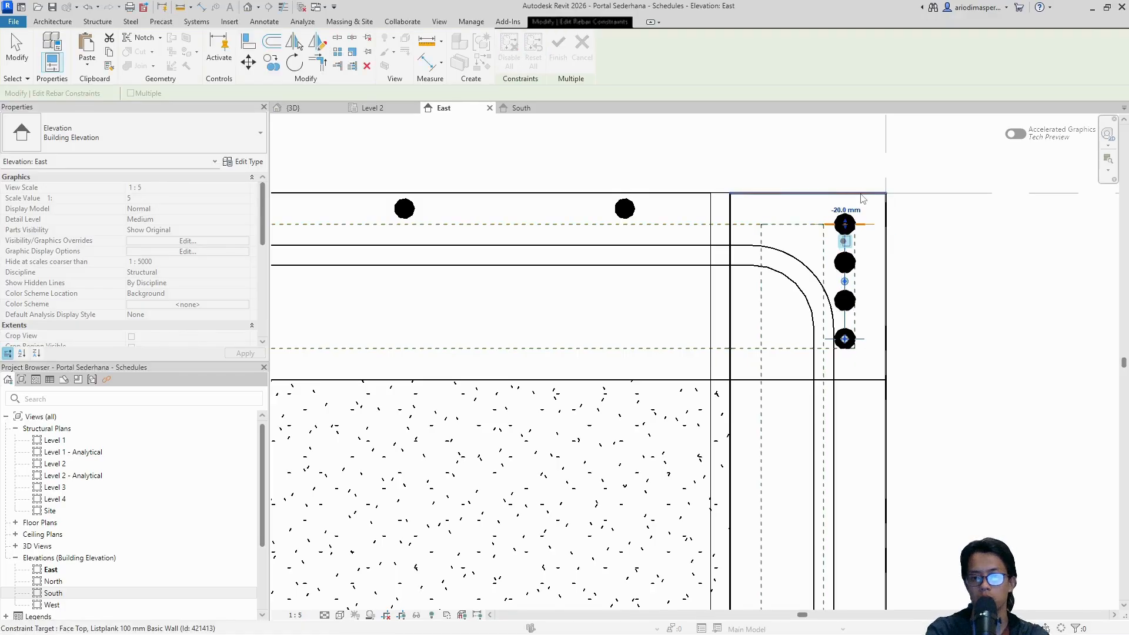
{"action": "scroll", "coordinate": [852, 340], "scroll_direction": "up", "scroll_amount": 3}
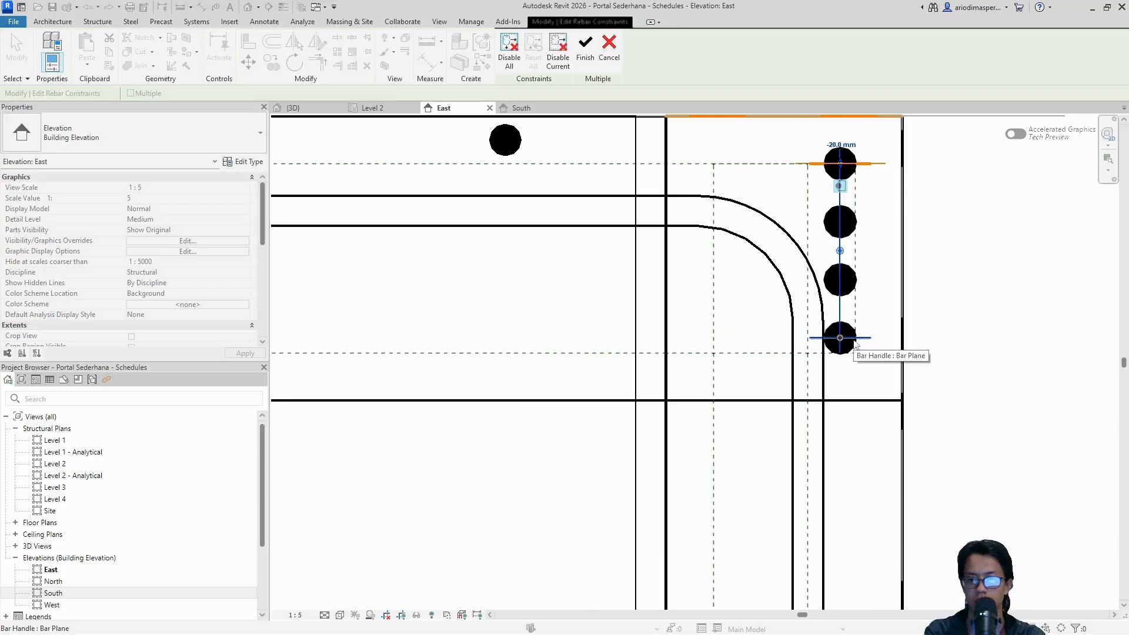
Constrain the lowest bar of the edge set to the wall's bottom face with a -20 mm offset and finish the constraints
{"action": "left_click", "coordinate": [843, 339]}
{"action": "scroll", "coordinate": [846, 338], "scroll_direction": "down", "scroll_amount": 7}
{"action": "middle_click_drag", "start_coordinate": [840, 363], "coordinate": [821, 201]}
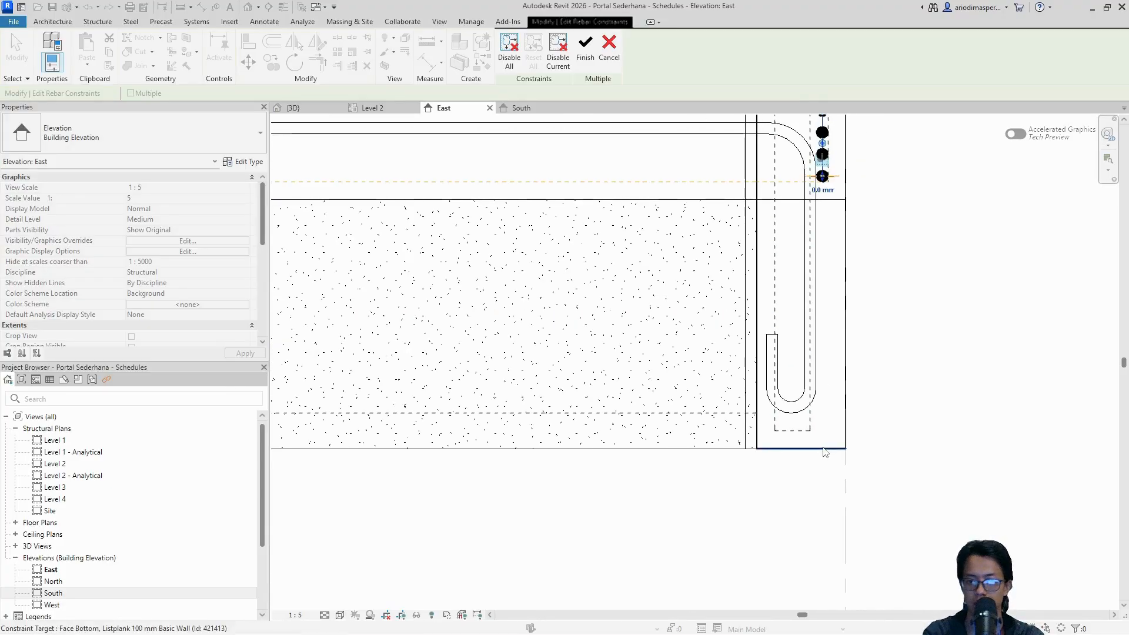
{"action": "left_click", "coordinate": [823, 450]}
{"action": "scroll", "coordinate": [845, 424], "scroll_direction": "up", "scroll_amount": 4}
{"action": "scroll", "coordinate": [845, 405], "scroll_direction": "down", "scroll_amount": 3}
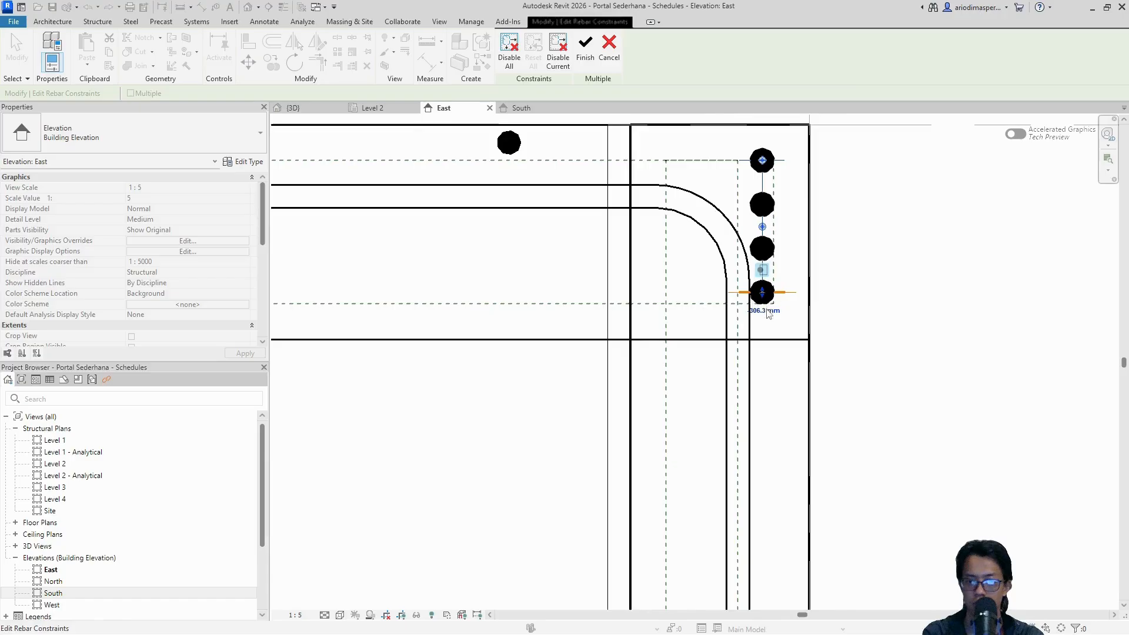
{"action": "left_click", "coordinate": [764, 307]}
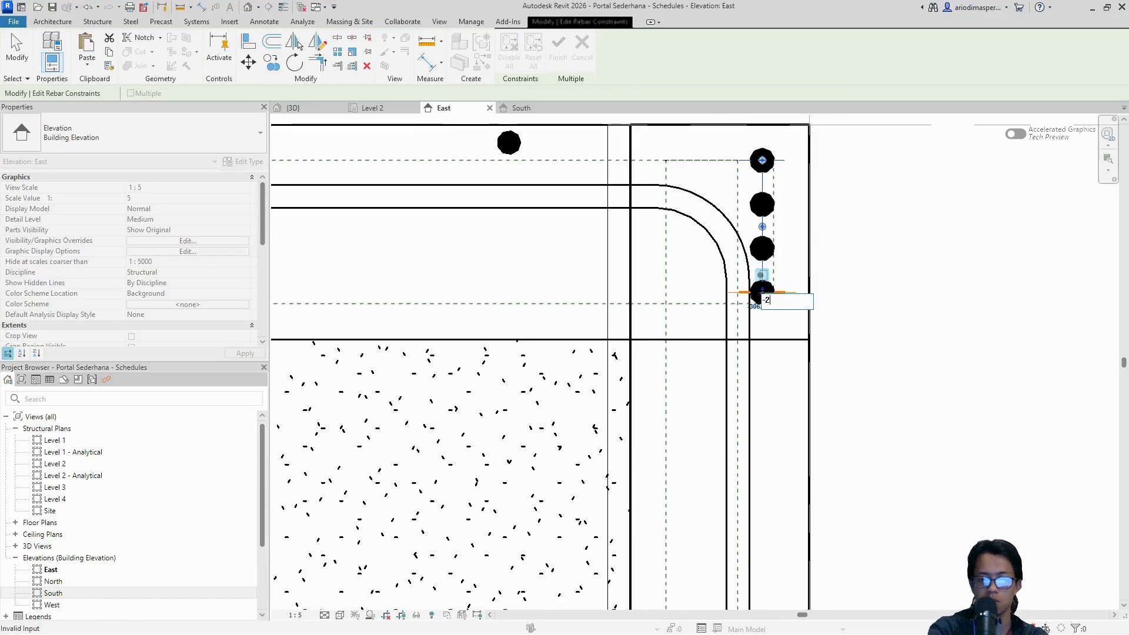
{"action": "key", "text": "Return"}
{"action": "scroll", "coordinate": [799, 306], "scroll_direction": "down", "scroll_amount": 3}
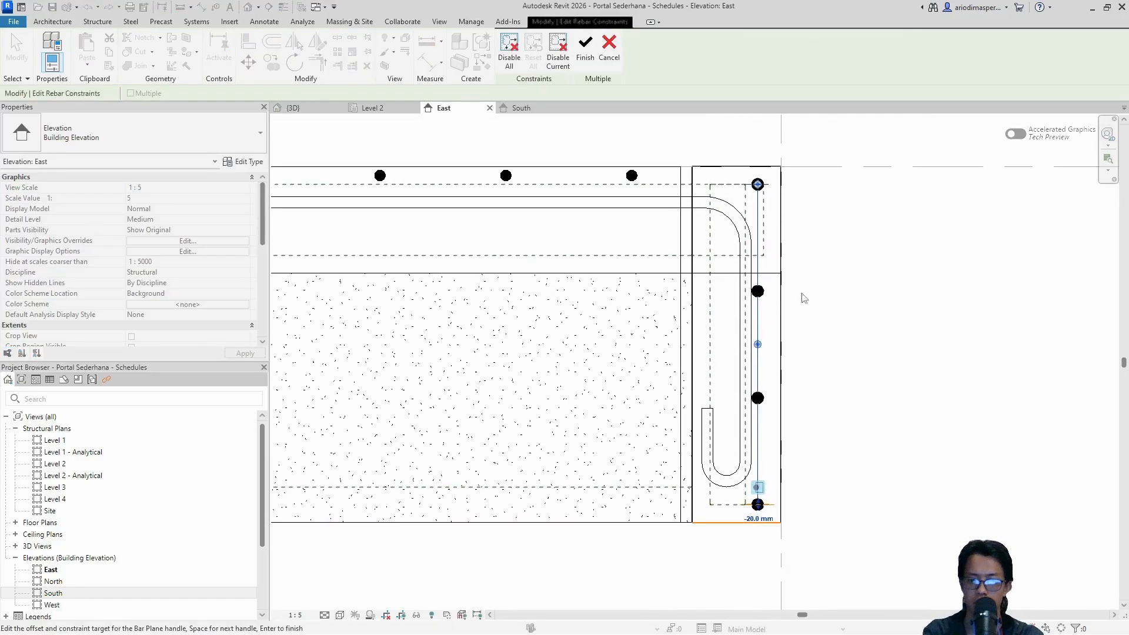
{"action": "left_click", "coordinate": [587, 69]}
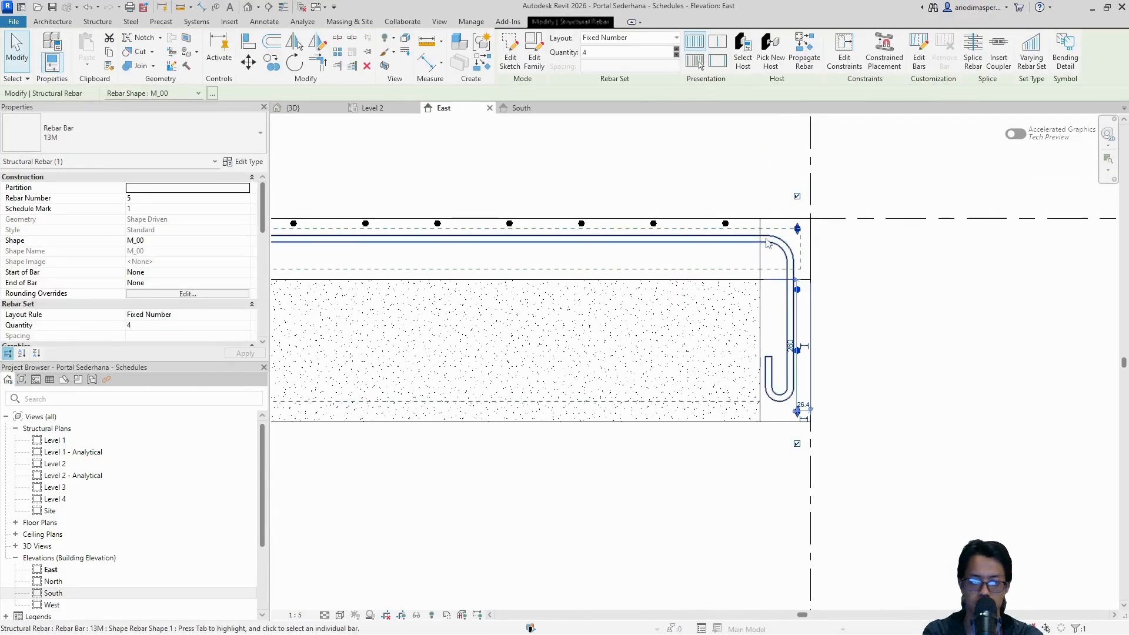
Examine the cantilever slab and edge wall reinforcement in the East elevation and the 3D view
{"action": "left_click", "coordinate": [696, 156]}
{"action": "middle_click_drag", "start_coordinate": [694, 293], "coordinate": [820, 290]}
{"action": "scroll", "coordinate": [820, 290], "scroll_direction": "down", "scroll_amount": 3}
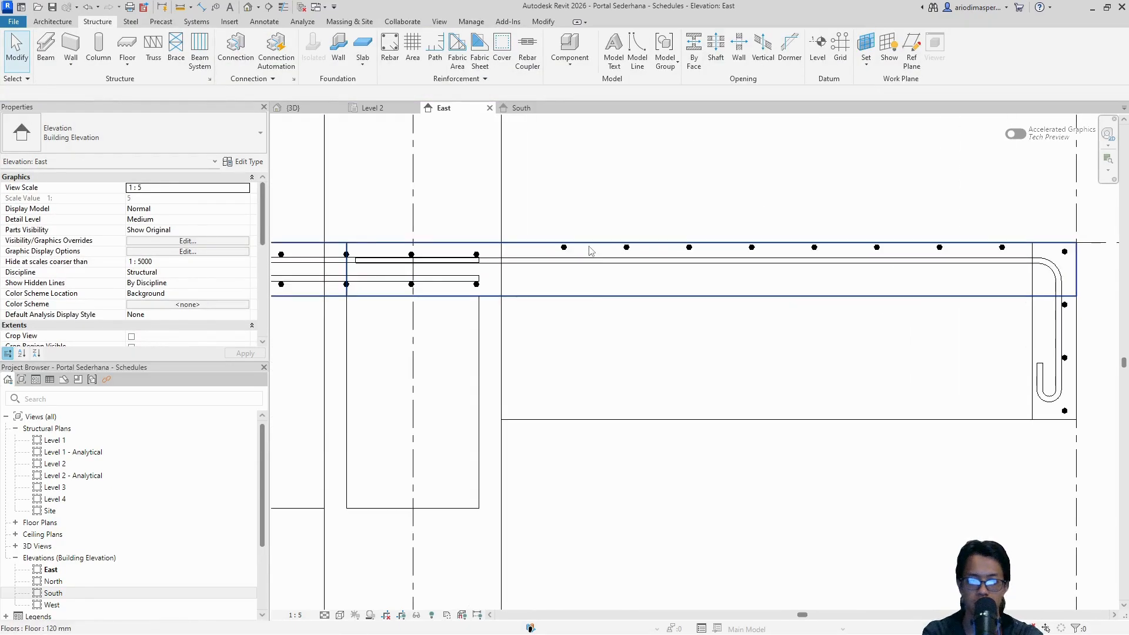
{"action": "key", "text": "ctrl+Tab"}
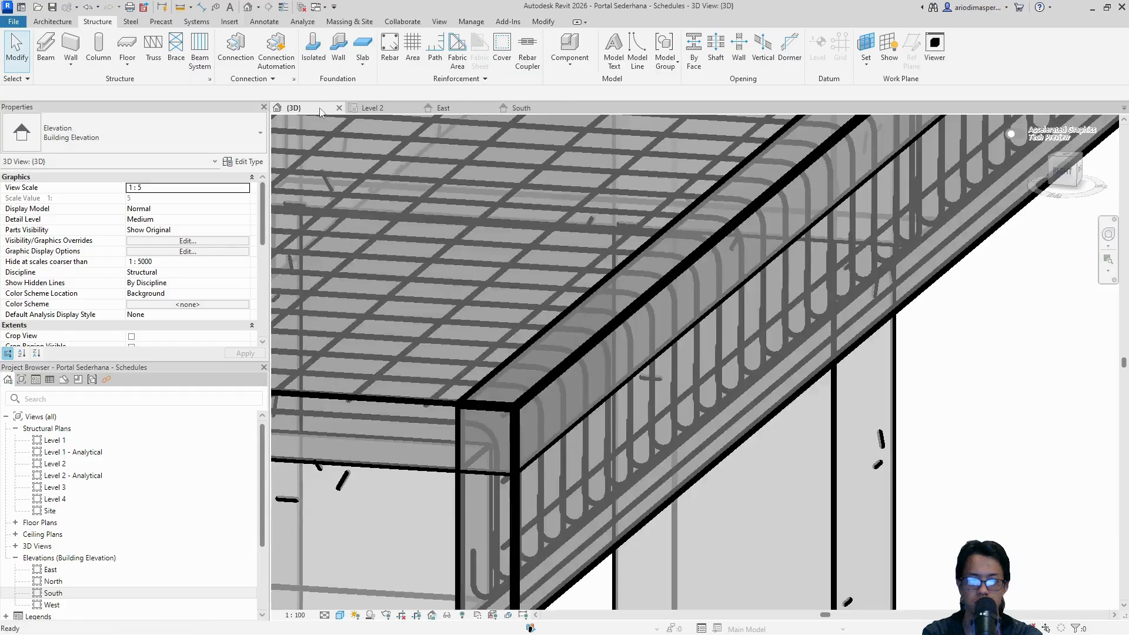
{"action": "scroll", "coordinate": [649, 339], "scroll_direction": "down", "scroll_amount": 3}
{"action": "middle_click_drag", "start_coordinate": [649, 338], "coordinate": [813, 314]}
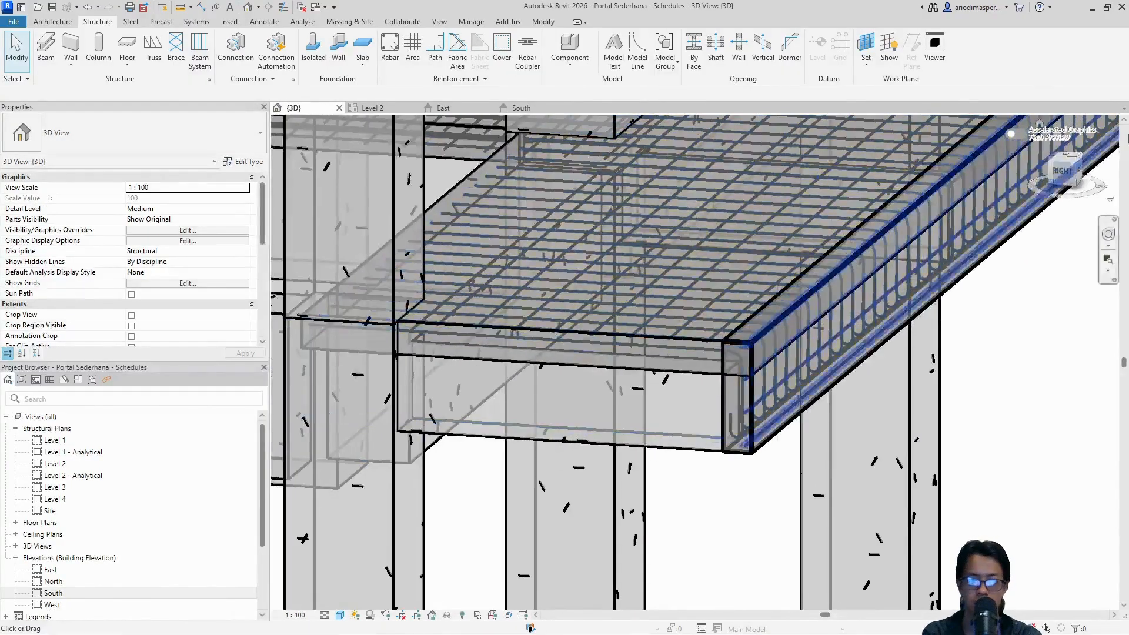
{"action": "left_click", "coordinate": [1063, 168]}
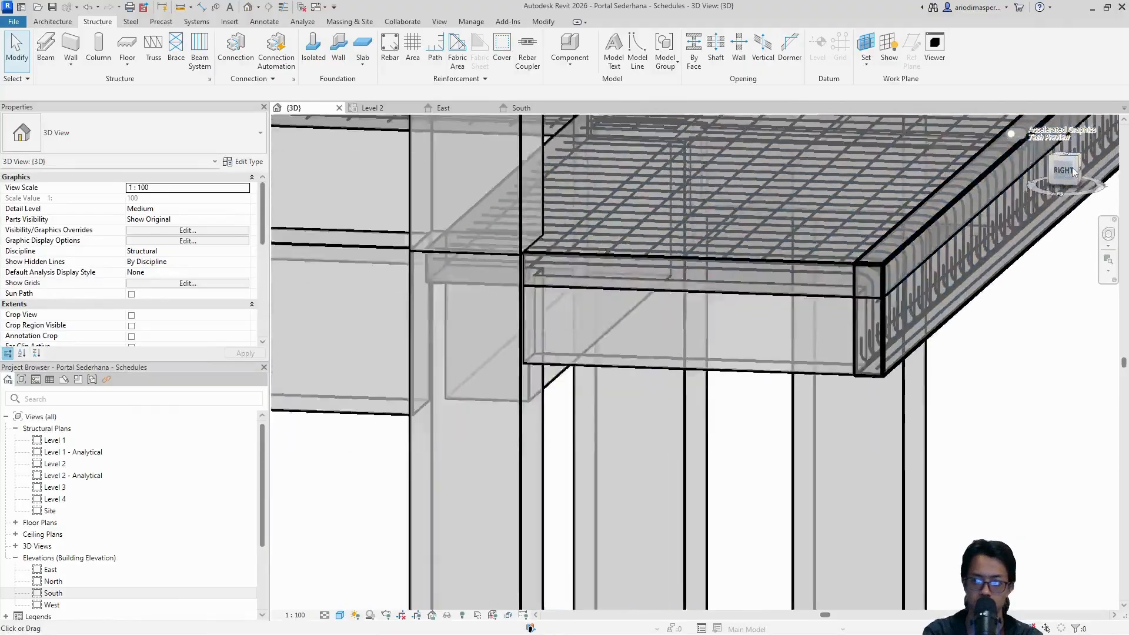
{"action": "left_click_drag", "start_coordinate": [1073, 172], "coordinate": [1069, 162]}
{"action": "scroll", "coordinate": [902, 221], "scroll_direction": "down", "scroll_amount": 3}
{"action": "middle_click_drag", "start_coordinate": [854, 320], "coordinate": [807, 543]}
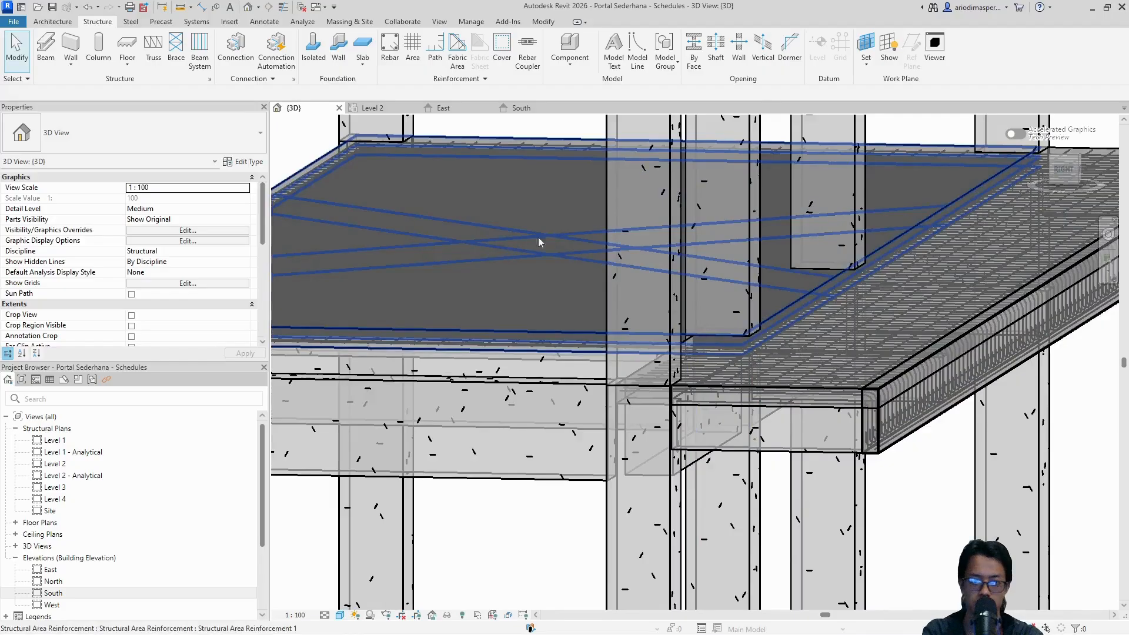
Examine the rebar layout of the main slab and the cantilever in the Level 2 plan
{"action": "left_click", "coordinate": [370, 107]}
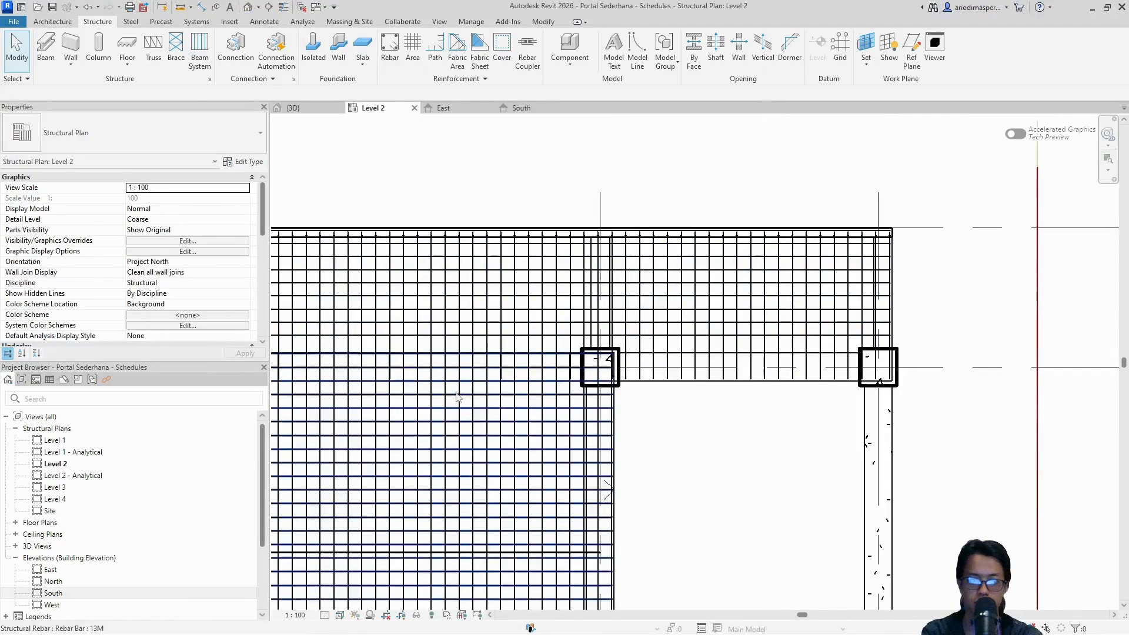
{"action": "middle_click_drag", "start_coordinate": [456, 397], "coordinate": [677, 308]}
{"action": "scroll", "coordinate": [473, 395], "scroll_direction": "down", "scroll_amount": 2}
{"action": "middle_click_drag", "start_coordinate": [461, 417], "coordinate": [559, 385]}
{"action": "middle_click_drag", "start_coordinate": [481, 402], "coordinate": [610, 356]}
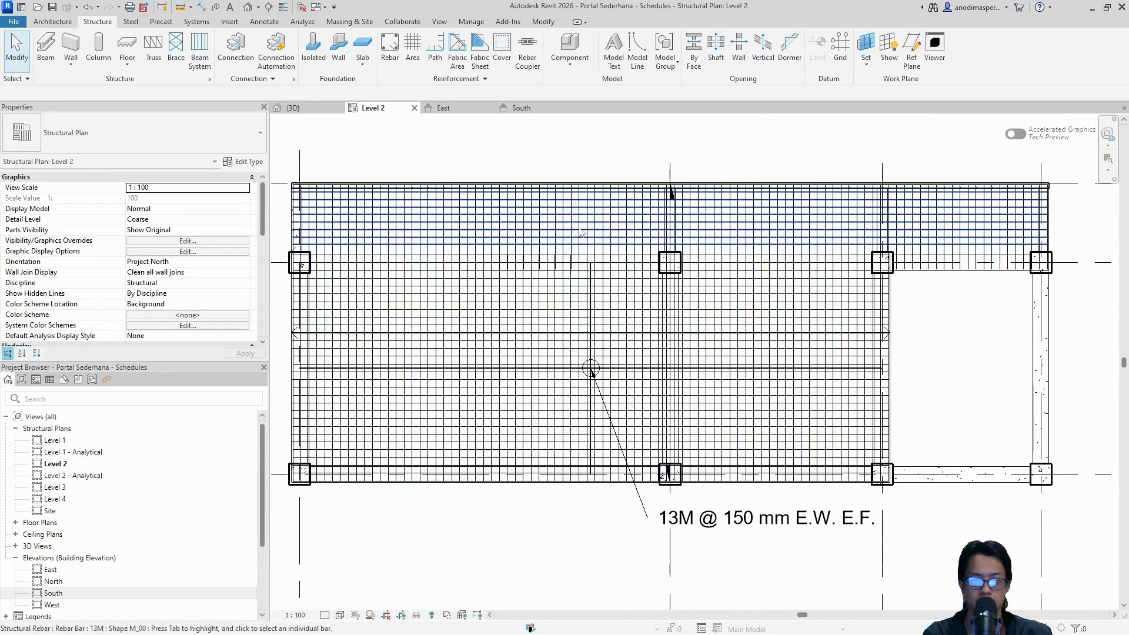
{"action": "scroll", "coordinate": [529, 259], "scroll_direction": "up", "scroll_amount": 5}
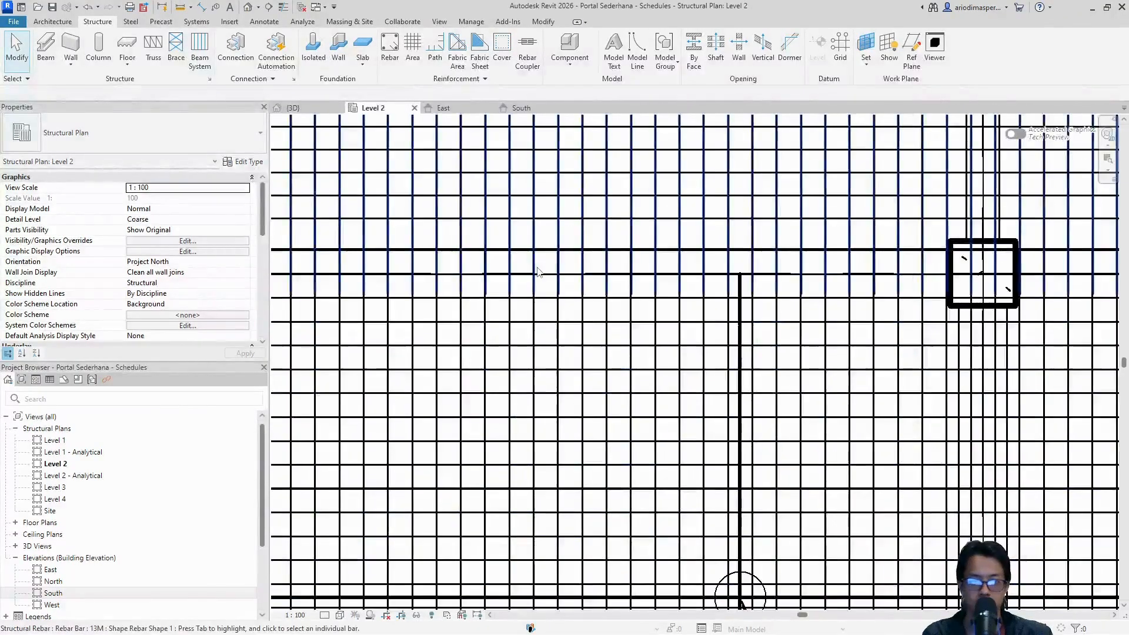
{"action": "scroll", "coordinate": [538, 272], "scroll_direction": "down", "scroll_amount": 3}
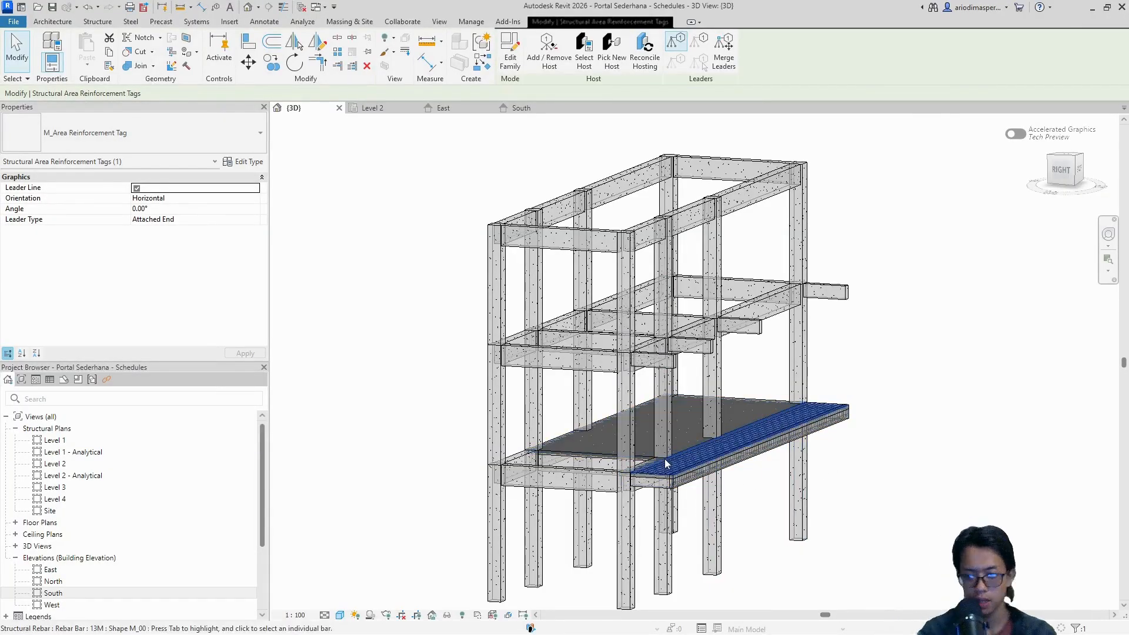
In the Level 2 plan, select the whole structure and filter the selection to Floors, Structural Area Reinforcement, Structural Rebar and Walls
{"action": "left_click", "coordinate": [372, 107]}
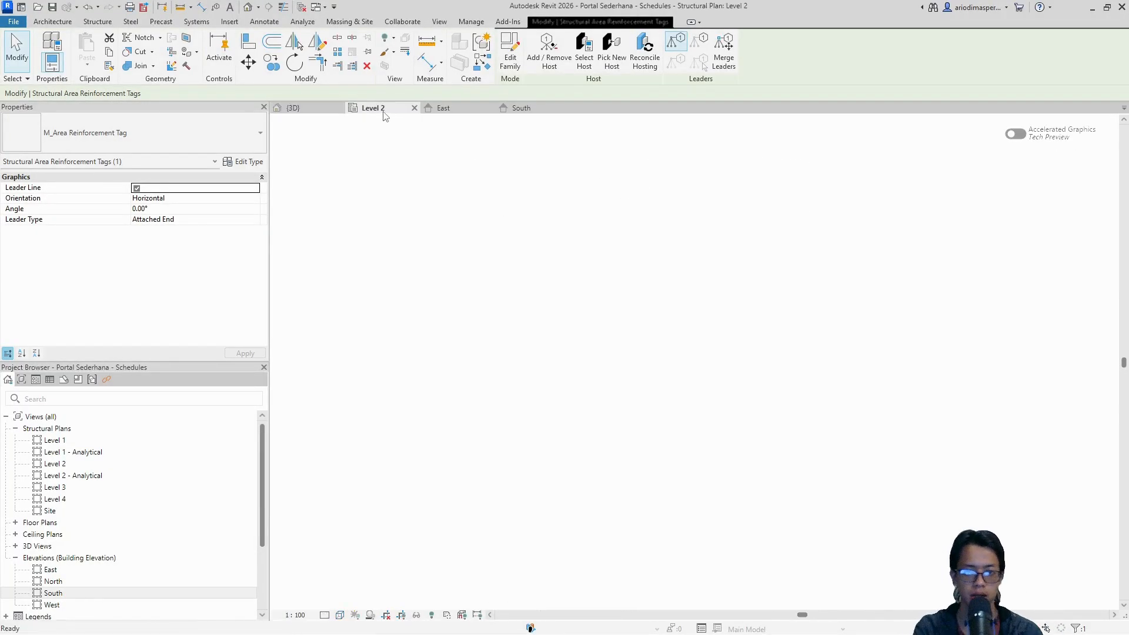
{"action": "scroll", "coordinate": [827, 266], "scroll_direction": "down", "scroll_amount": 2}
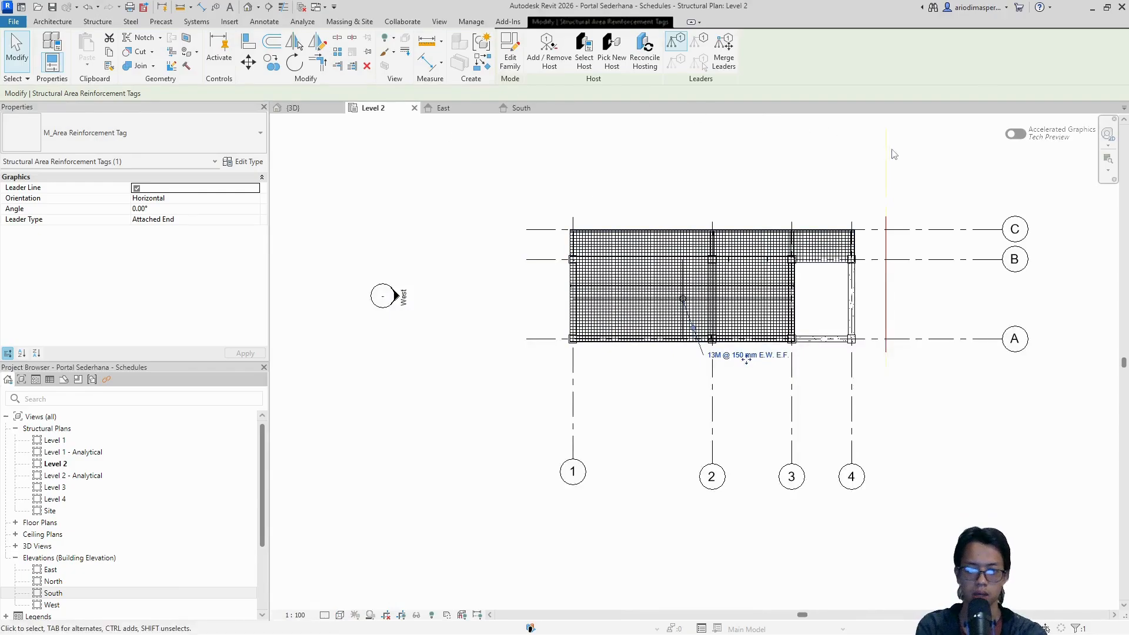
{"action": "left_click_drag", "start_coordinate": [939, 155], "coordinate": [716, 299]}
{"action": "left_click_drag", "start_coordinate": [838, 217], "coordinate": [479, 400]}
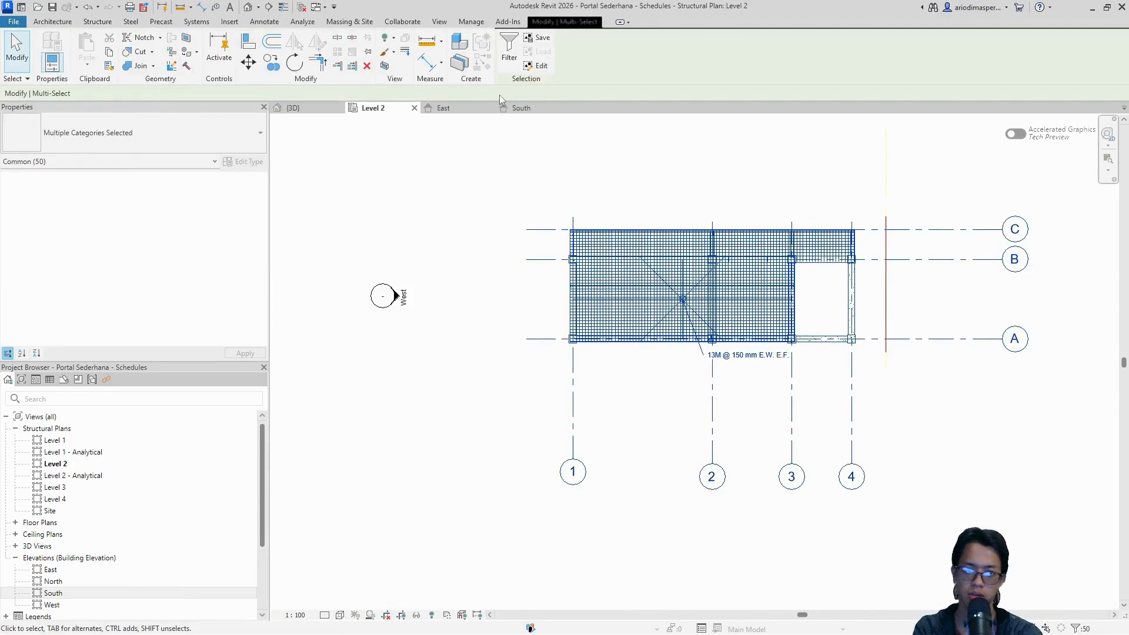
{"action": "left_click", "coordinate": [509, 47]}
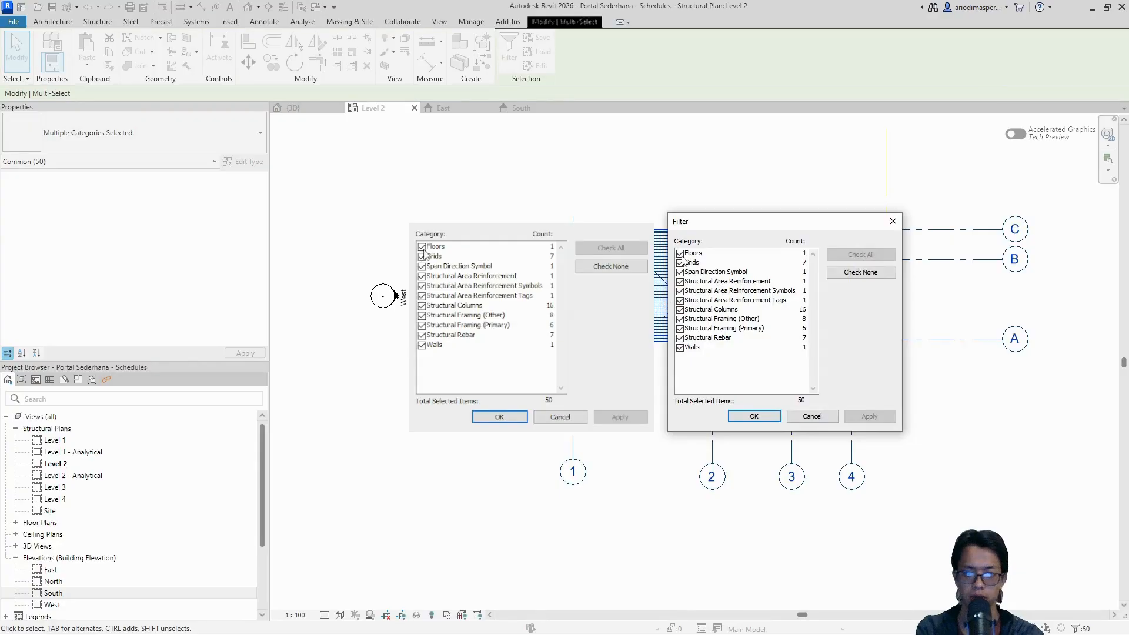
{"action": "left_click", "coordinate": [851, 273]}
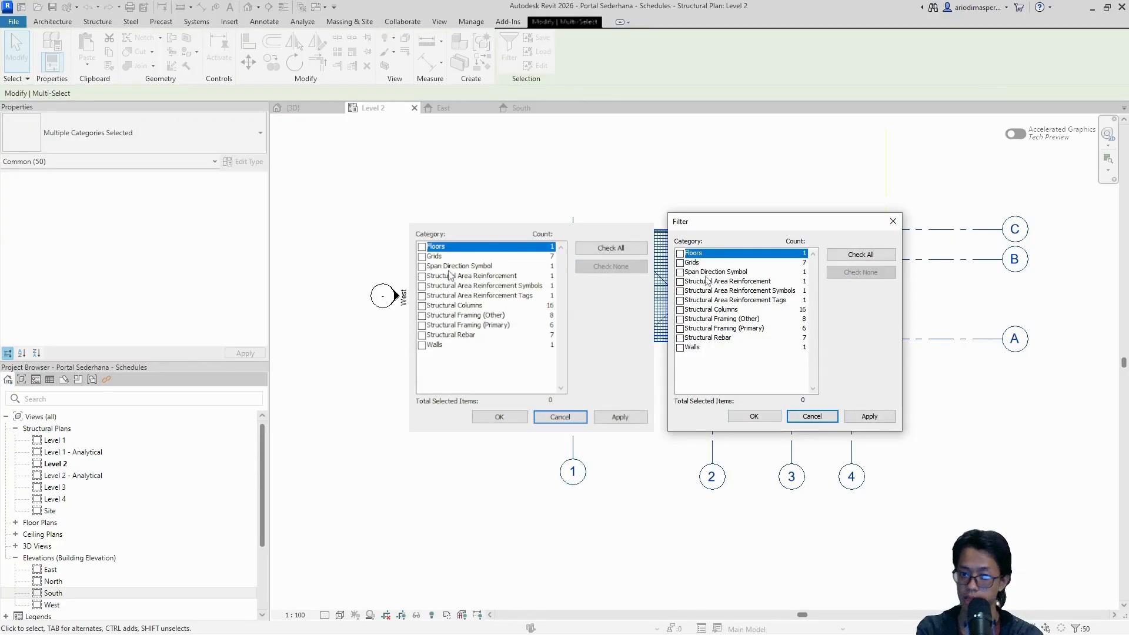
{"action": "left_click", "coordinate": [680, 254]}
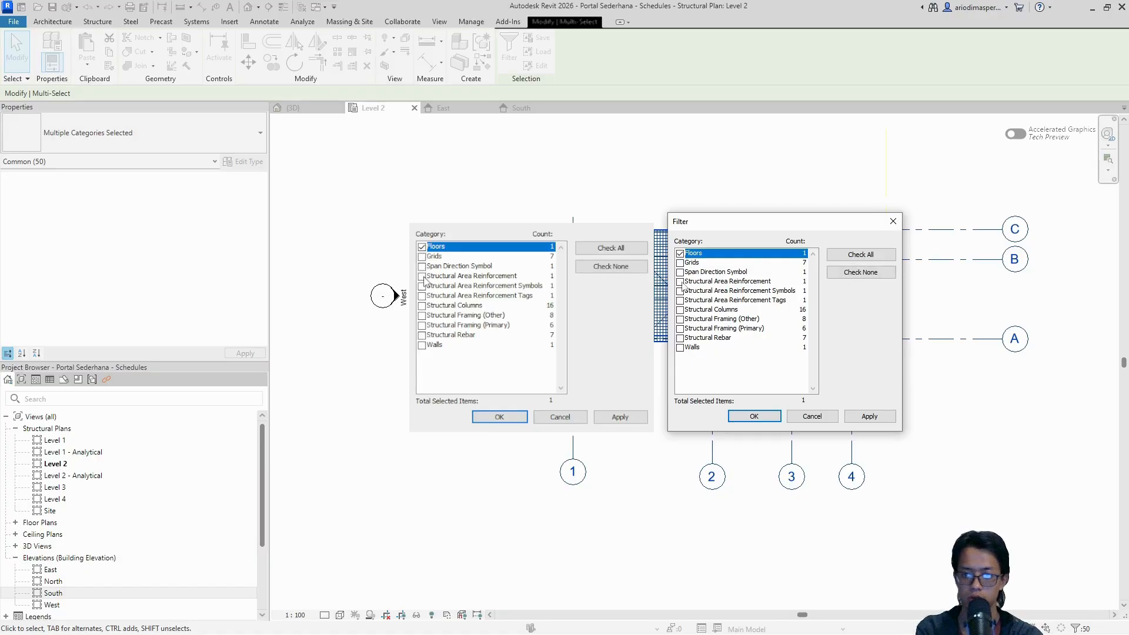
{"action": "left_click", "coordinate": [681, 282]}
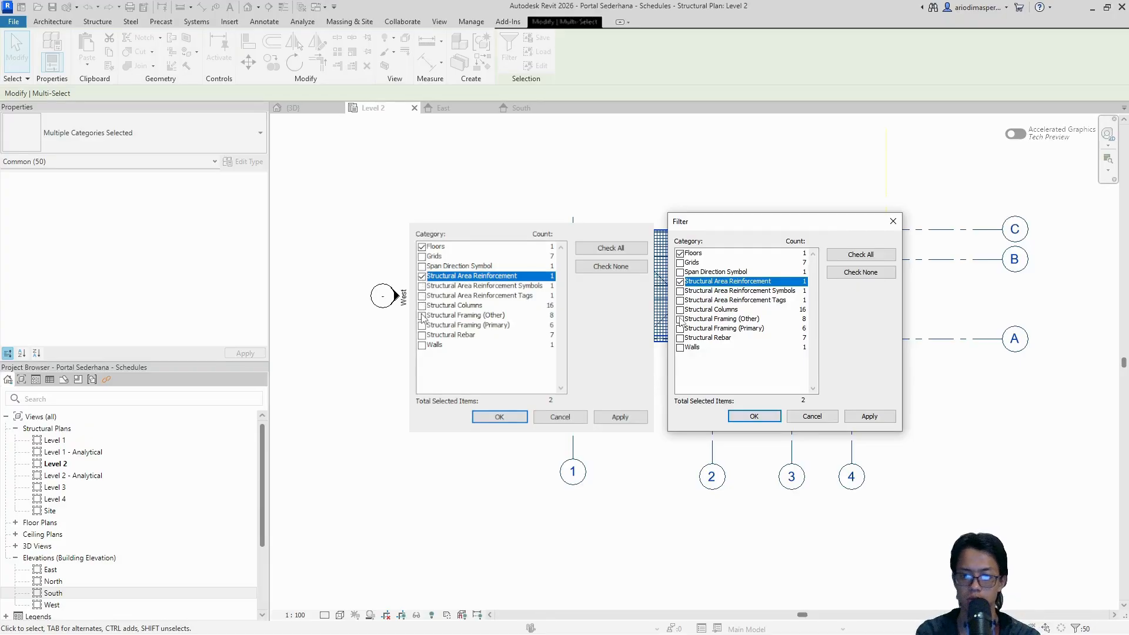
{"action": "left_click", "coordinate": [680, 338]}
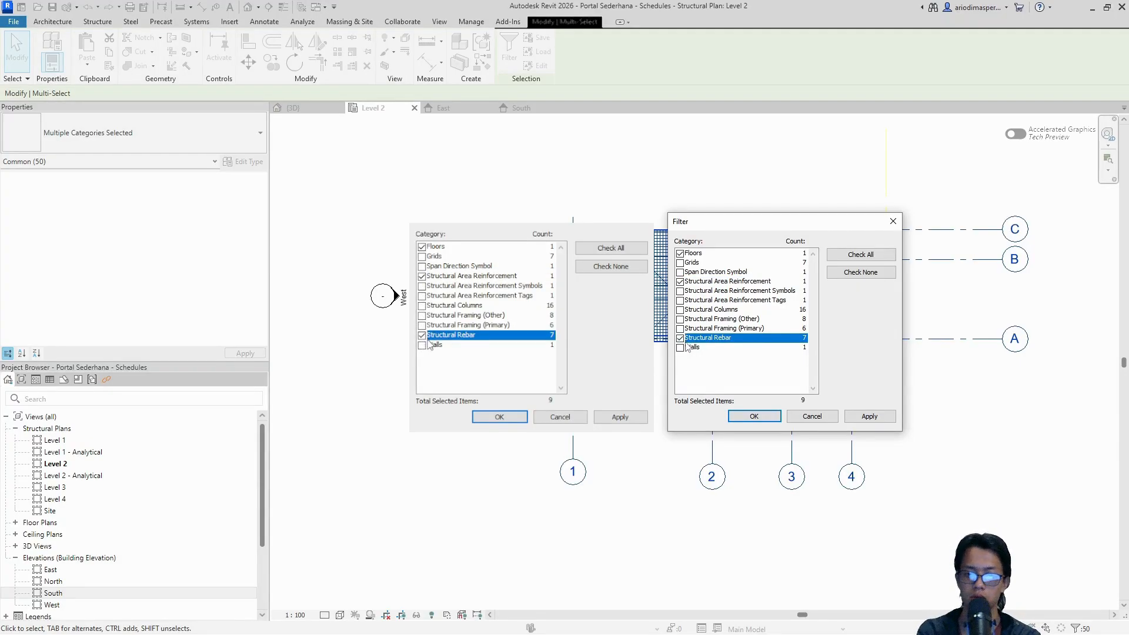
{"action": "left_click", "coordinate": [684, 347]}
{"action": "left_click", "coordinate": [869, 416]}
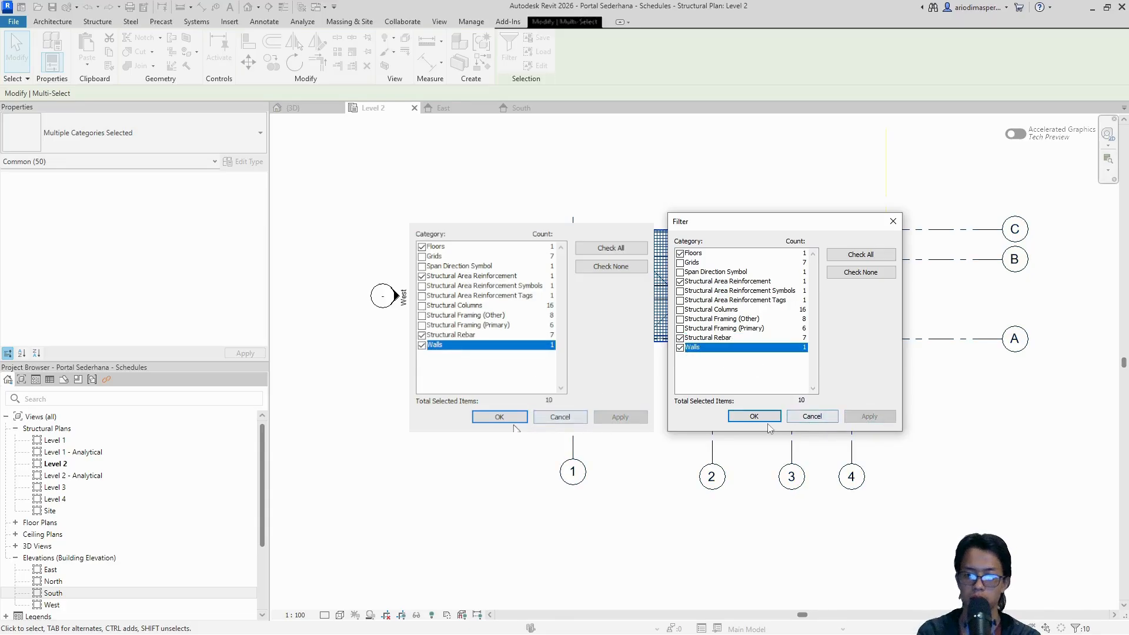
{"action": "left_click", "coordinate": [754, 417]}
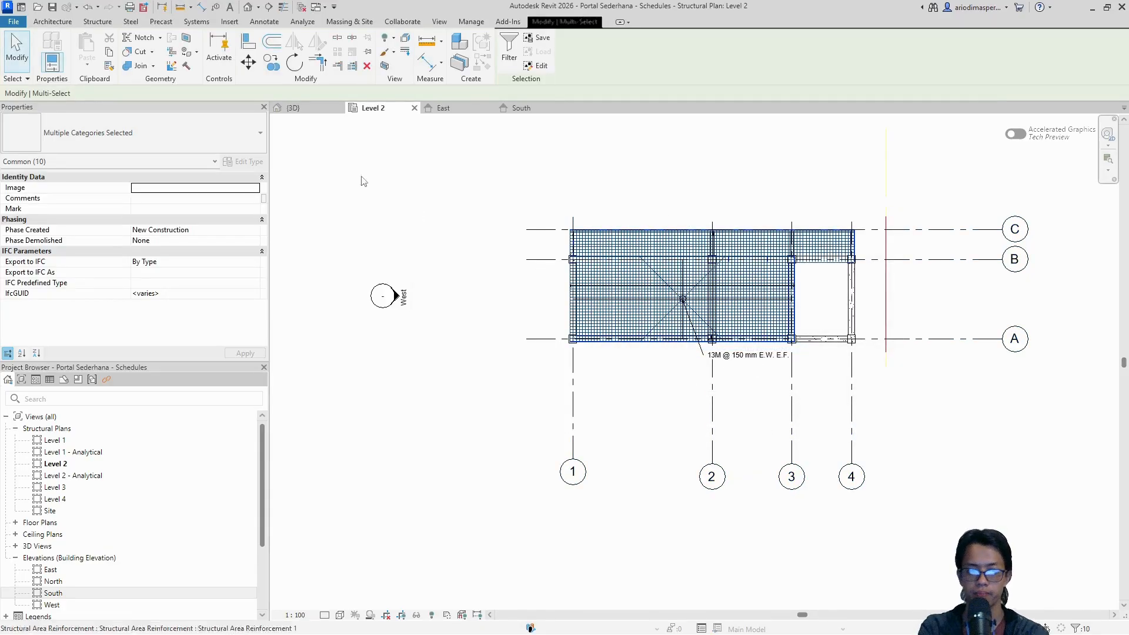
Copy the selected slab, edge wall and reinforcement, paste them aligned to Level 3, and show the result in 3D
{"action": "left_click", "coordinate": [110, 54]}
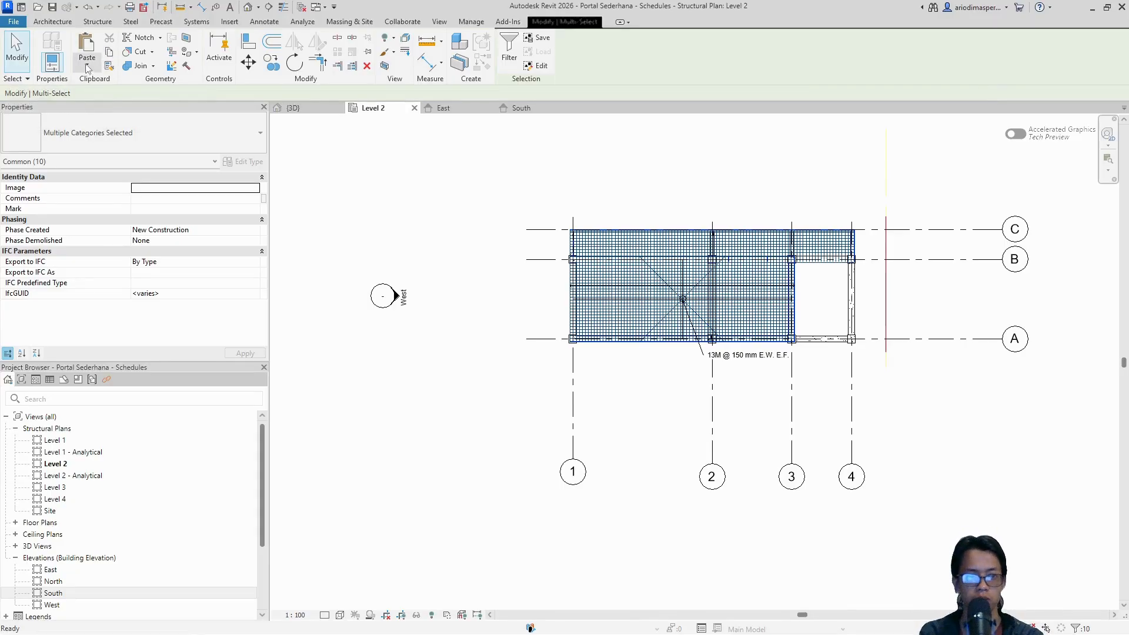
{"action": "left_click", "coordinate": [87, 65]}
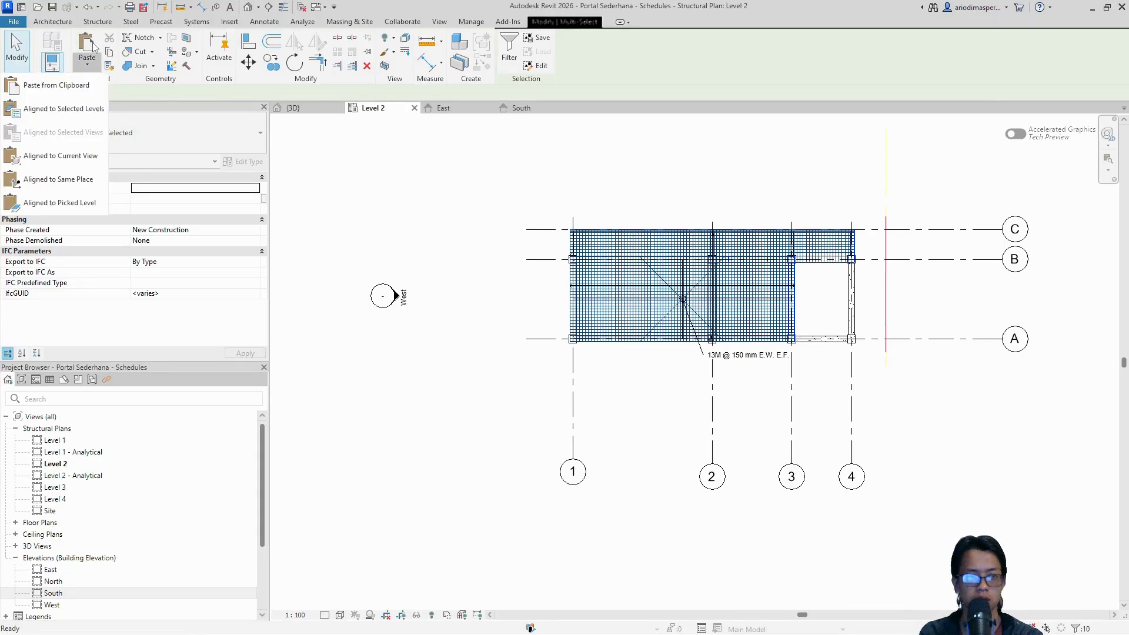
{"action": "left_click", "coordinate": [94, 116]}
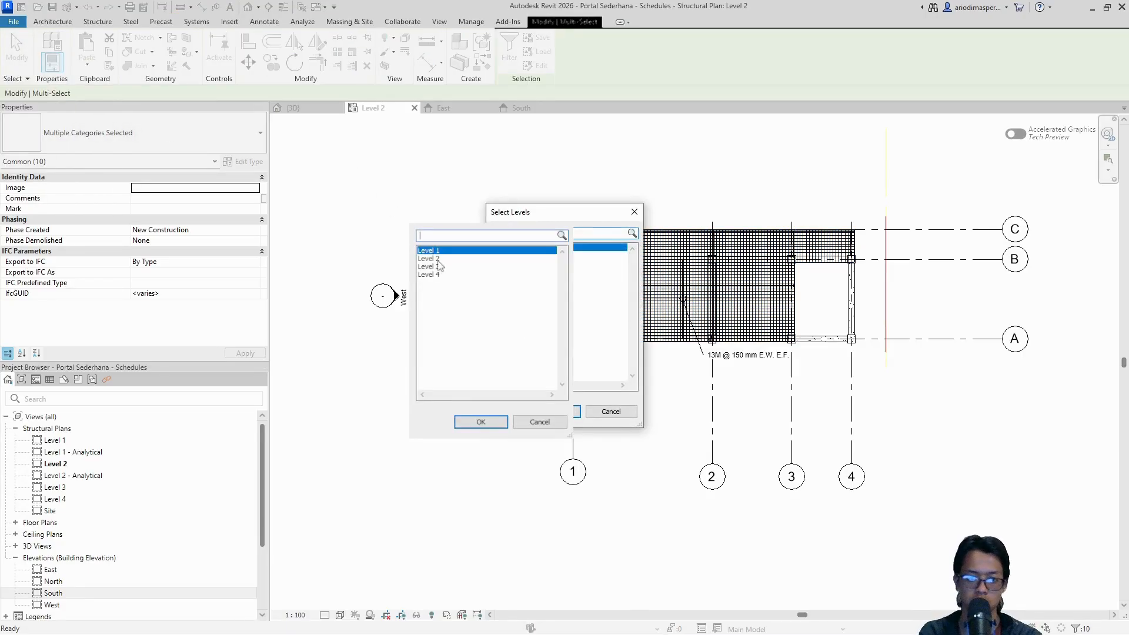
{"action": "left_click", "coordinate": [440, 267]}
{"action": "left_click", "coordinate": [480, 422]}
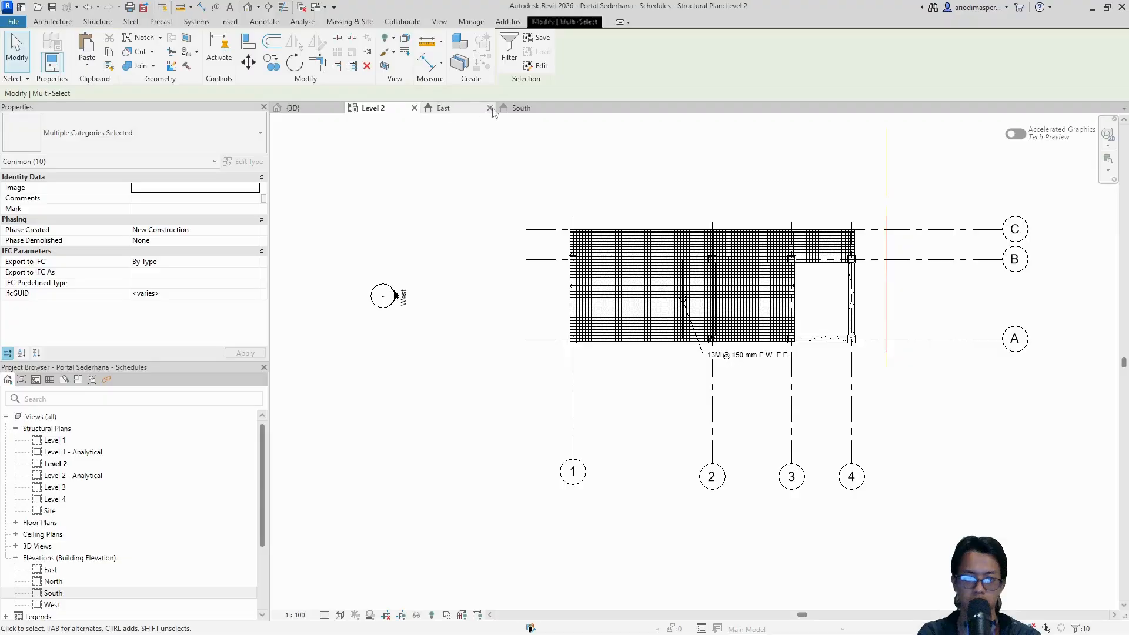
{"action": "left_click", "coordinate": [305, 108]}
{"action": "key", "text": "Escape"}
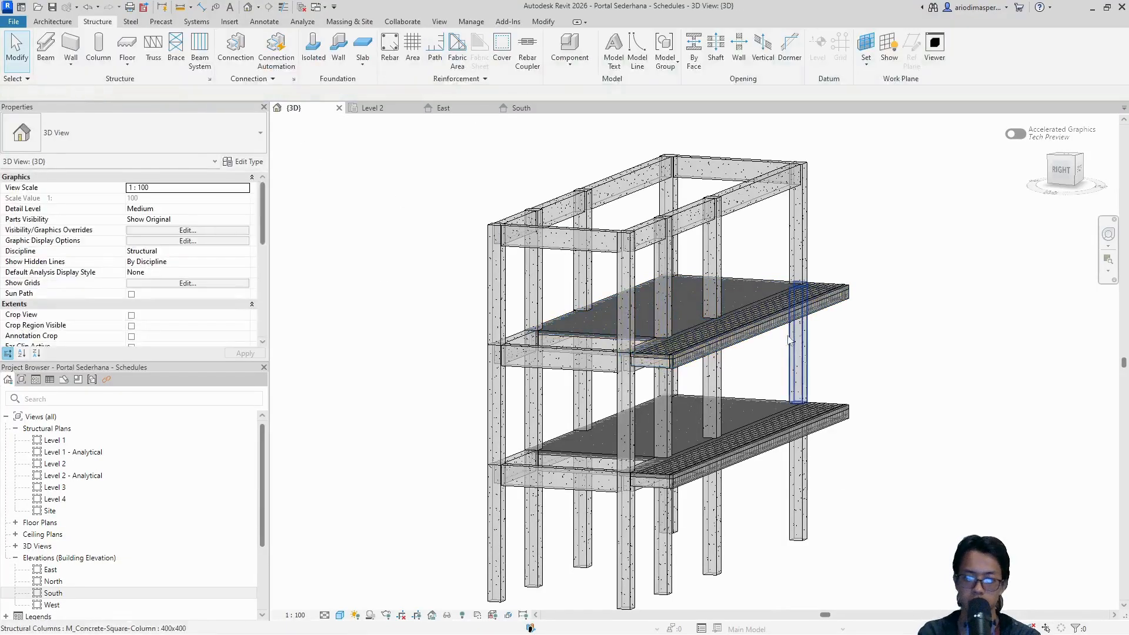